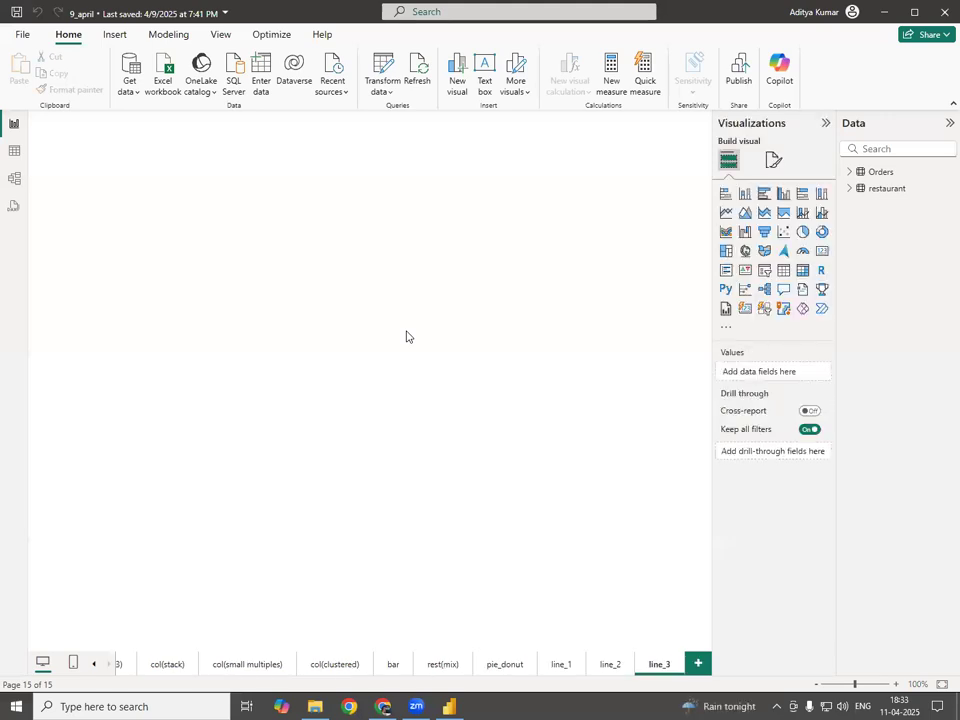
- Save a copy of the report as 11_april in the 6-30(WD) folder and add a new blank report page
click(21, 35)
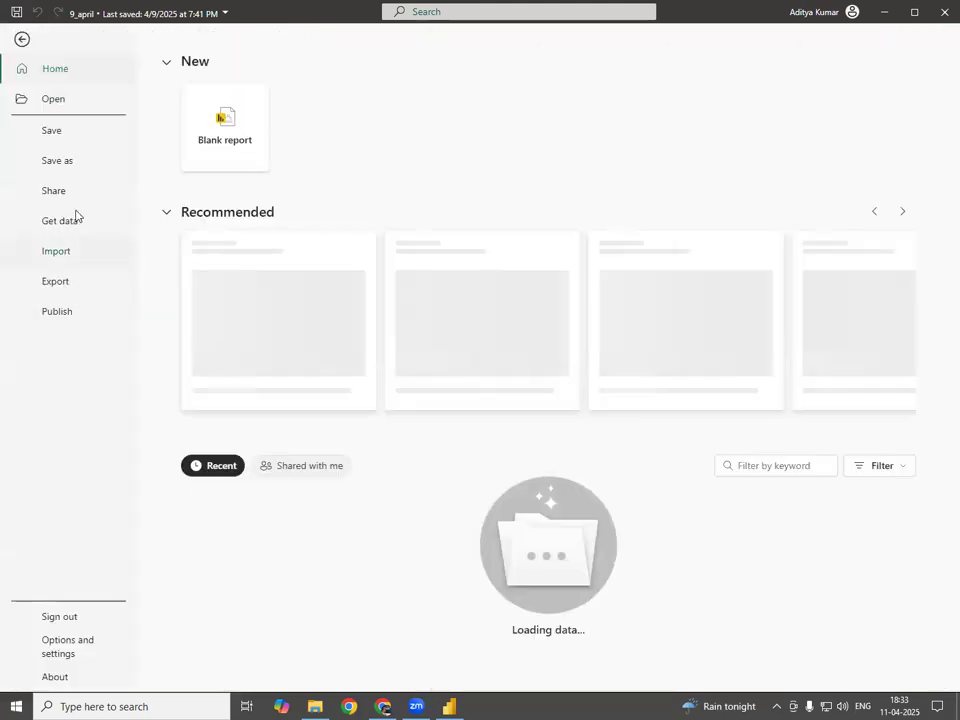
click(70, 161)
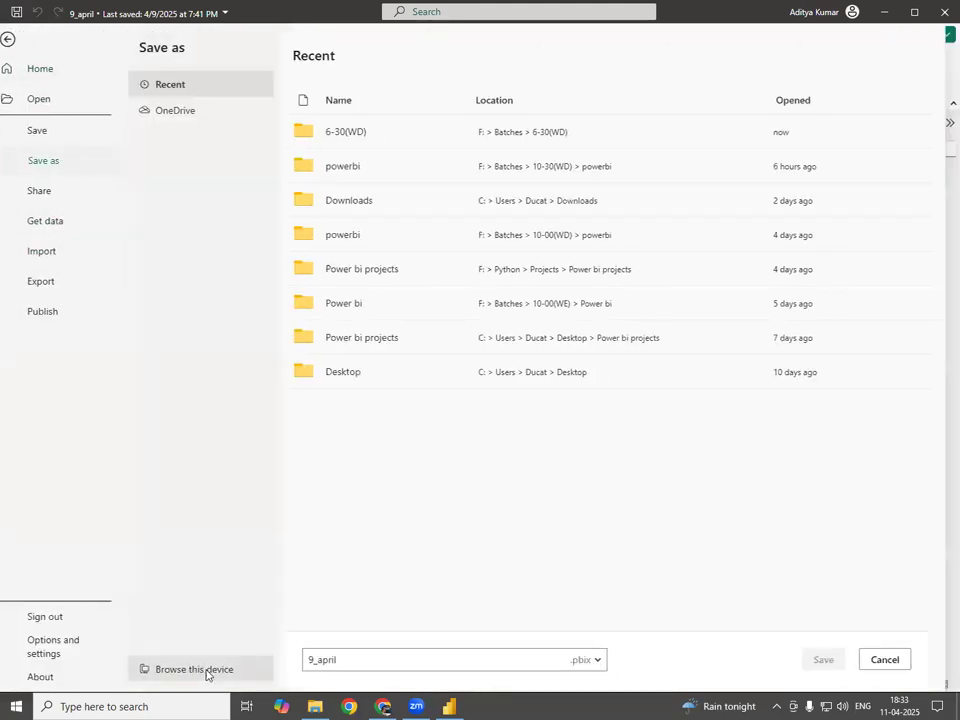
click(208, 669)
click(258, 424)
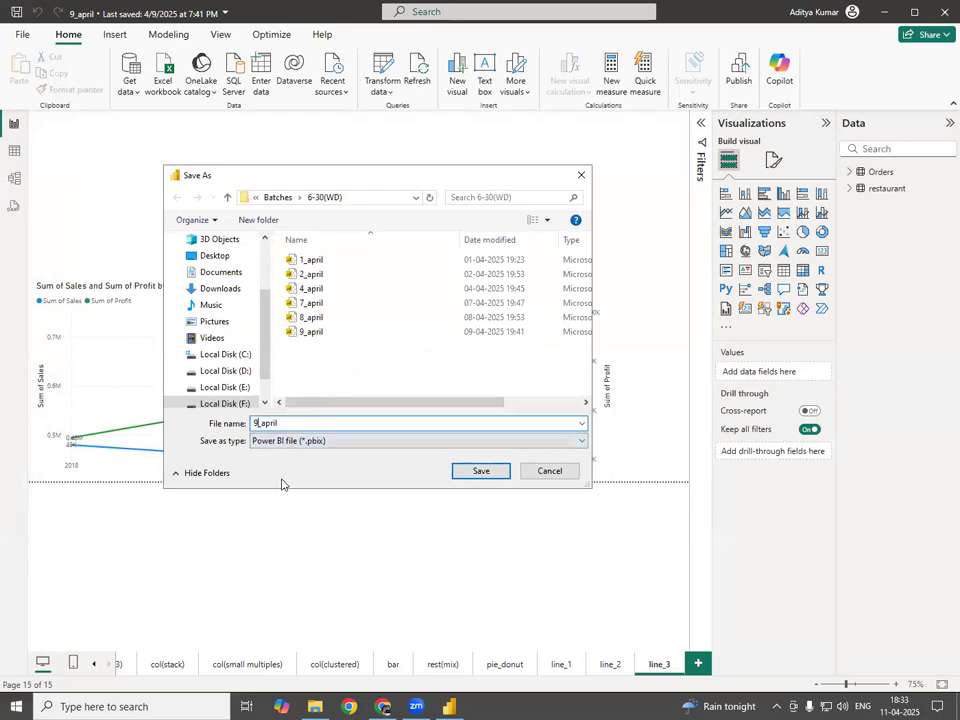
key(BackSpace)
text(11)
key(Return)
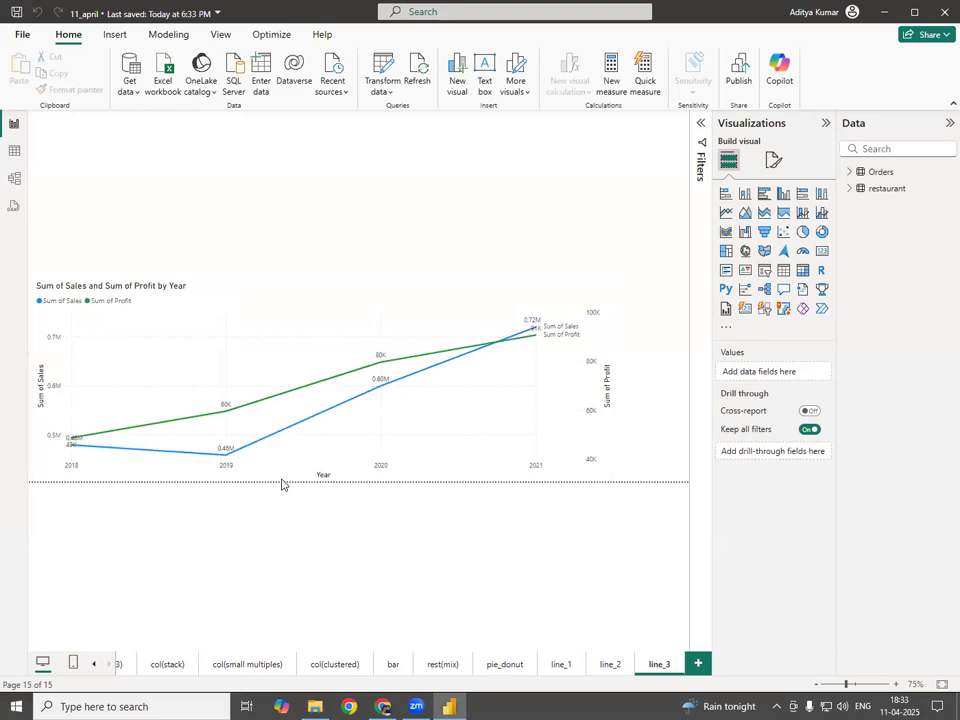
click(698, 664)
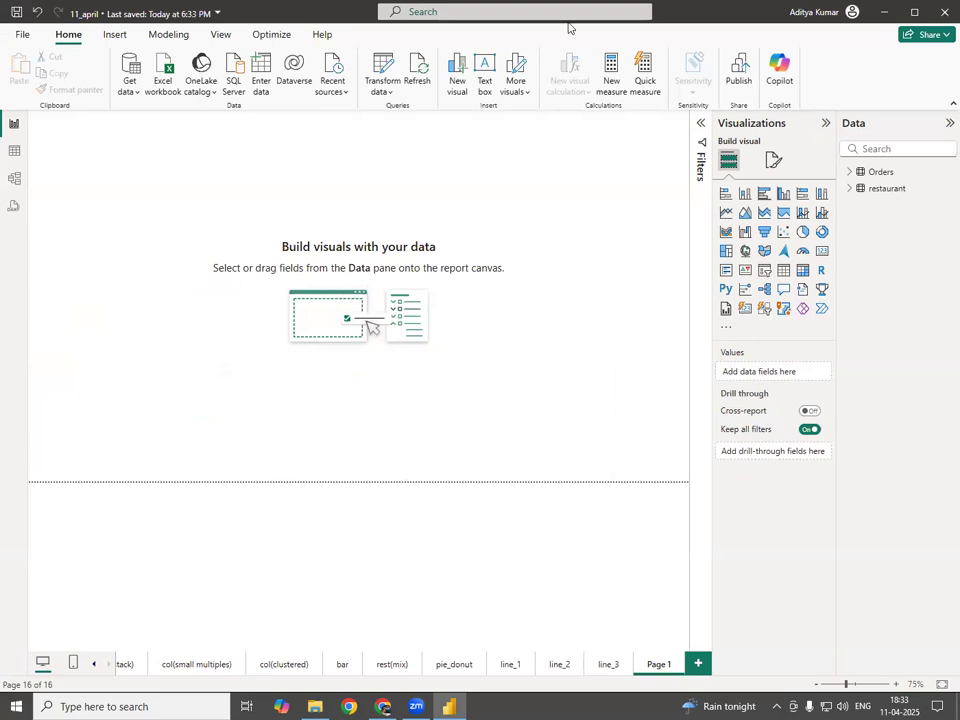
mouse_move(74, 186)
mouse_down()
mouse_move(75, 230)
mouse_move(94, 227)
mouse_move(126, 187)
mouse_move(150, 197)
mouse_move(190, 178)
mouse_move(213, 190)
mouse_move(280, 168)
mouse_up()
drag(76, 248, 320, 162)
drag(297, 140, 288, 174)
drag(278, 160, 302, 150)
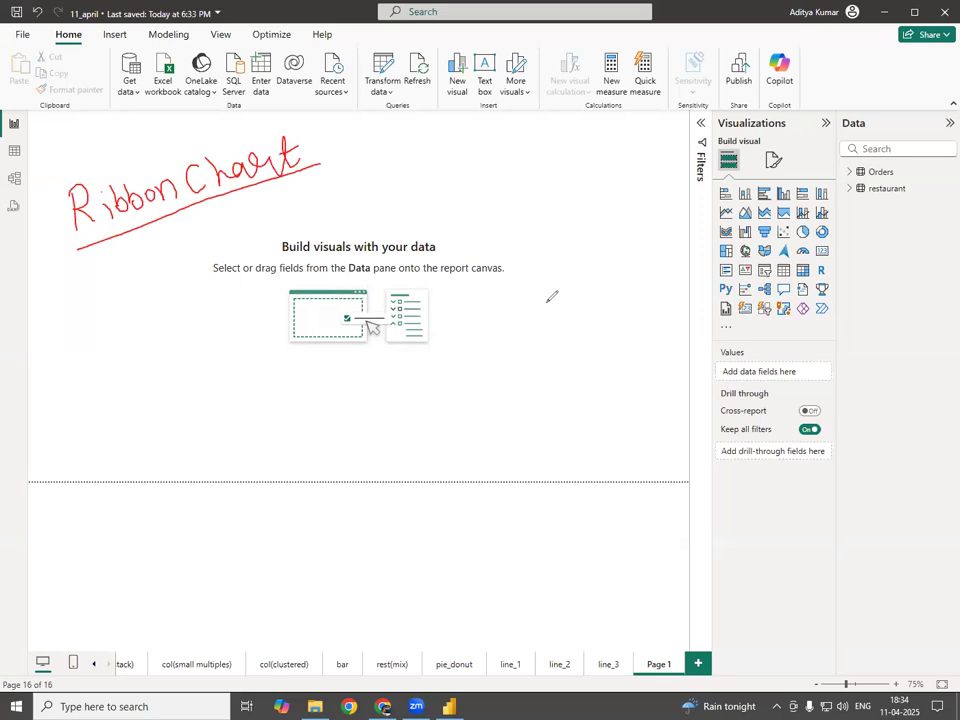
drag(146, 260, 190, 247)
drag(173, 241, 181, 258)
mouse_move(219, 214)
mouse_down()
mouse_move(213, 243)
mouse_move(236, 218)
mouse_move(276, 205)
mouse_move(372, 208)
mouse_move(411, 176)
mouse_move(430, 205)
mouse_up()
mouse_move(471, 164)
mouse_down()
mouse_move(566, 165)
mouse_move(621, 133)
mouse_move(641, 154)
mouse_move(630, 210)
mouse_up()
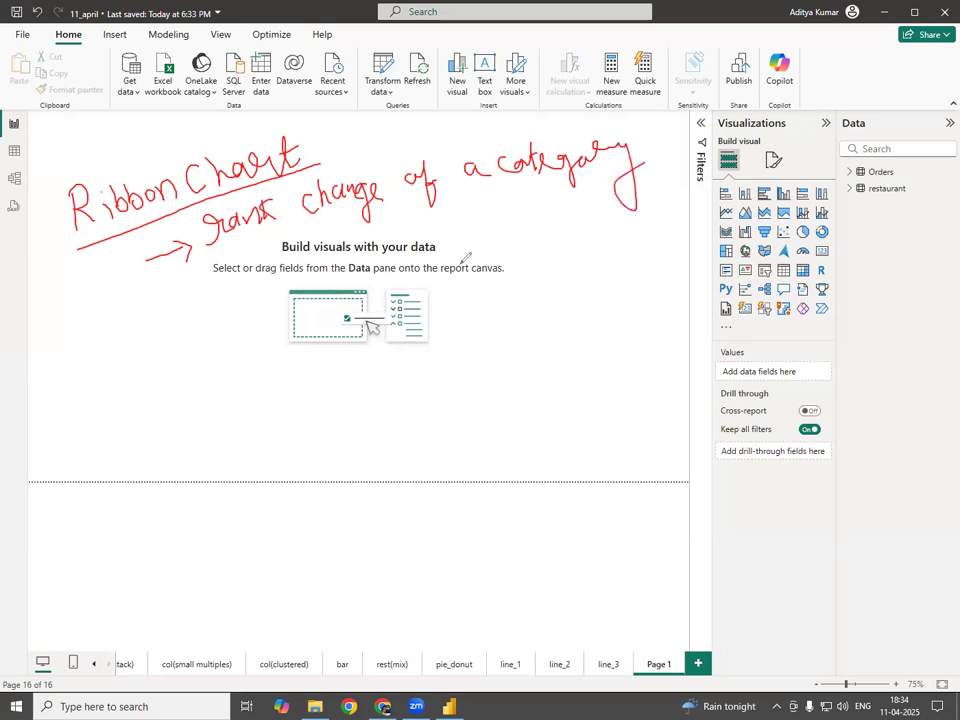
mouse_move(453, 242)
mouse_down()
mouse_move(552, 236)
mouse_move(636, 188)
mouse_up()
drag(570, 240, 653, 236)
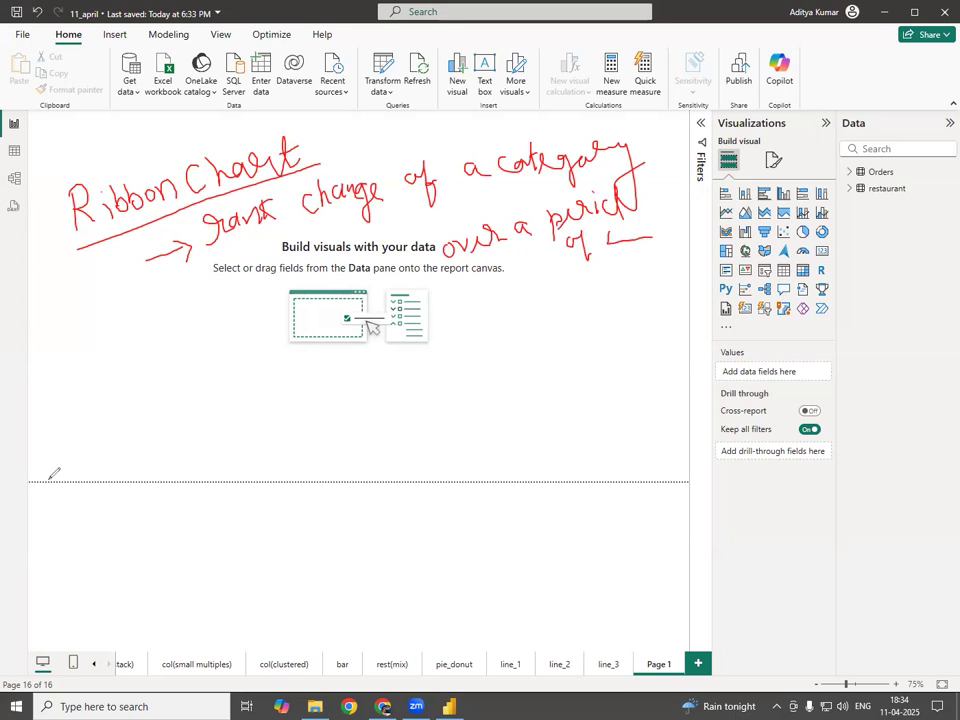
click(12, 620)
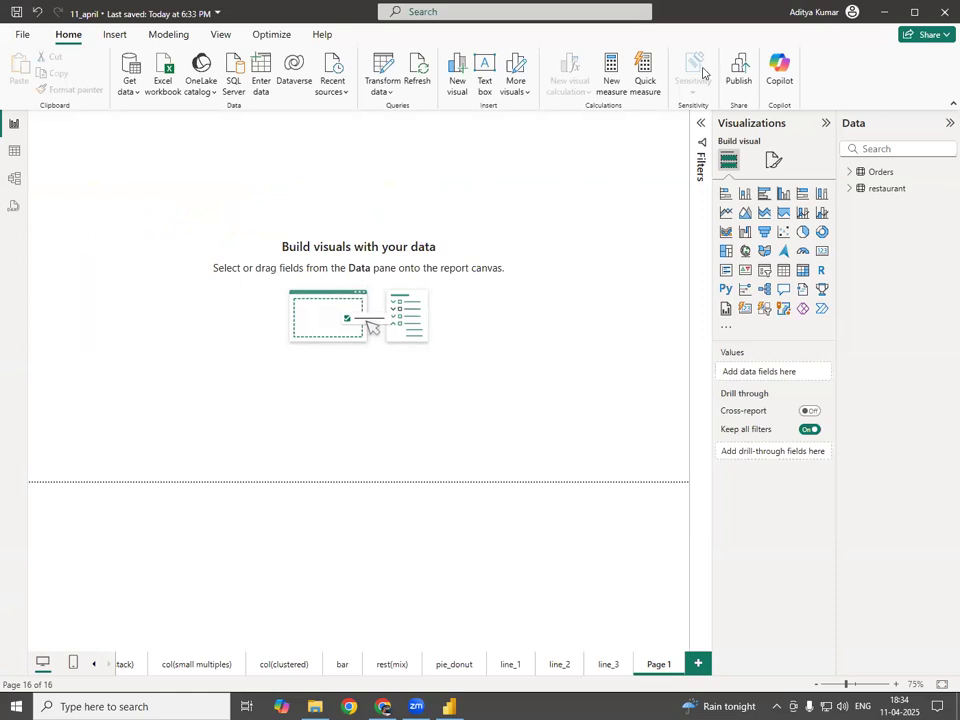
drag(718, 220, 722, 221)
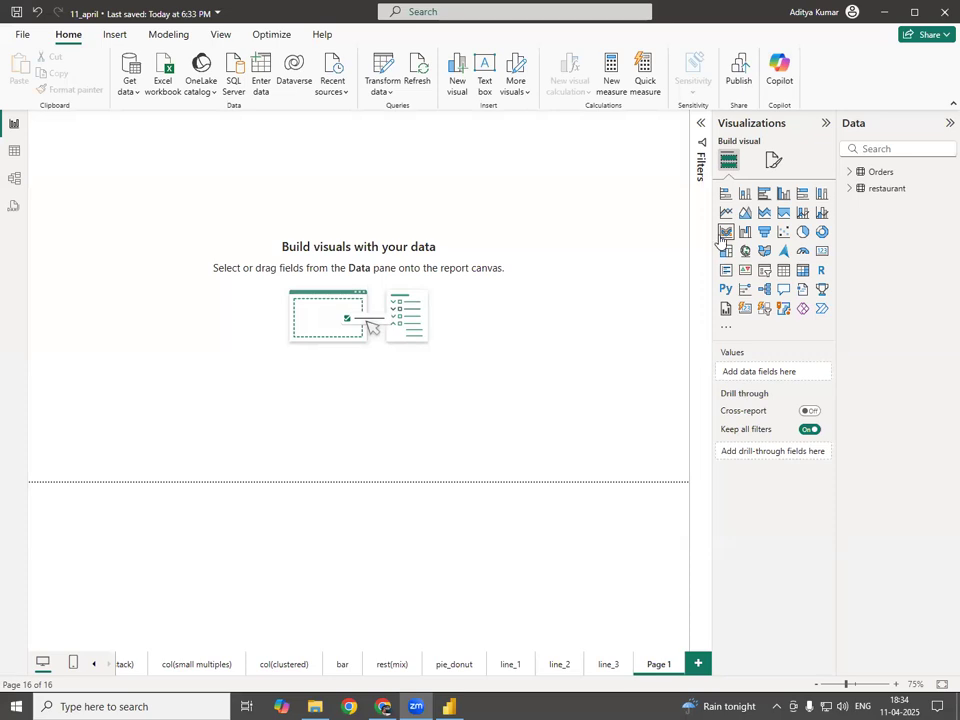
- Build a ribbon chart covering most of the page, with Orders Sales on the Y-axis and Order Date Year on the X-axis
drag(173, 249, 620, 456)
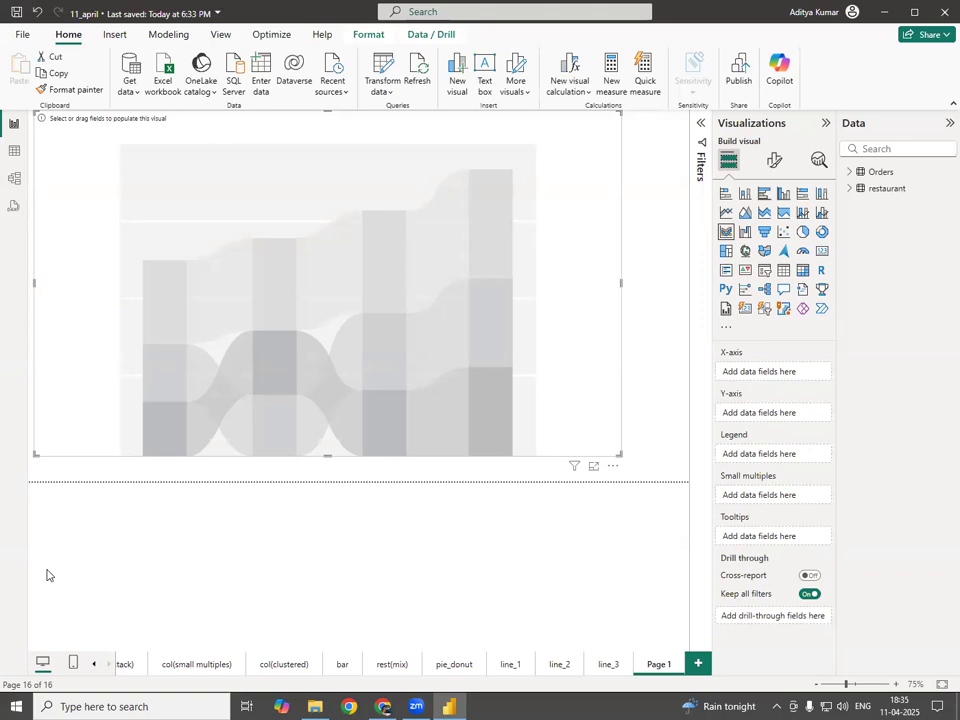
click(849, 175)
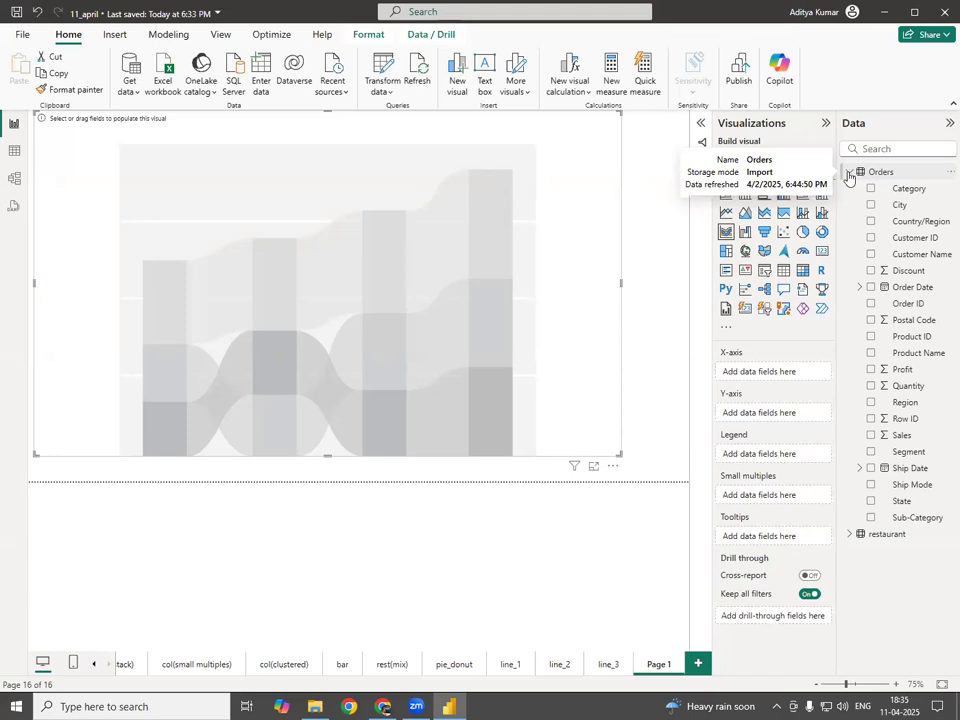
click(870, 436)
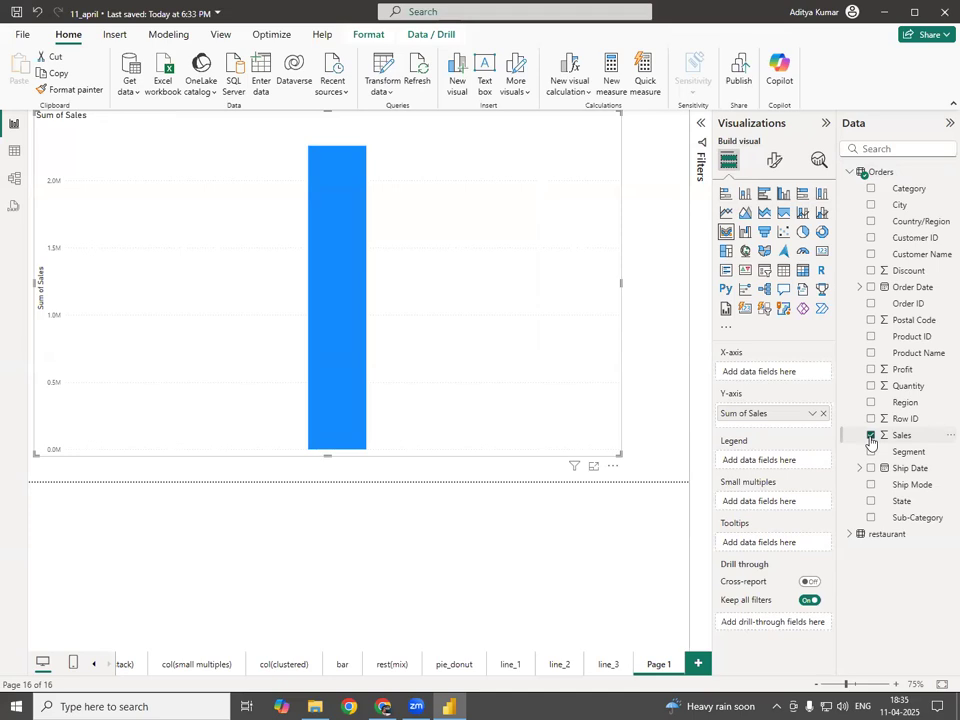
click(858, 289)
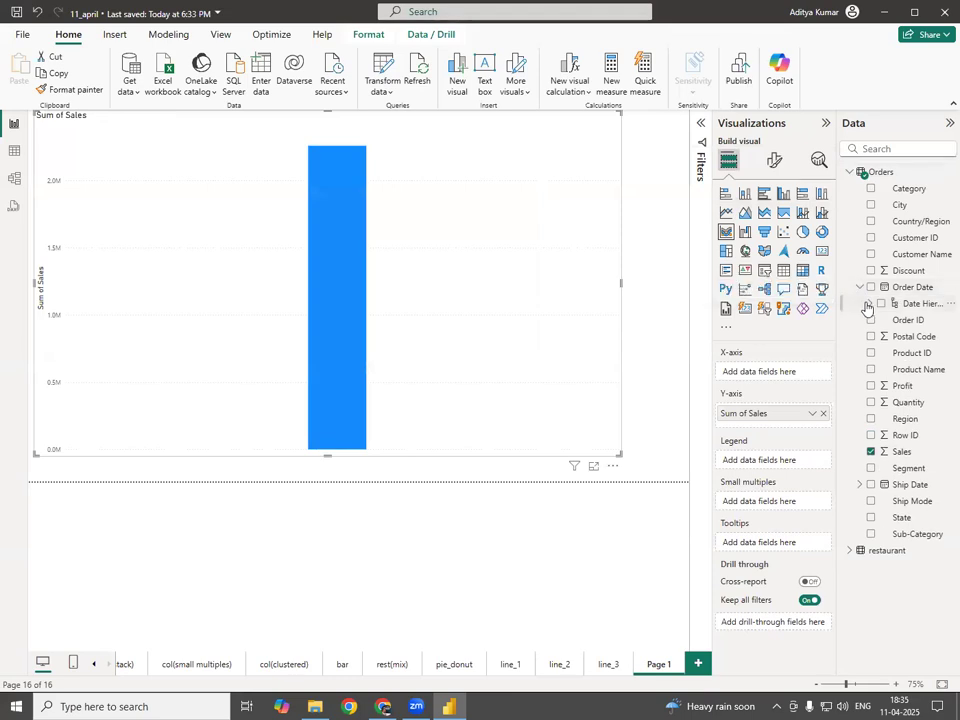
click(870, 303)
click(891, 320)
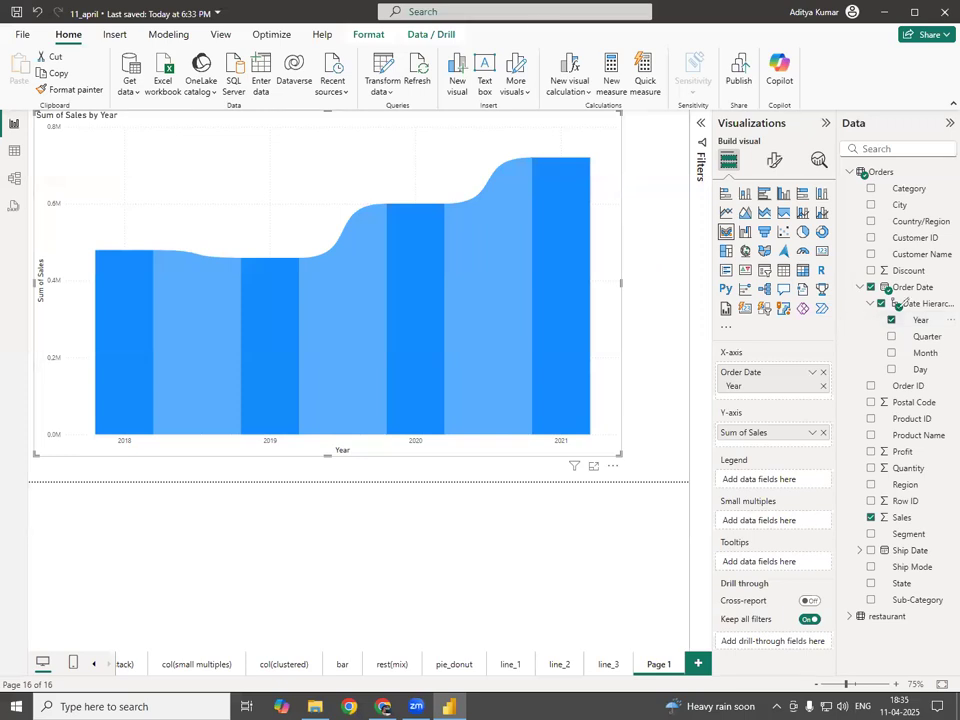
drag(897, 310, 760, 350)
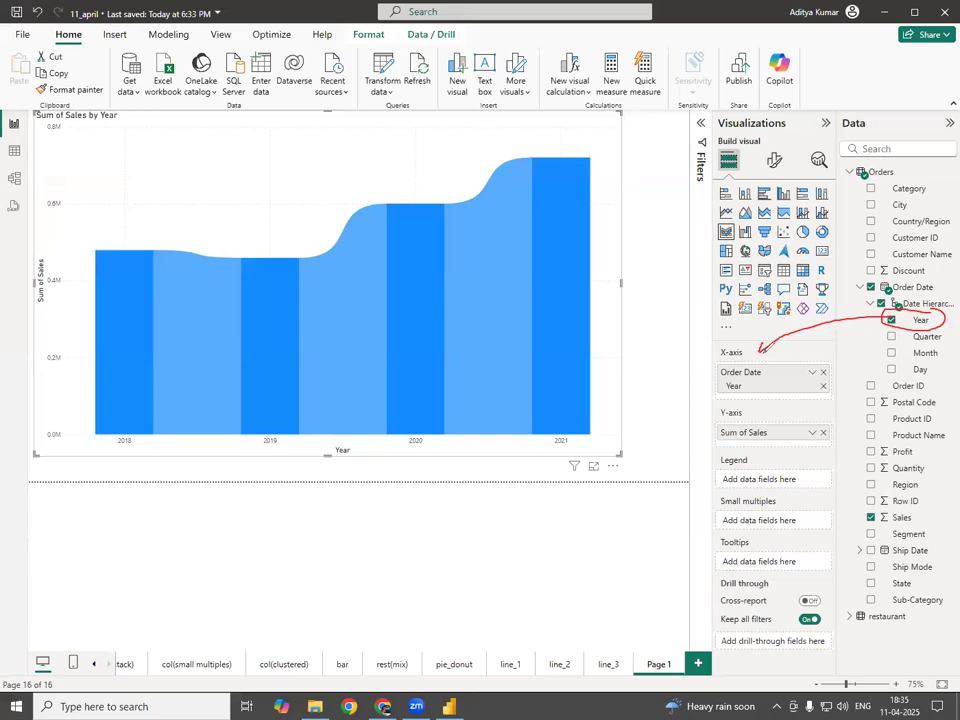
mouse_move(926, 509)
mouse_down()
mouse_move(895, 510)
mouse_move(940, 512)
mouse_up()
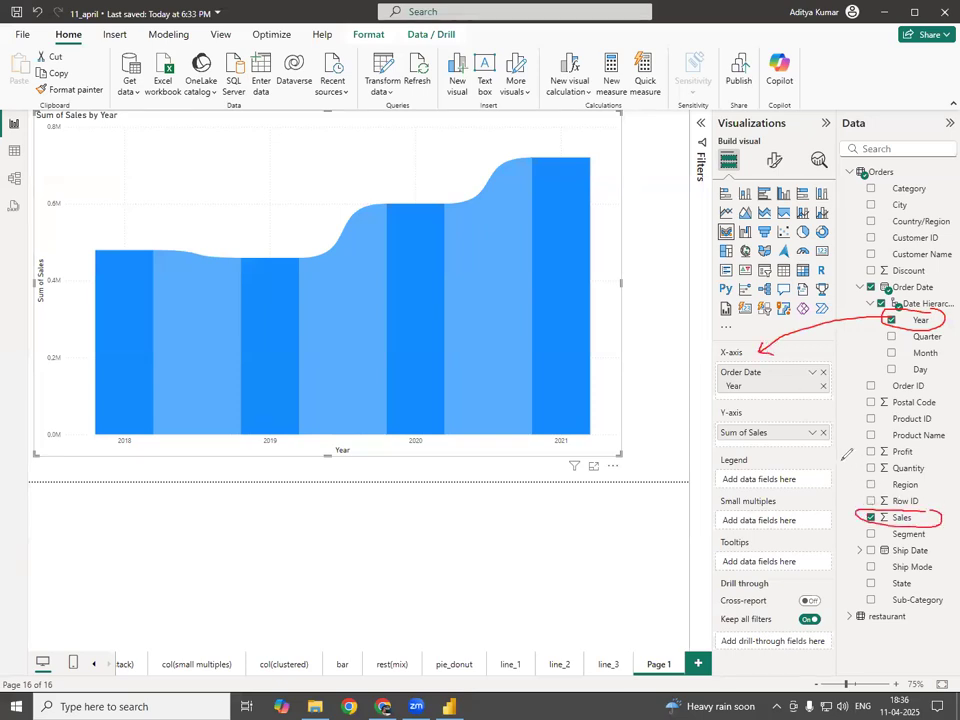
drag(868, 510, 790, 432)
drag(790, 432, 804, 446)
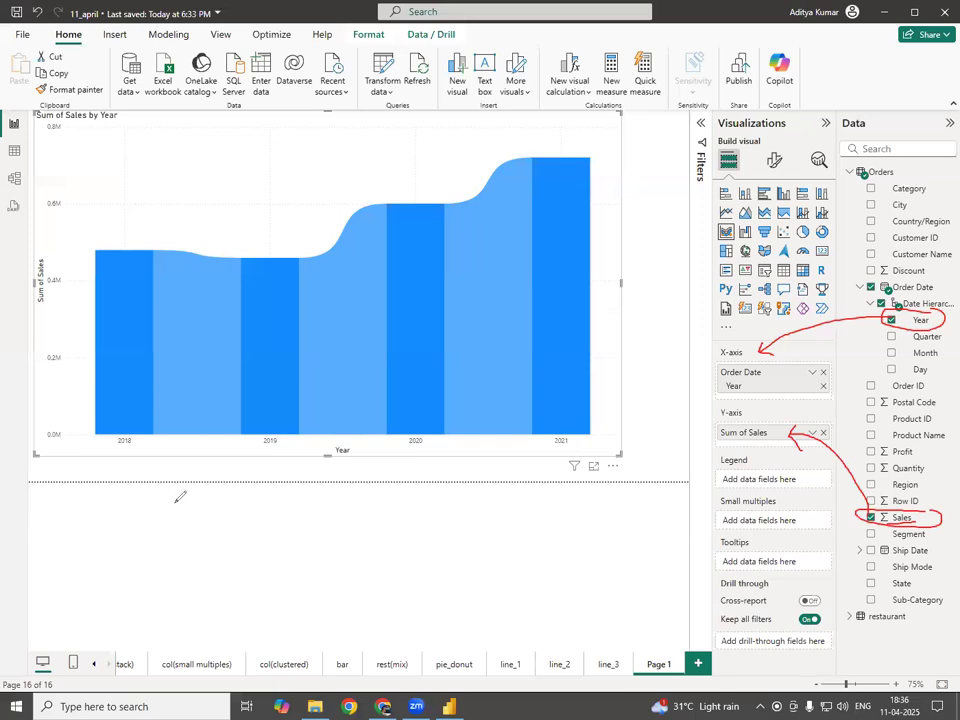
drag(204, 500, 204, 526)
drag(296, 508, 321, 521)
drag(407, 504, 409, 524)
drag(518, 505, 536, 532)
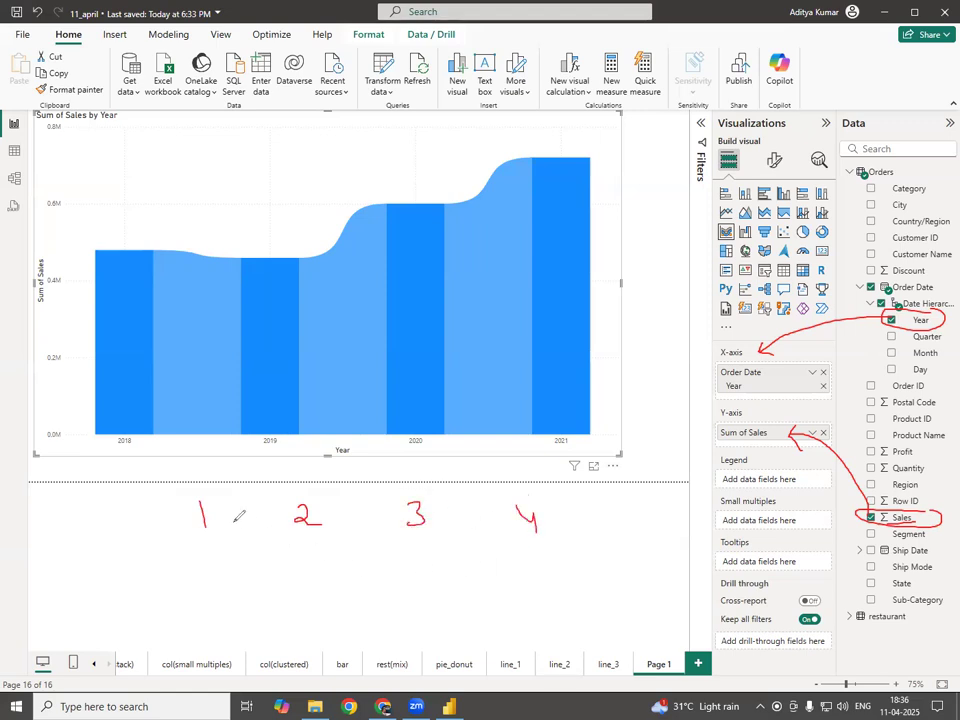
drag(108, 430, 112, 428)
drag(200, 462, 200, 493)
drag(199, 405, 200, 462)
drag(186, 423, 206, 419)
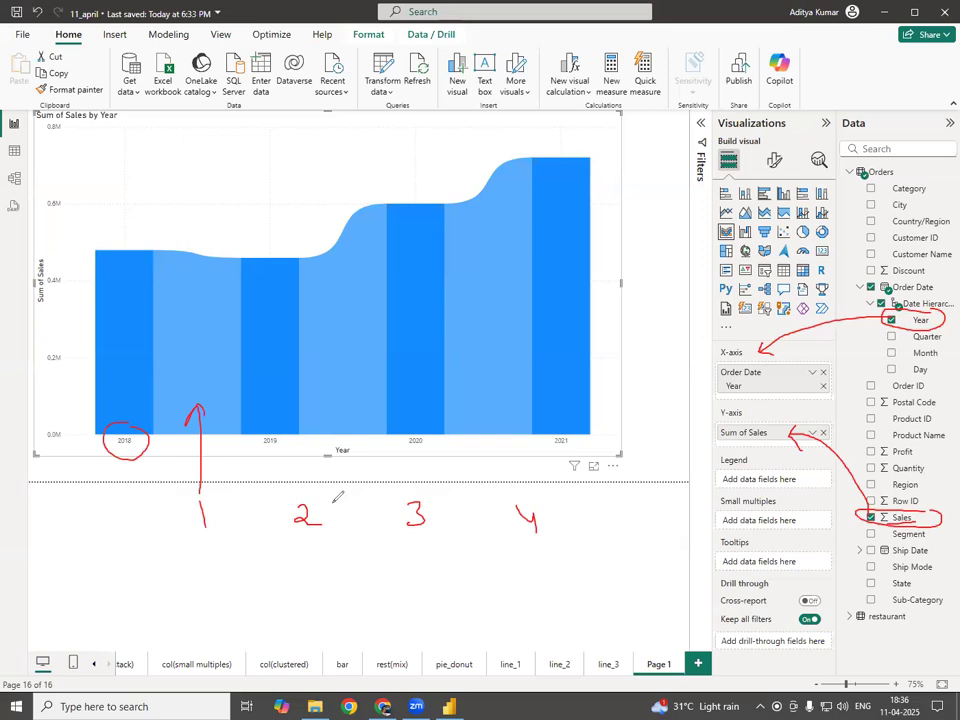
mouse_move(320, 556)
mouse_down()
mouse_move(324, 577)
mouse_move(321, 566)
mouse_move(342, 581)
mouse_up()
drag(209, 565, 213, 594)
key(e)
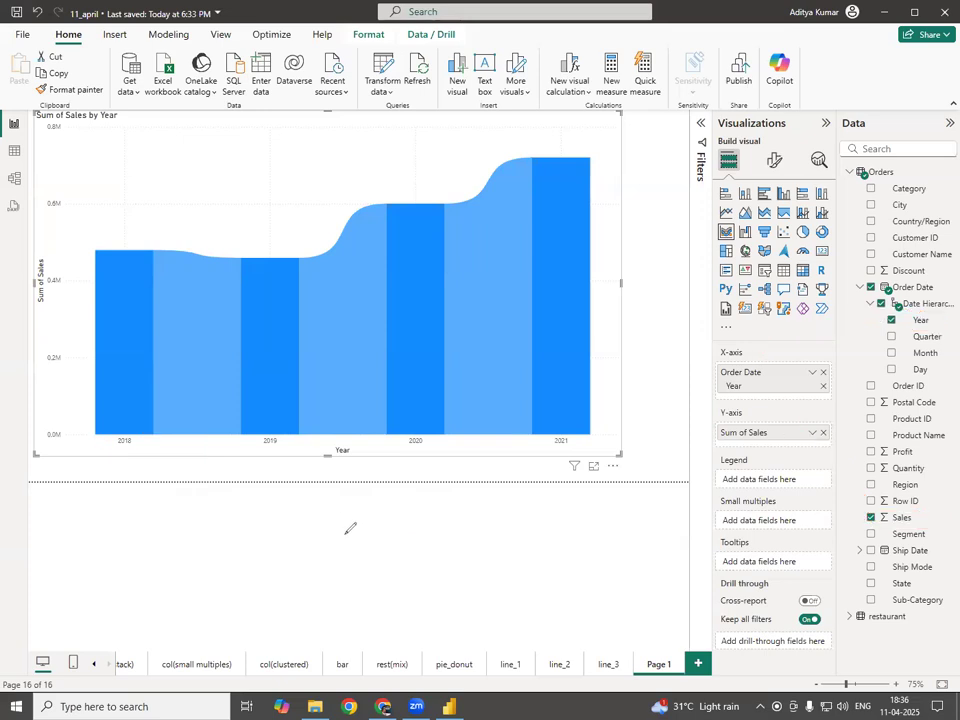
mouse_move(861, 520)
mouse_down()
mouse_move(915, 512)
mouse_move(861, 518)
mouse_up()
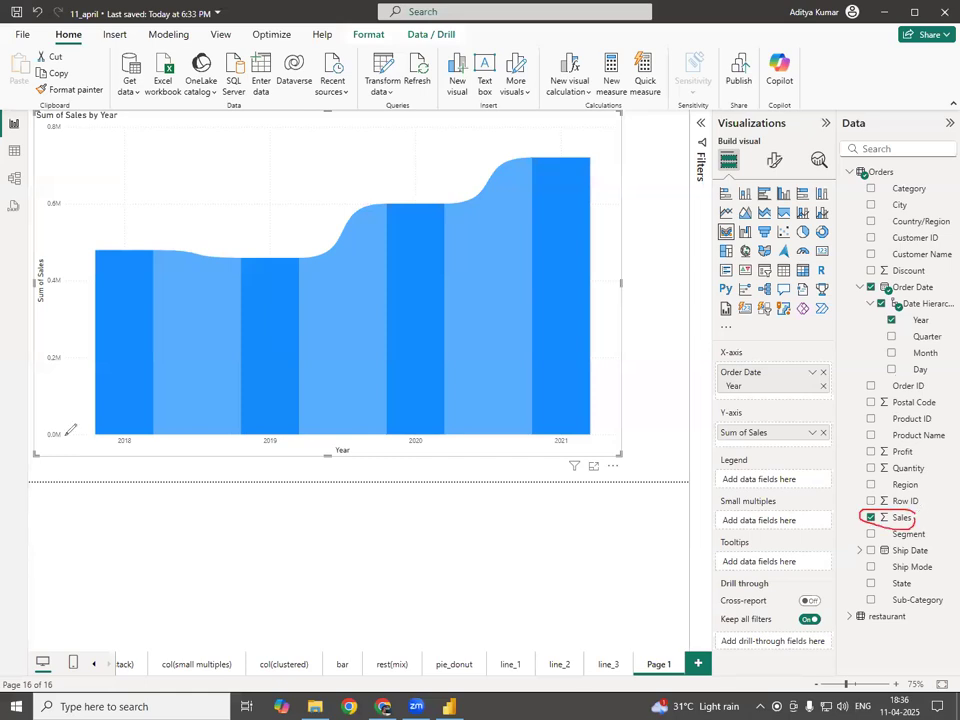
key(e)
mouse_move(920, 478)
mouse_down()
mouse_move(865, 486)
mouse_move(925, 489)
mouse_move(762, 481)
mouse_up()
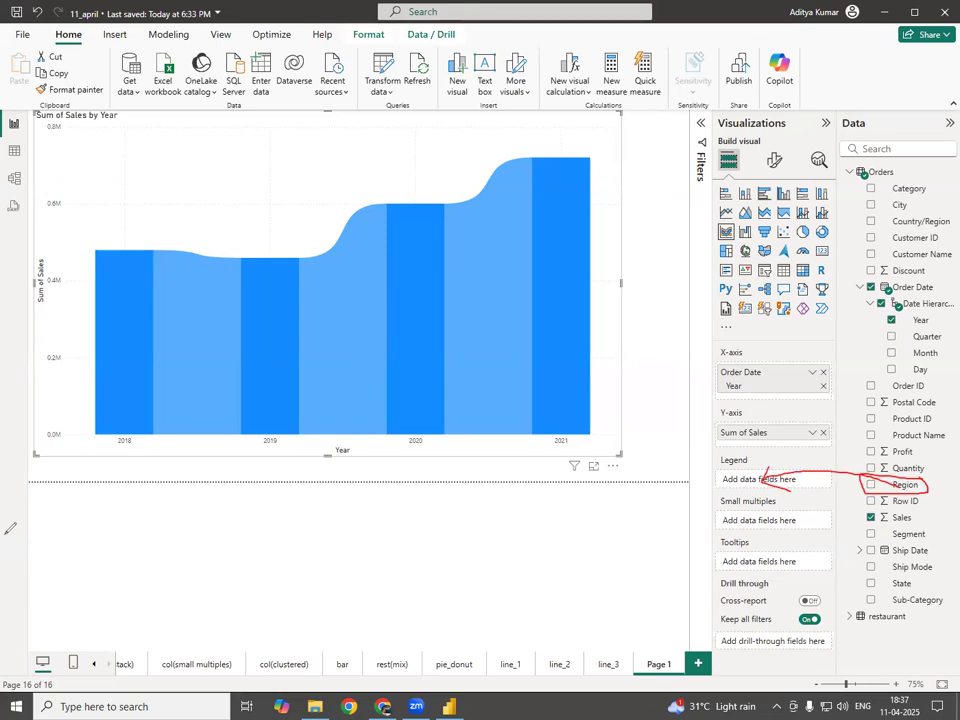
- Split the ribbon chart by Region, using the Region field from Orders as its legend
mouse_move(905, 484)
mouse_down()
mouse_move(735, 489)
mouse_move(733, 480)
mouse_move(770, 480)
mouse_up()
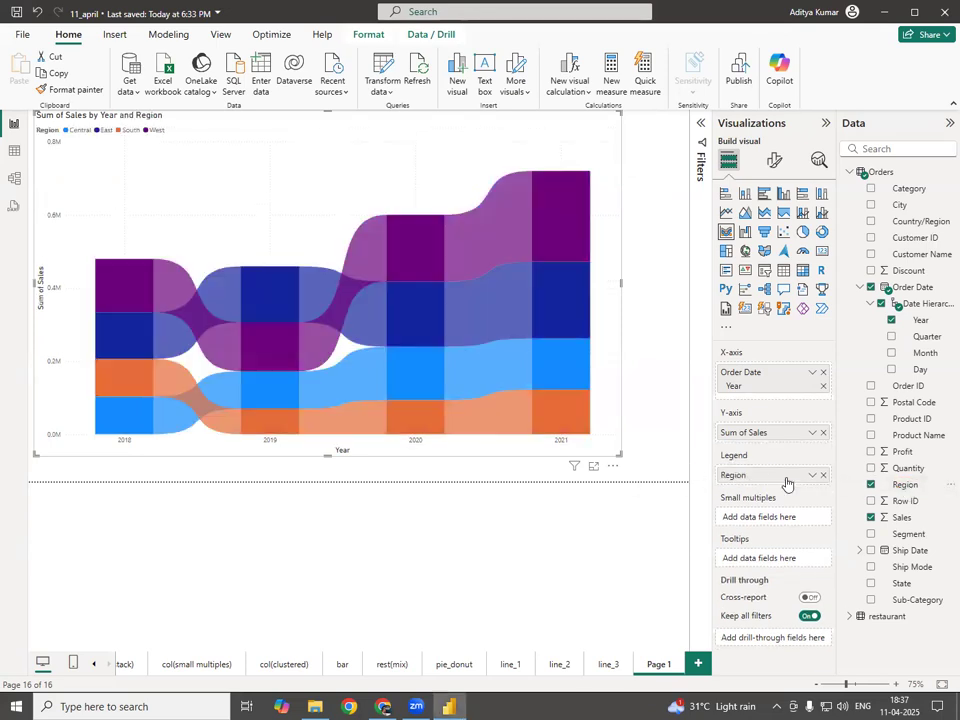
click(949, 122)
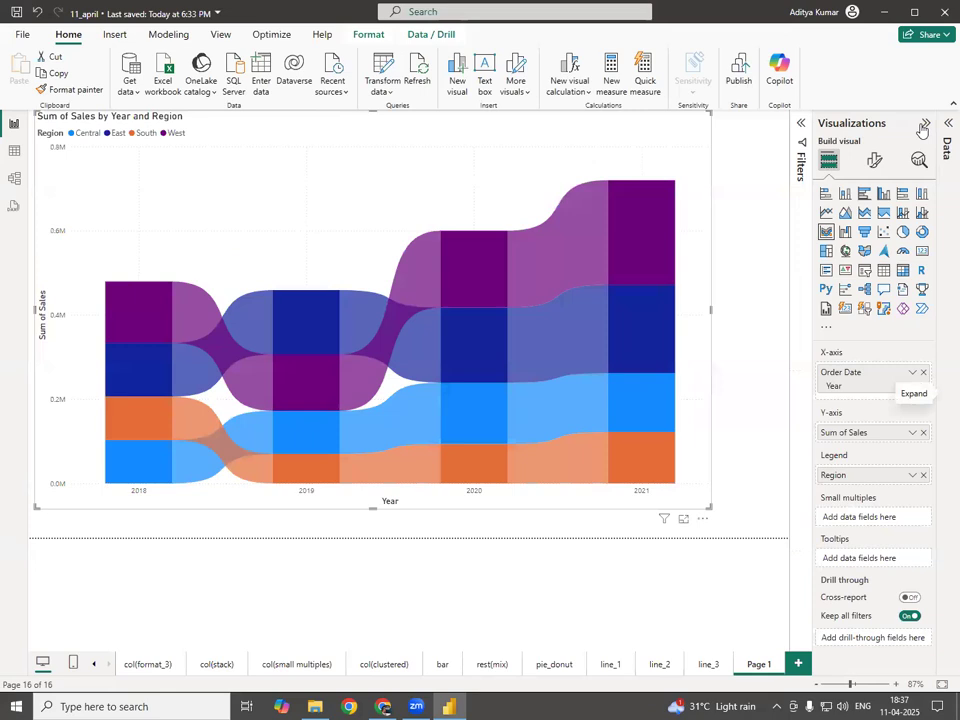
click(926, 123)
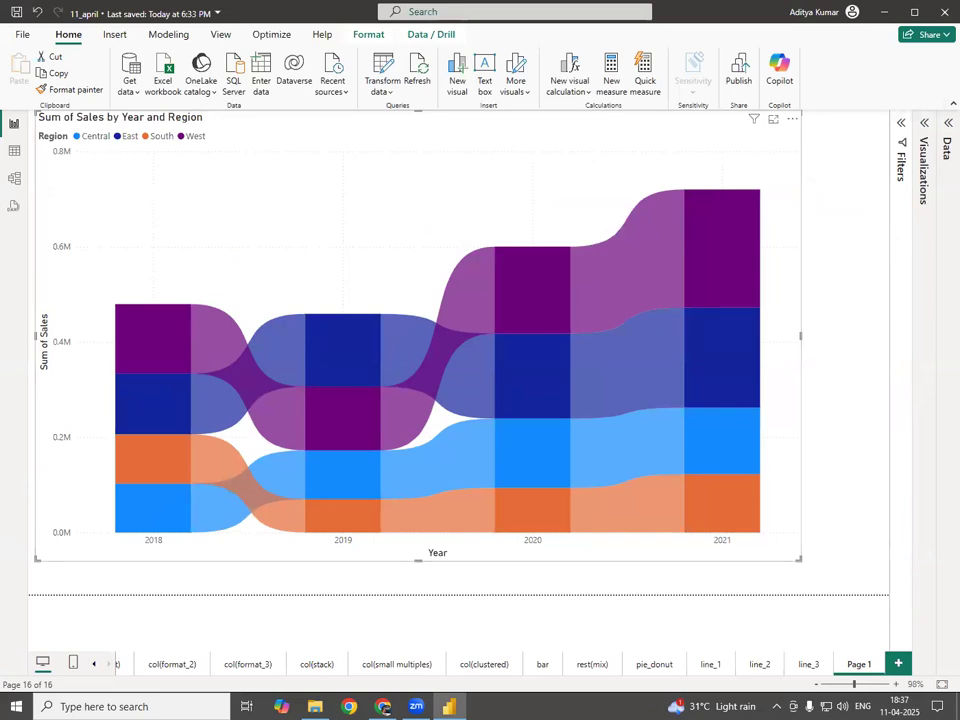
click(924, 125)
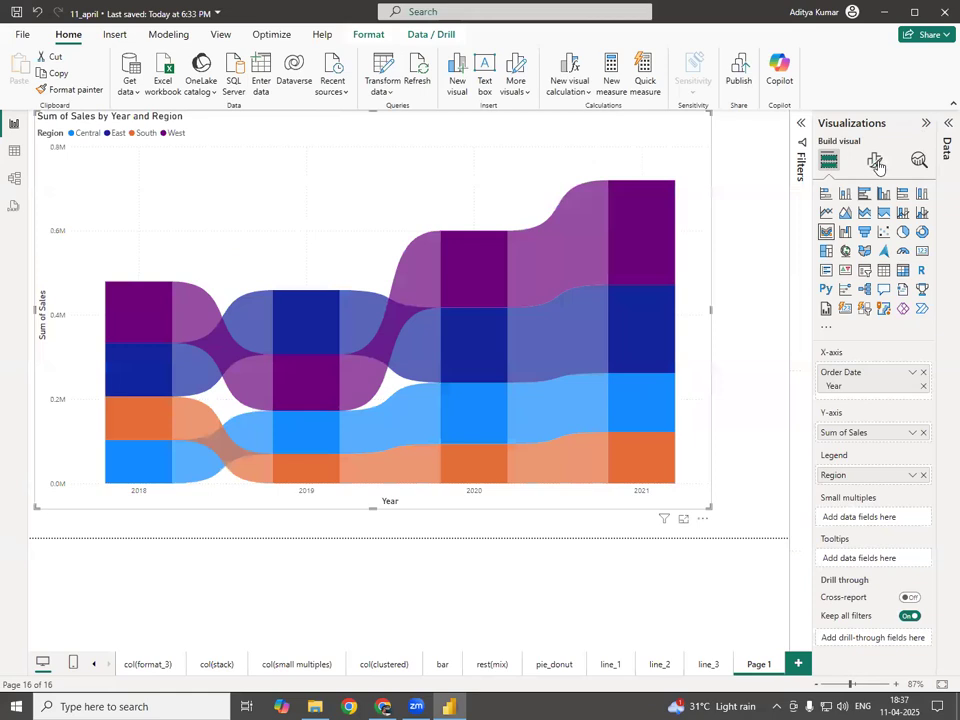
- Turn on the ribbon chart's data labels with their titles, and turn the legend off
click(875, 160)
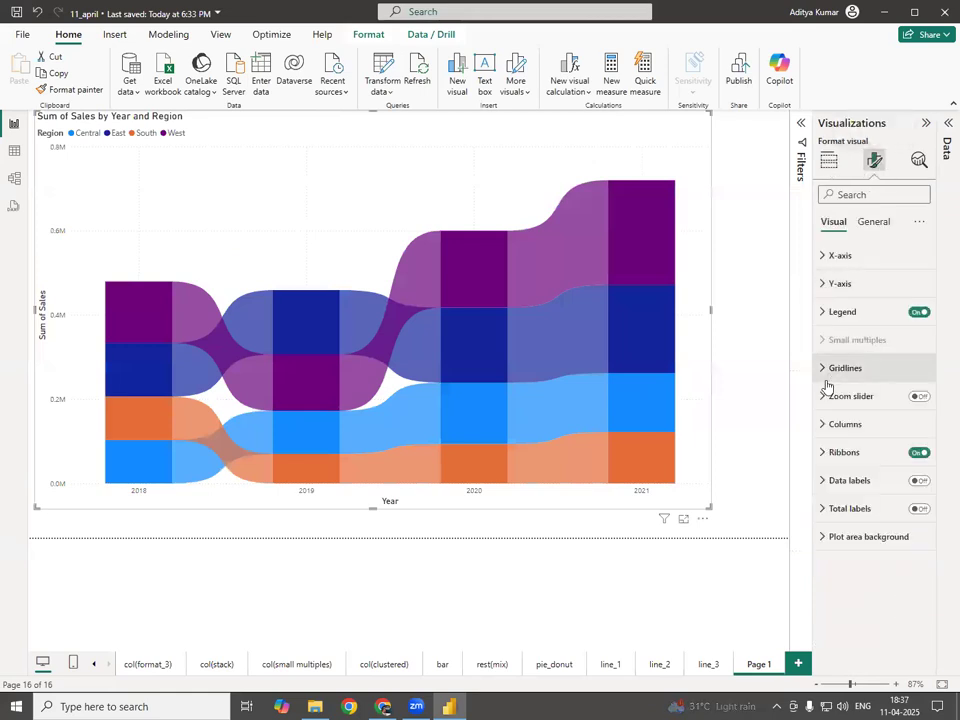
click(824, 312)
click(828, 450)
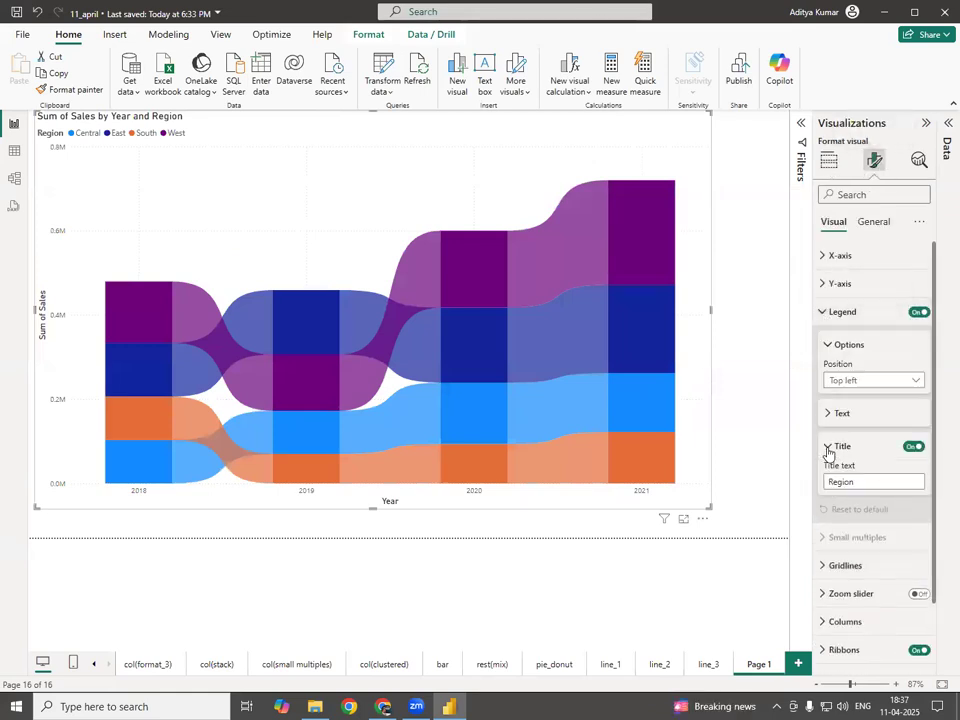
click(827, 447)
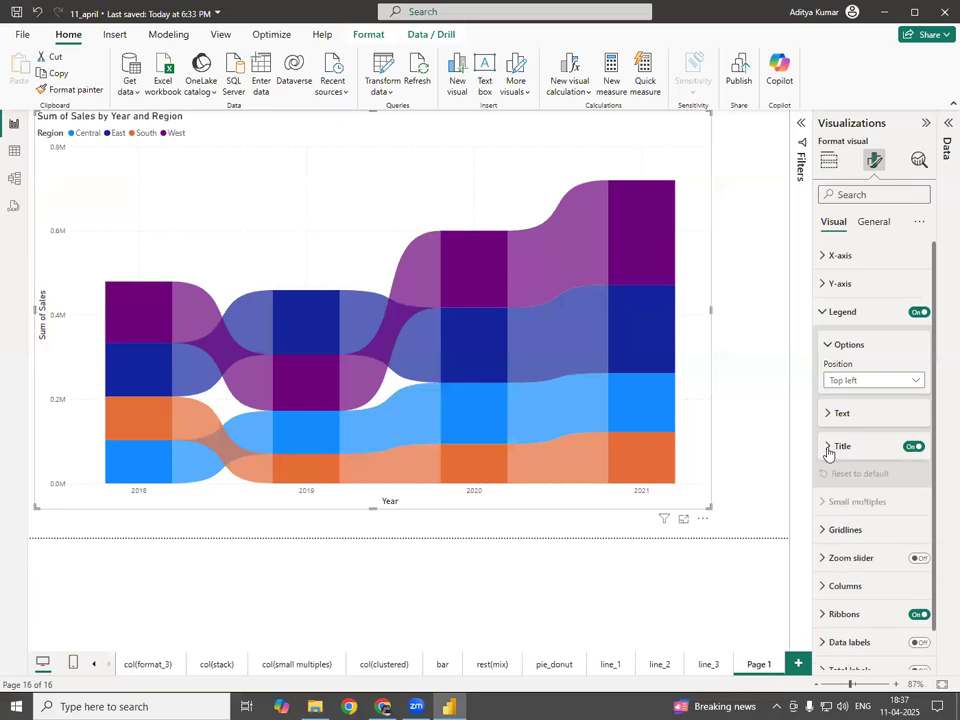
click(823, 312)
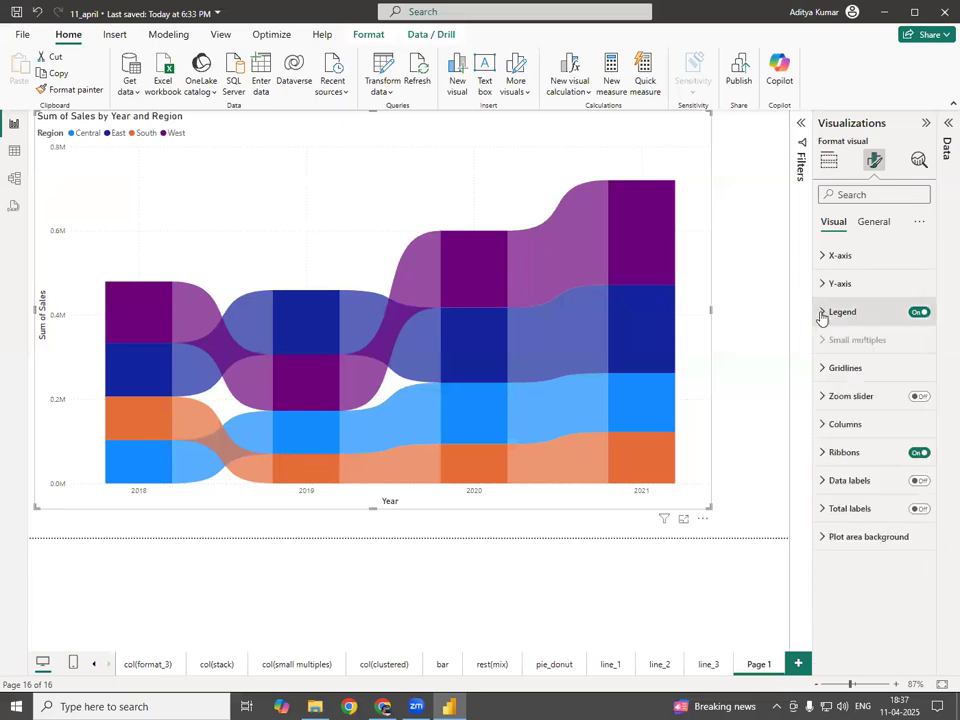
click(924, 483)
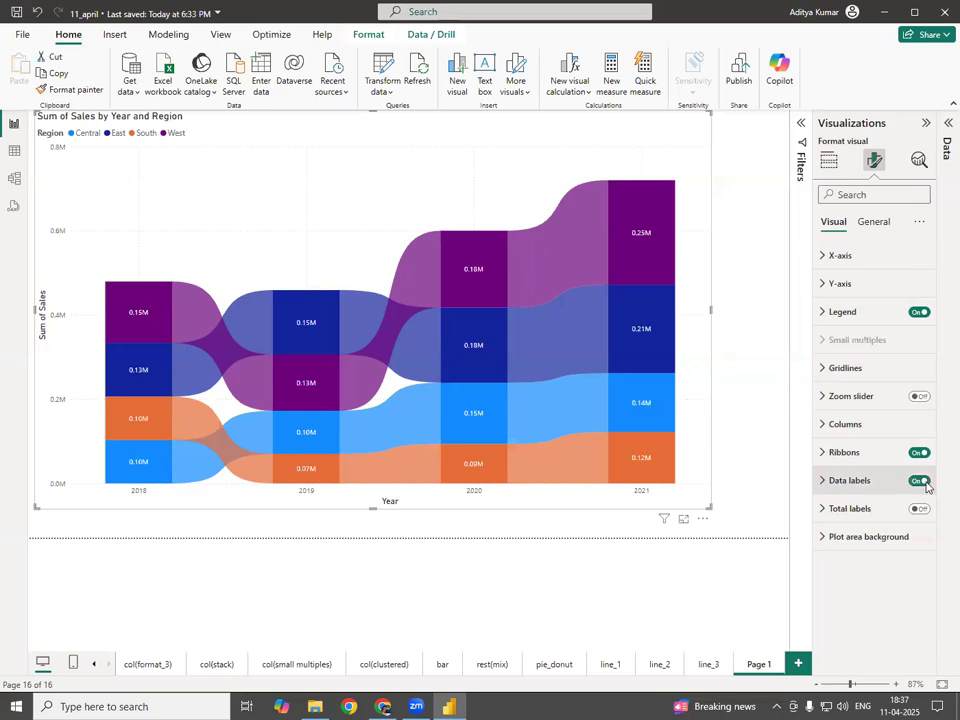
click(850, 481)
scroll(871, 496, down, 4)
scroll(871, 496, down, 1)
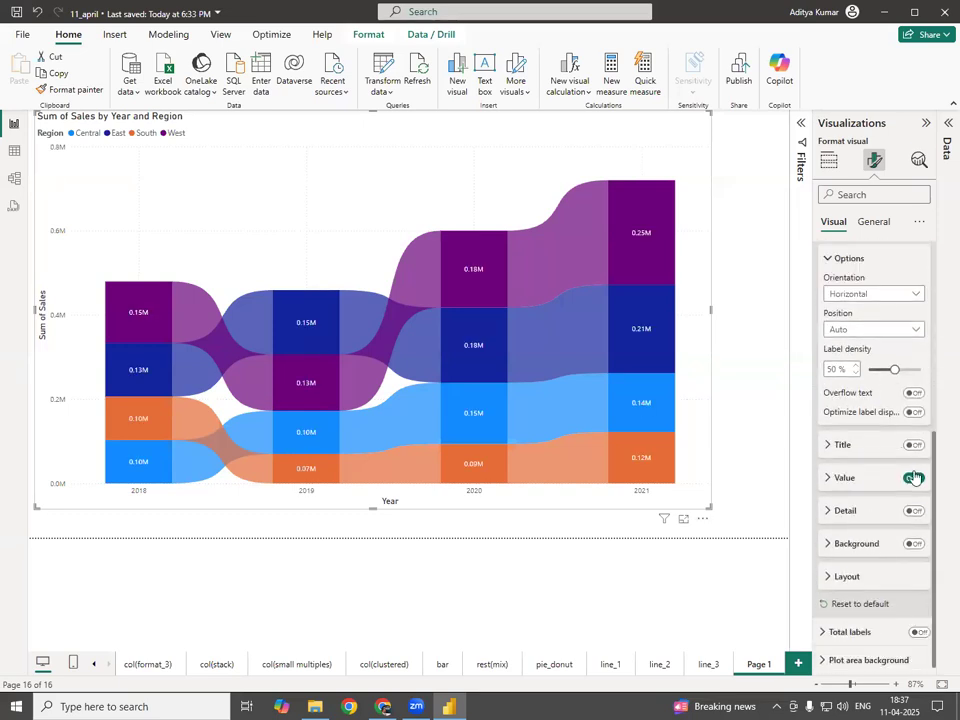
click(913, 444)
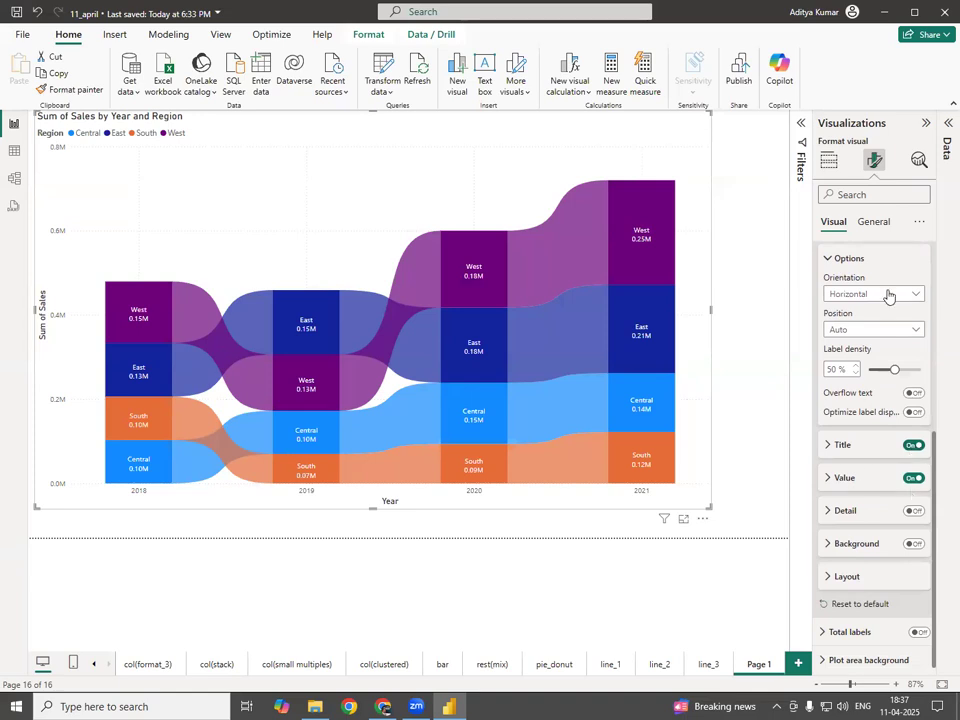
scroll(900, 400, up, 5)
click(917, 313)
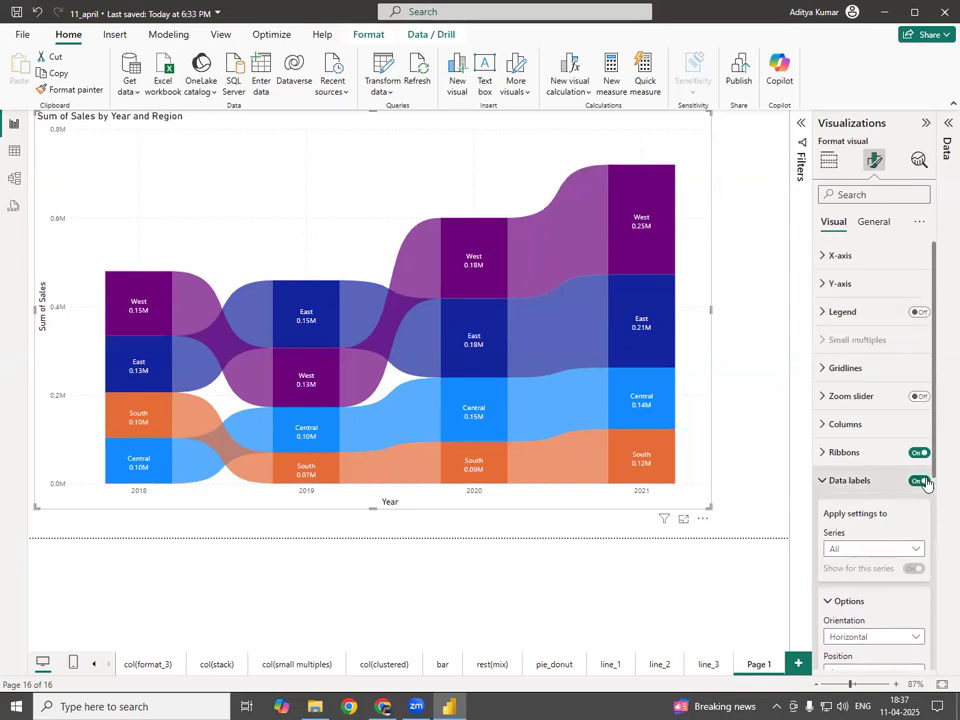
- Turn on total labels for the ribbon chart and collapse the formatting pane to widen the canvas
click(825, 482)
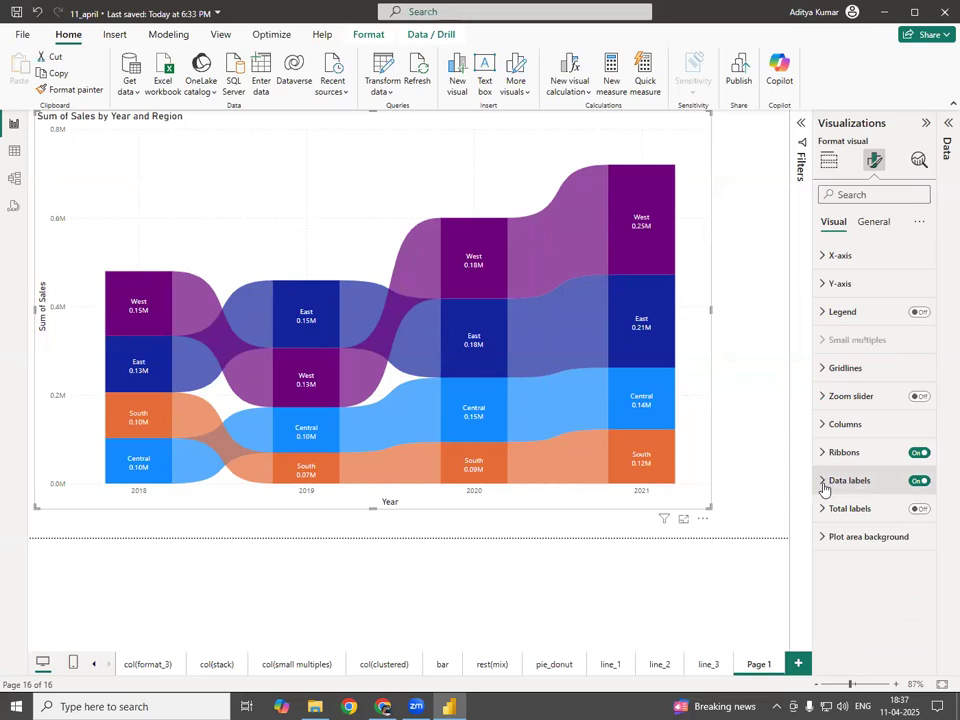
click(920, 510)
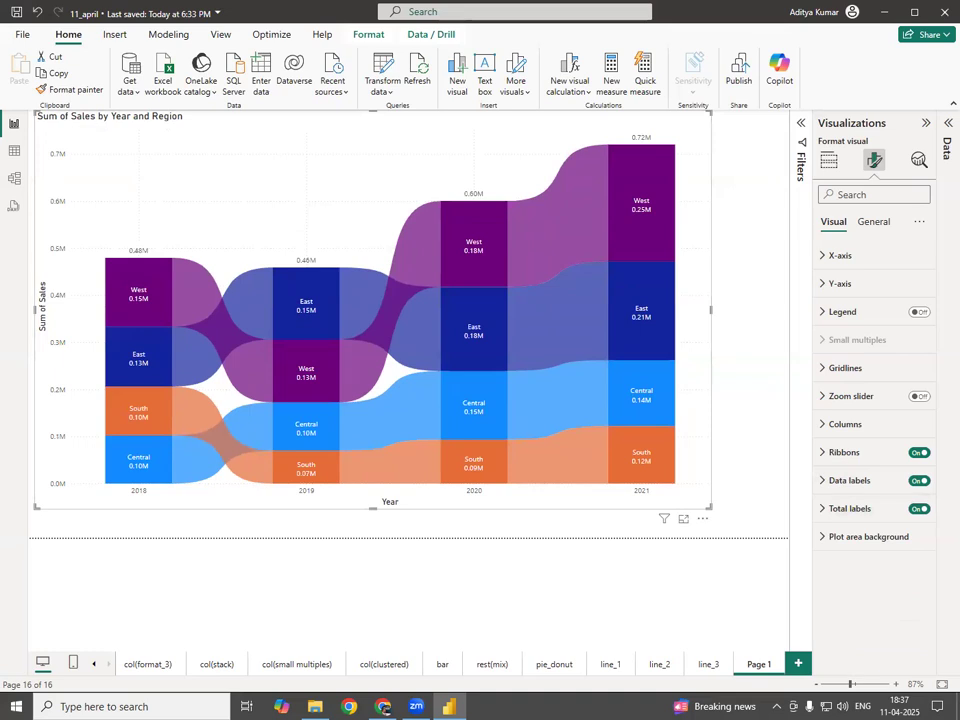
click(926, 127)
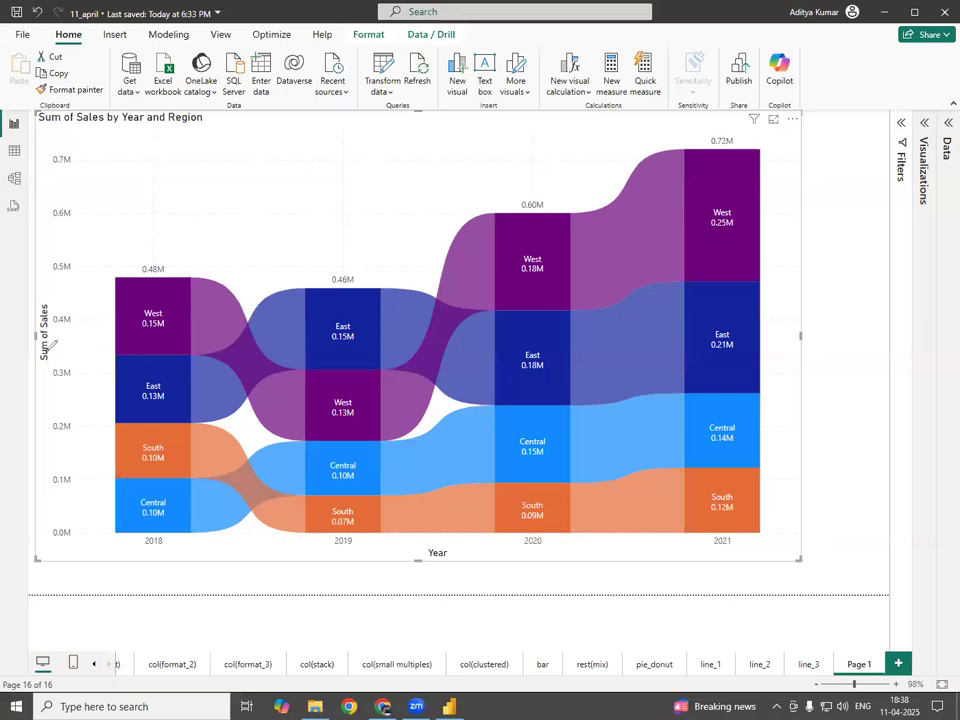
- Mark the regions' sales ranks on the 2018 and 2019 columns with circled numbers and connecting arrows, and clear the drawing
drag(180, 294, 192, 314)
mouse_move(176, 372)
mouse_down()
mouse_move(186, 380)
mouse_move(166, 398)
mouse_move(173, 370)
mouse_up()
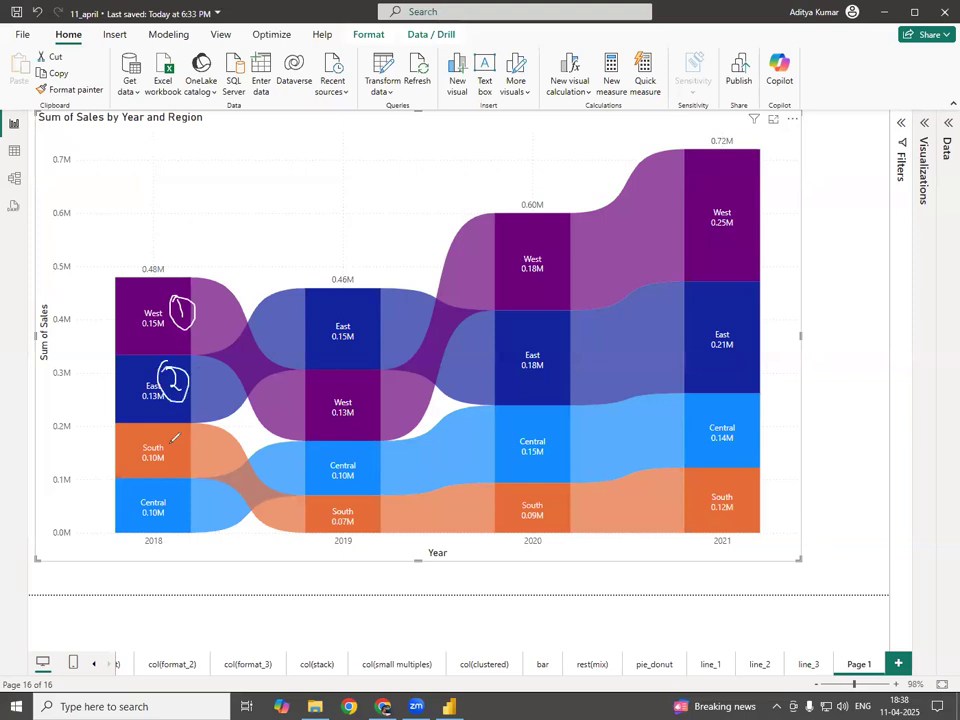
mouse_move(174, 432)
mouse_down()
mouse_move(188, 446)
mouse_move(168, 440)
mouse_up()
mouse_move(174, 496)
mouse_down()
mouse_move(176, 510)
mouse_move(166, 502)
mouse_move(188, 490)
mouse_up()
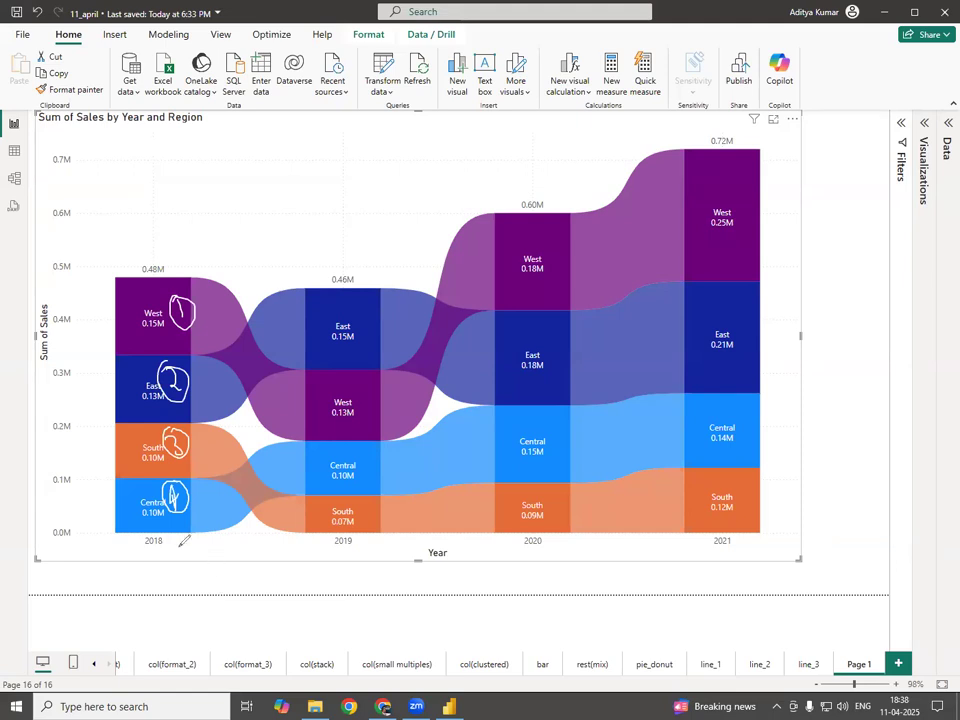
mouse_move(165, 530)
mouse_down()
mouse_move(238, 506)
mouse_move(332, 528)
mouse_up()
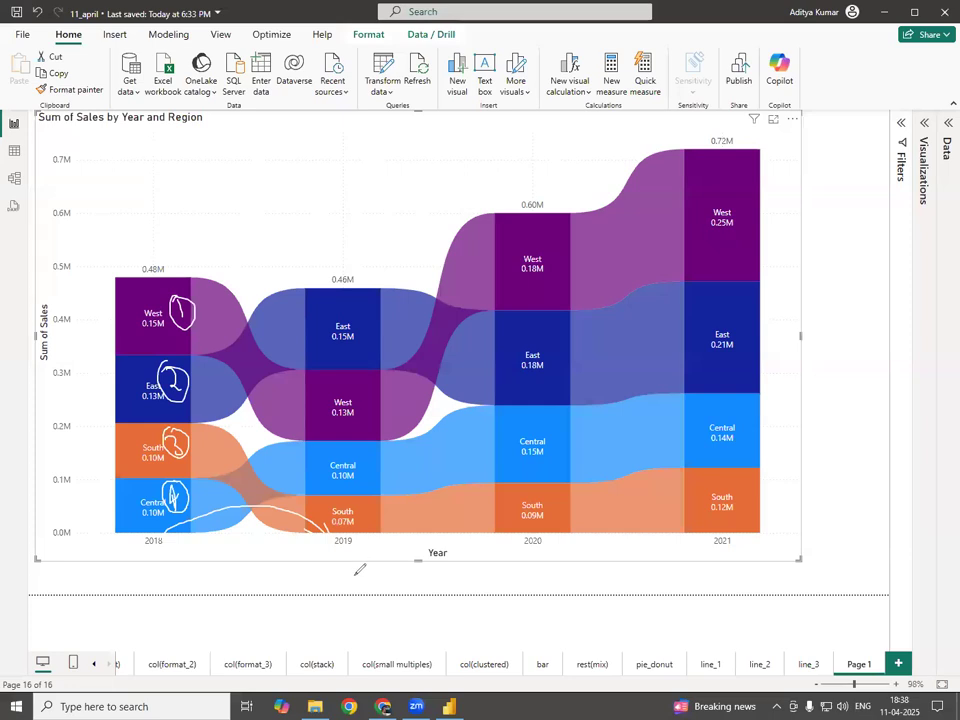
mouse_move(361, 308)
mouse_down()
mouse_move(350, 290)
mouse_move(346, 302)
mouse_up()
mouse_move(186, 386)
mouse_down()
mouse_move(312, 326)
mouse_move(318, 352)
mouse_up()
mouse_move(198, 325)
mouse_down()
mouse_move(315, 398)
mouse_move(362, 374)
mouse_move(350, 381)
mouse_up()
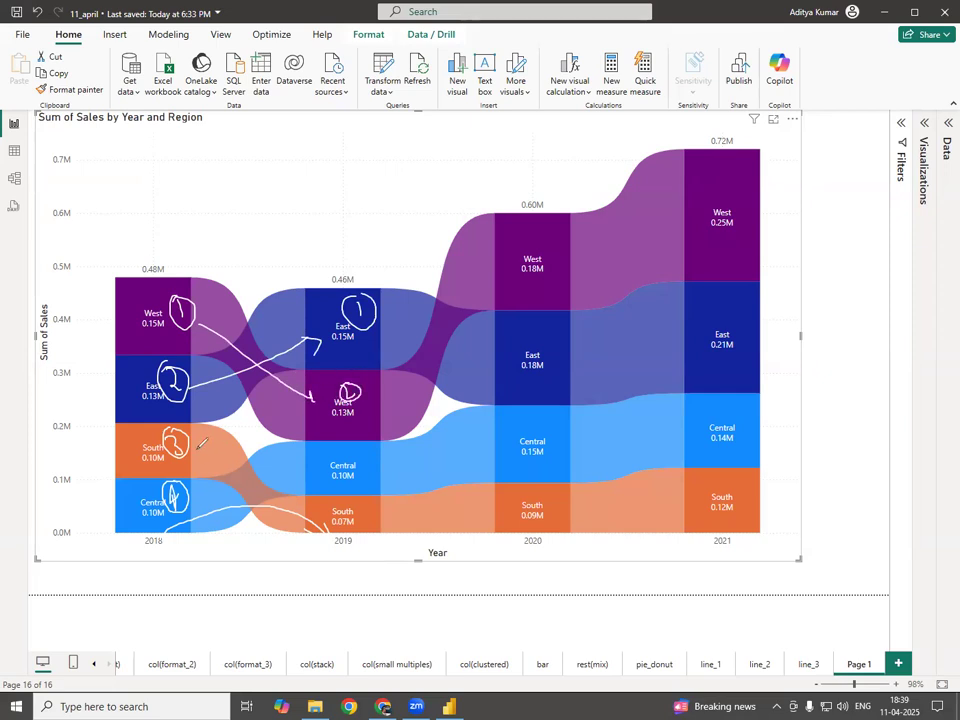
mouse_move(198, 449)
mouse_down()
mouse_move(335, 520)
mouse_move(362, 514)
mouse_up()
mouse_move(200, 516)
mouse_down()
mouse_move(330, 458)
mouse_move(372, 460)
mouse_move(345, 492)
mouse_move(322, 469)
mouse_up()
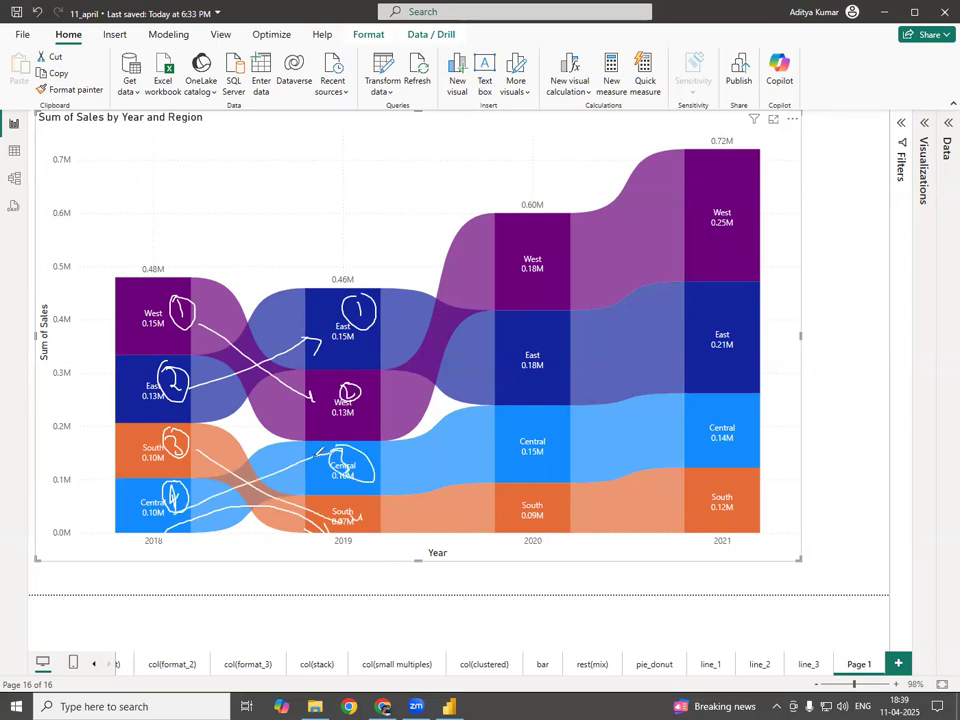
key(e)
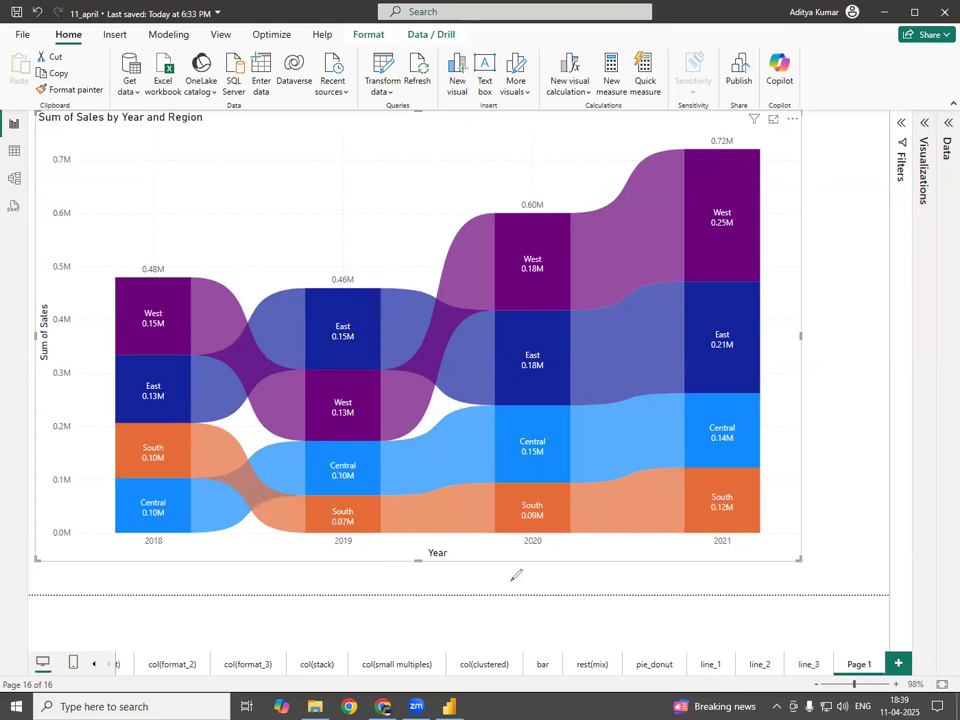
- Mark the 2018 and 2019 columns in red, circle the ribbons between them, and erase the marks
click(6, 524)
drag(131, 318, 146, 241)
drag(326, 333, 343, 252)
mouse_move(254, 226)
mouse_down()
mouse_move(195, 390)
mouse_move(300, 625)
mouse_move(330, 290)
mouse_move(240, 217)
mouse_up()
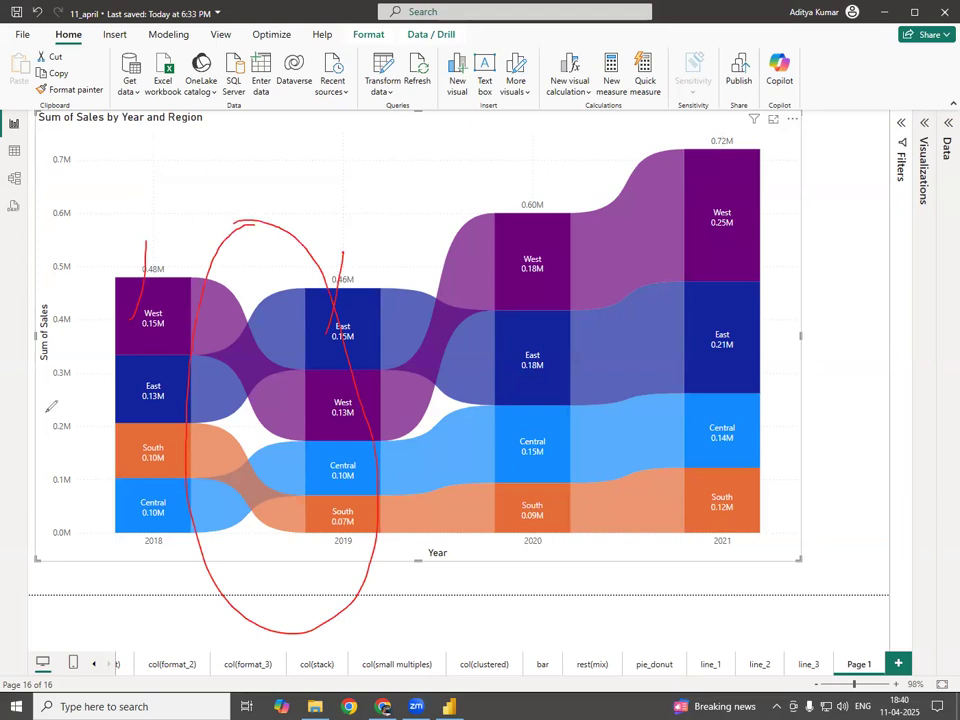
key(e)
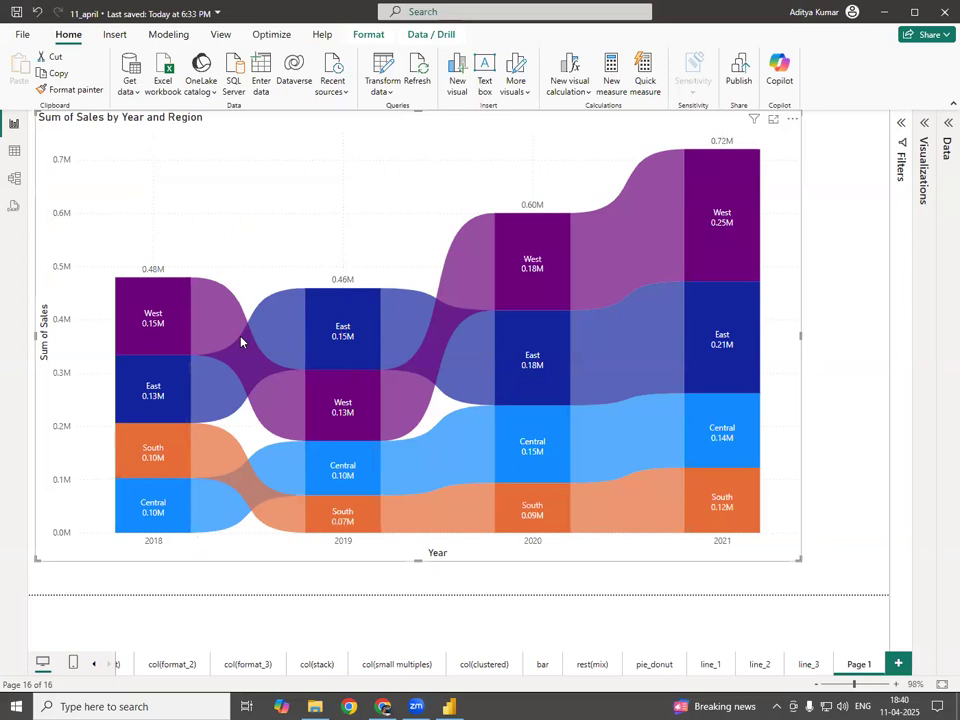
- Rename the ribbon chart's page as Ribbon and add a new blank report page
mouse_move(240, 343)
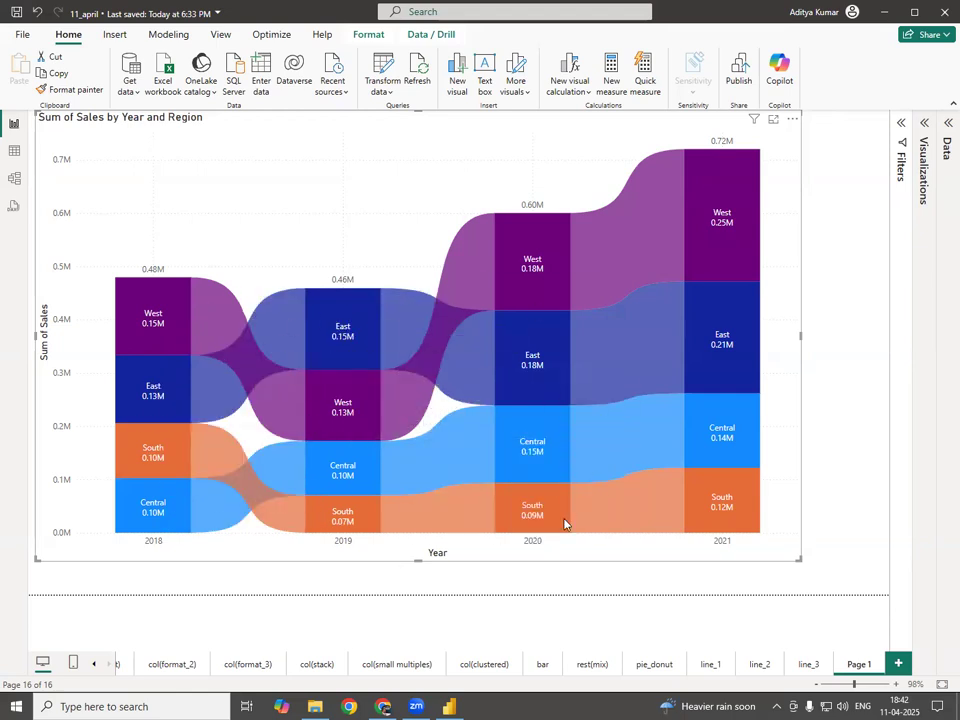
mouse_move(563, 523)
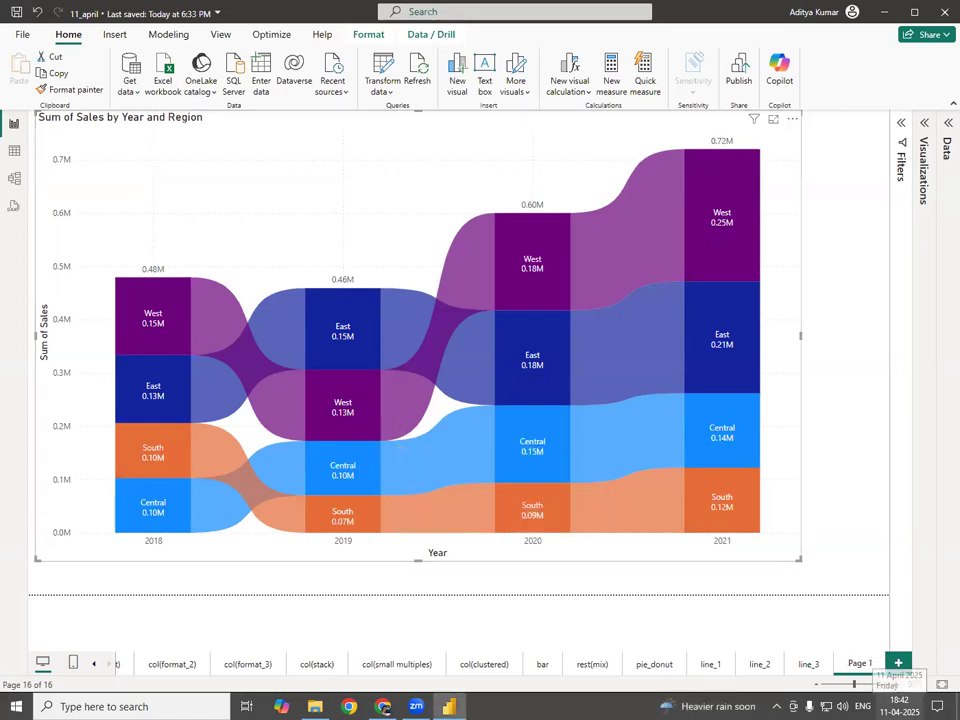
text(R)
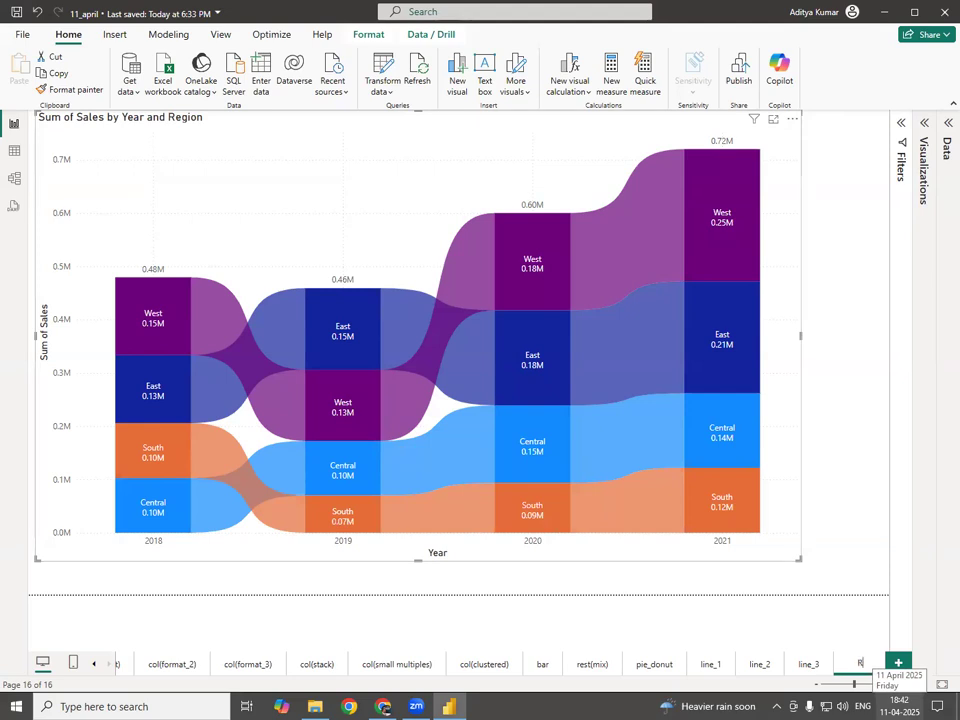
text(ibbon)
key(Return)
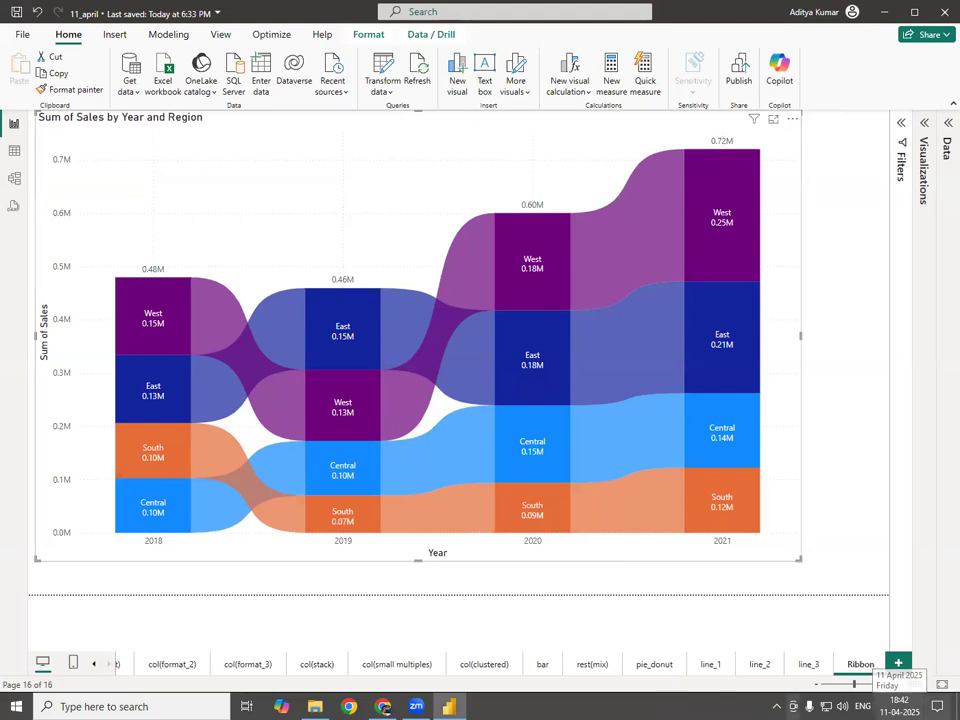
click(898, 663)
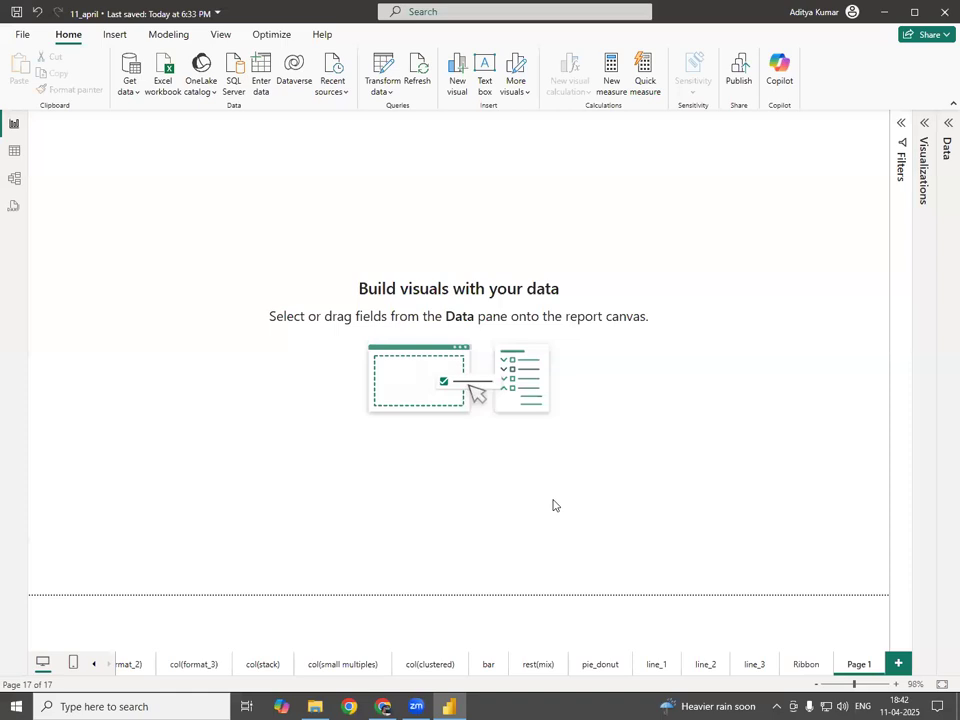
- Handwrite an underlined "Waterfall Chart" heading with vertical lines for the years 2018 to 2021 over the blank page, and clear the drawing
mouse_move(72, 180)
mouse_down()
mouse_move(90, 212)
mouse_move(112, 218)
mouse_up()
mouse_move(157, 178)
mouse_down()
mouse_move(204, 205)
mouse_move(214, 150)
mouse_move(224, 165)
mouse_move(257, 154)
mouse_move(279, 129)
mouse_move(305, 130)
mouse_move(313, 172)
mouse_up()
mouse_move(377, 123)
mouse_down()
mouse_move(446, 126)
mouse_move(506, 104)
mouse_move(522, 117)
mouse_up()
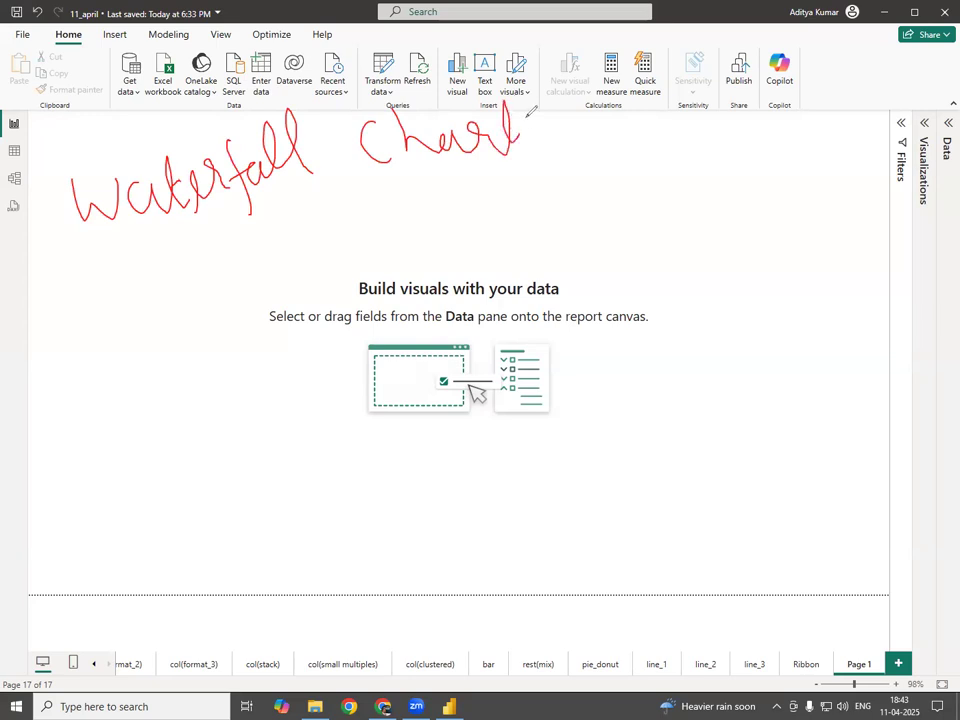
mouse_move(100, 267)
mouse_down()
mouse_move(364, 208)
mouse_move(543, 158)
mouse_move(580, 137)
mouse_up()
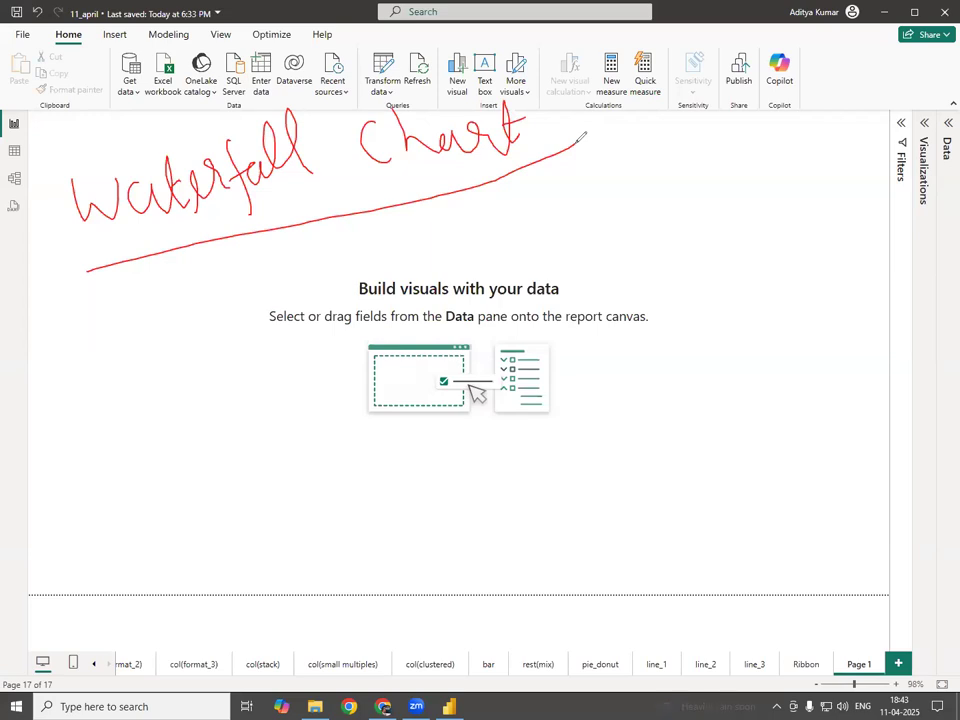
mouse_move(101, 546)
mouse_down()
mouse_move(150, 574)
mouse_move(188, 573)
mouse_move(139, 318)
mouse_up()
mouse_move(363, 558)
mouse_down()
mouse_move(379, 576)
mouse_move(385, 568)
mouse_move(424, 578)
mouse_move(387, 410)
mouse_up()
mouse_move(576, 566)
mouse_down()
mouse_move(590, 588)
mouse_move(618, 574)
mouse_move(607, 553)
mouse_move(577, 240)
mouse_up()
mouse_move(797, 562)
mouse_down()
mouse_move(818, 581)
mouse_move(857, 578)
mouse_move(806, 266)
mouse_move(808, 167)
mouse_up()
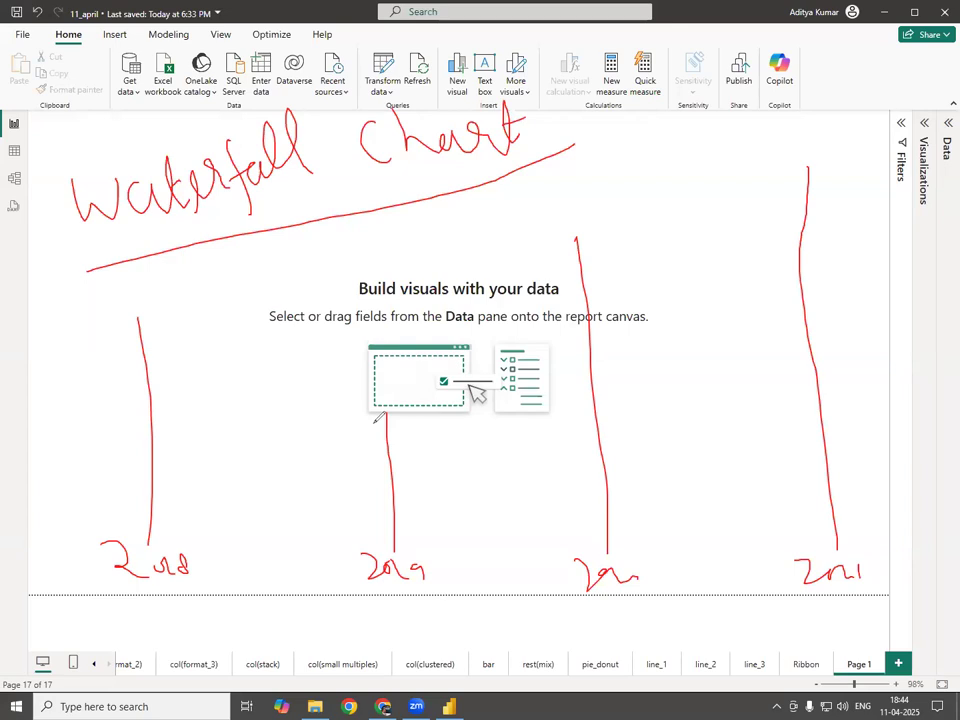
key(Escape)
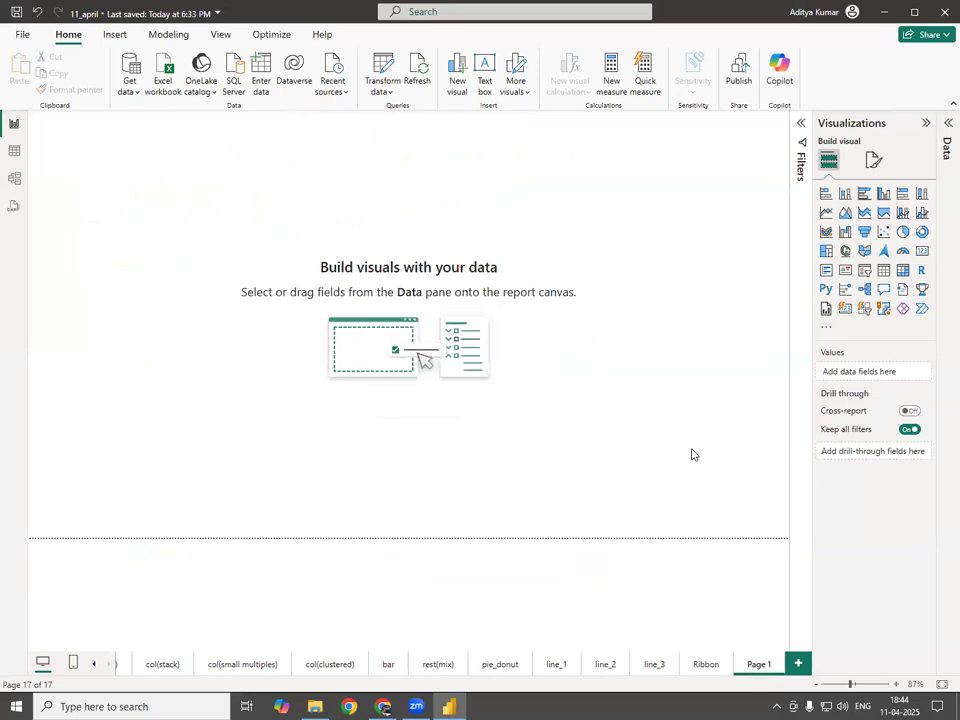
- Insert a waterfall chart on the new page, enlarge it to cover most of the canvas, and show the data fields
click(845, 235)
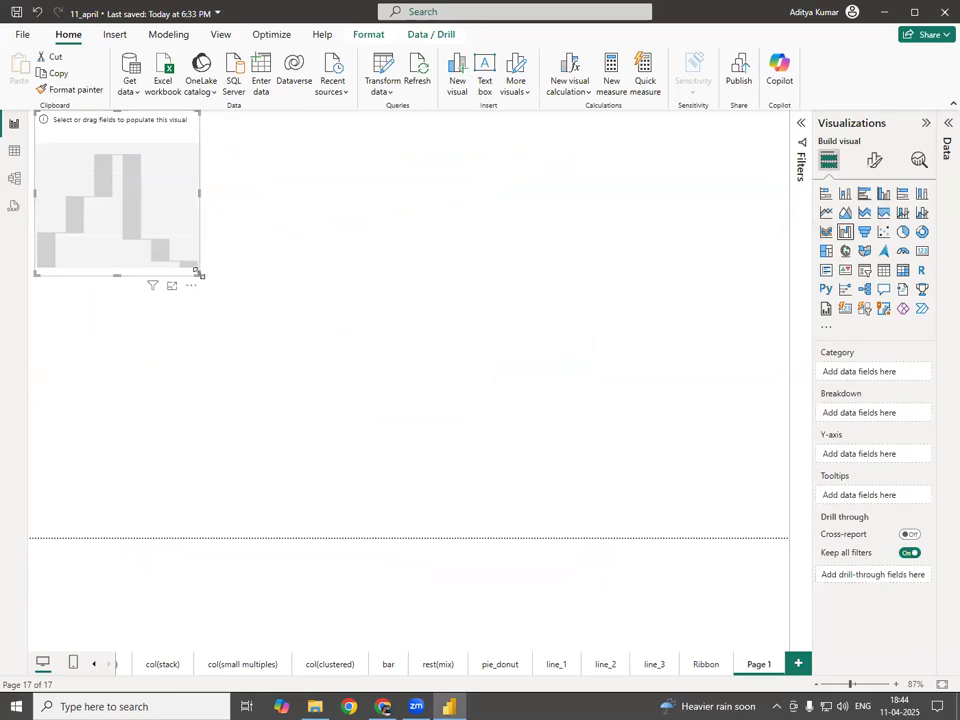
drag(199, 272, 666, 467)
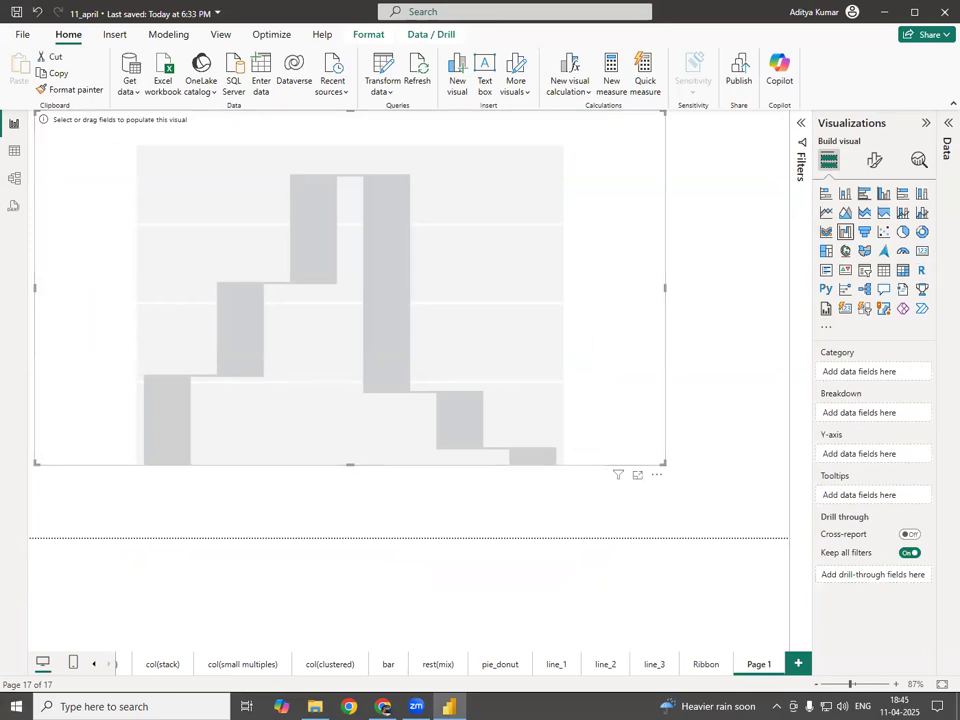
click(947, 393)
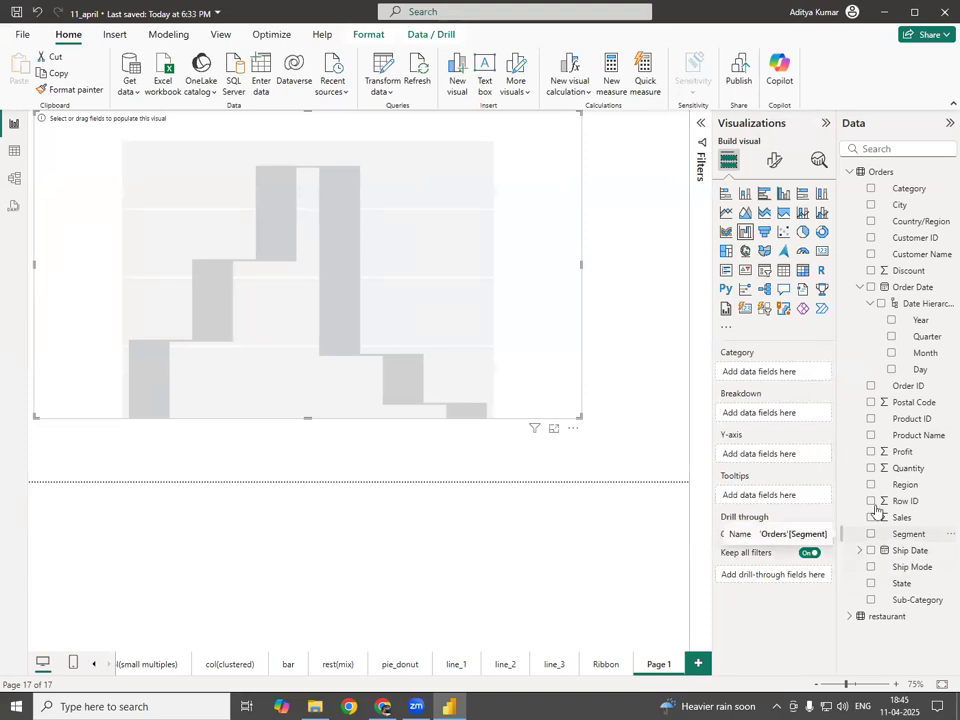
drag(906, 320, 798, 458)
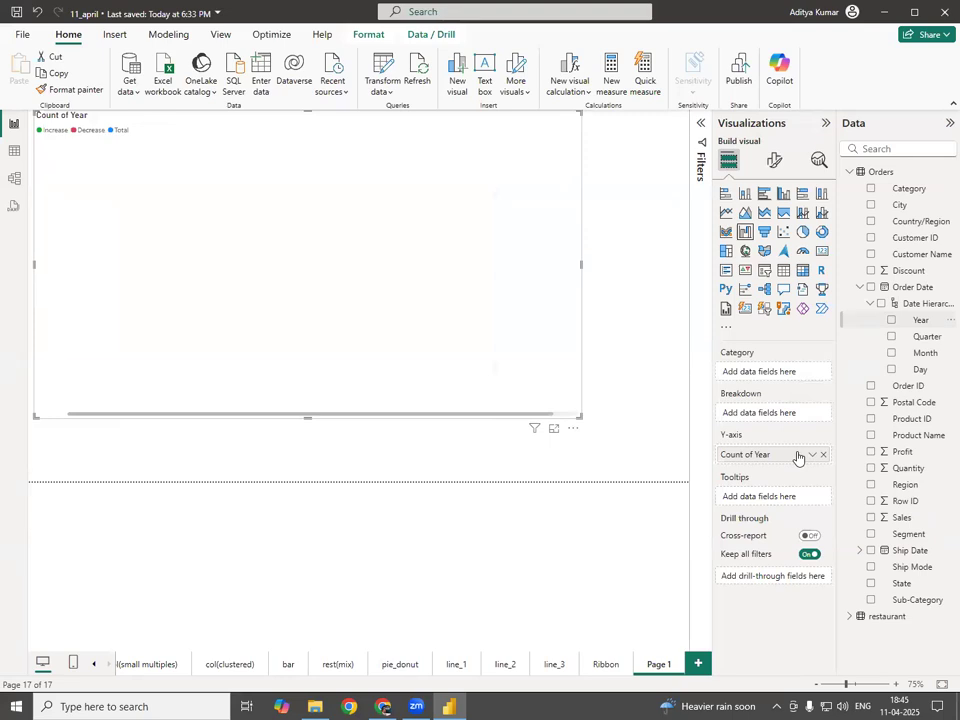
click(871, 518)
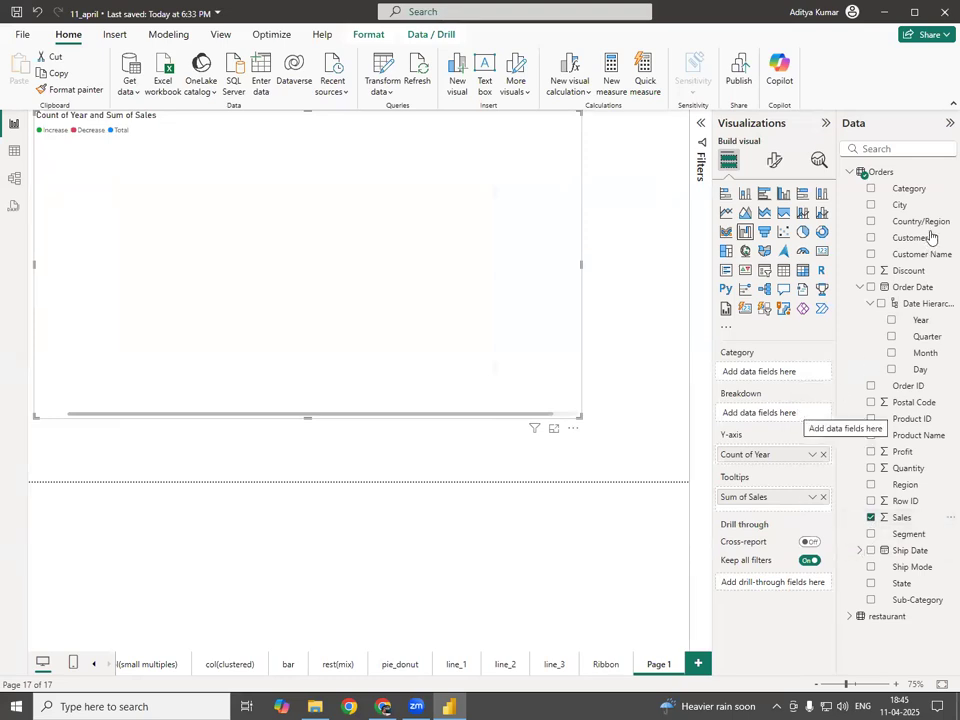
drag(915, 188, 800, 414)
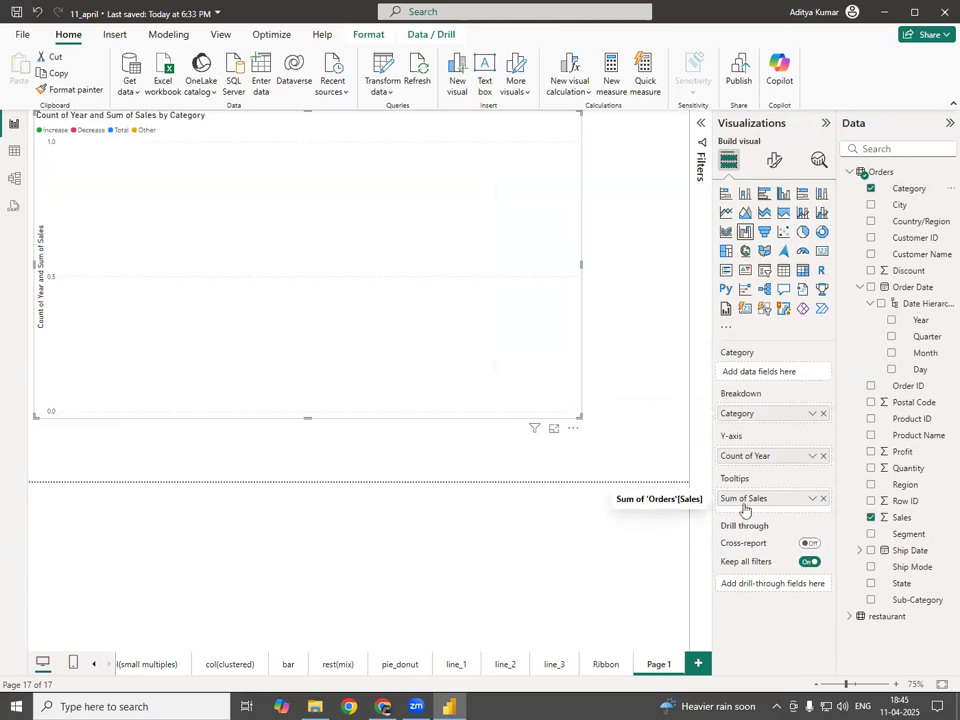
click(823, 498)
click(824, 457)
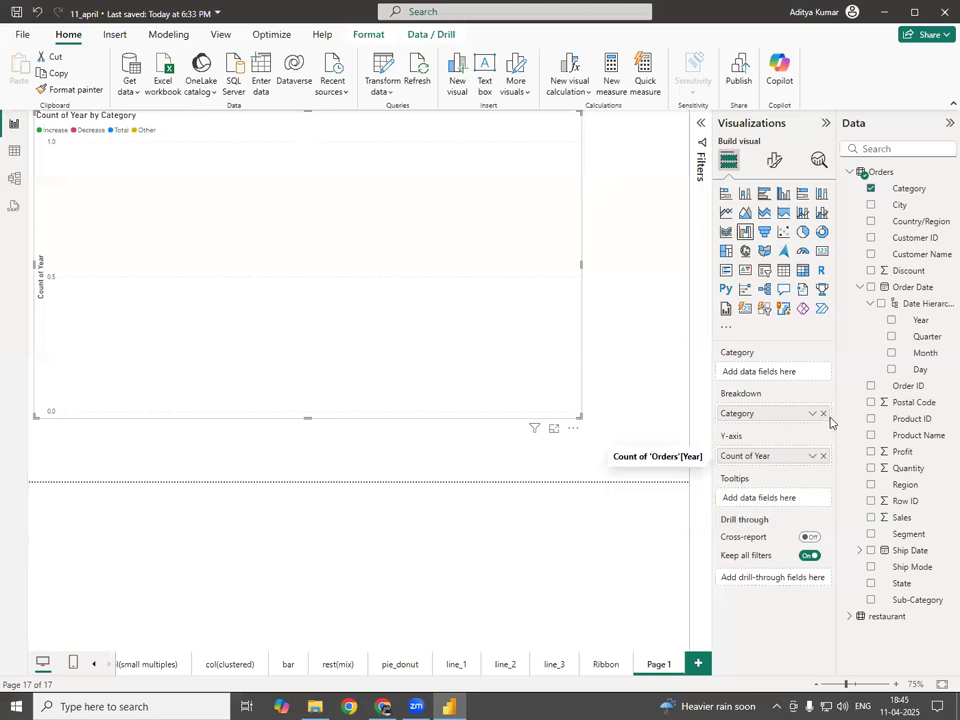
click(823, 413)
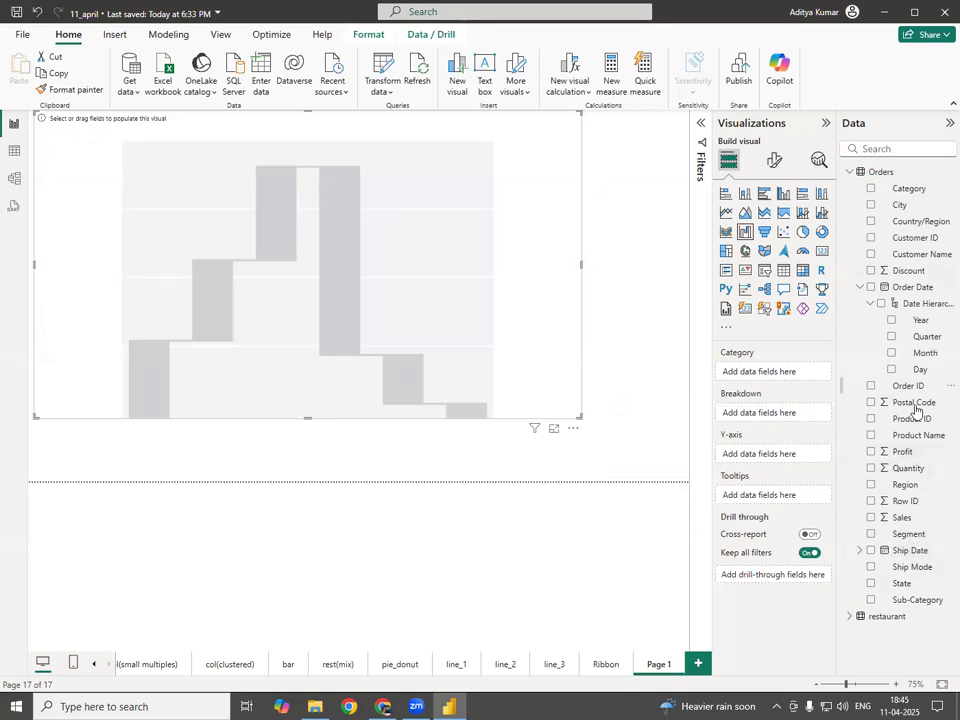
- Build the waterfall chart with Orders Sales on the Y-axis and Order Date Year as the category
click(871, 518)
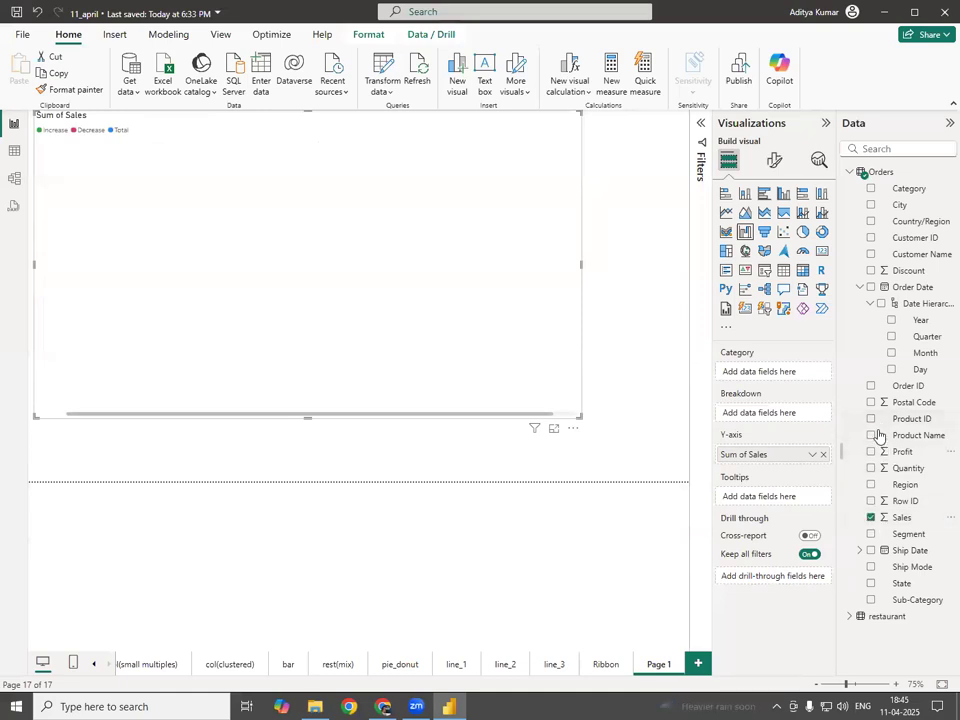
click(892, 322)
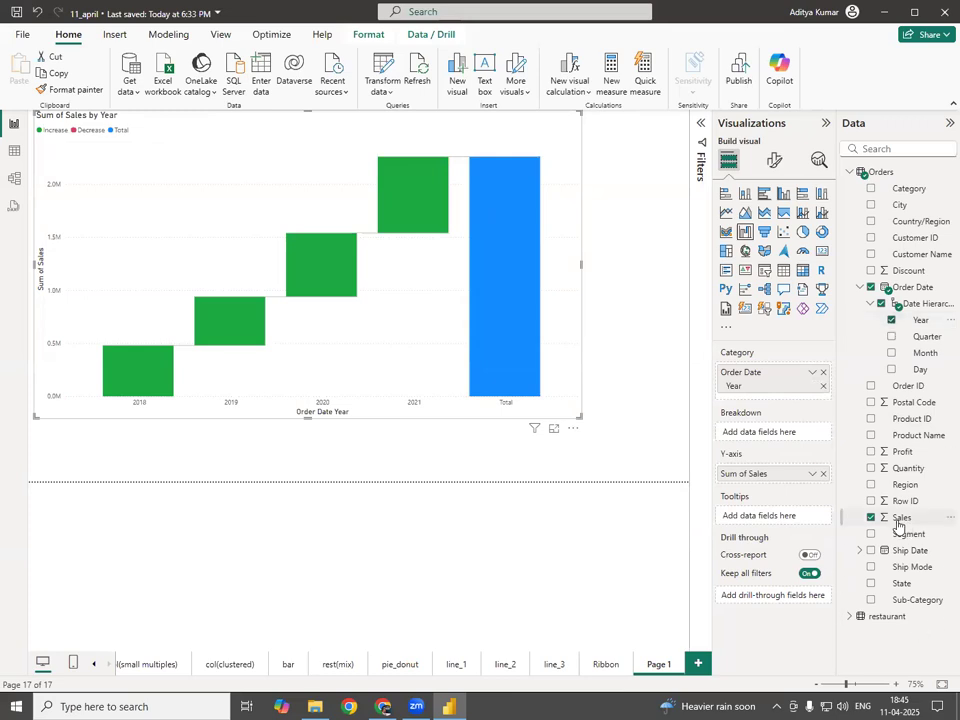
drag(897, 525, 755, 519)
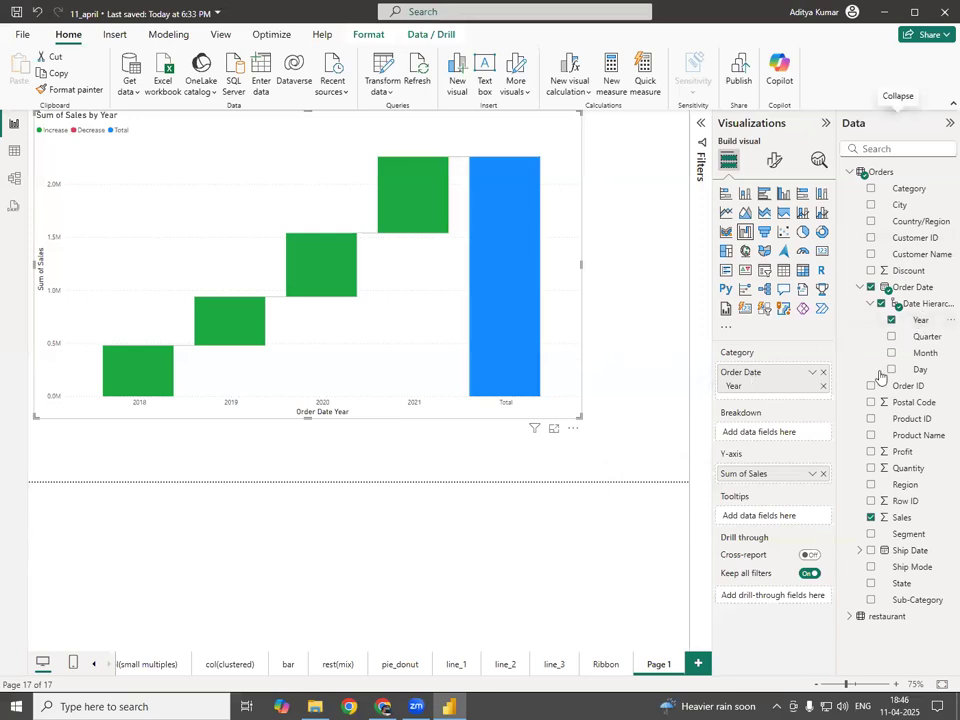
- Turn on the waterfall chart's data labels and set their value color to black
click(775, 162)
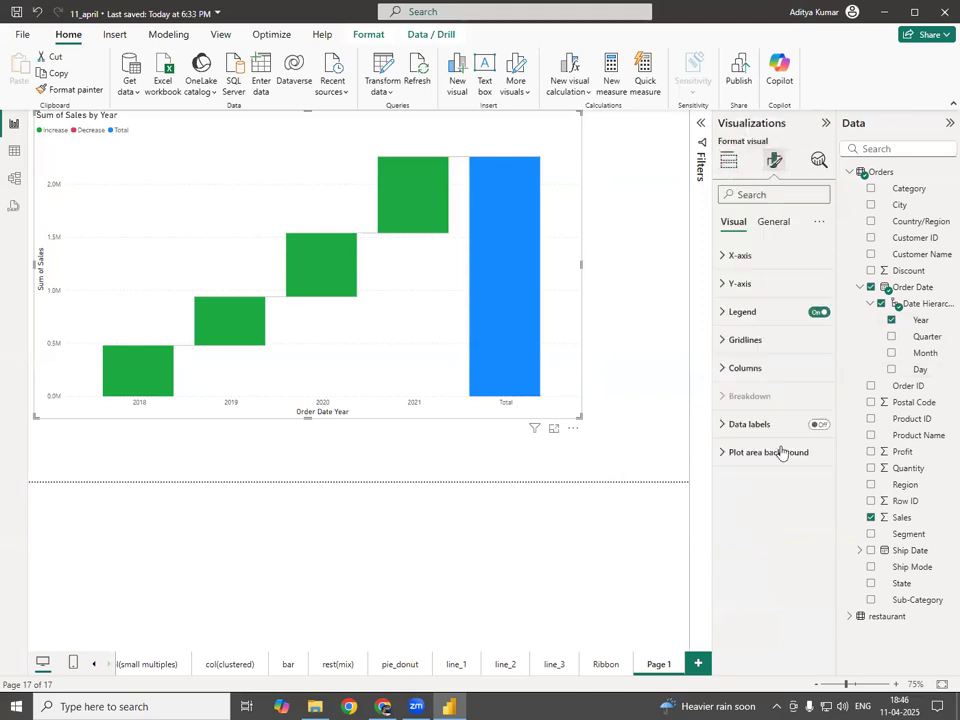
click(818, 424)
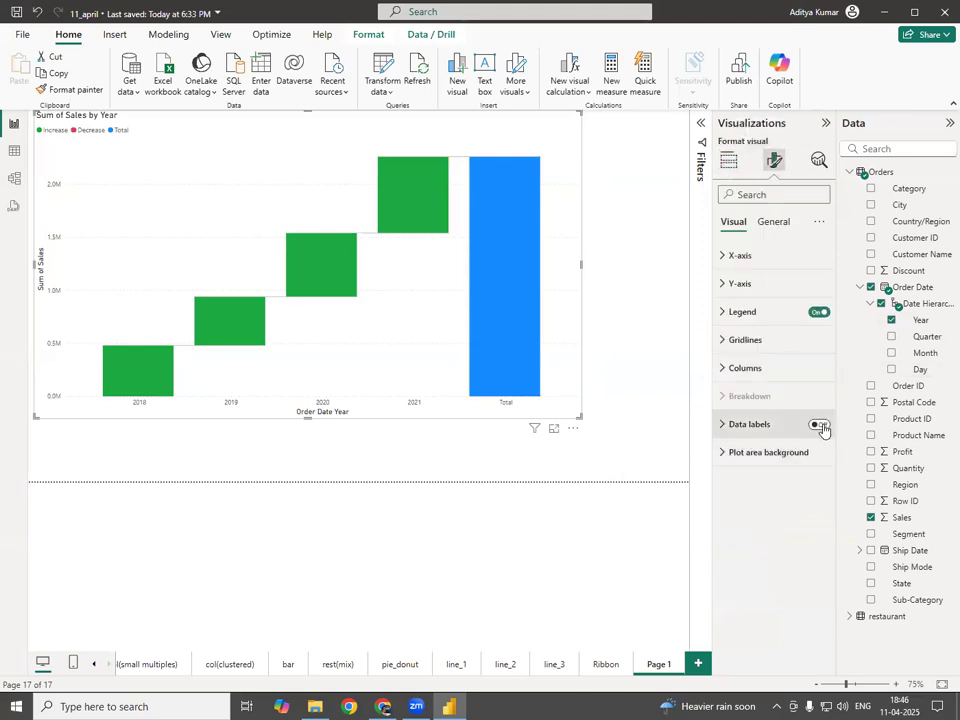
click(728, 428)
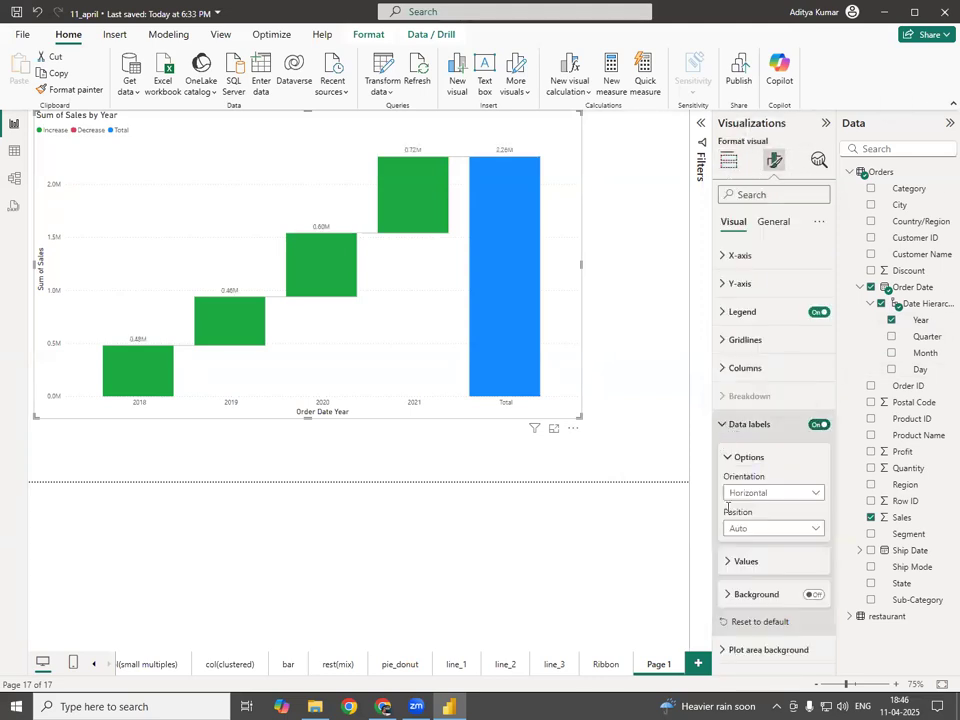
click(746, 561)
scroll(760, 520, down, 2)
click(752, 517)
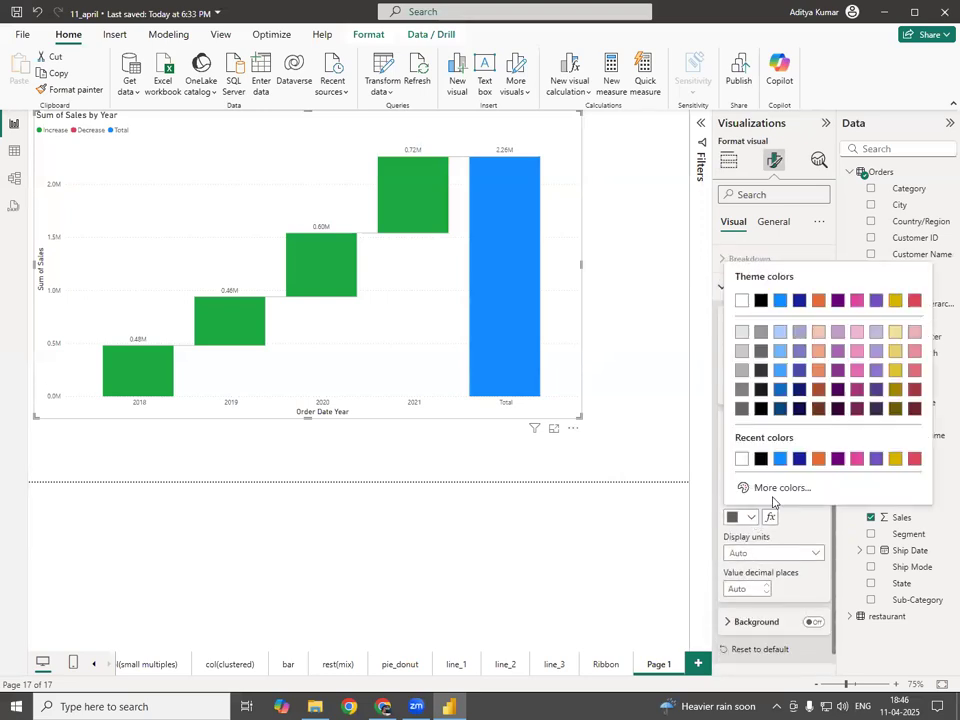
click(760, 461)
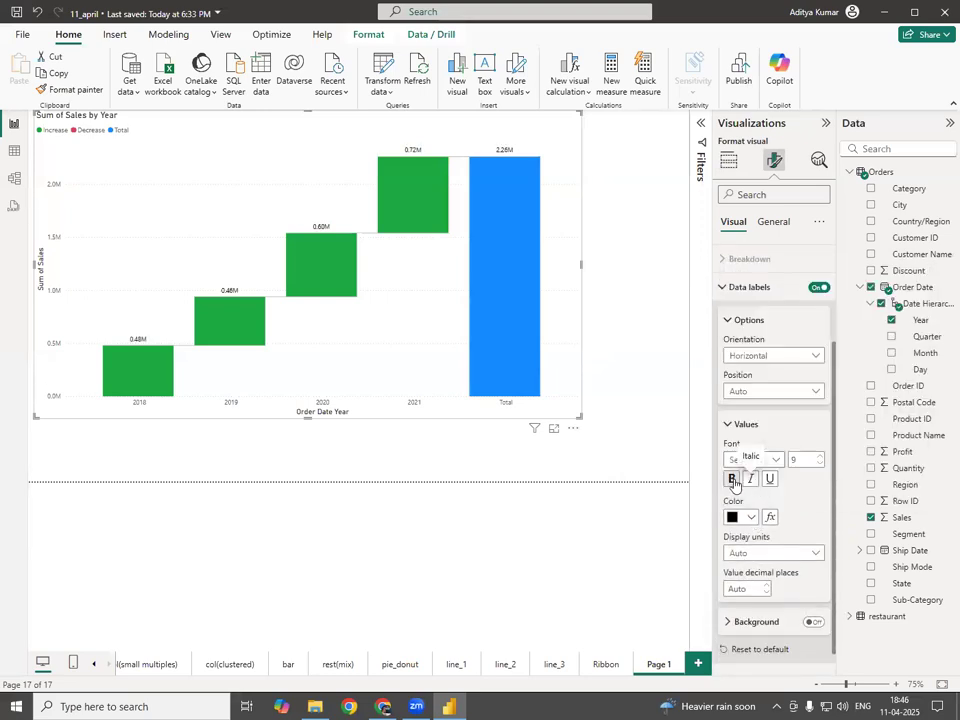
- Set the data label values to font size 12 without bold, and hide the data fields list
click(732, 478)
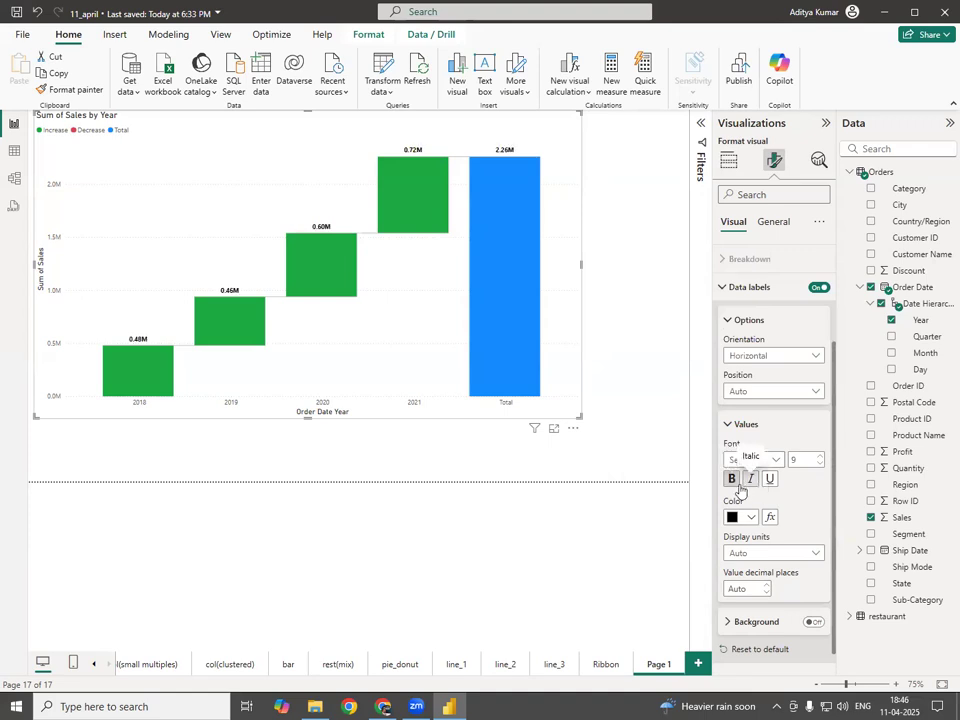
click(821, 457)
click(821, 457)
click(821, 457)
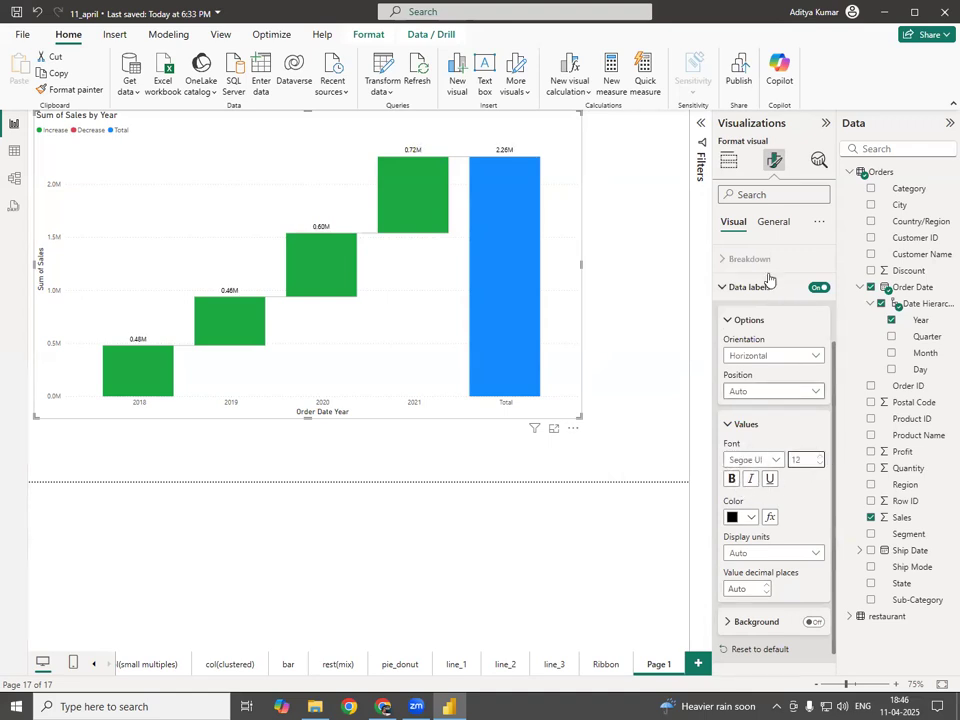
click(728, 163)
click(949, 122)
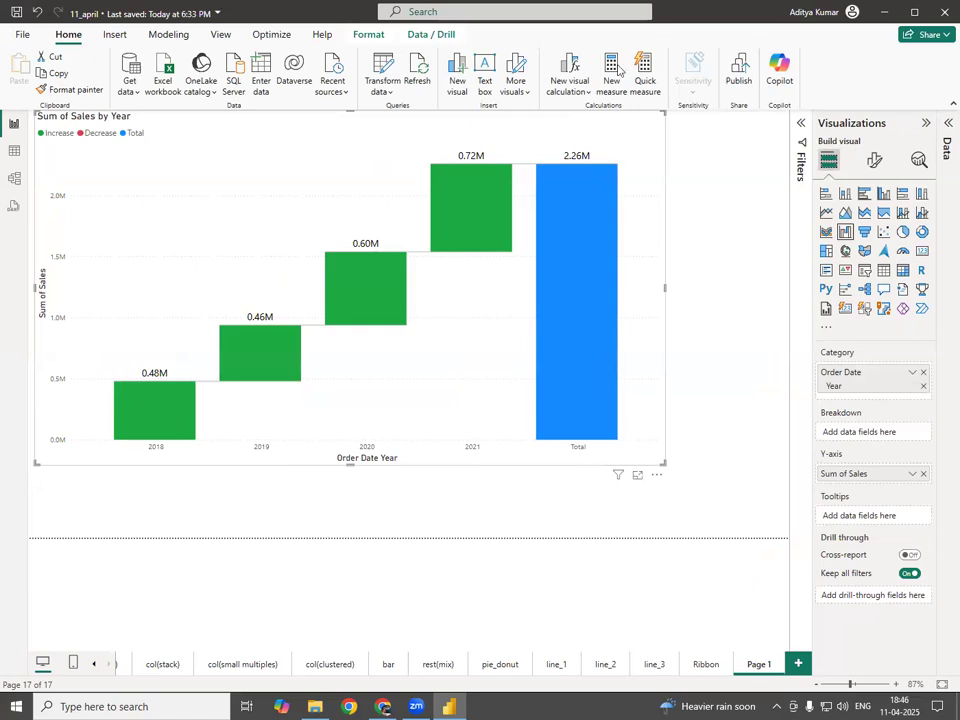
- Circle the Total bar and mark the yearly sales labels in red ink on the waterfall chart, and clear the ink
mouse_move(622, 120)
mouse_down()
mouse_move(527, 274)
mouse_move(575, 492)
mouse_move(671, 388)
mouse_move(664, 256)
mouse_up()
drag(659, 174, 630, 120)
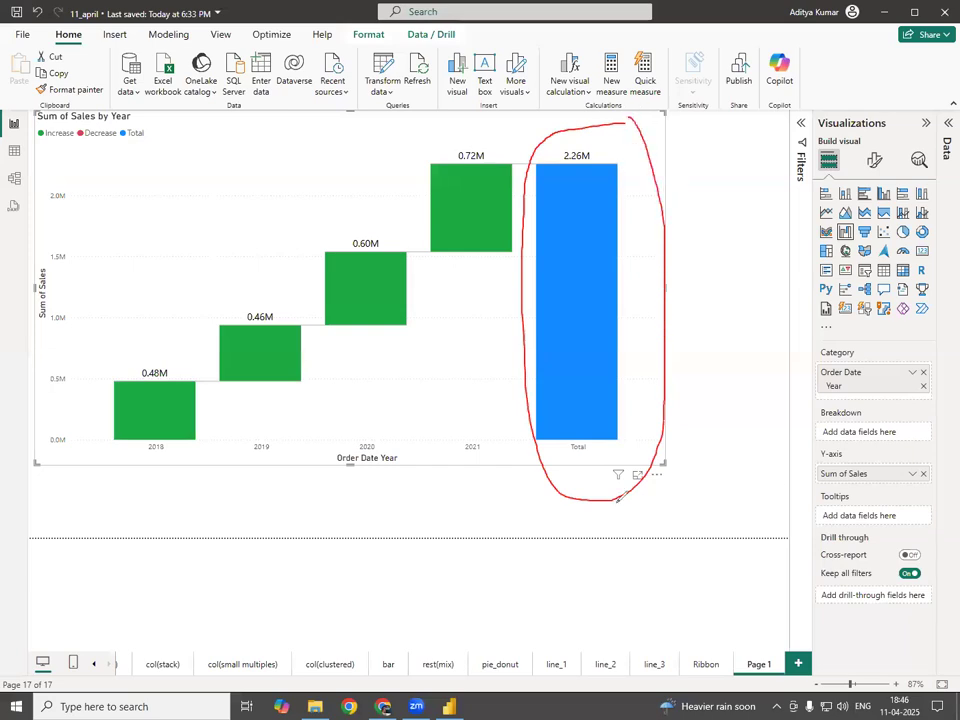
mouse_move(154, 351)
mouse_down()
mouse_move(126, 363)
mouse_move(180, 390)
mouse_move(160, 342)
mouse_up()
mouse_move(264, 299)
mouse_down()
mouse_move(240, 322)
mouse_move(268, 343)
mouse_move(285, 300)
mouse_up()
drag(357, 250, 392, 242)
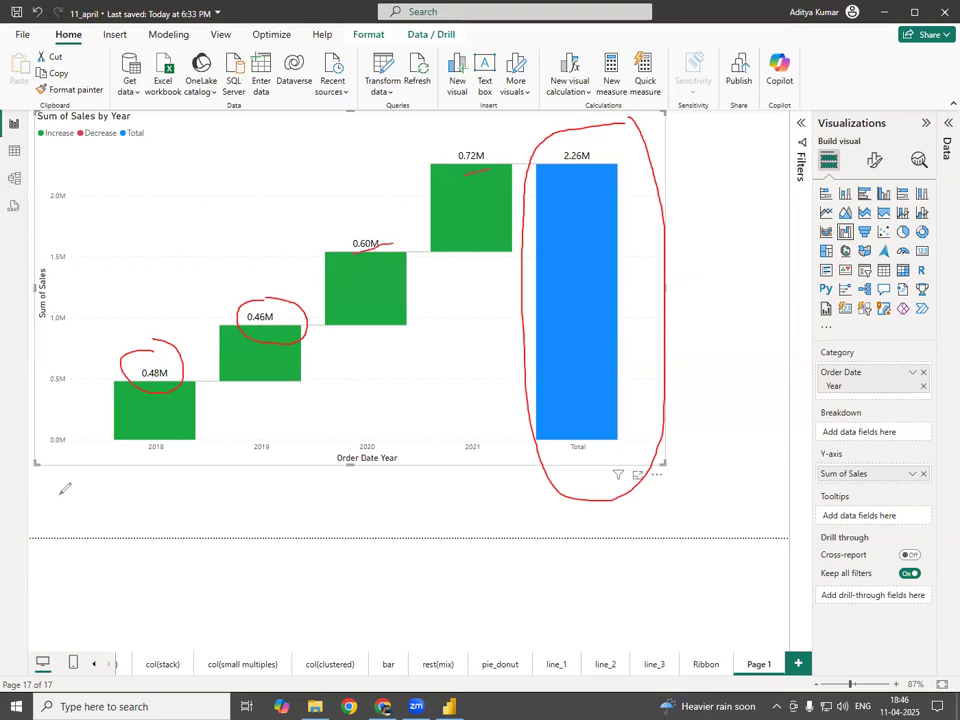
key(e)
- Underline the 2018 and 2019 sales labels and draw a stroke from the 2018 bar towards the 2019 bar
drag(143, 376, 172, 376)
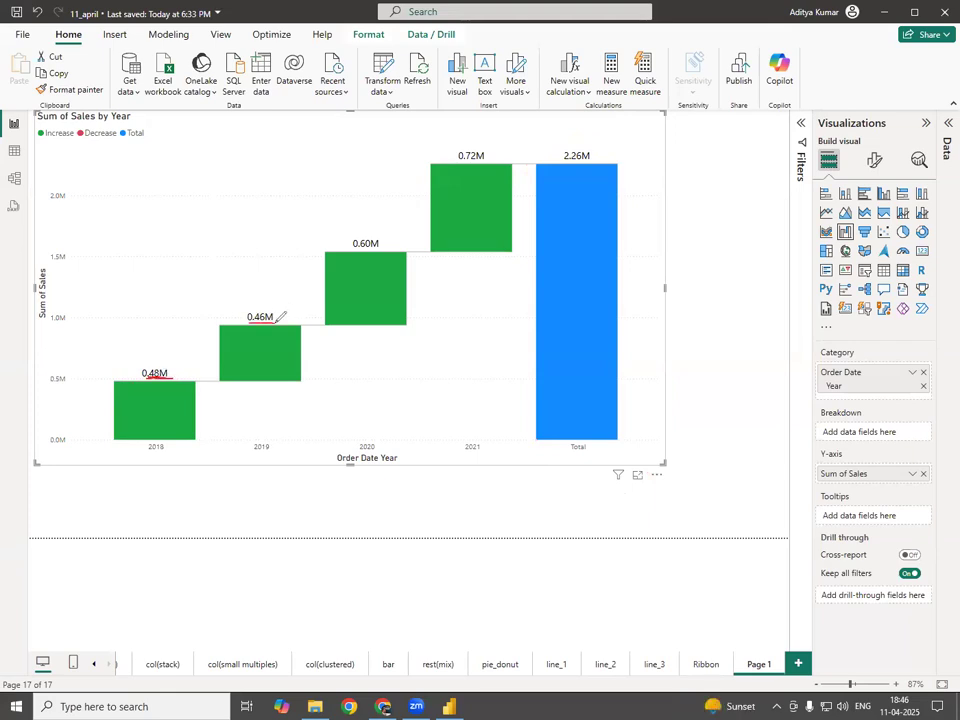
drag(277, 322, 282, 321)
mouse_move(158, 405)
mouse_down()
mouse_move(185, 352)
mouse_move(230, 346)
mouse_up()
- Add Category as the waterfall chart's breakdown and widen the chart to the full canvas width
click(946, 148)
drag(890, 190, 800, 438)
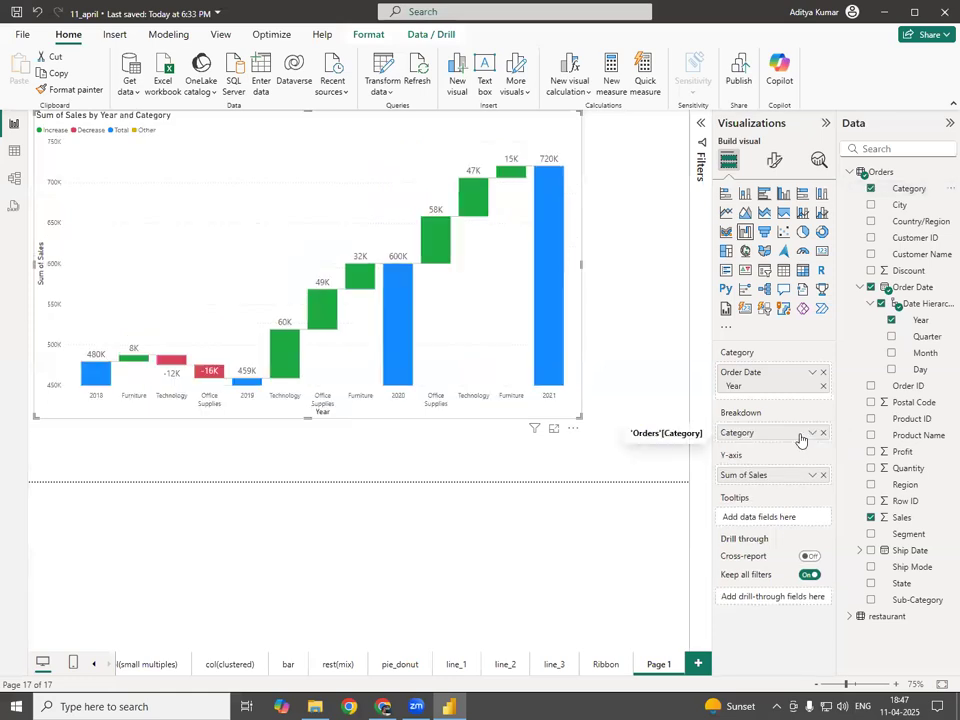
click(949, 122)
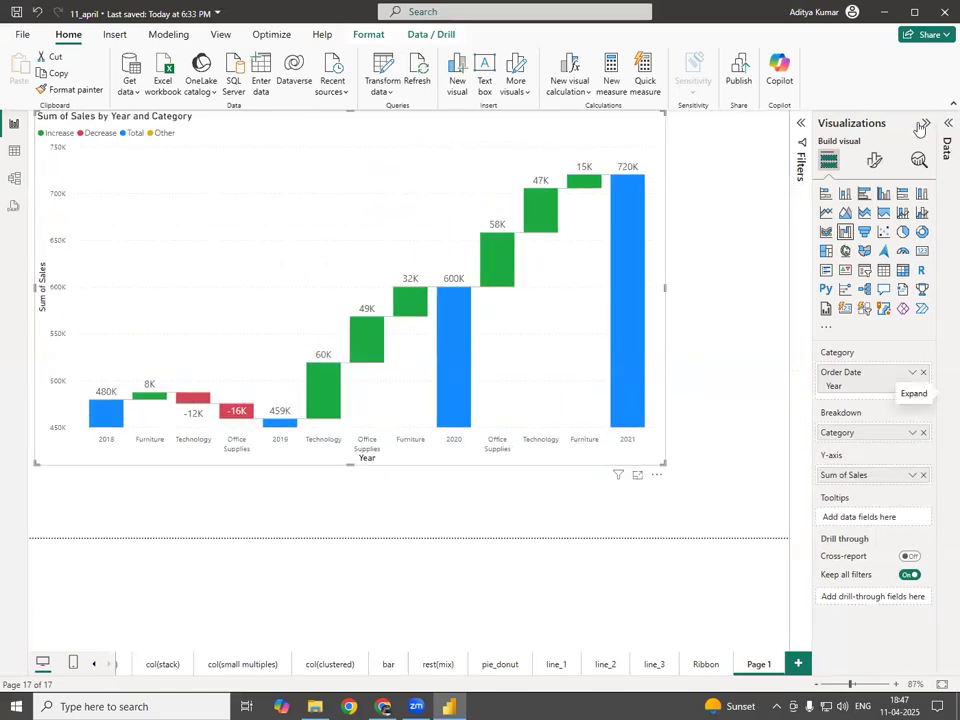
click(926, 123)
drag(748, 314, 891, 320)
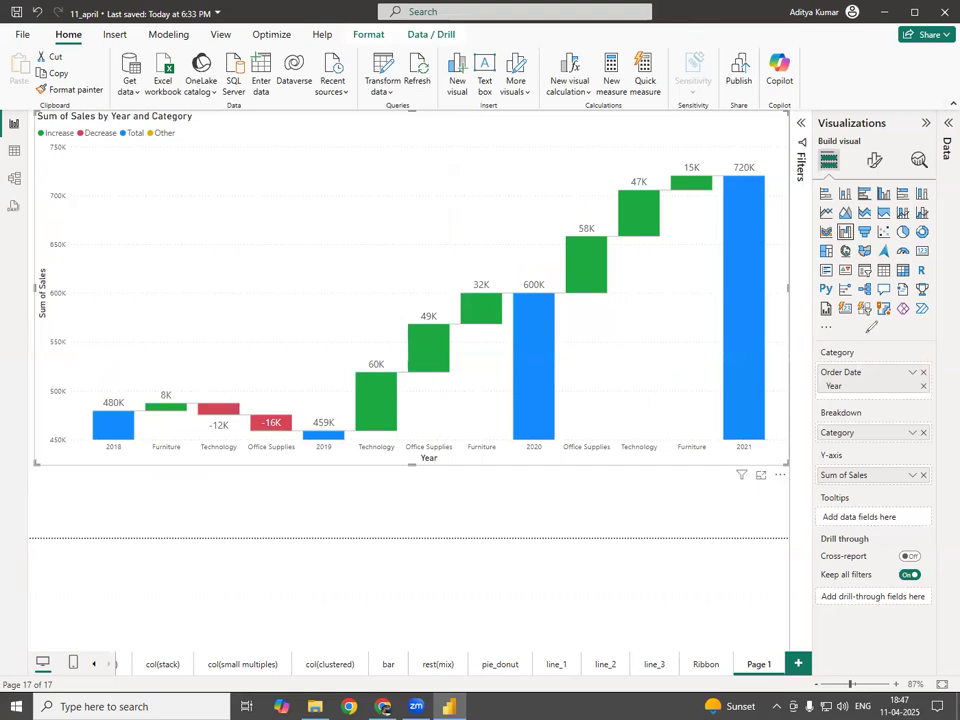
- Circle the Category and Y-axis field settings in red, point an arrow at the Breakdown field, and clear the ink
mouse_move(872, 328)
mouse_down()
mouse_move(880, 408)
mouse_move(815, 340)
mouse_up()
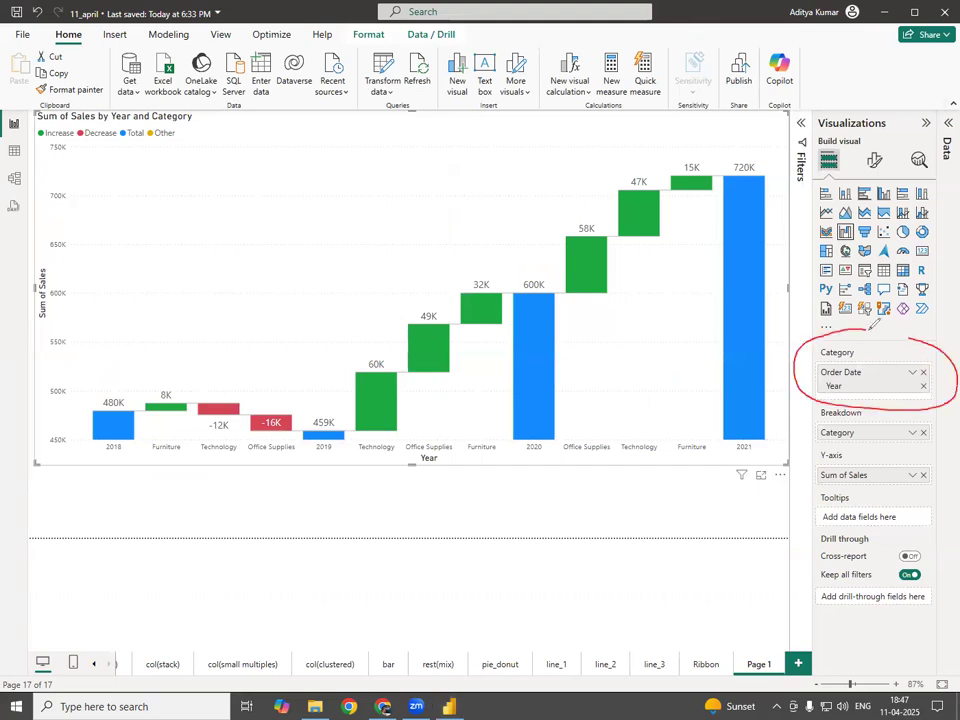
drag(826, 392, 846, 392)
mouse_move(803, 465)
mouse_down()
mouse_move(862, 452)
mouse_move(840, 487)
mouse_up()
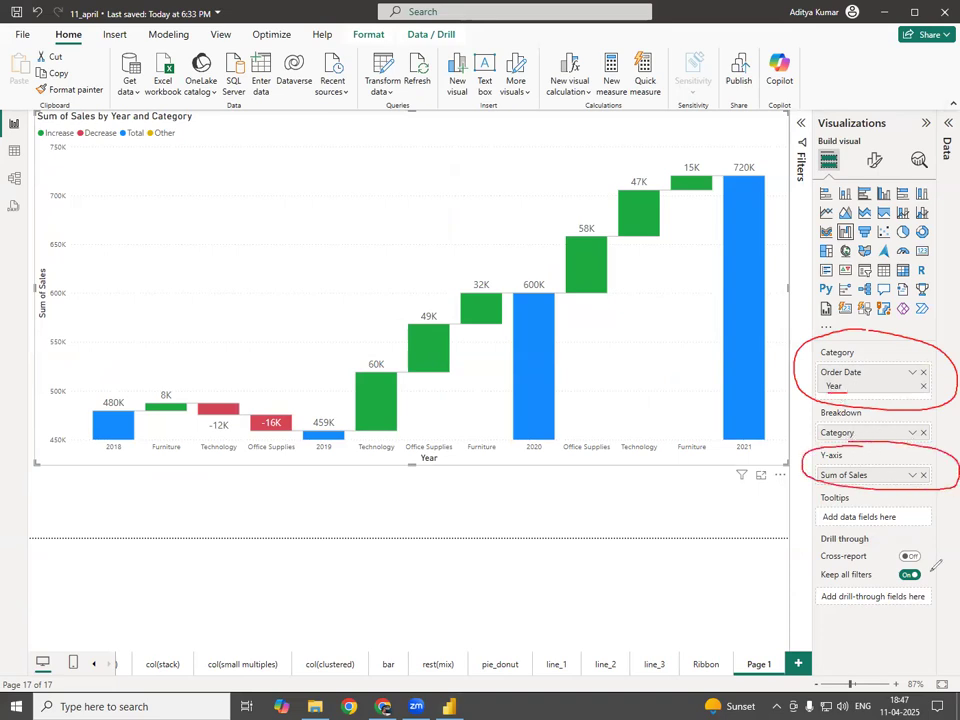
drag(809, 405, 818, 402)
mouse_move(886, 414)
mouse_down()
mouse_move(856, 430)
mouse_move(889, 434)
mouse_up()
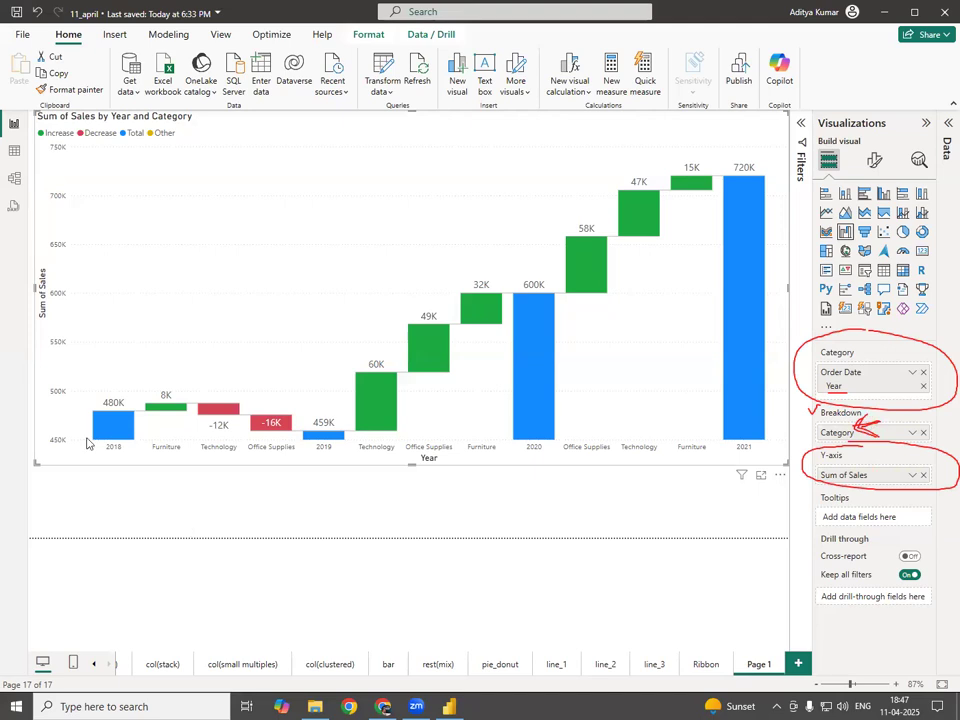
key(Escape)
- Collapse the visualization settings, circle and connect the 2018 and 2019 totals in red ink, and clear the marks
click(926, 122)
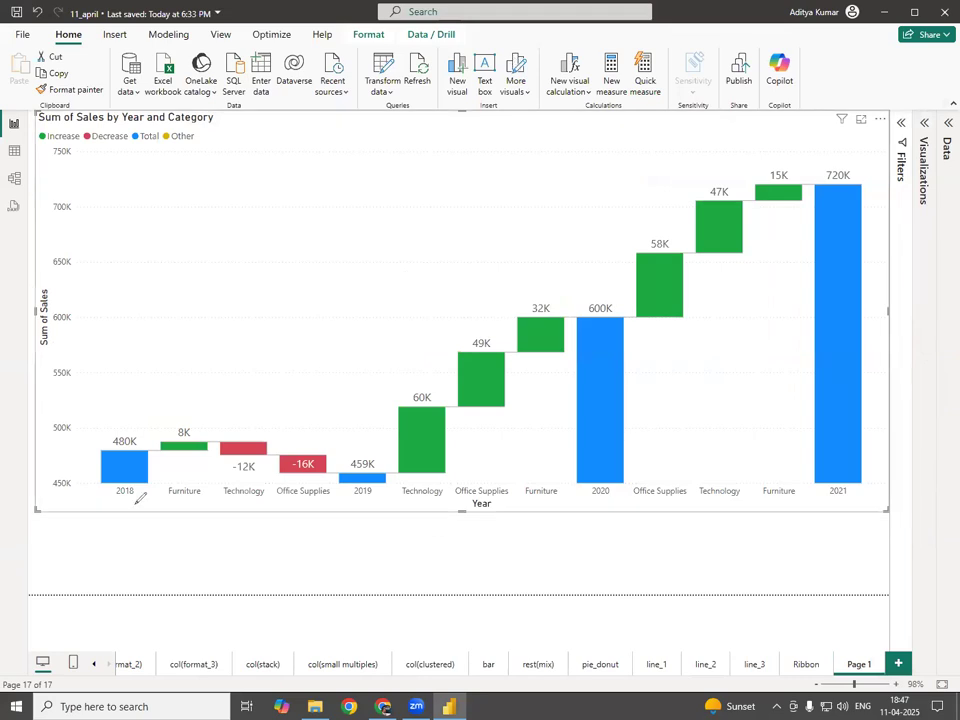
drag(136, 505, 110, 505)
mouse_move(128, 428)
mouse_down()
mouse_move(106, 440)
mouse_move(146, 444)
mouse_move(130, 428)
mouse_up()
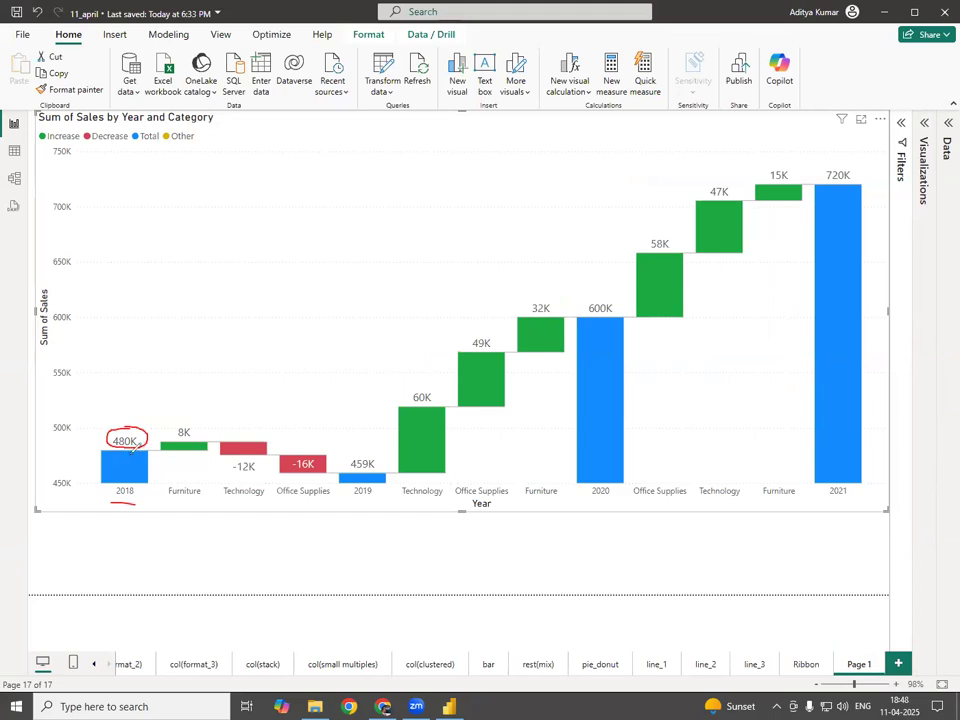
mouse_move(147, 434)
mouse_down()
mouse_move(294, 445)
mouse_move(350, 461)
mouse_up()
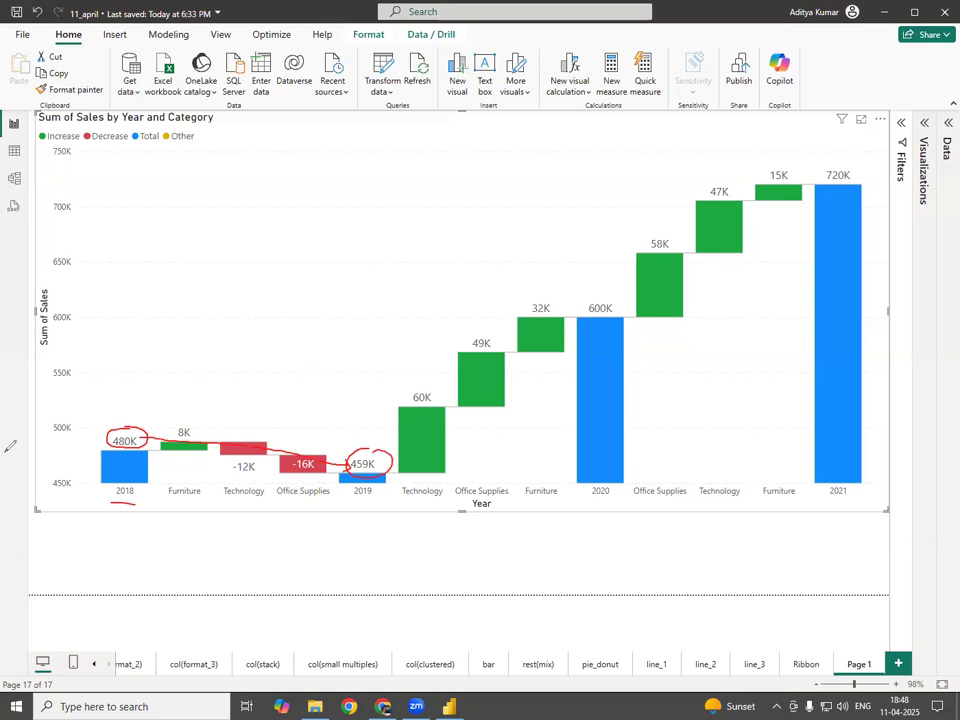
key(e)
- Mark the Furniture, Technology and Office Supplies changes between 2018 and 2019 in red ink, and clear the marks
mouse_move(185, 452)
mouse_down()
mouse_move(181, 465)
mouse_move(192, 437)
mouse_up()
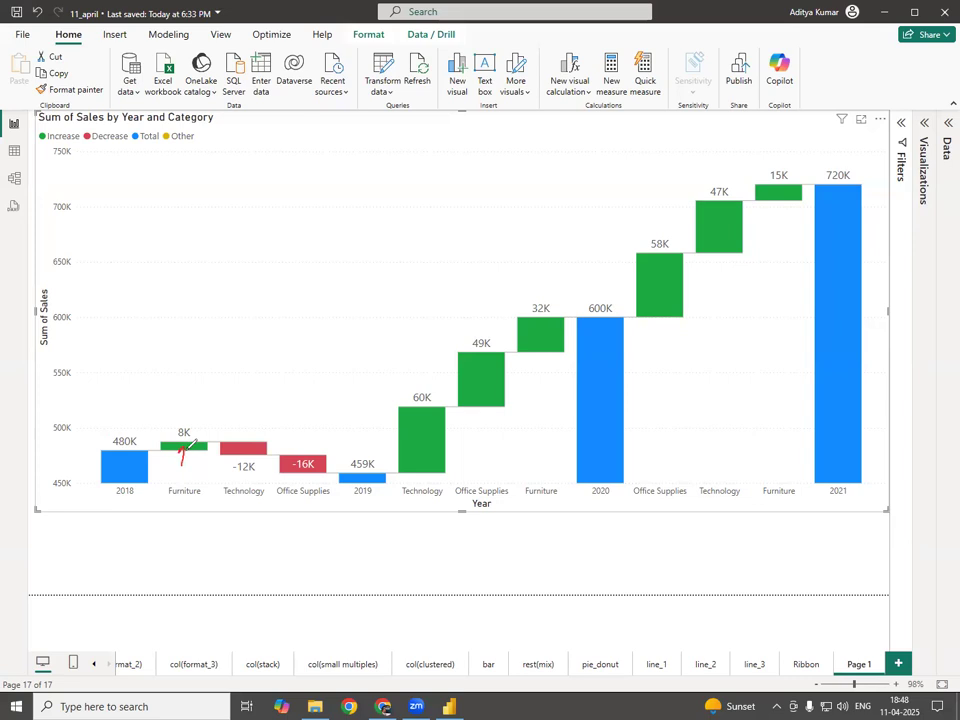
drag(236, 473, 257, 468)
drag(279, 476, 306, 476)
key(e)
- Underline the 2020 total, circle the categories between 2018 and 2019, mark the increases up to 2021, and clear the ink
drag(587, 316, 621, 316)
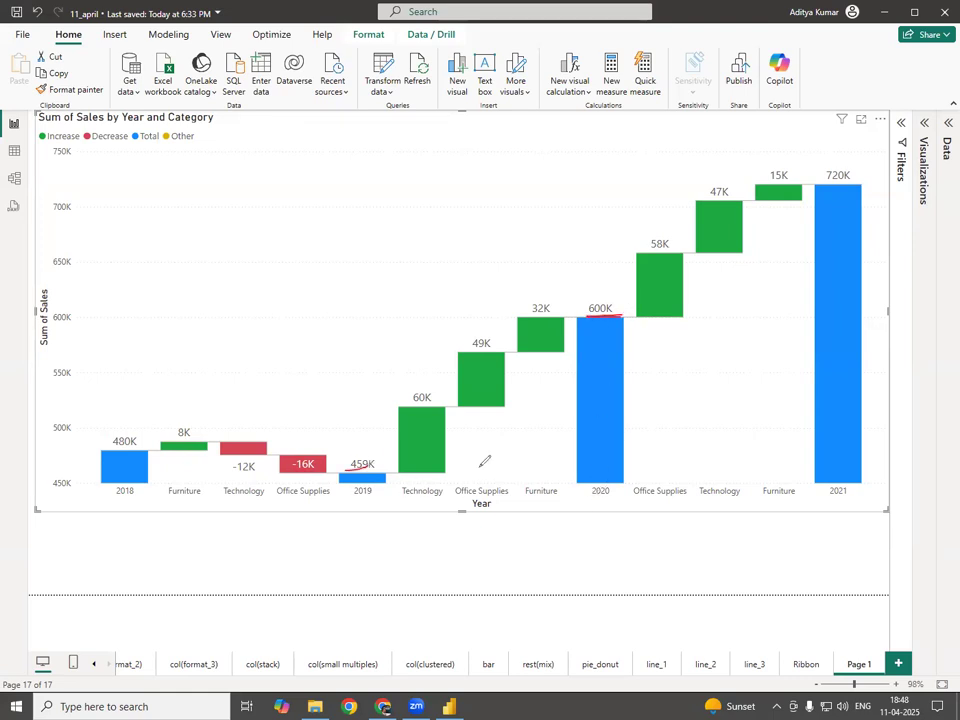
mouse_move(162, 510)
mouse_down()
mouse_move(349, 513)
mouse_move(255, 474)
mouse_move(162, 490)
mouse_move(205, 512)
mouse_up()
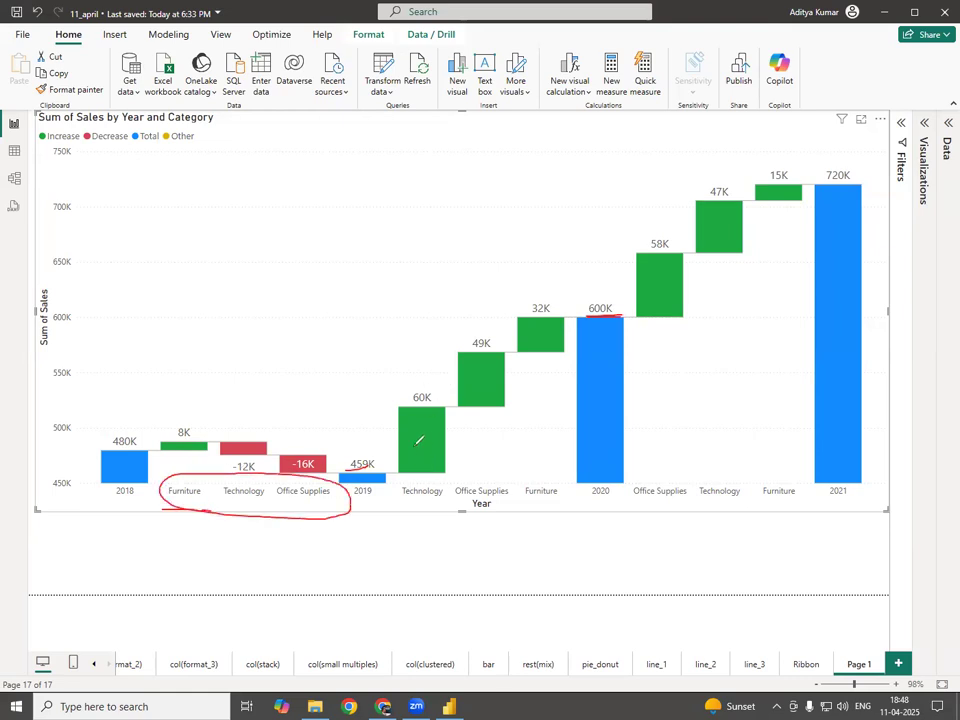
mouse_move(663, 289)
mouse_down()
mouse_move(690, 283)
mouse_move(780, 200)
mouse_up()
key(e)
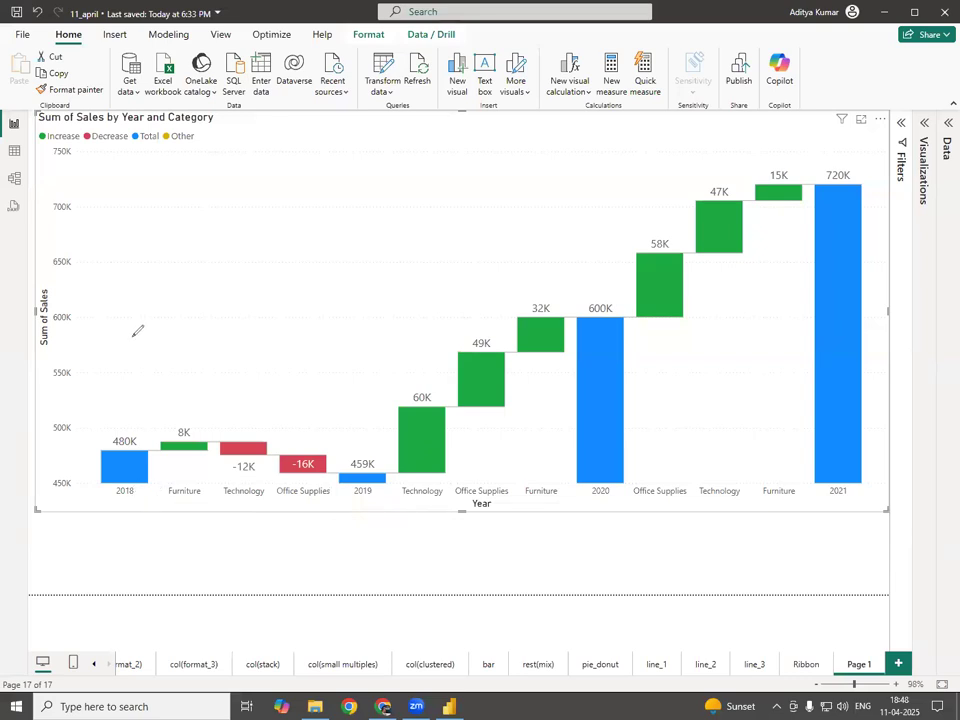
- Sketch two bars over the chart's empty area, one at 10:00 labelled 10B and one at 10:15 labelled 9B
mouse_move(120, 213)
mouse_down()
mouse_move(121, 242)
mouse_move(142, 221)
mouse_move(167, 226)
mouse_up()
mouse_move(133, 211)
mouse_down()
mouse_move(162, 178)
mouse_move(163, 211)
mouse_up()
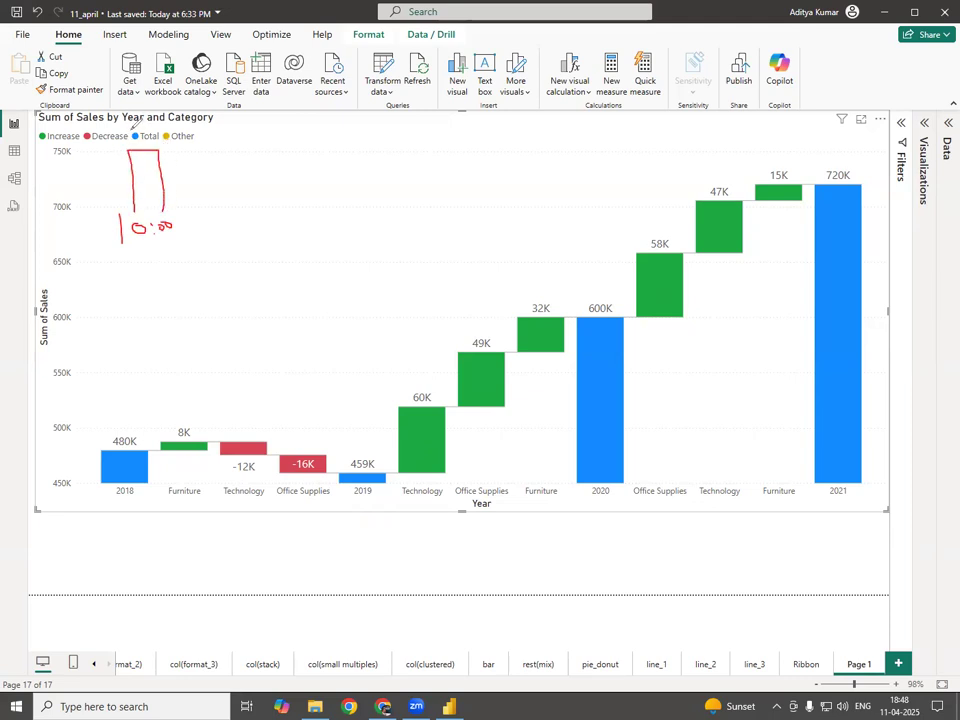
mouse_move(136, 134)
mouse_down()
mouse_move(146, 124)
mouse_move(140, 134)
mouse_move(152, 126)
mouse_move(158, 134)
mouse_up()
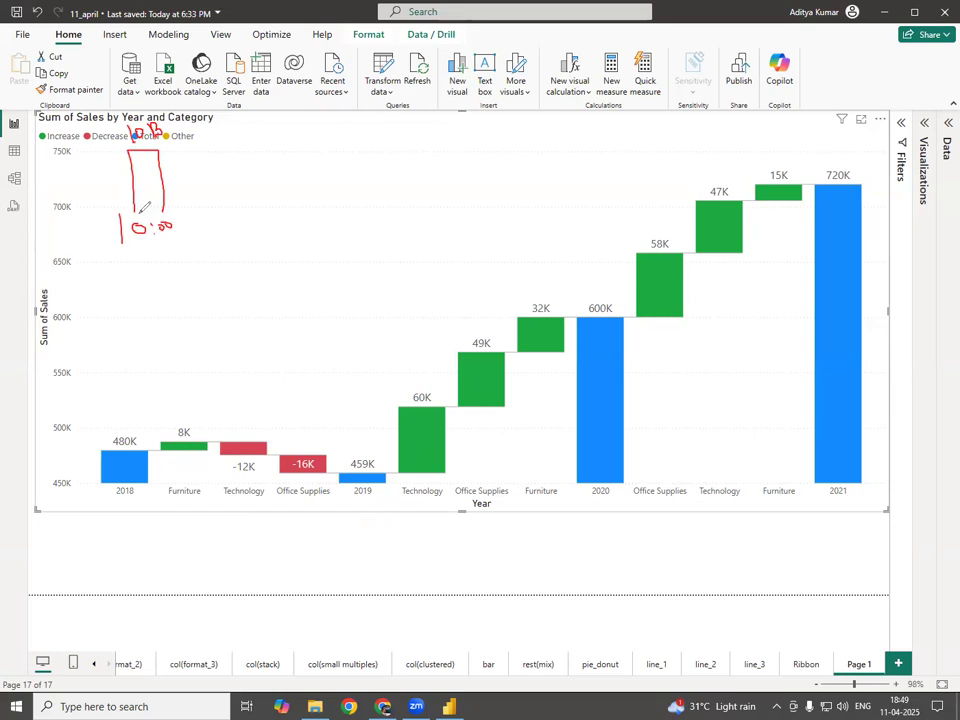
mouse_move(287, 213)
mouse_down()
mouse_move(288, 226)
mouse_move(296, 215)
mouse_move(323, 226)
mouse_move(333, 211)
mouse_move(283, 153)
mouse_move(304, 151)
mouse_move(315, 208)
mouse_up()
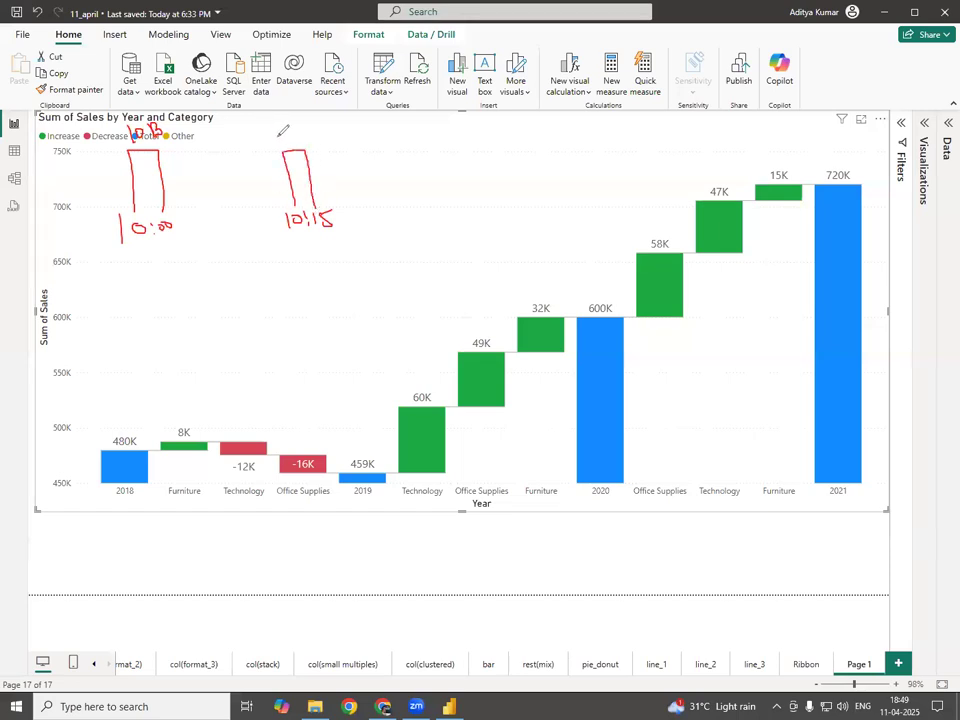
mouse_move(283, 133)
mouse_down()
mouse_move(284, 142)
mouse_move(300, 138)
mouse_up()
- Handwrite a row of letters between the two sketched bars and undo those strokes
mouse_move(174, 195)
mouse_down()
mouse_move(182, 204)
mouse_move(166, 208)
mouse_move(173, 194)
mouse_move(195, 206)
mouse_move(248, 208)
mouse_up()
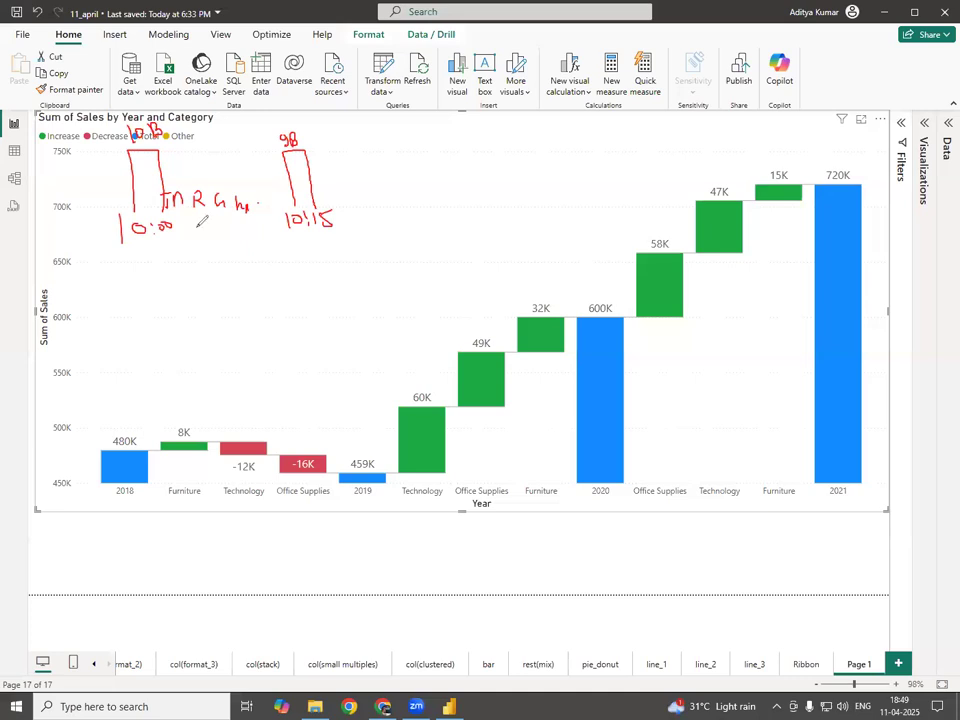
key(ctrl+z)
key(ctrl+z)
key(ctrl+z)
key(ctrl+z)
key(ctrl+z)
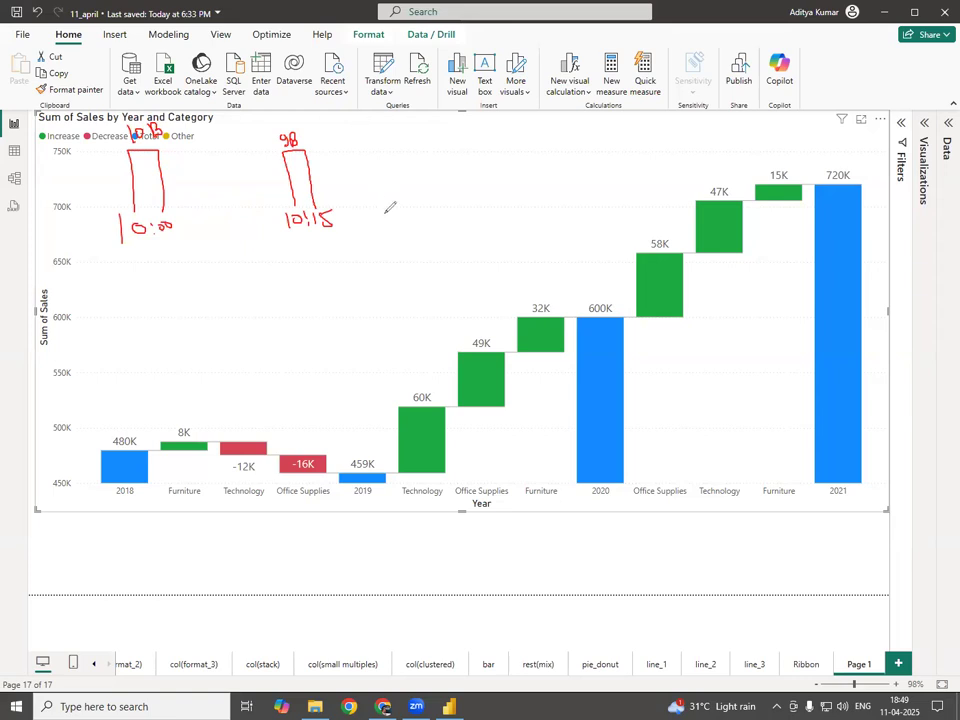
- Extend the bar sketch, clear the pen drawing from the chart, and rename the page as waterfall
drag(440, 210, 466, 210)
drag(540, 211, 662, 196)
key(Escape)
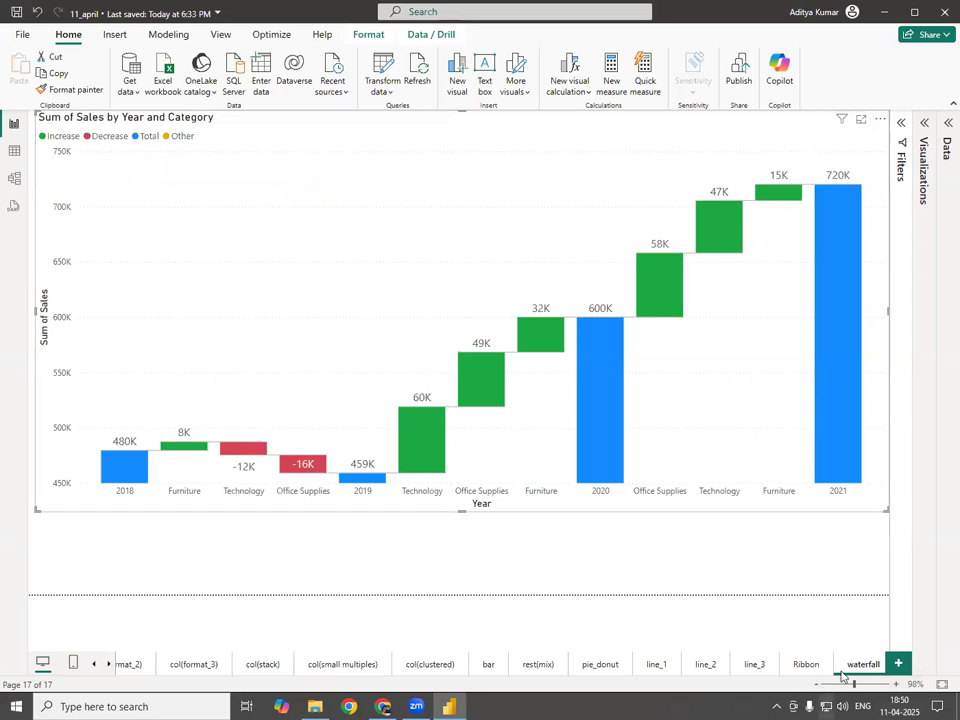
- Add a new blank report page and handwrite an underlined "Funnel Chart" heading with a short note beneath it
click(898, 663)
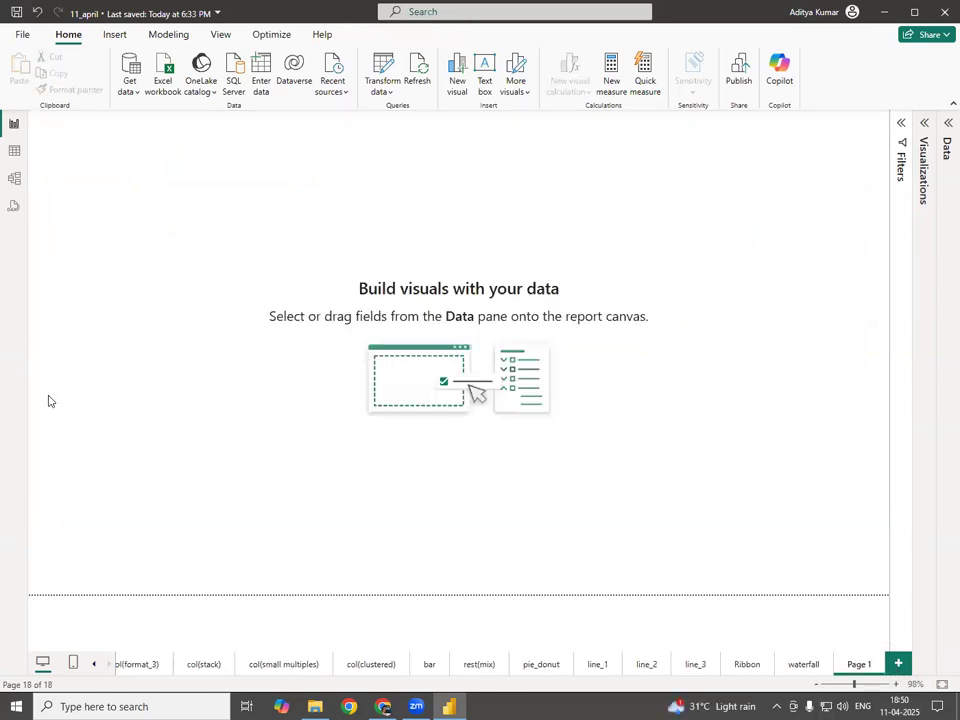
mouse_move(80, 163)
mouse_down()
mouse_move(115, 163)
mouse_move(118, 184)
mouse_up()
mouse_move(122, 181)
mouse_down()
mouse_move(137, 194)
mouse_move(151, 181)
mouse_move(216, 188)
mouse_up()
mouse_move(262, 152)
mouse_down()
mouse_move(268, 186)
mouse_move(318, 182)
mouse_move(364, 143)
mouse_move(368, 163)
mouse_up()
drag(358, 150, 375, 148)
drag(55, 232, 440, 165)
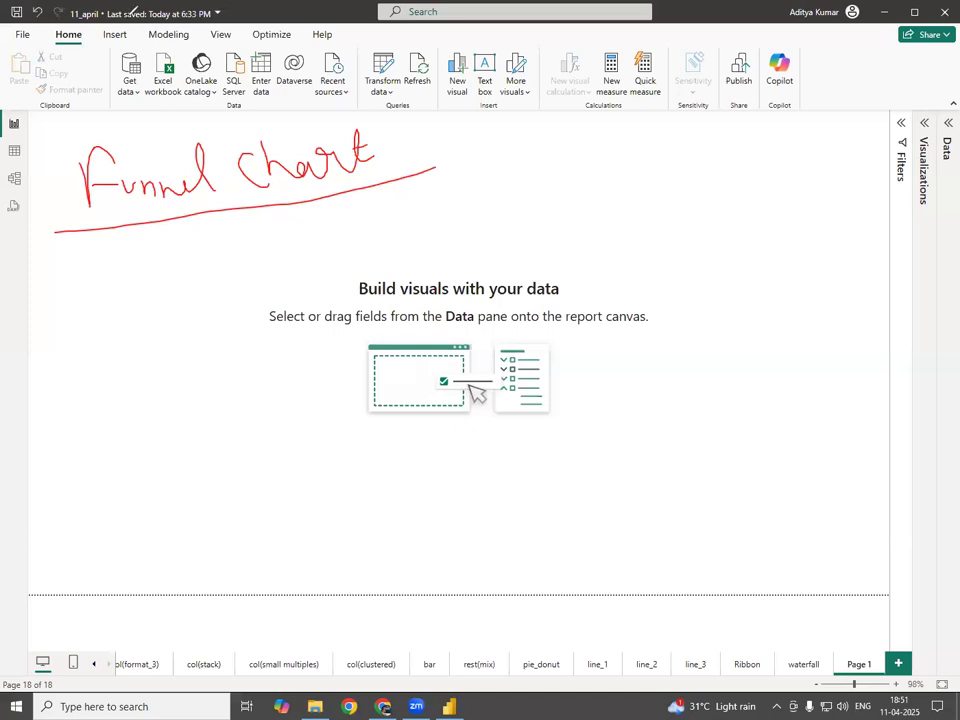
mouse_move(173, 213)
mouse_down()
mouse_move(195, 278)
mouse_move(216, 245)
mouse_move(245, 250)
mouse_move(250, 218)
mouse_up()
drag(172, 244, 258, 230)
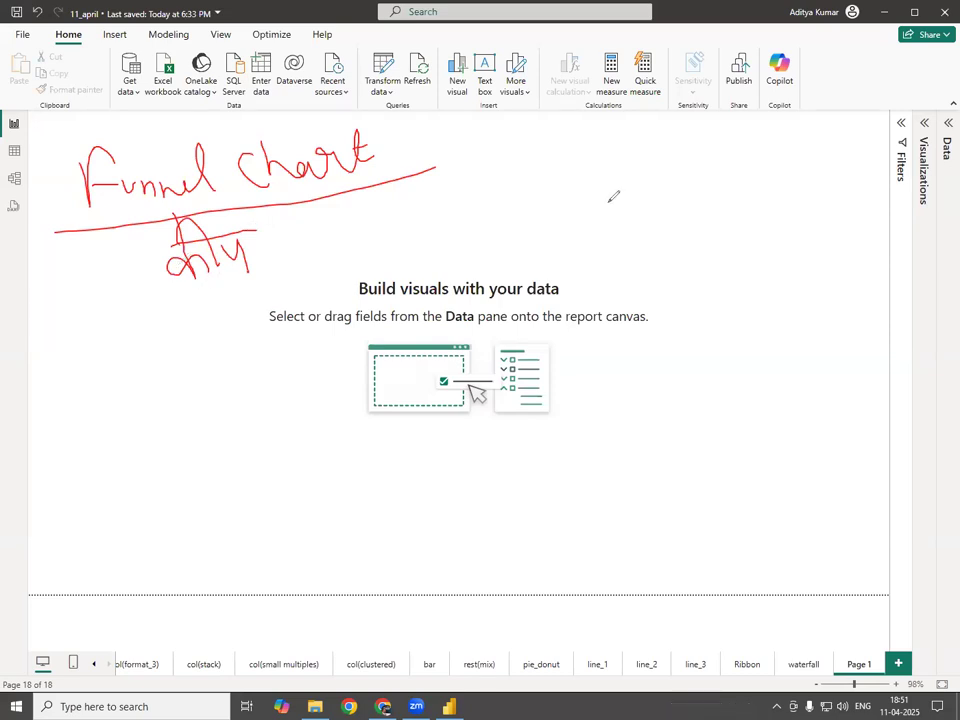
- Sketch a funnel beside the heading, with an oval mouth labelled "wide" between arrows and sides narrowing to a small spout
drag(710, 158, 547, 206)
drag(765, 232, 767, 154)
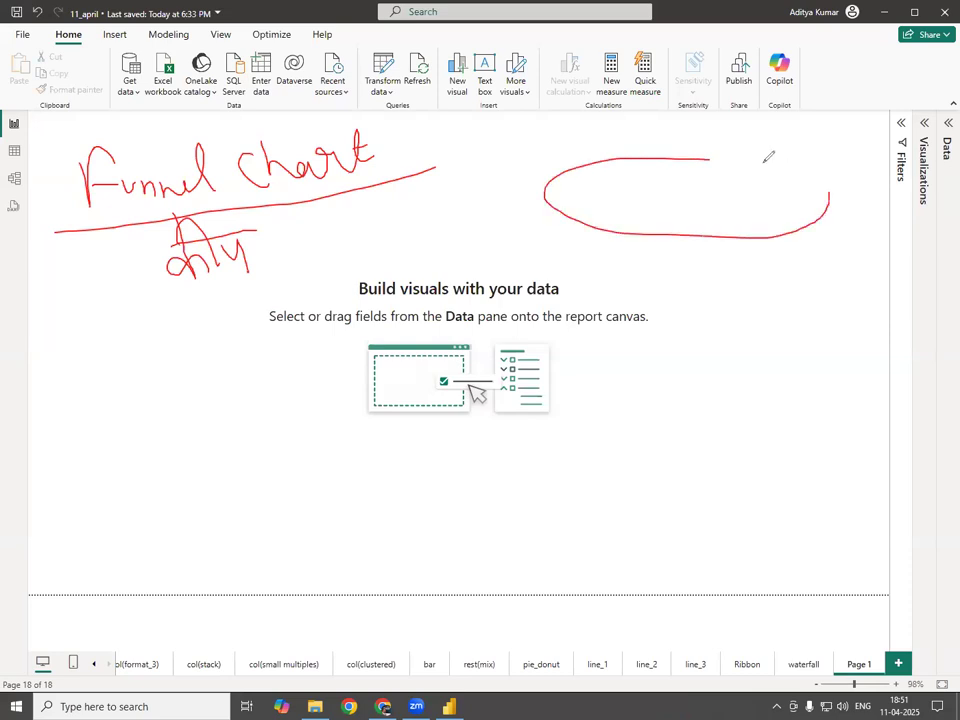
mouse_move(670, 189)
mouse_down()
mouse_move(663, 197)
mouse_move(680, 184)
mouse_move(720, 181)
mouse_move(741, 219)
mouse_move(826, 199)
mouse_up()
drag(783, 215, 826, 200)
drag(655, 199, 567, 197)
mouse_move(582, 190)
mouse_down()
mouse_move(580, 205)
mouse_move(661, 347)
mouse_move(678, 414)
mouse_up()
mouse_move(822, 214)
mouse_down()
mouse_move(726, 326)
mouse_move(713, 427)
mouse_move(697, 432)
mouse_move(709, 421)
mouse_move(686, 420)
mouse_move(718, 434)
mouse_up()
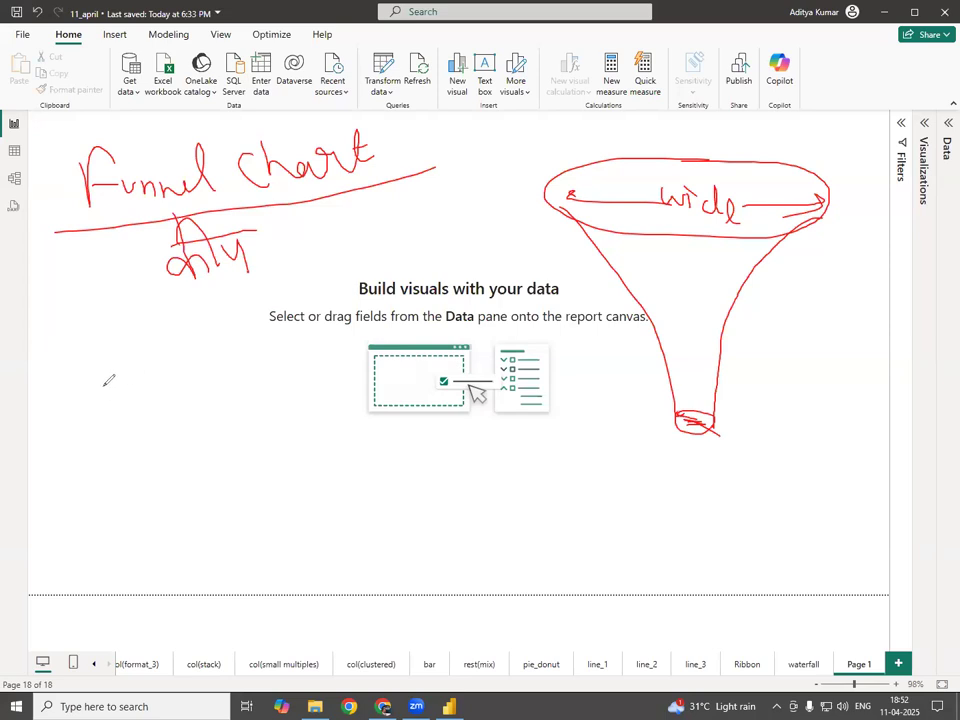
- Handwrite an underlined "Placement" heading with a circled item 1 "Applicants (500)" beneath it
mouse_move(112, 372)
mouse_down()
mouse_move(101, 420)
mouse_move(150, 376)
mouse_move(160, 398)
mouse_move(212, 395)
mouse_move(238, 376)
mouse_up()
drag(109, 430, 252, 400)
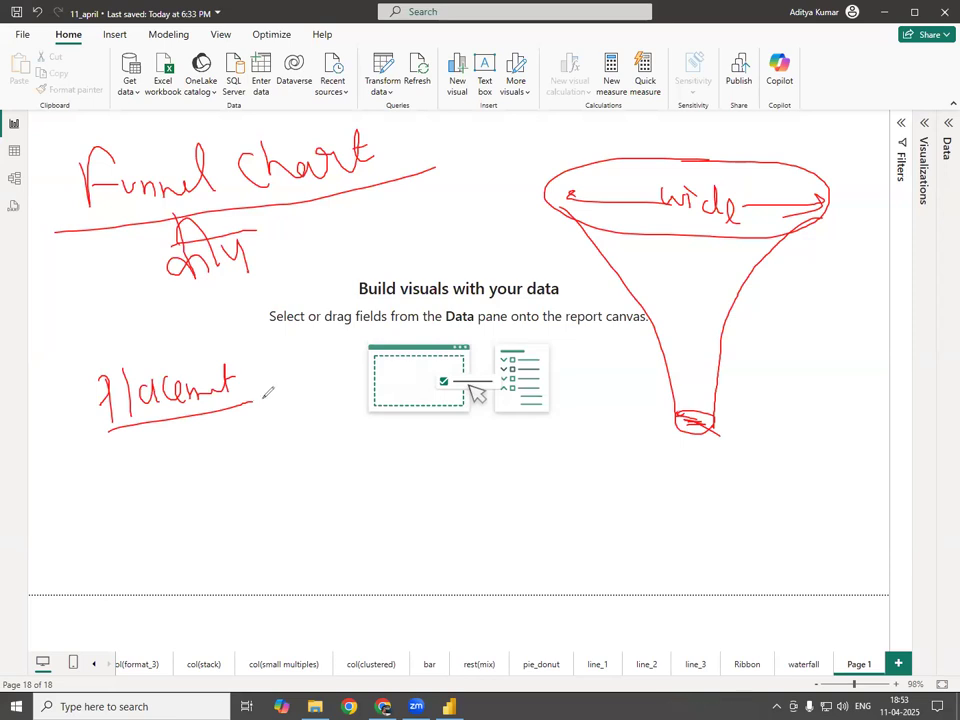
mouse_move(254, 426)
mouse_down()
mouse_move(253, 452)
mouse_move(268, 461)
mouse_up()
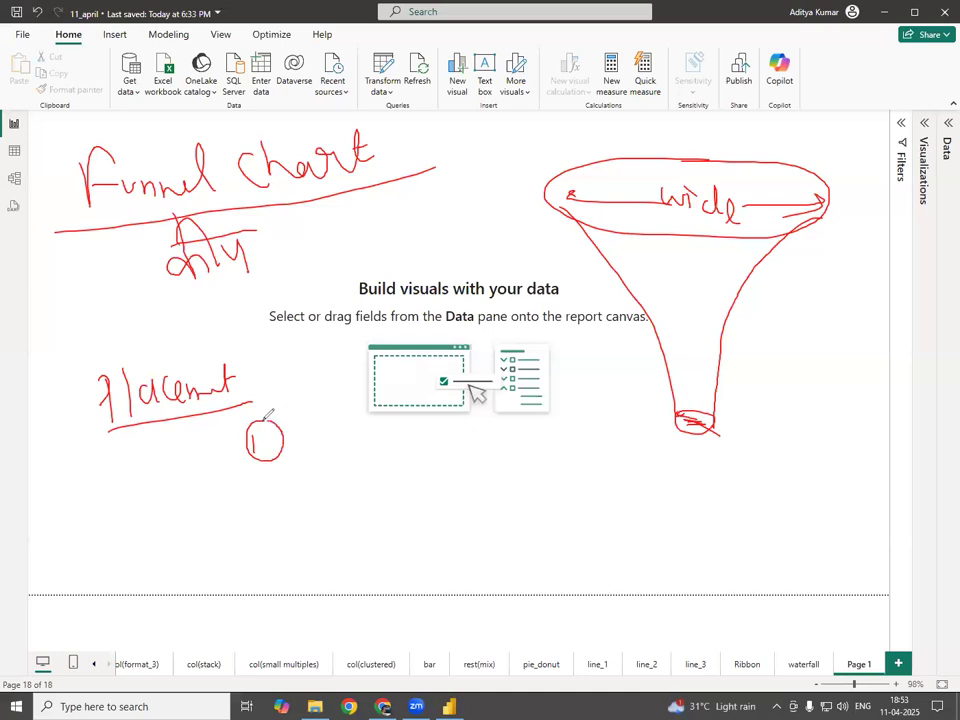
mouse_move(333, 430)
mouse_down()
mouse_move(342, 428)
mouse_move(357, 458)
mouse_move(357, 442)
mouse_up()
mouse_move(367, 432)
mouse_down()
mouse_move(367, 460)
mouse_move(378, 446)
mouse_up()
mouse_move(383, 432)
mouse_down()
mouse_move(383, 460)
mouse_move(398, 445)
mouse_move(461, 437)
mouse_move(477, 437)
mouse_move(484, 458)
mouse_up()
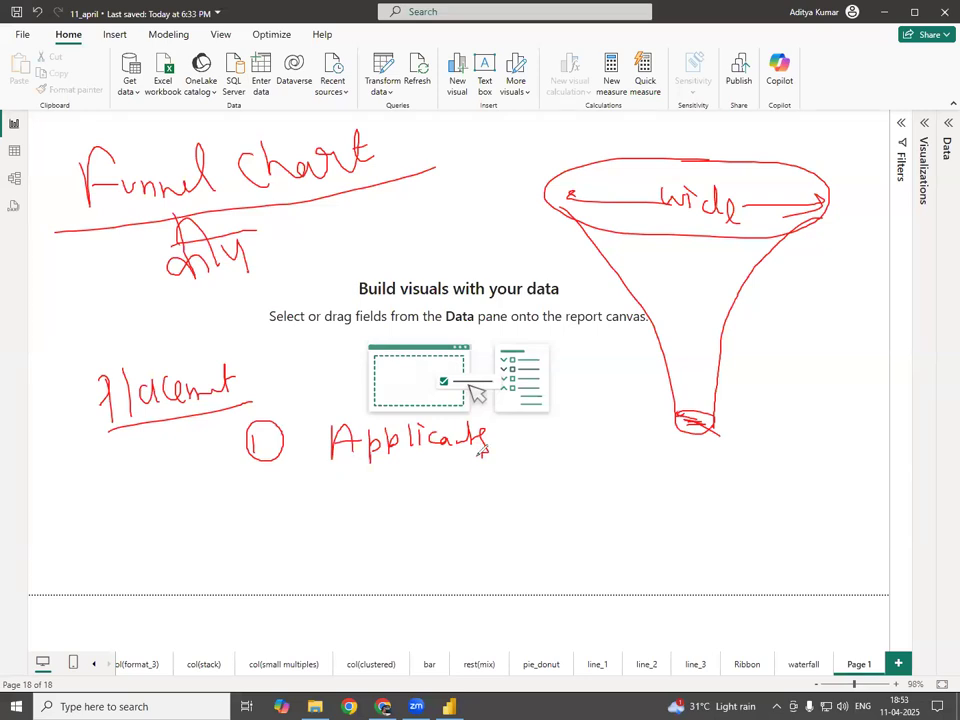
mouse_move(522, 421)
mouse_down()
mouse_move(520, 442)
mouse_move(567, 424)
mouse_move(580, 442)
mouse_move(512, 446)
mouse_up()
- Continue the handwritten list with circled item 2 "Shortlist (300)" and circled item 3 "APT (200)"
mouse_move(252, 484)
mouse_down()
mouse_move(272, 507)
mouse_move(255, 479)
mouse_move(286, 498)
mouse_up()
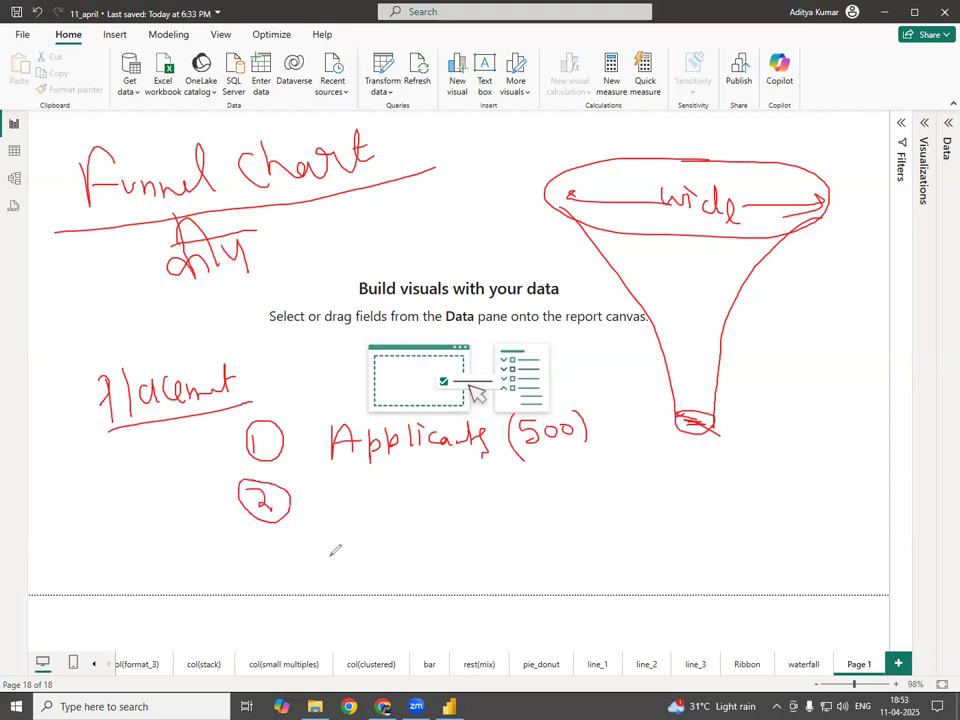
mouse_move(350, 480)
mouse_down()
mouse_move(336, 503)
mouse_move(376, 504)
mouse_move(389, 487)
mouse_move(410, 486)
mouse_move(422, 500)
mouse_move(433, 482)
mouse_move(439, 498)
mouse_move(464, 497)
mouse_up()
mouse_move(456, 482)
mouse_down()
mouse_move(511, 494)
mouse_move(549, 475)
mouse_move(584, 494)
mouse_up()
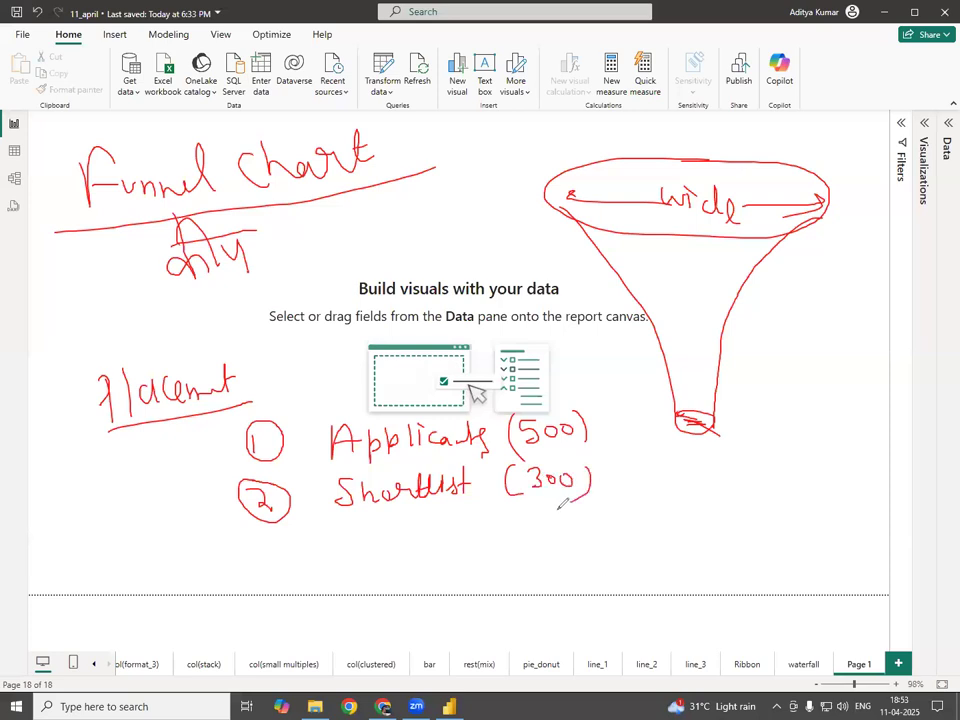
mouse_move(264, 543)
mouse_down()
mouse_move(266, 563)
mouse_move(285, 532)
mouse_up()
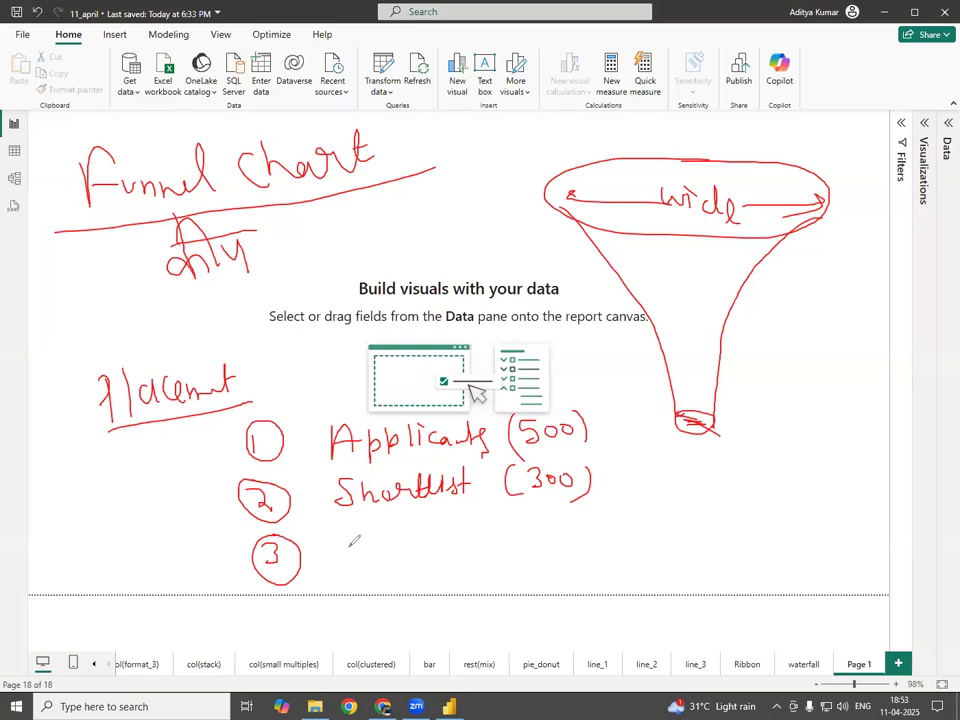
drag(352, 562, 368, 562)
mouse_move(355, 554)
mouse_down()
mouse_move(405, 565)
mouse_move(431, 543)
mouse_up()
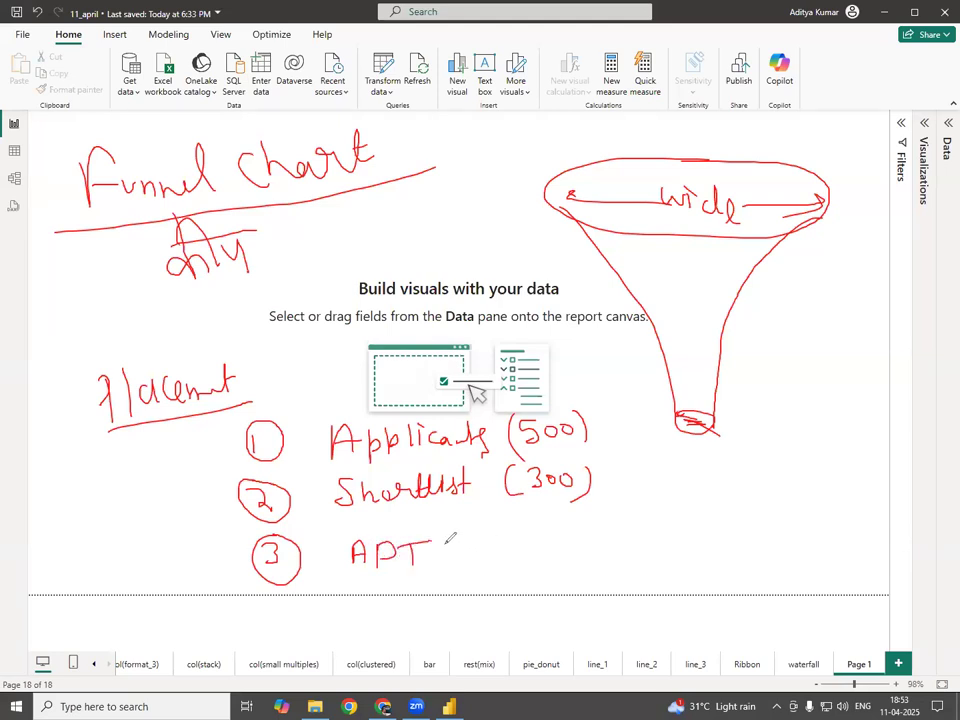
mouse_move(500, 531)
mouse_down()
mouse_move(512, 566)
mouse_move(540, 537)
mouse_up()
drag(560, 536, 575, 562)
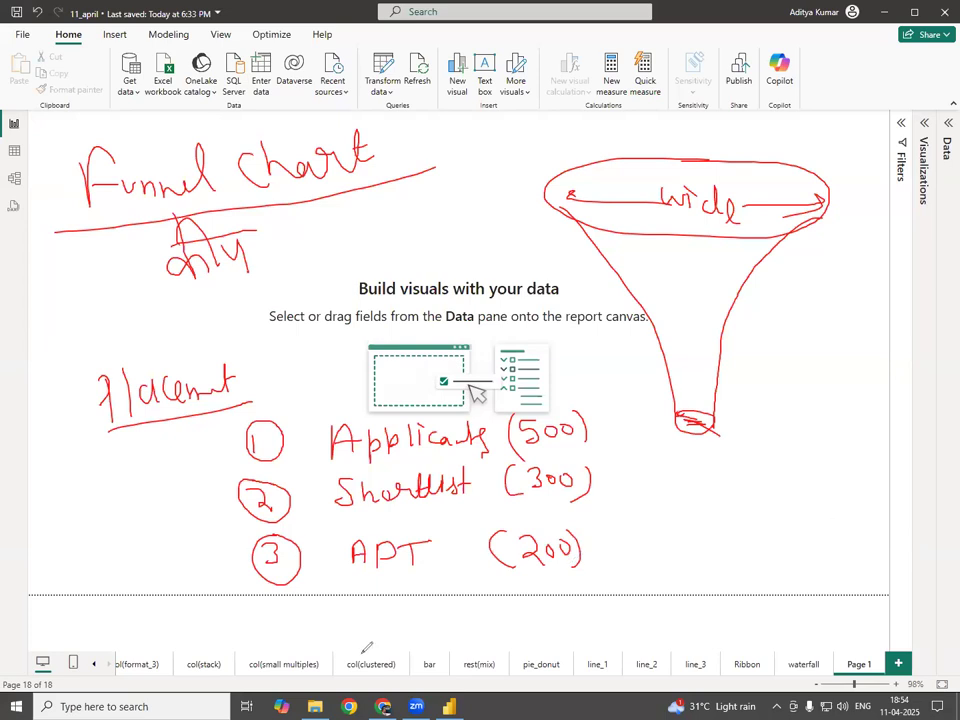
- Handwrite circled item 4 "Tech (50)" and circled item 5 "HR (10)" at the end of the list
mouse_move(264, 598)
mouse_down()
mouse_move(270, 618)
mouse_move(287, 612)
mouse_move(264, 595)
mouse_up()
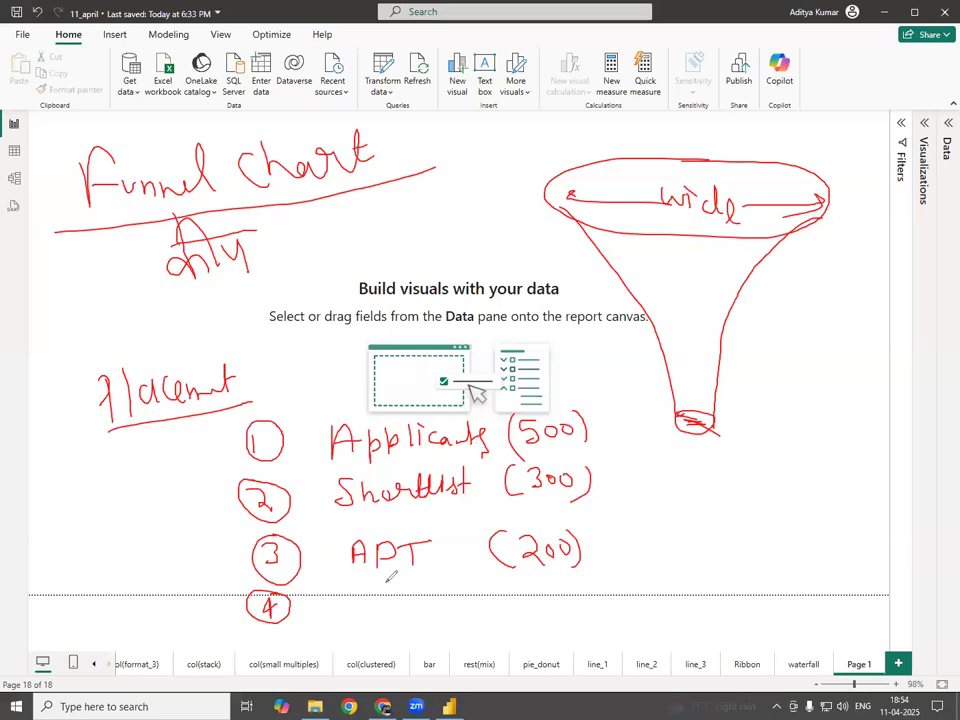
drag(368, 578, 395, 574)
mouse_move(384, 577)
mouse_down()
mouse_move(386, 604)
mouse_move(425, 593)
mouse_move(412, 600)
mouse_move(434, 600)
mouse_up()
mouse_move(518, 583)
mouse_down()
mouse_move(516, 601)
mouse_move(542, 607)
mouse_move(565, 590)
mouse_move(579, 607)
mouse_up()
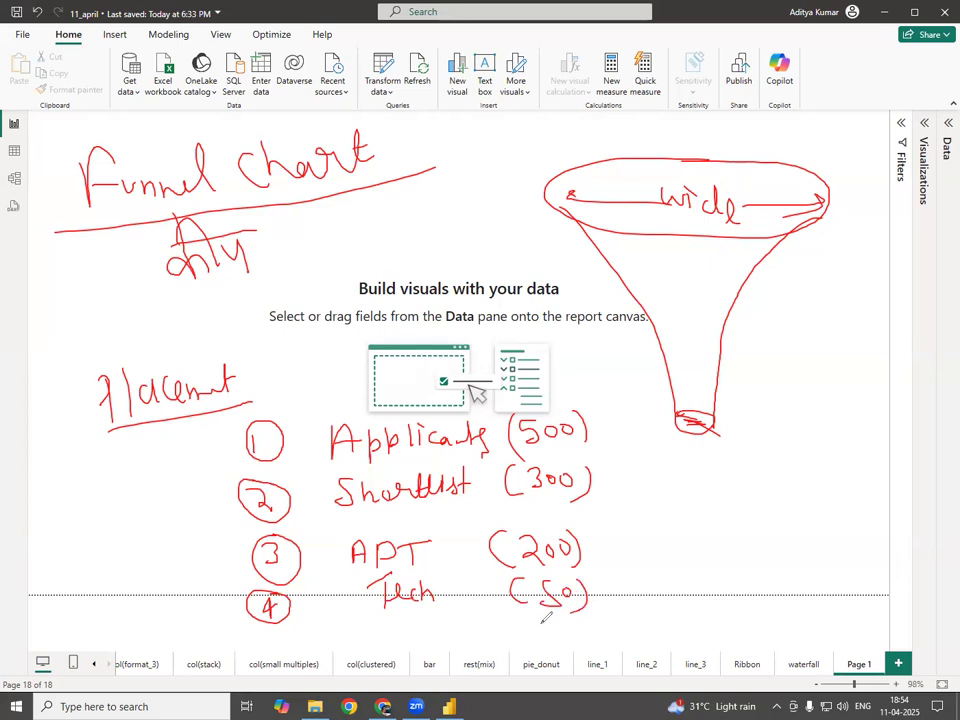
drag(276, 642, 273, 657)
mouse_move(290, 643)
mouse_down()
mouse_move(284, 658)
mouse_move(278, 628)
mouse_up()
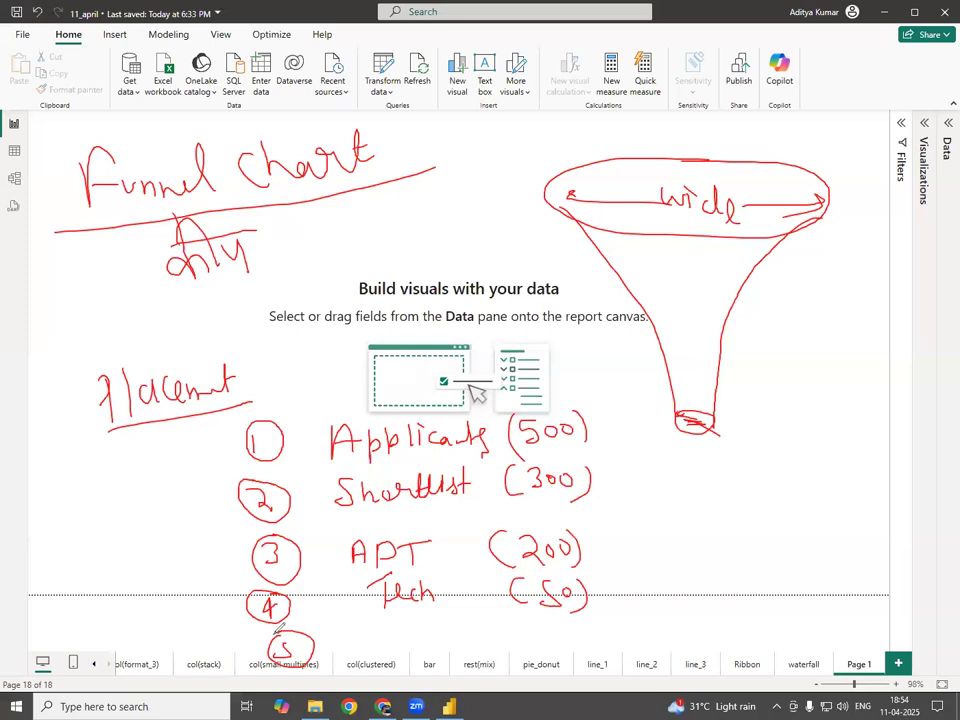
mouse_move(381, 628)
mouse_down()
mouse_move(383, 658)
mouse_move(409, 654)
mouse_up()
mouse_move(413, 628)
mouse_down()
mouse_move(415, 654)
mouse_move(437, 632)
mouse_up()
mouse_move(537, 631)
mouse_down()
mouse_move(535, 652)
mouse_move(577, 641)
mouse_move(583, 655)
mouse_up()
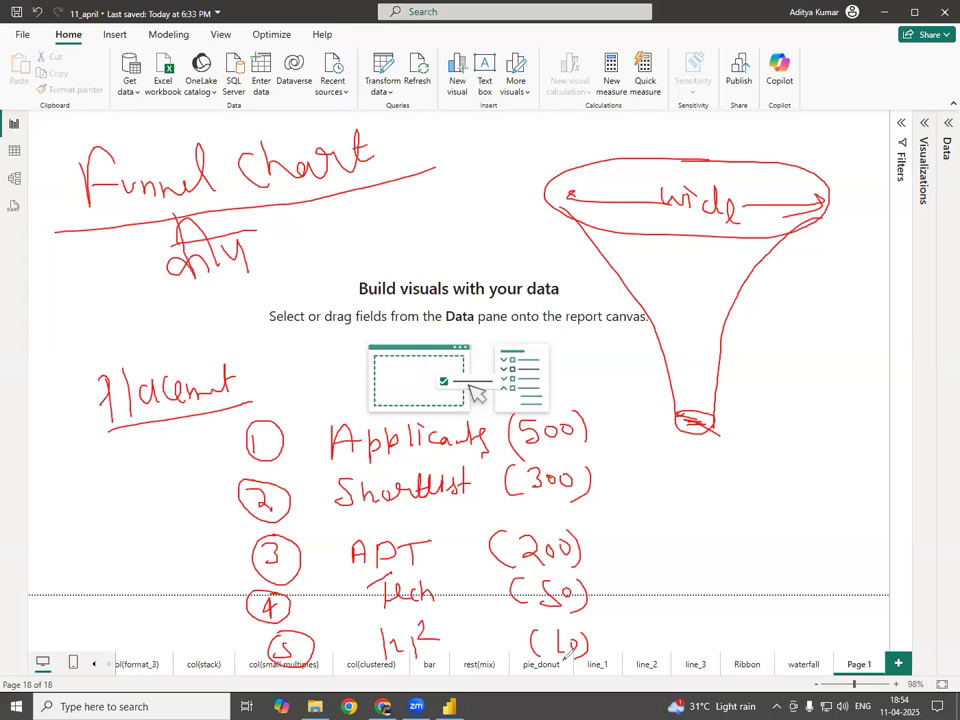
- Handwrite circled item 6 "Join (3)" beside the list and draw one outline enclosing all six items
mouse_move(684, 489)
mouse_down()
mouse_move(679, 511)
mouse_move(688, 487)
mouse_move(754, 493)
mouse_up()
mouse_move(747, 494)
mouse_down()
mouse_move(740, 520)
mouse_move(777, 511)
mouse_move(822, 530)
mouse_move(848, 512)
mouse_move(838, 528)
mouse_move(853, 530)
mouse_up()
click(782, 497)
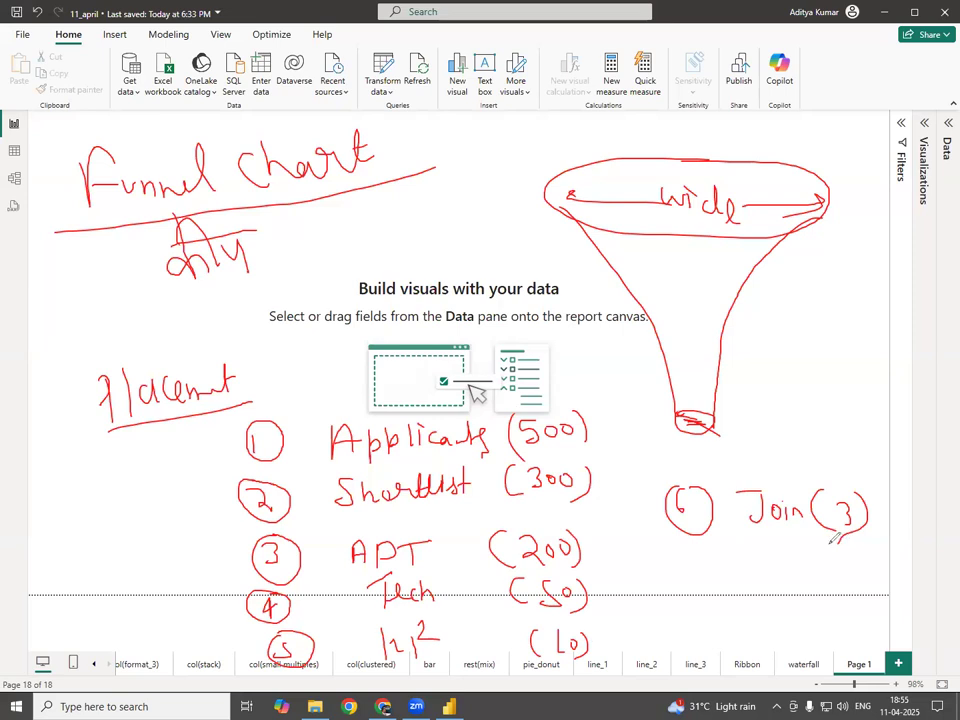
drag(586, 356, 307, 393)
mouse_move(240, 405)
mouse_down()
mouse_move(230, 670)
mouse_move(945, 490)
mouse_move(632, 362)
mouse_up()
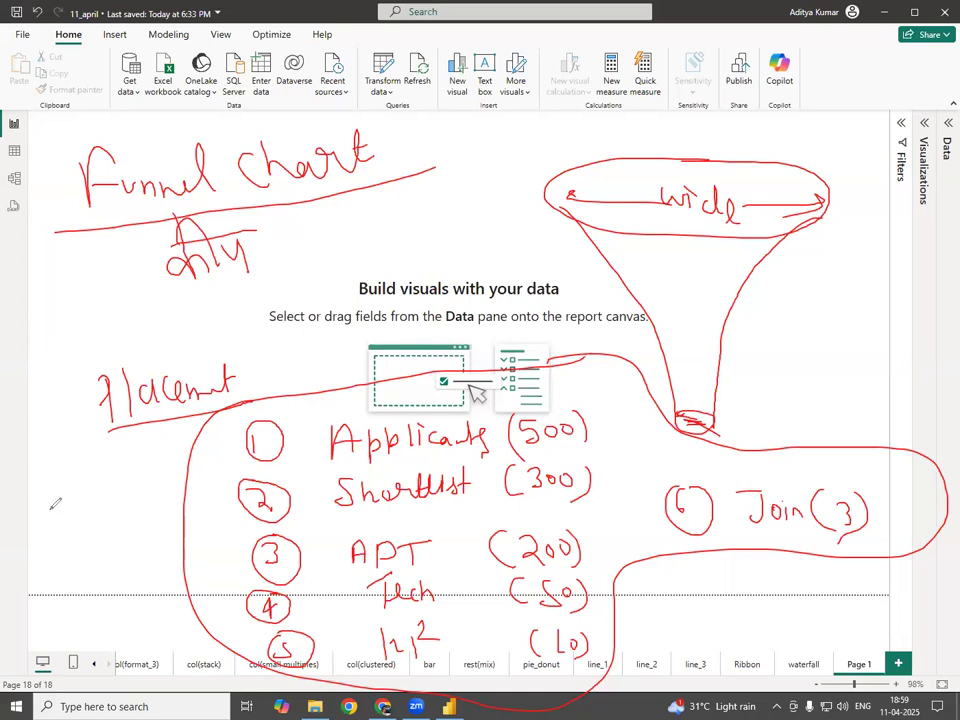
- Clear all pen drawings from the blank page and collapse the Orders table in the field list
key(e)
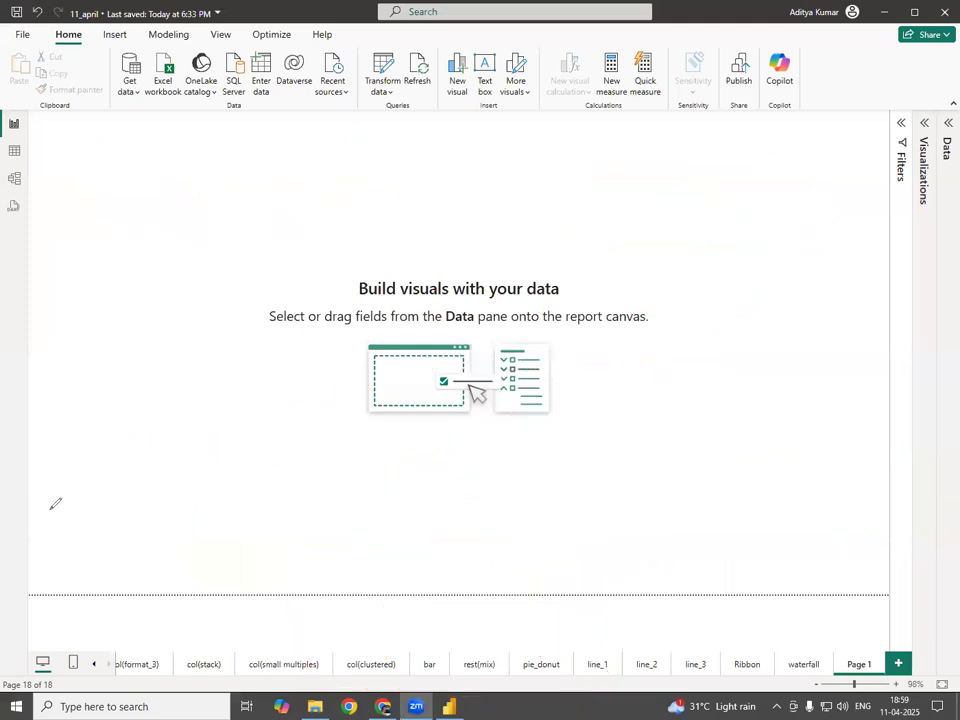
click(947, 150)
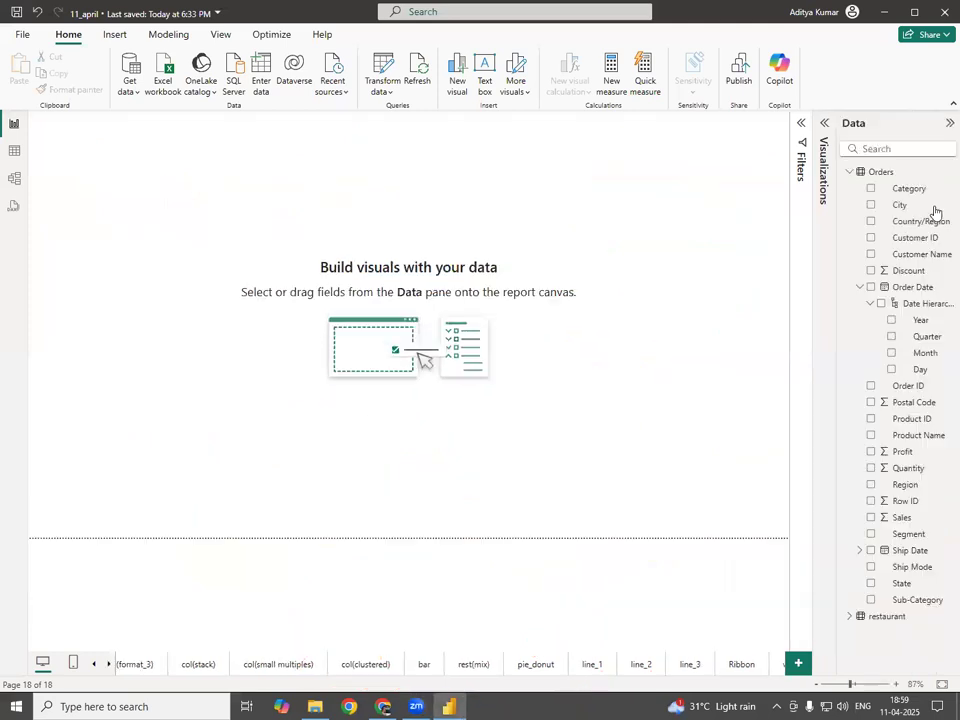
click(859, 288)
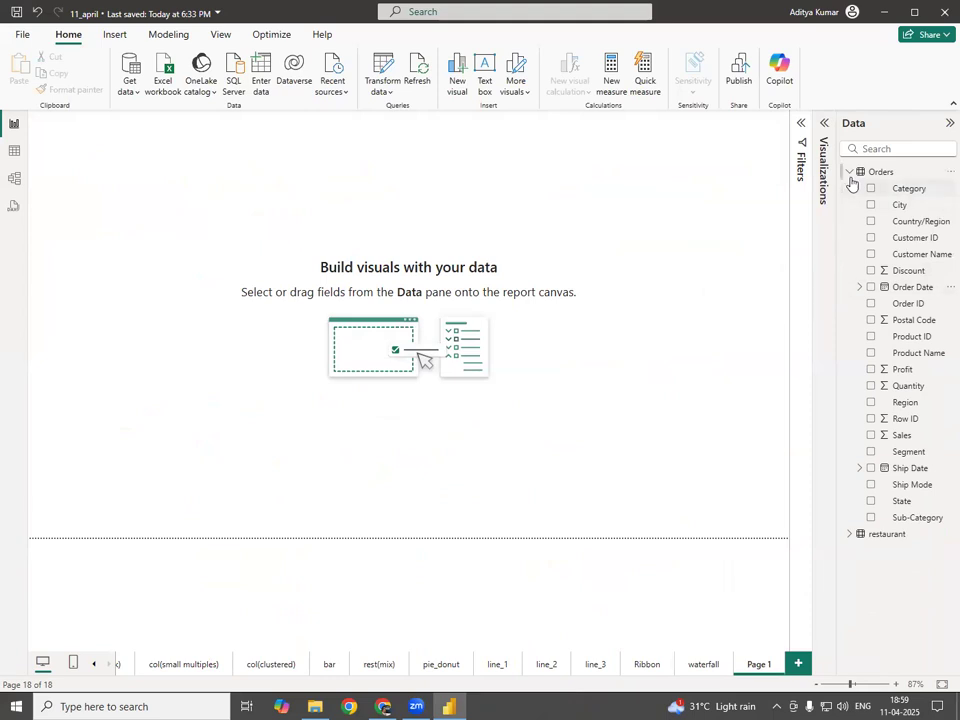
click(851, 171)
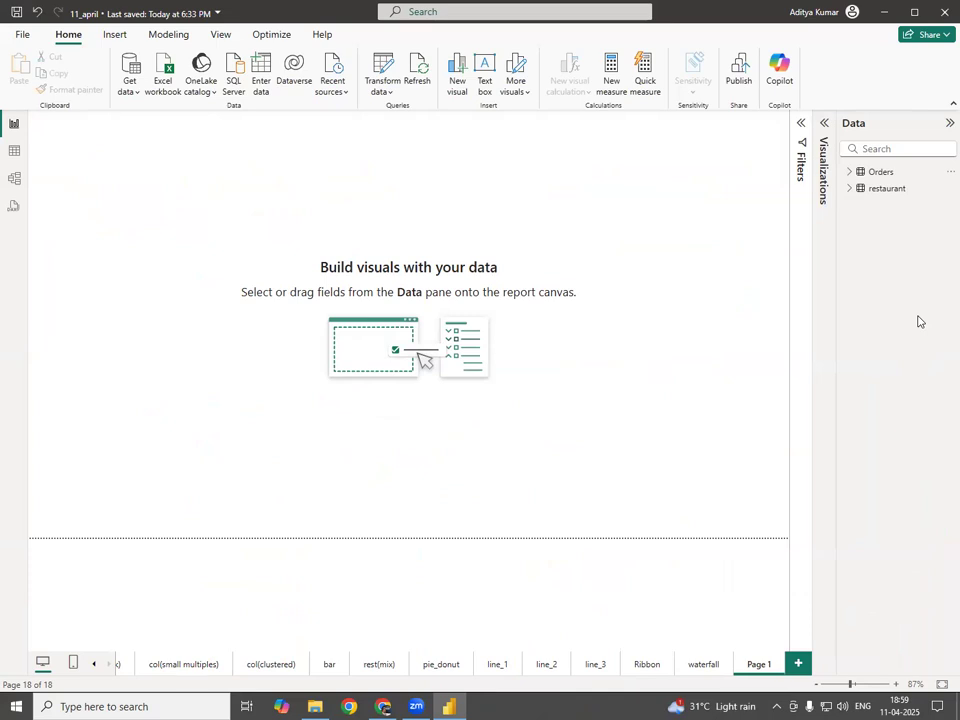
- Start a Text/CSV import and select the Interview_process text file in the dataset_4_Analysis folder on drive F
click(133, 98)
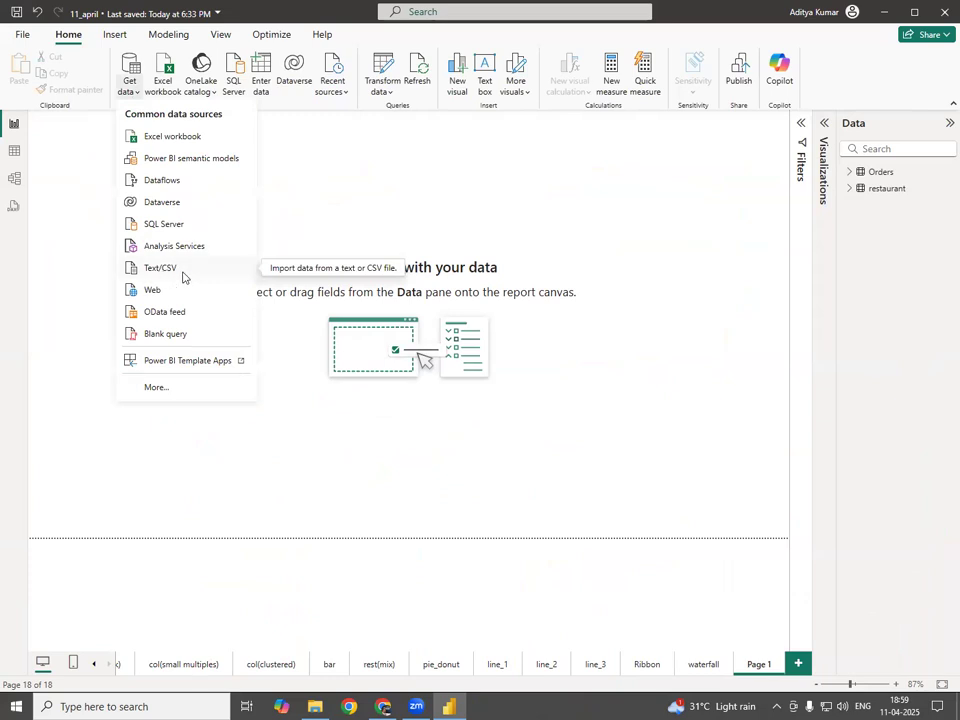
click(182, 277)
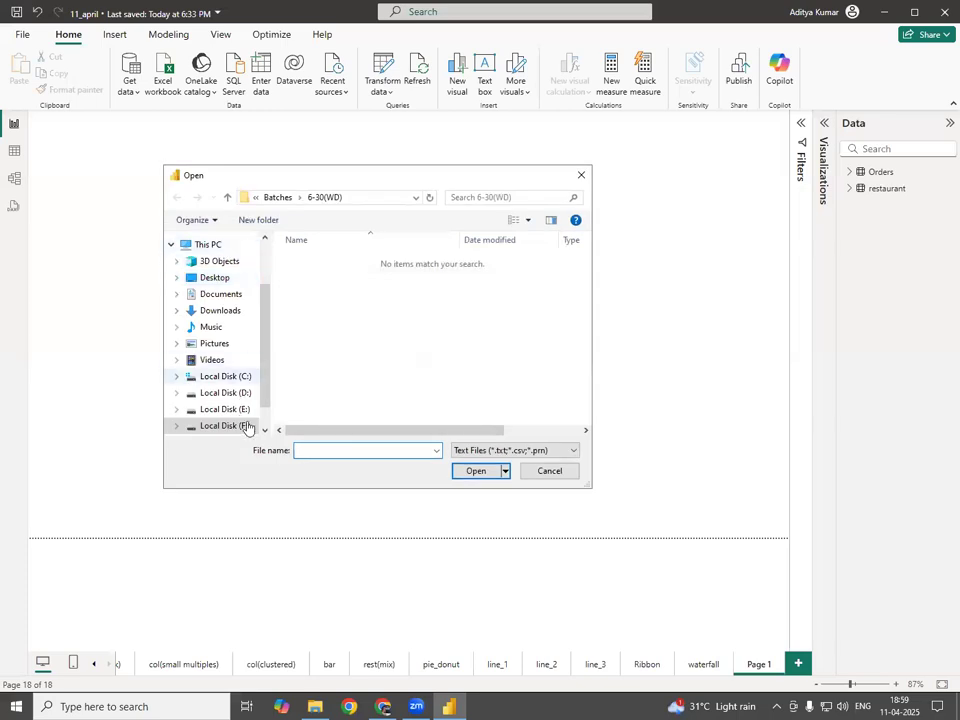
click(244, 426)
double_click(328, 291)
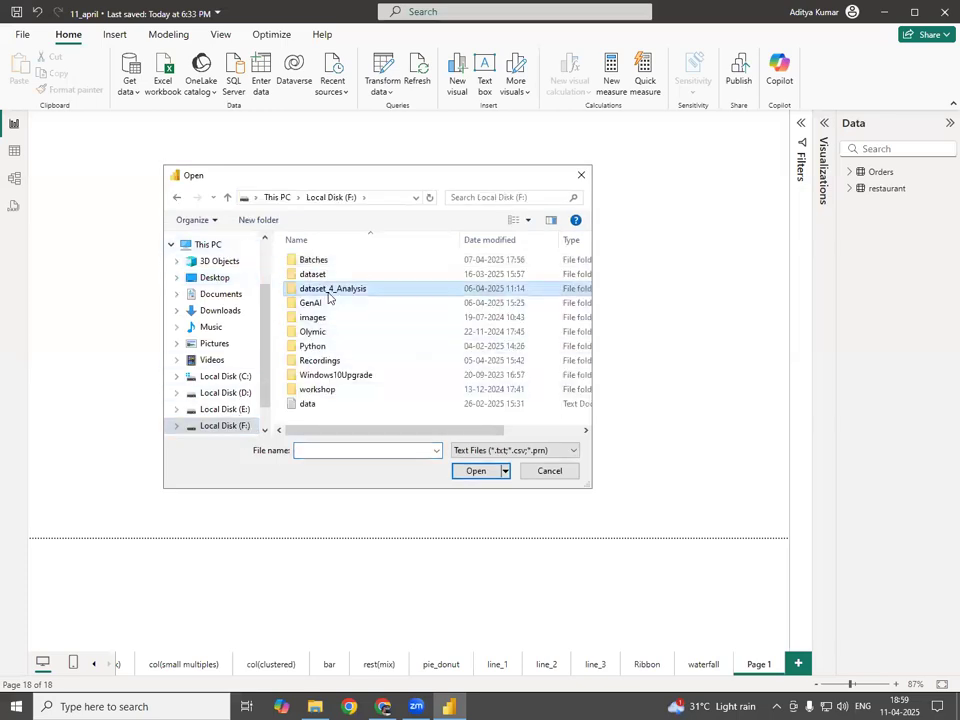
click(350, 450)
text(in)
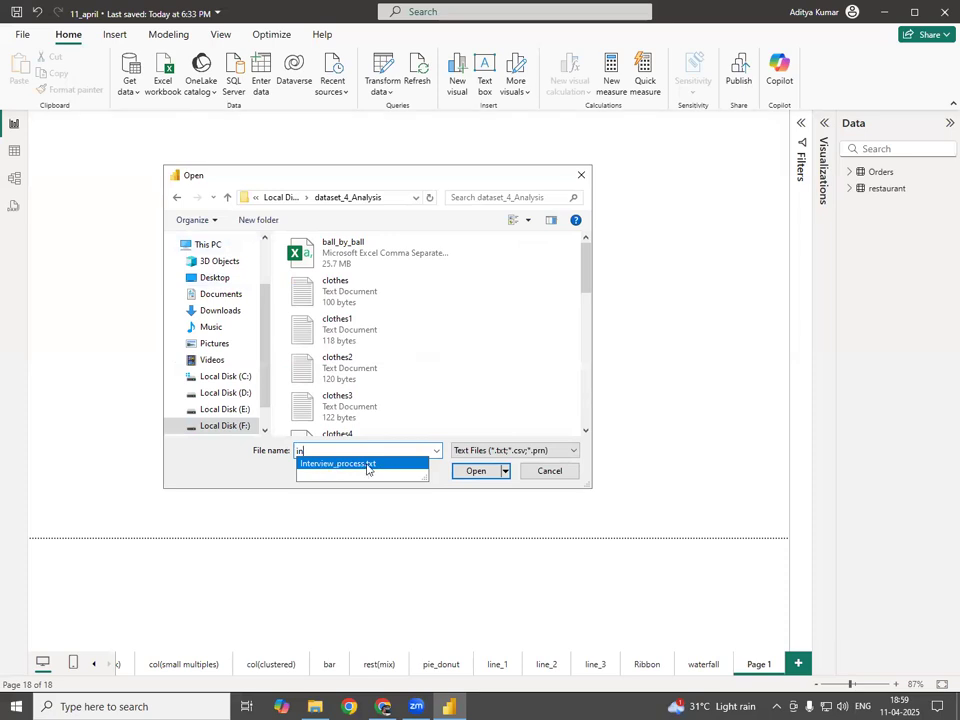
drag(591, 274, 591, 324)
click(351, 367)
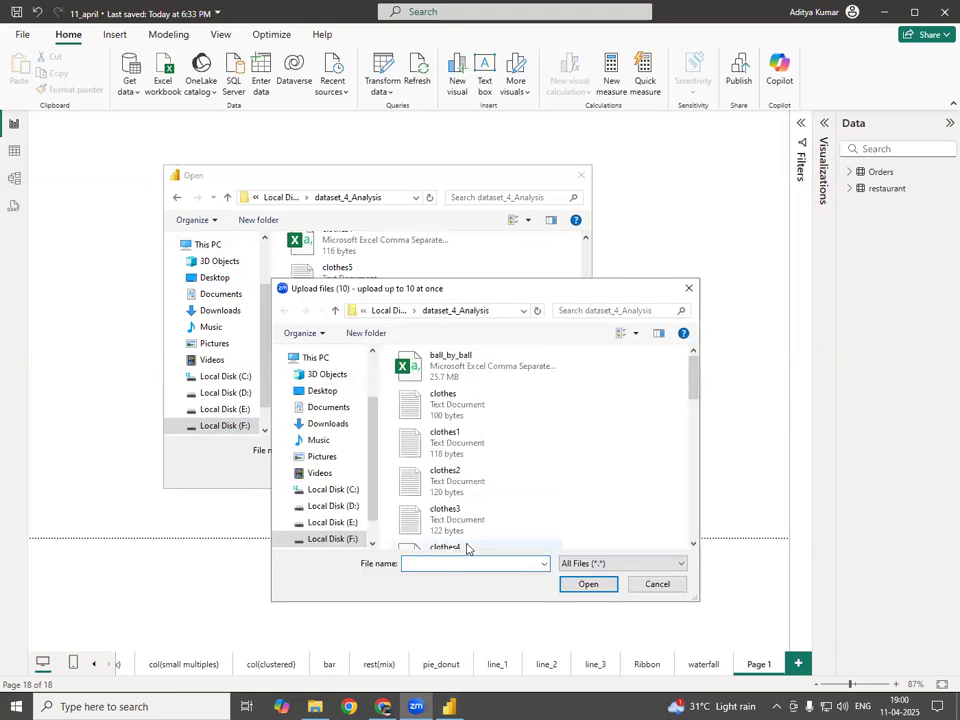
- Upload the Interview_process text file from the dataset_4_Analysis folder in Zoom
scroll(466, 547, down, 10)
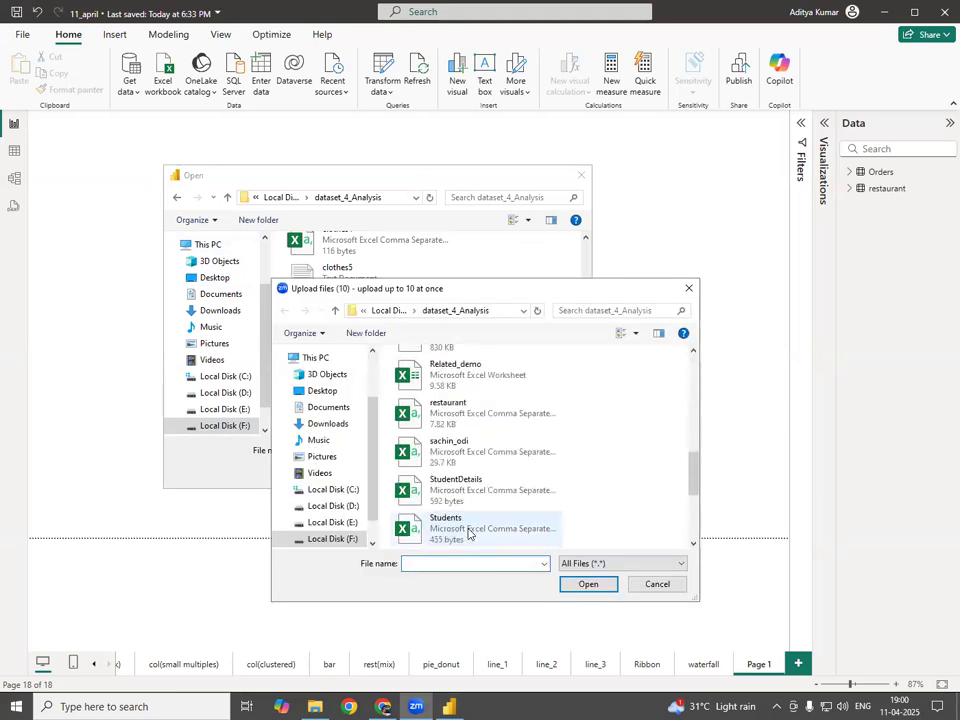
scroll(467, 540, down, 2)
scroll(467, 533, up, 10)
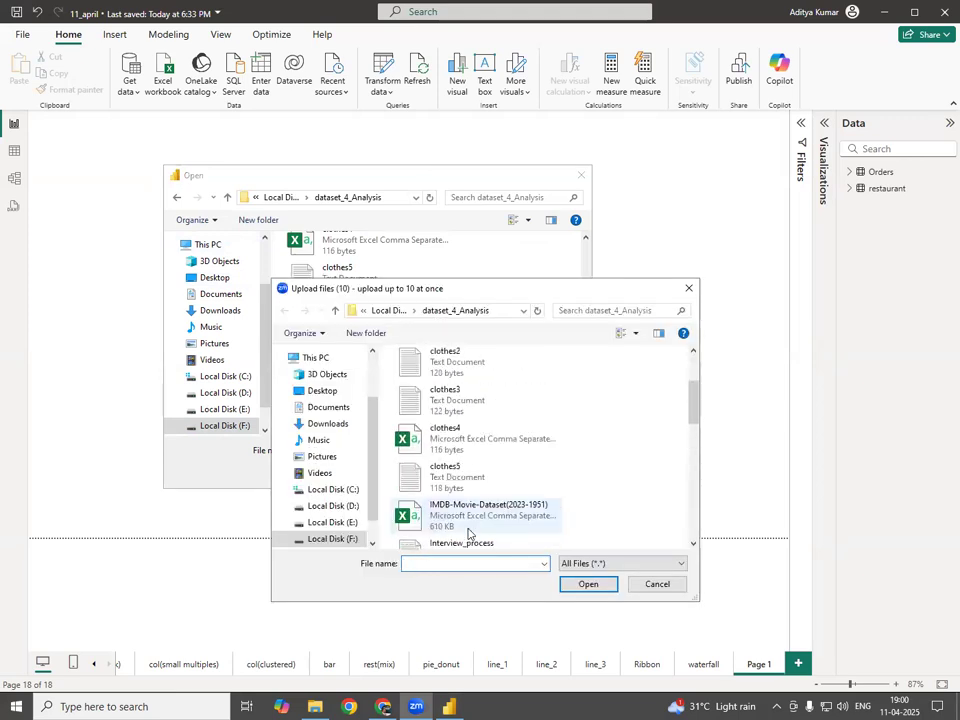
scroll(467, 533, down, 3)
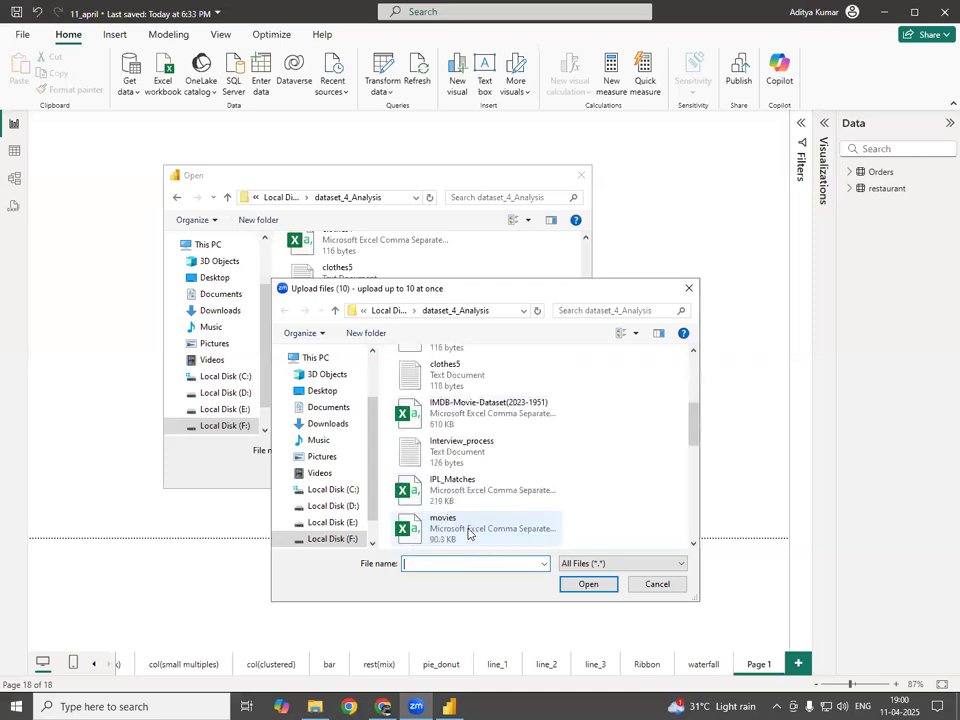
click(478, 462)
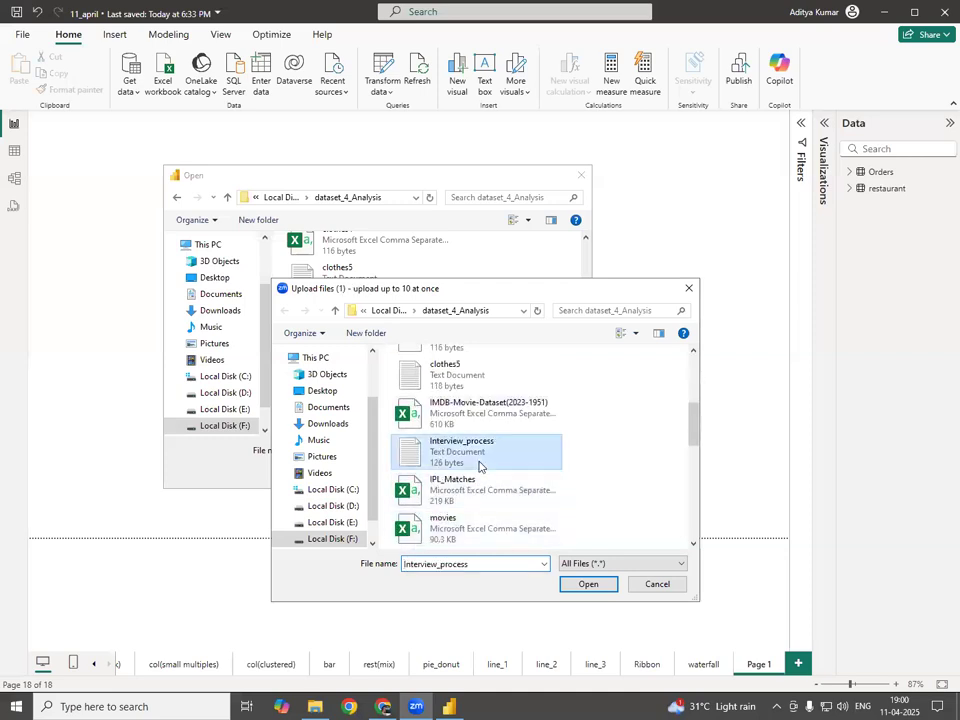
double_click(478, 462)
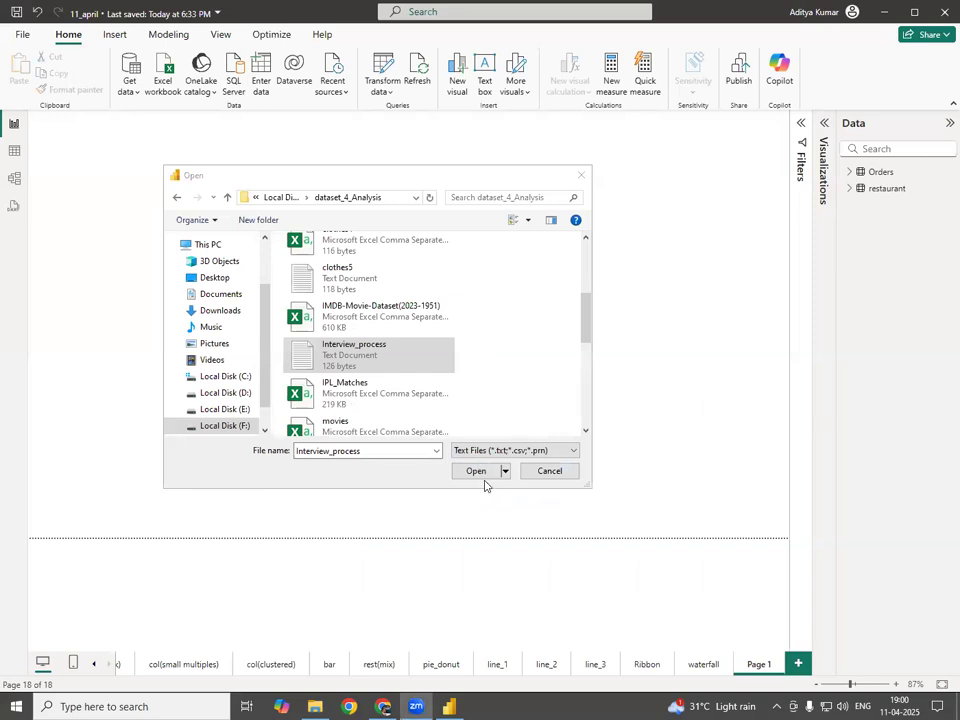
- Load Interview_process.txt into the report and examine its Interview Process and No. of candidates columns in table view
click(476, 470)
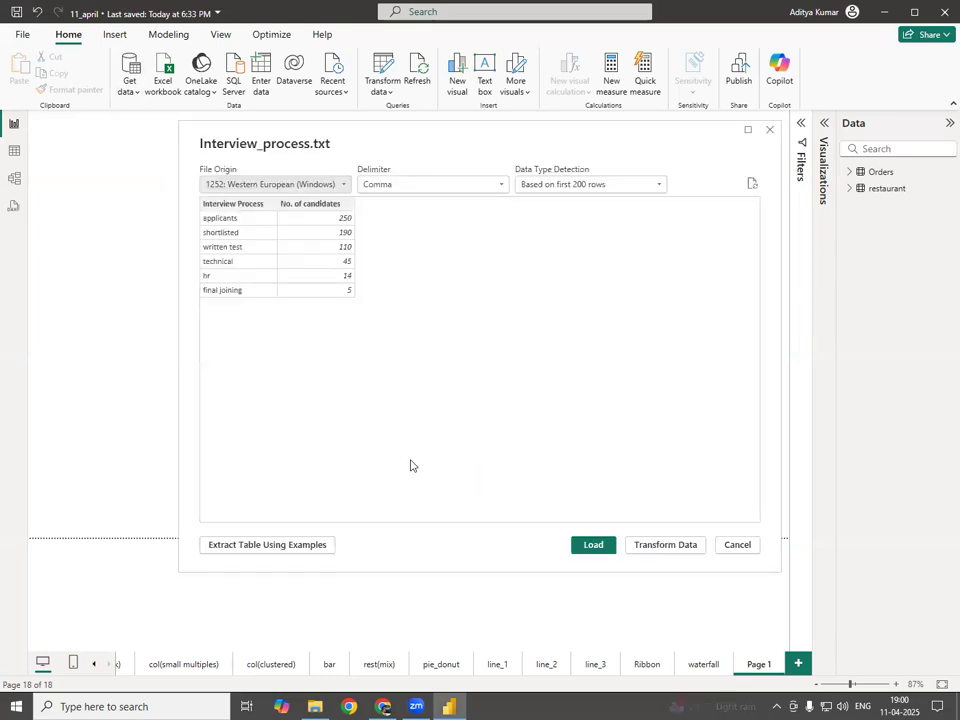
click(593, 548)
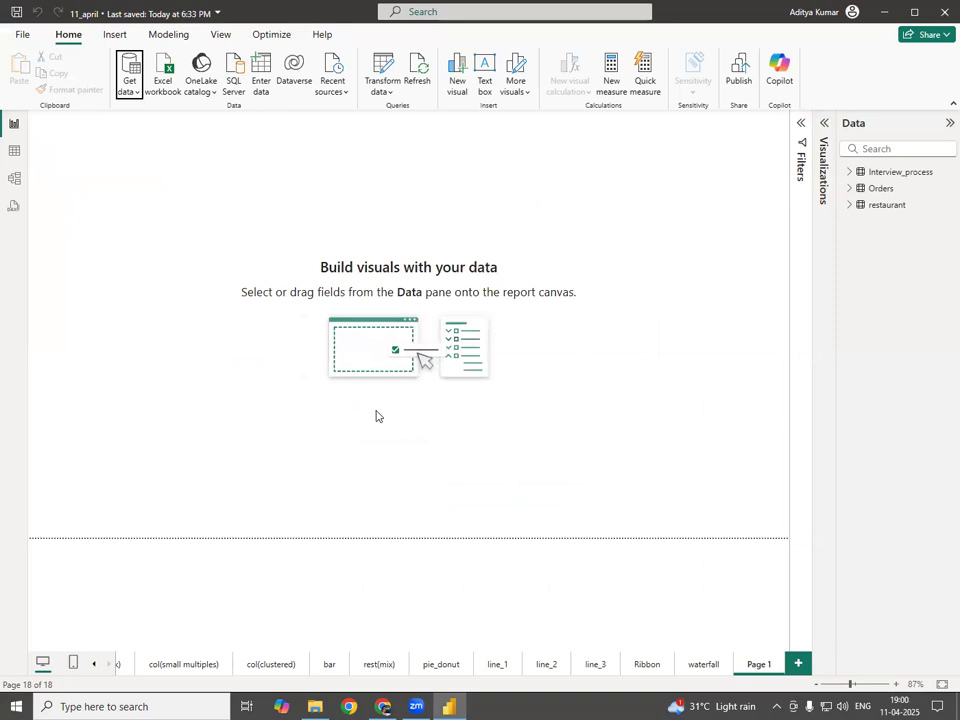
click(14, 155)
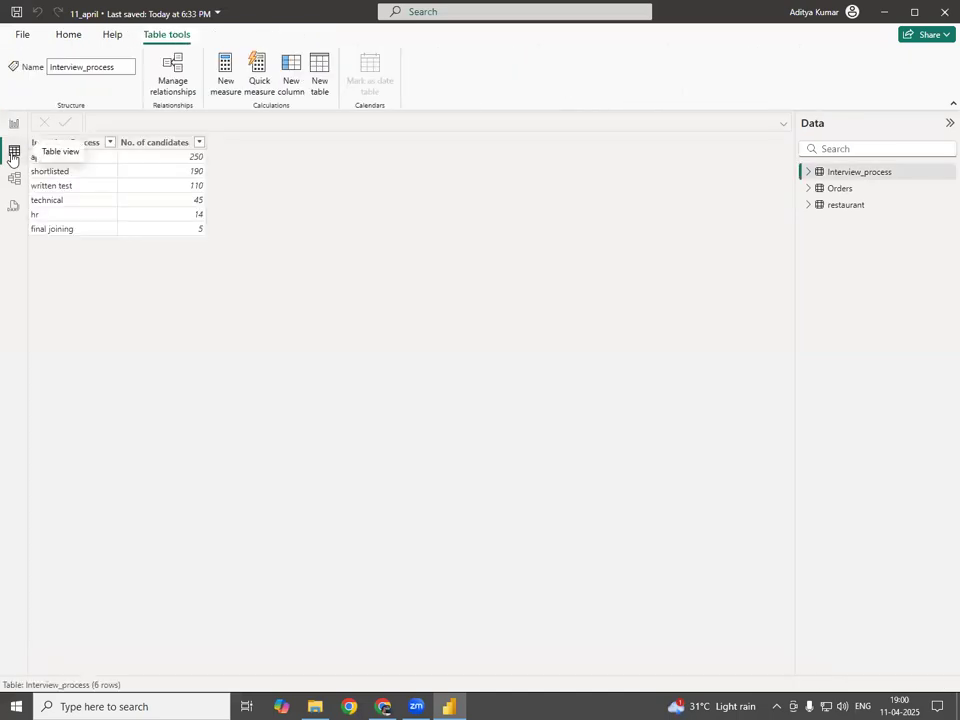
click(81, 142)
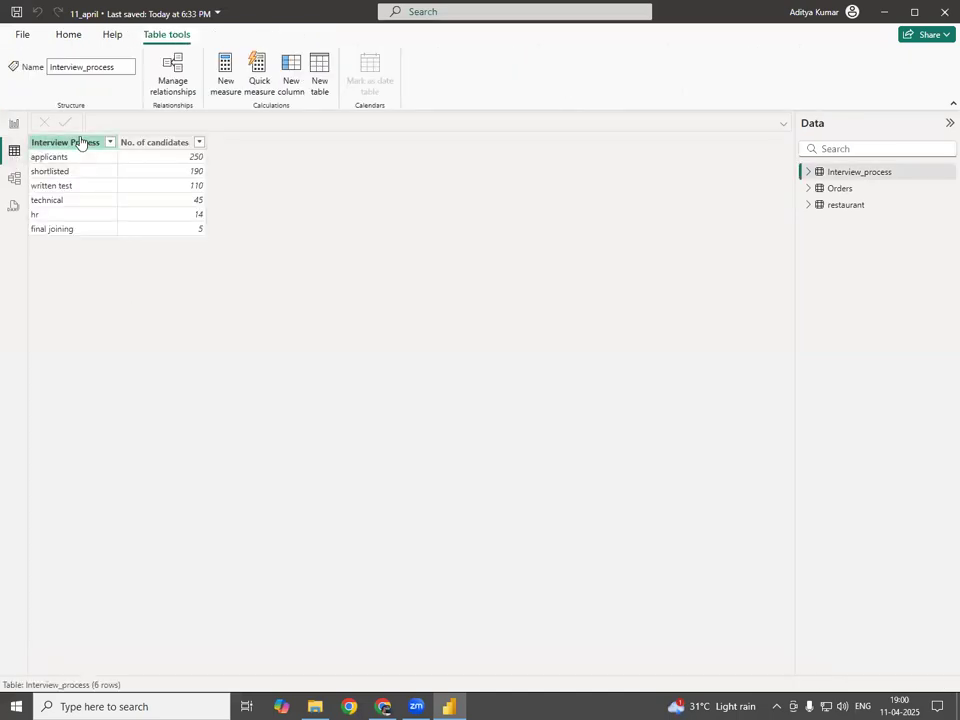
click(171, 145)
- Return to the blank report page and insert an empty funnel chart
click(14, 123)
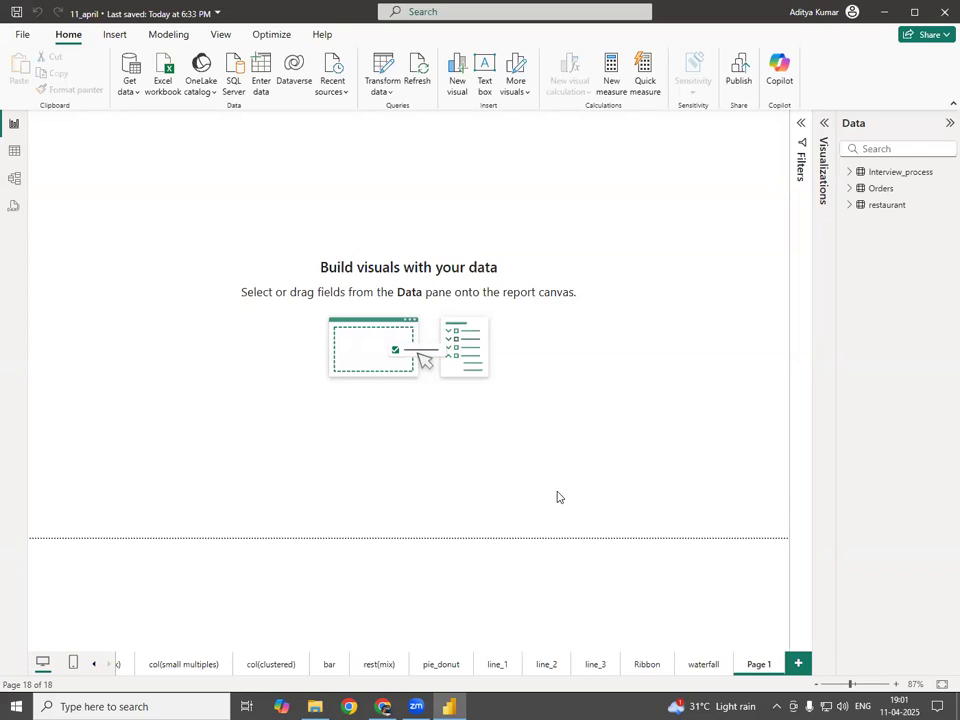
click(824, 124)
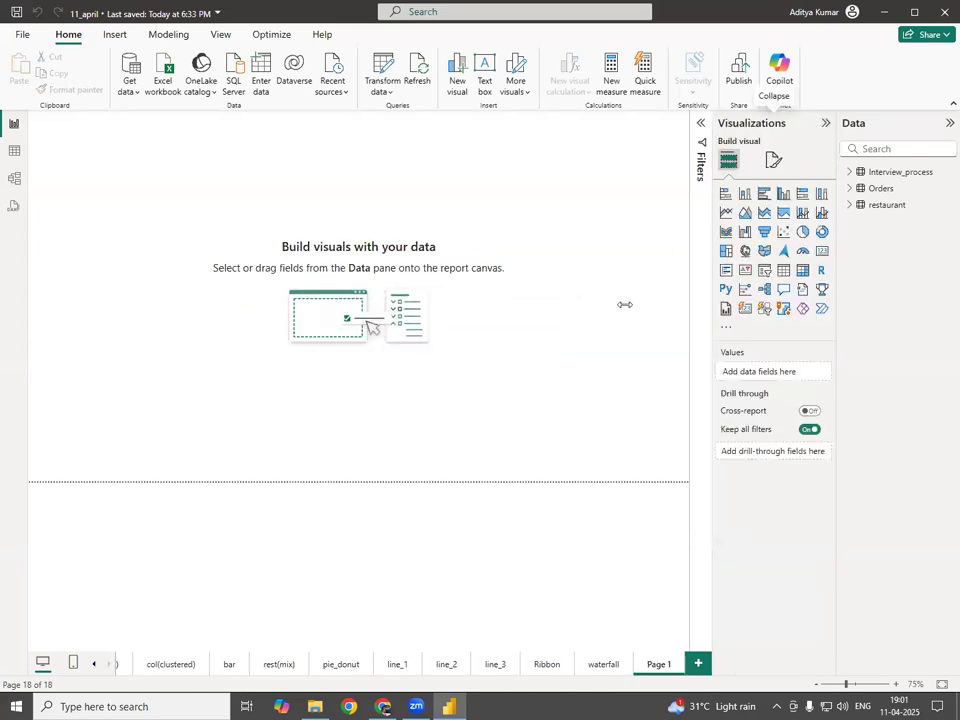
click(764, 234)
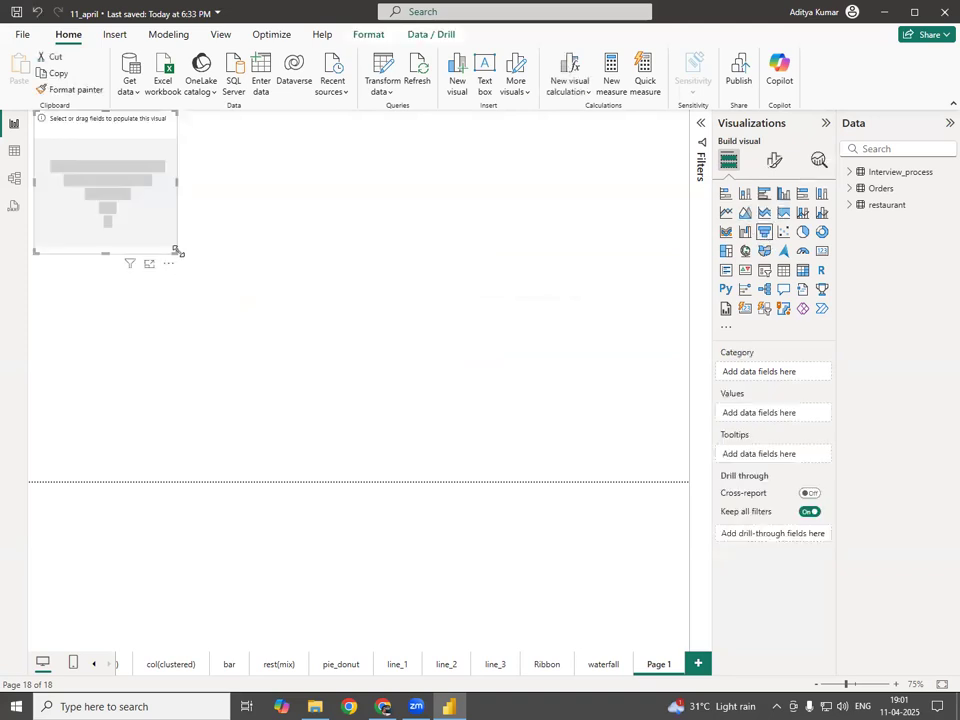
- Enlarge the funnel chart across most of the page and fill it with Interview Process as category and No. of candidates as values
drag(177, 253, 628, 461)
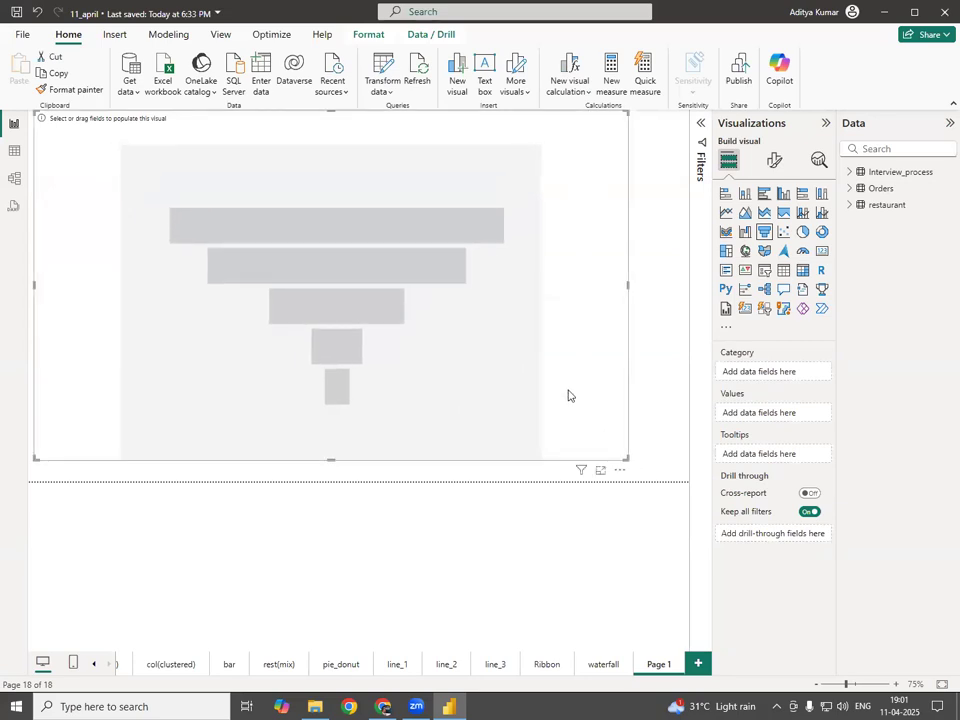
click(849, 176)
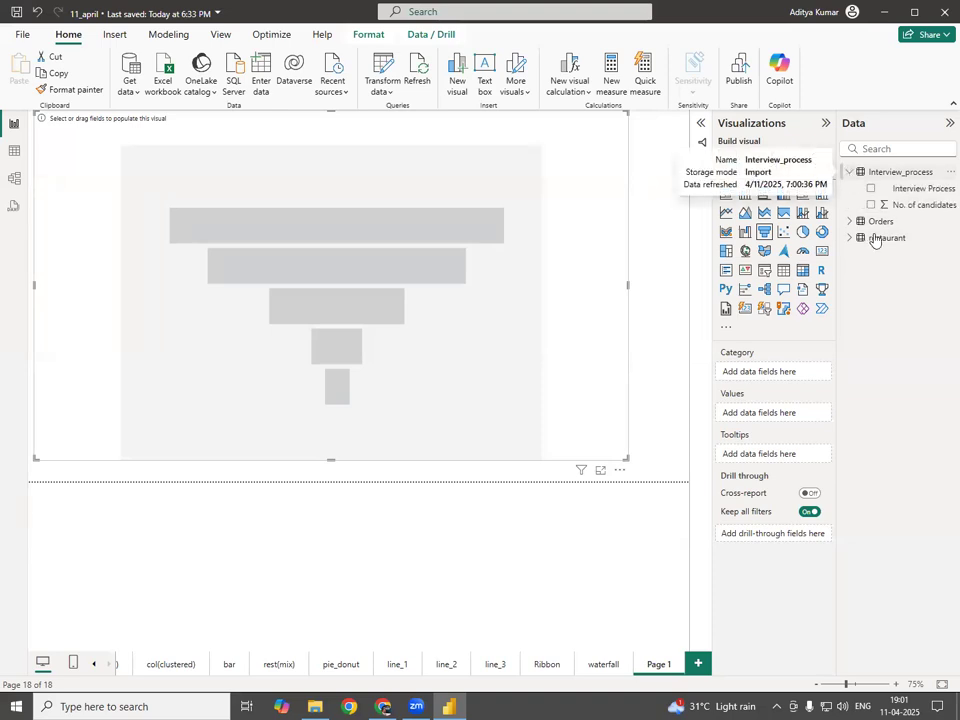
drag(935, 204, 801, 410)
drag(910, 190, 777, 372)
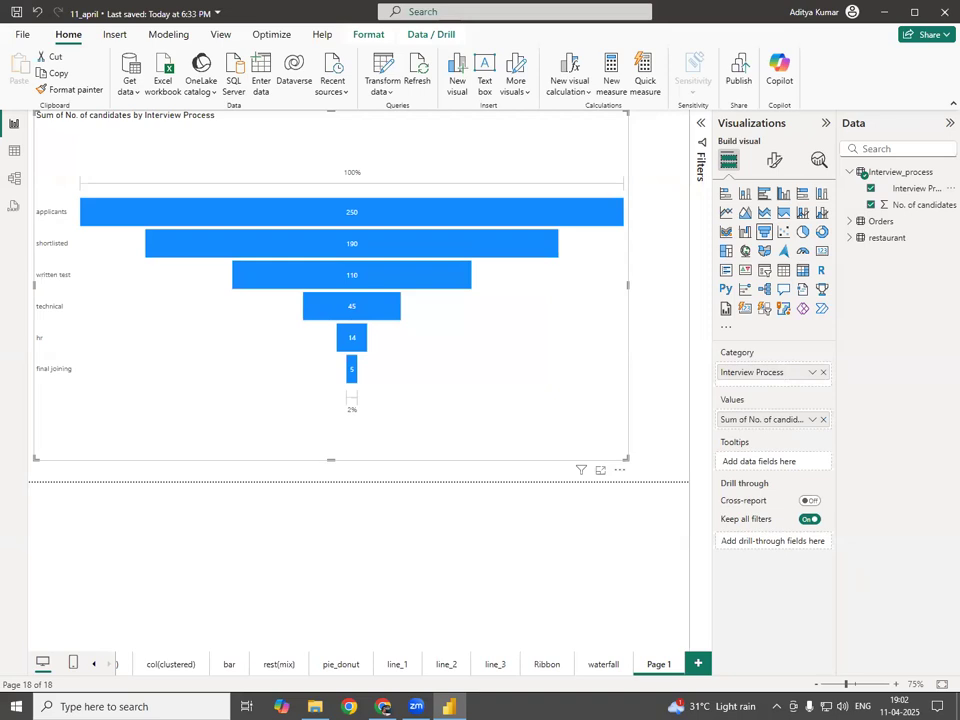
click(949, 122)
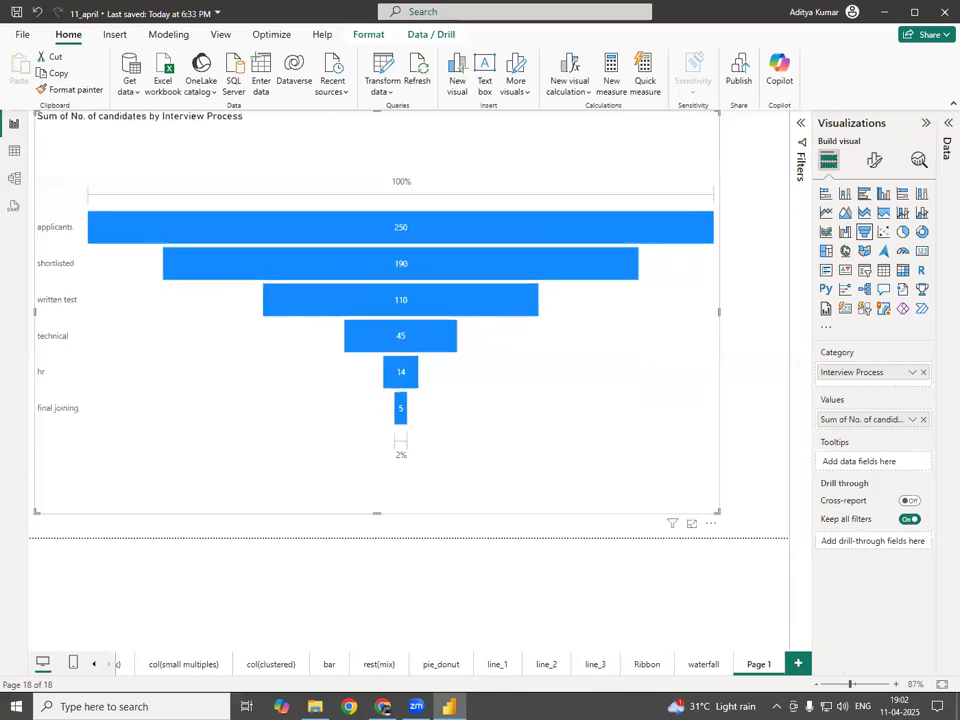
click(926, 128)
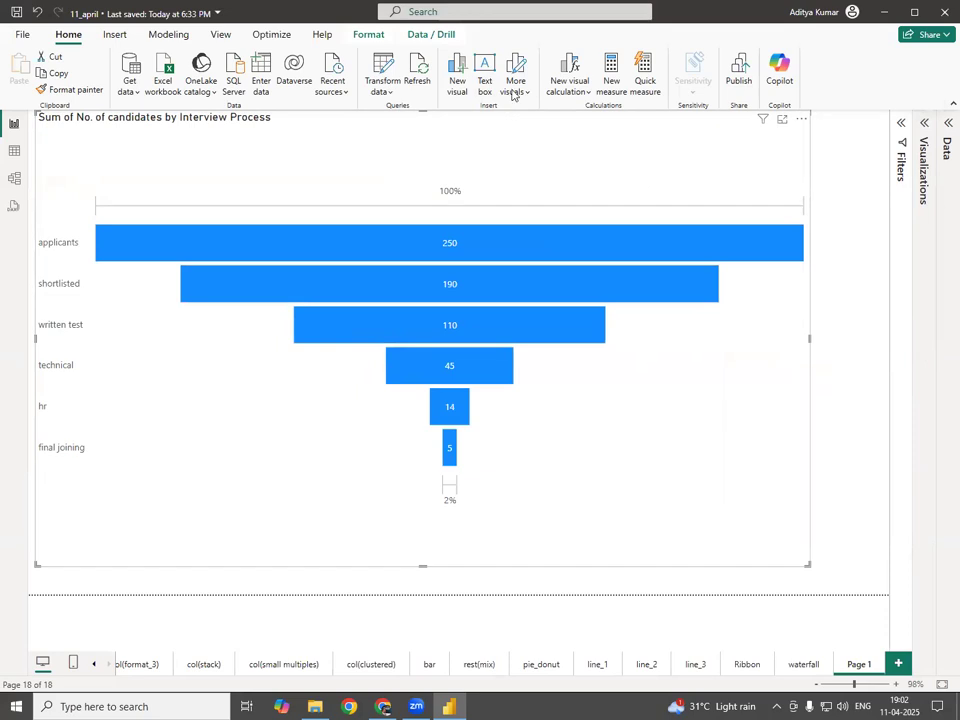
- Circle the funnel's 100% label, the applicants value and the shortlisted value as screen annotations, and clear the marks
mouse_move(477, 176)
mouse_down()
mouse_move(458, 168)
mouse_move(488, 196)
mouse_move(466, 165)
mouse_up()
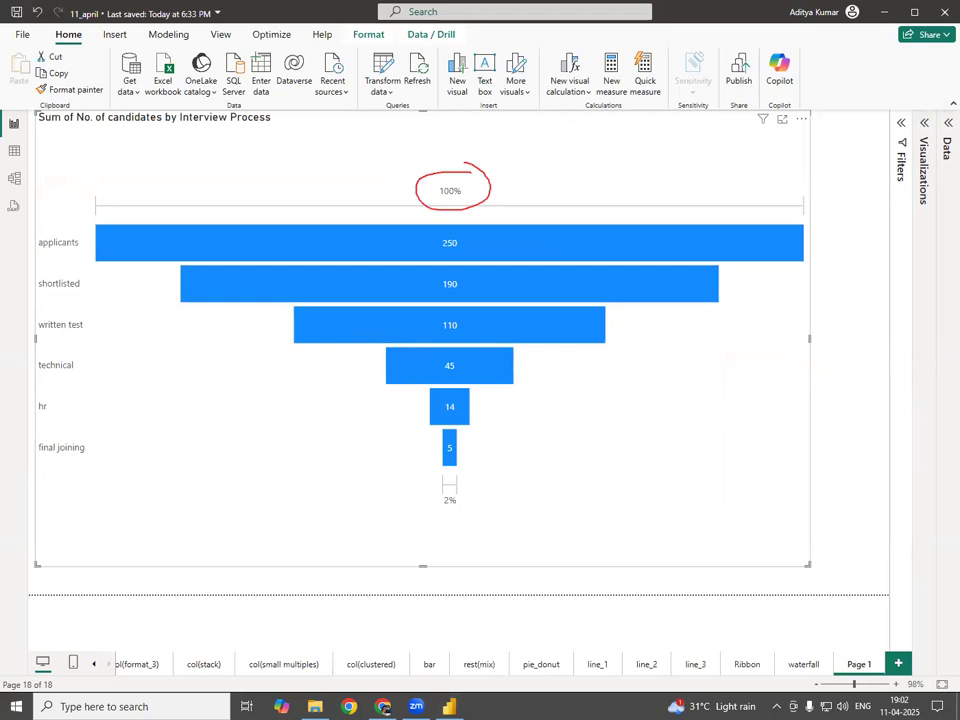
drag(480, 248, 463, 226)
key(ctrl+z)
key(ctrl+z)
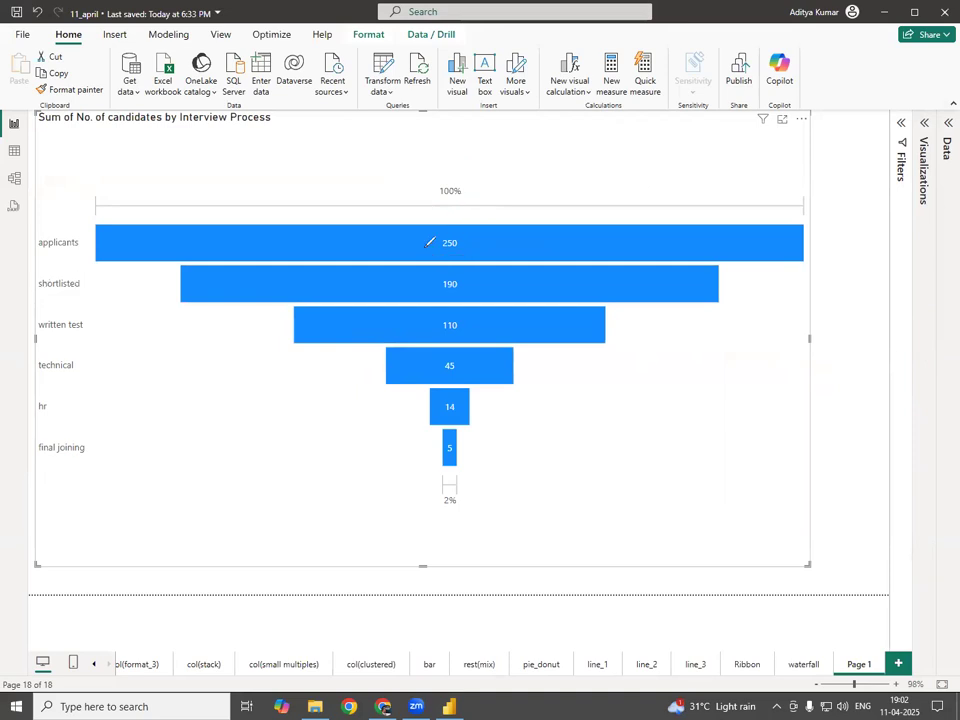
drag(452, 279, 469, 281)
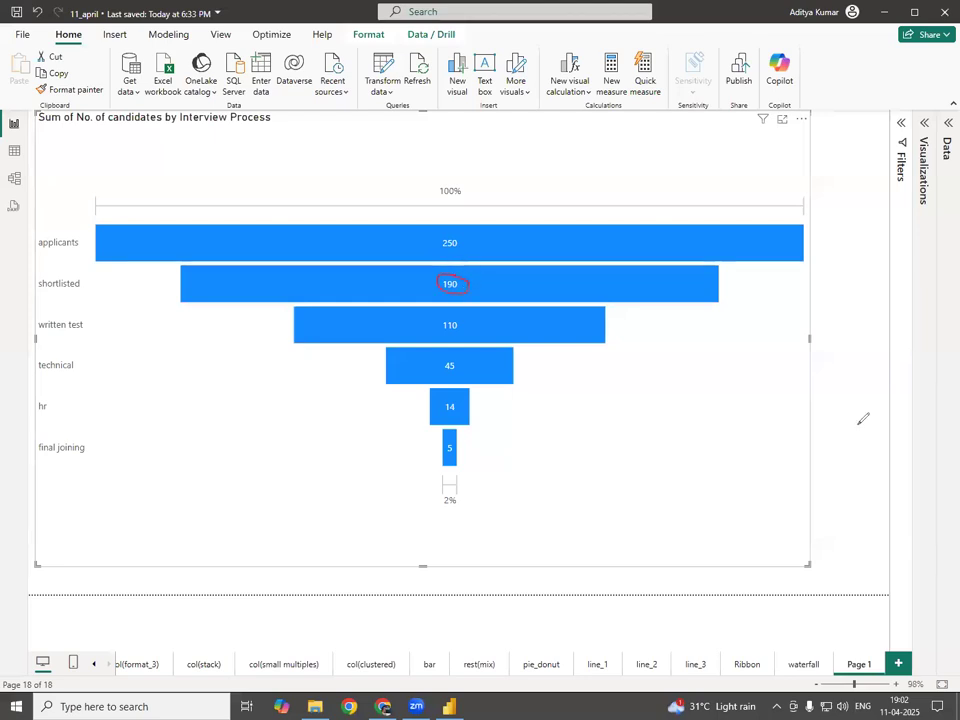
key(ctrl+z)
key(Escape)
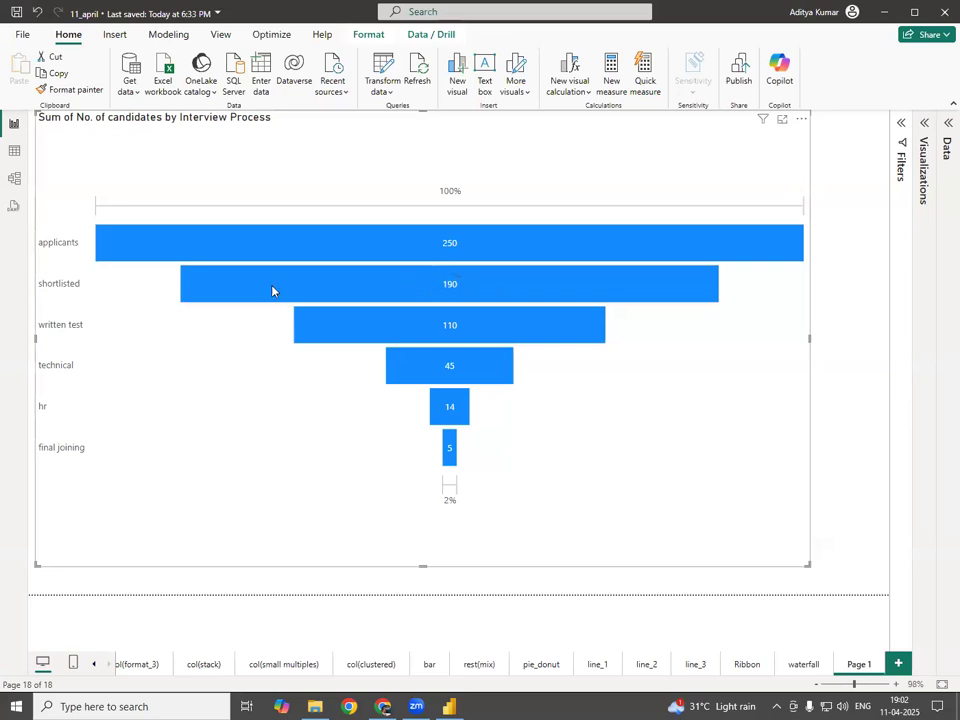
mouse_move(455, 283)
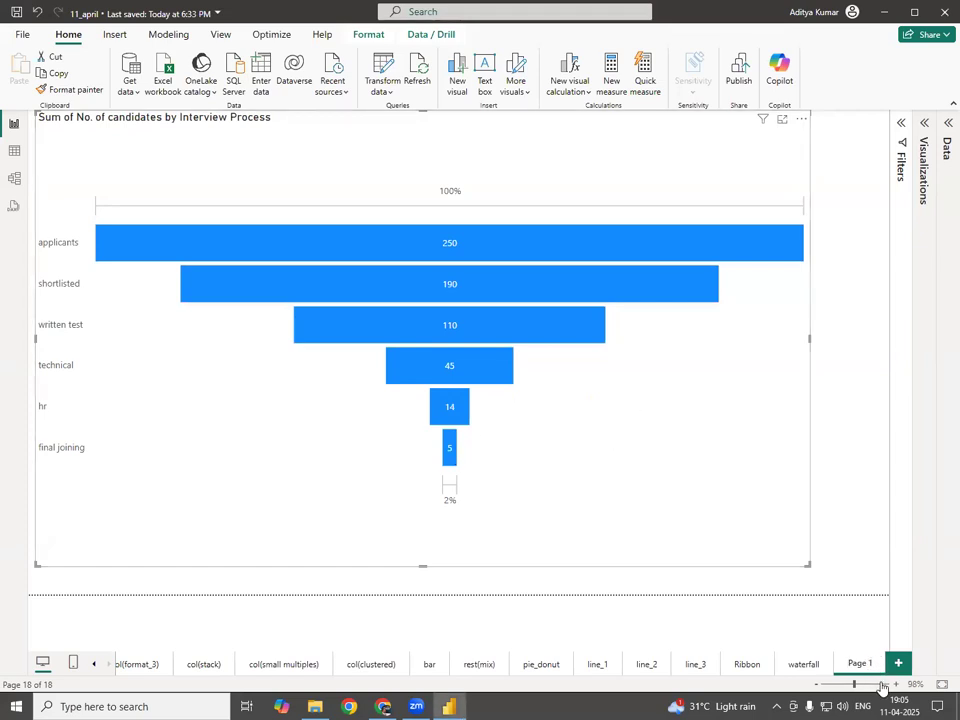
- Rename the funnel chart's report page as Funnel and add a new blank page
key(BackSpace)
key(BackSpace)
key(BackSpace)
key(BackSpace)
key(BackSpace)
key(BackSpace)
text(Funnel)
key(Return)
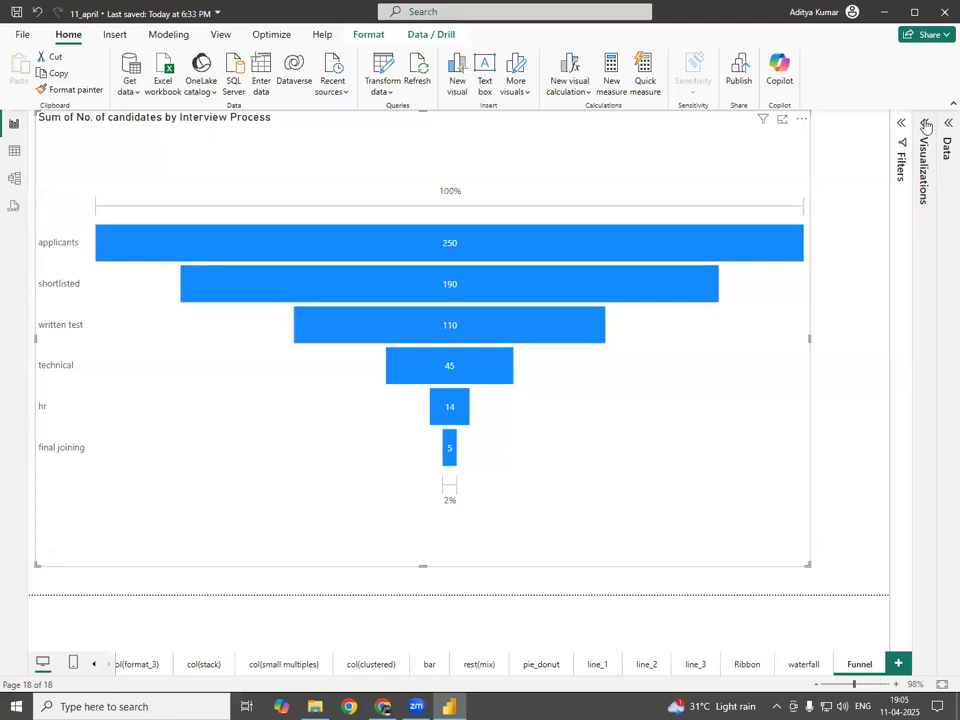
click(923, 165)
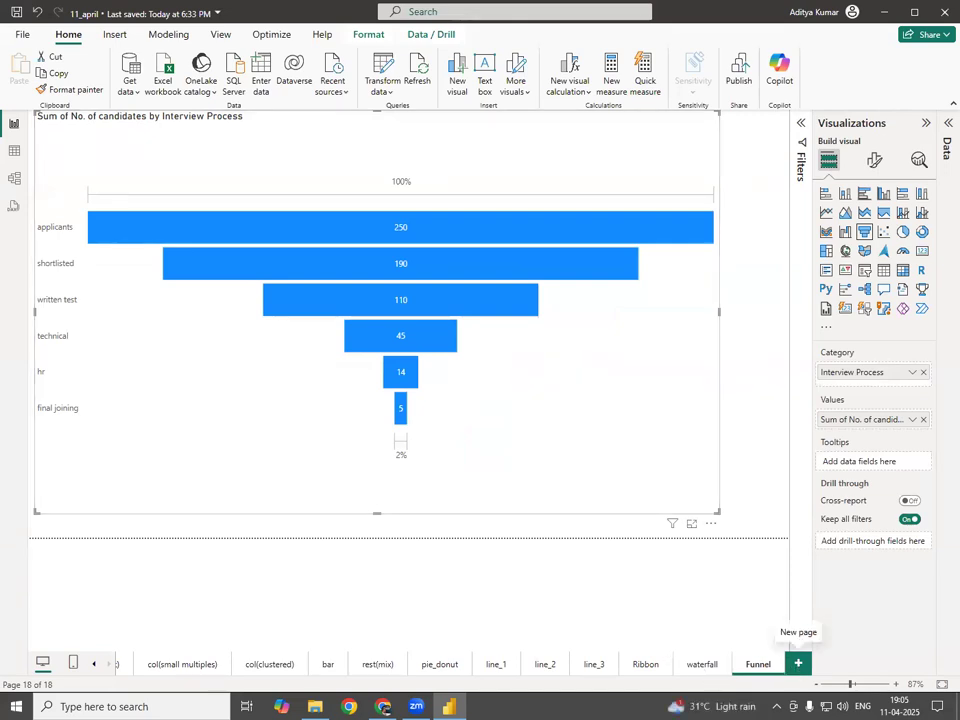
click(798, 663)
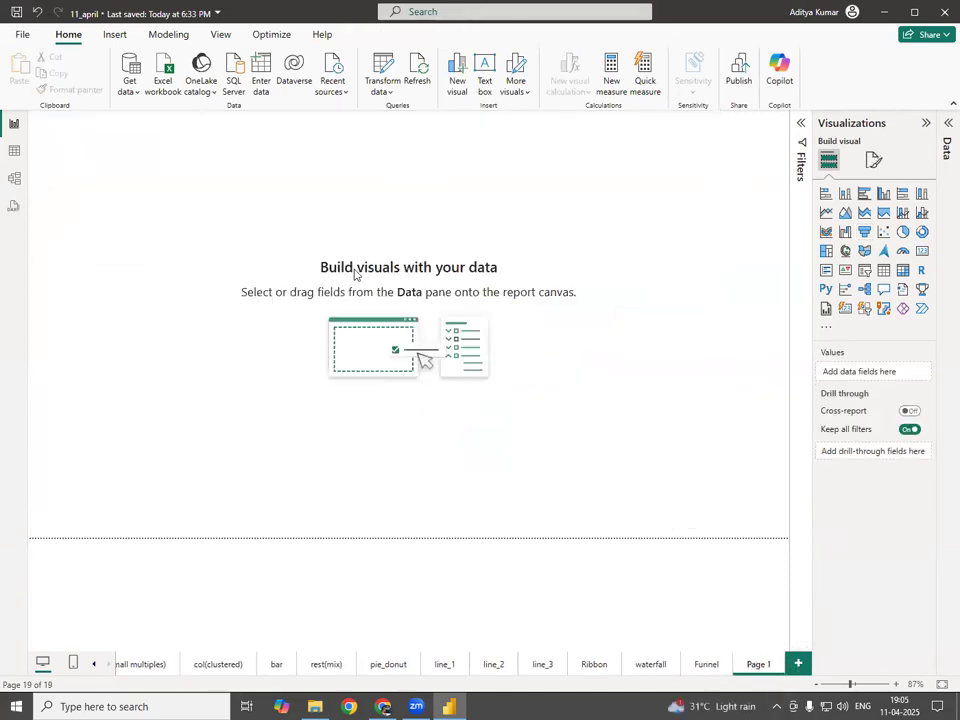
- Handwrite an "Area Chart" heading with the note "same as line chart" over the blank page, and clear the annotation
mouse_move(66, 238)
mouse_down()
mouse_move(82, 146)
mouse_move(98, 230)
mouse_up()
mouse_move(66, 206)
mouse_down()
mouse_move(134, 166)
mouse_move(180, 162)
mouse_move(232, 176)
mouse_up()
drag(264, 128, 270, 184)
mouse_move(266, 124)
mouse_down()
mouse_move(268, 136)
mouse_move(322, 150)
mouse_move(377, 148)
mouse_up()
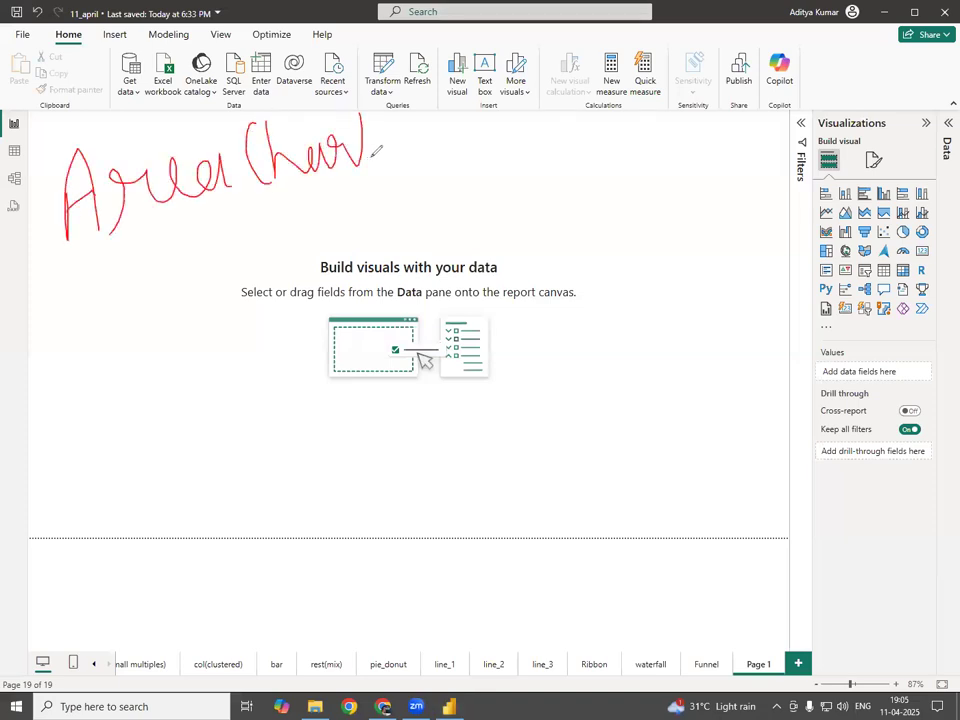
drag(75, 270, 437, 150)
drag(377, 208, 497, 238)
mouse_move(557, 197)
mouse_down()
mouse_move(545, 236)
mouse_move(600, 214)
mouse_move(690, 213)
mouse_up()
mouse_move(622, 241)
mouse_down()
mouse_move(628, 297)
mouse_move(706, 285)
mouse_move(733, 270)
mouse_move(715, 288)
mouse_move(770, 262)
mouse_move(788, 272)
mouse_move(800, 250)
mouse_up()
click(641, 254)
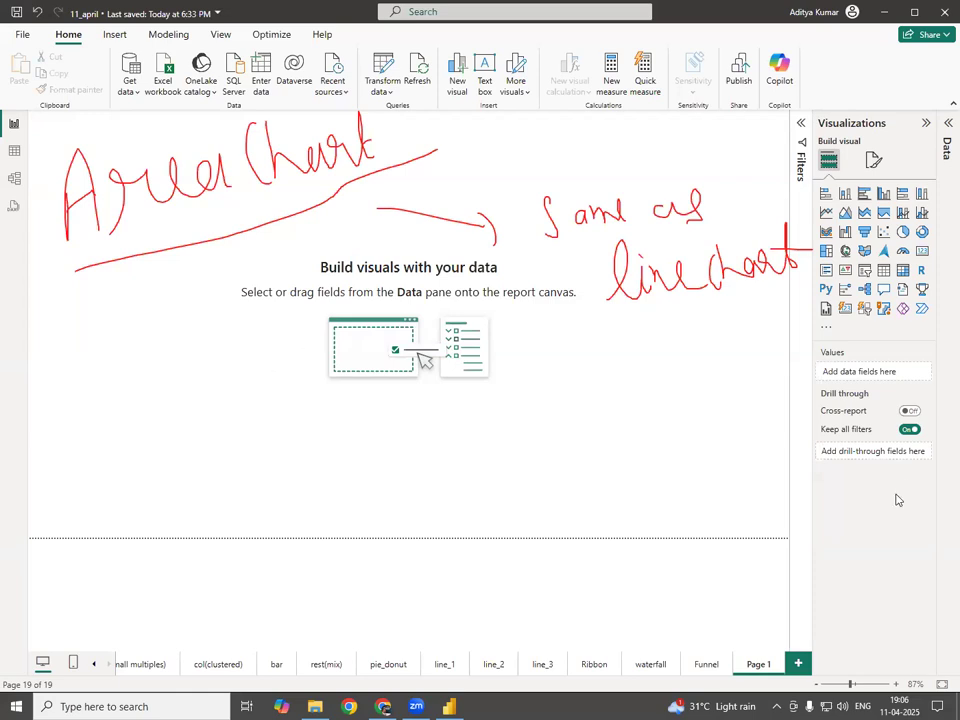
key(Escape)
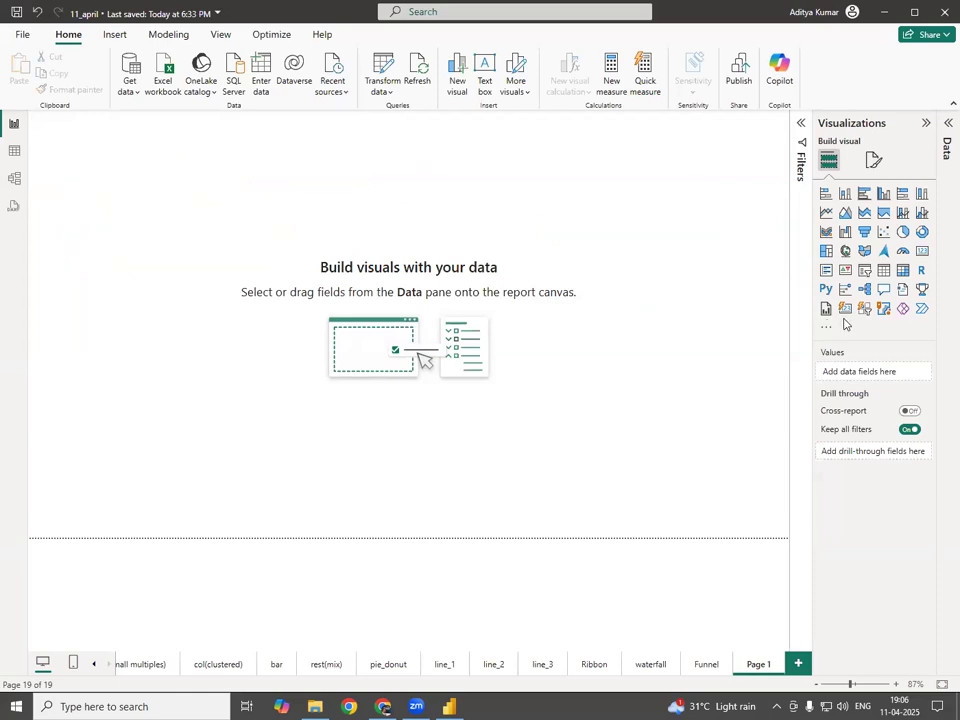
- Insert a large area chart with the Orders table's Order Date Year on the X-axis and Sales on the Y-axis
click(846, 215)
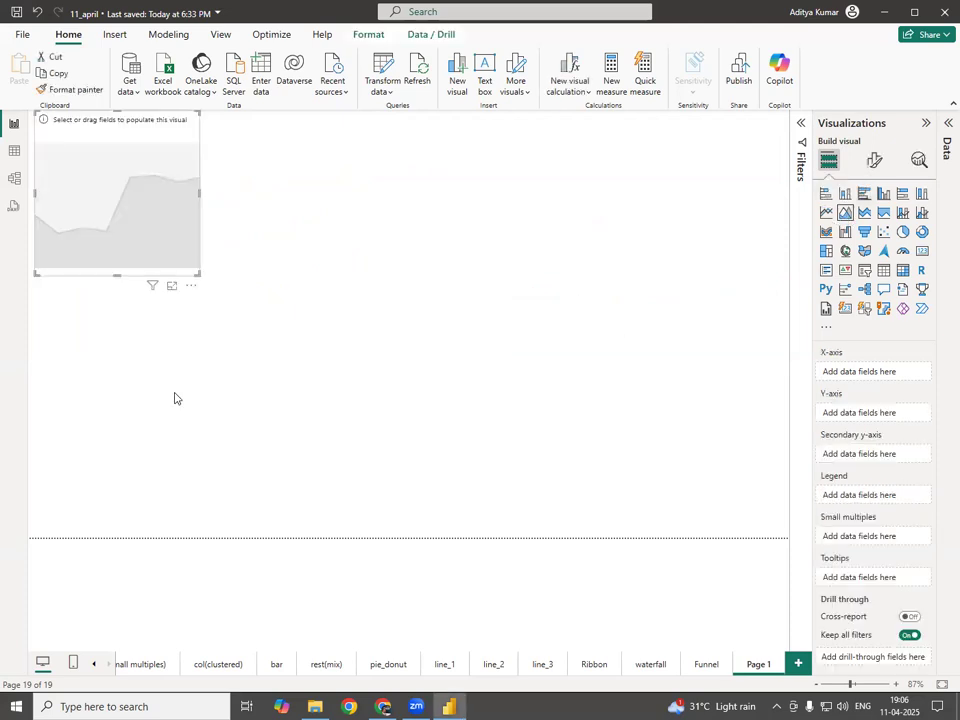
drag(197, 282, 739, 497)
click(945, 385)
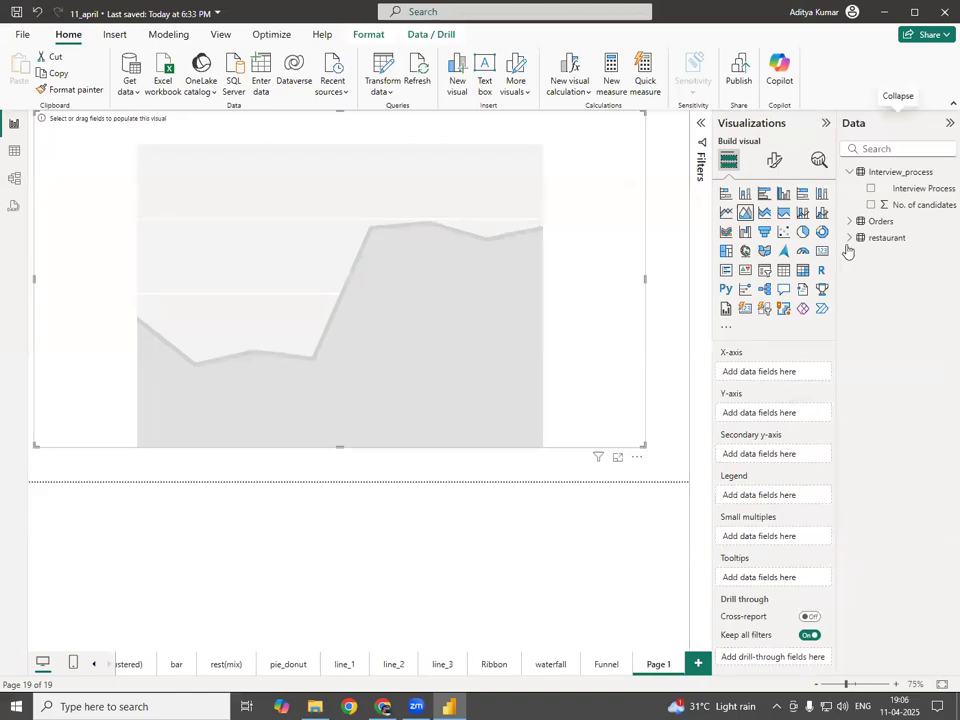
click(852, 188)
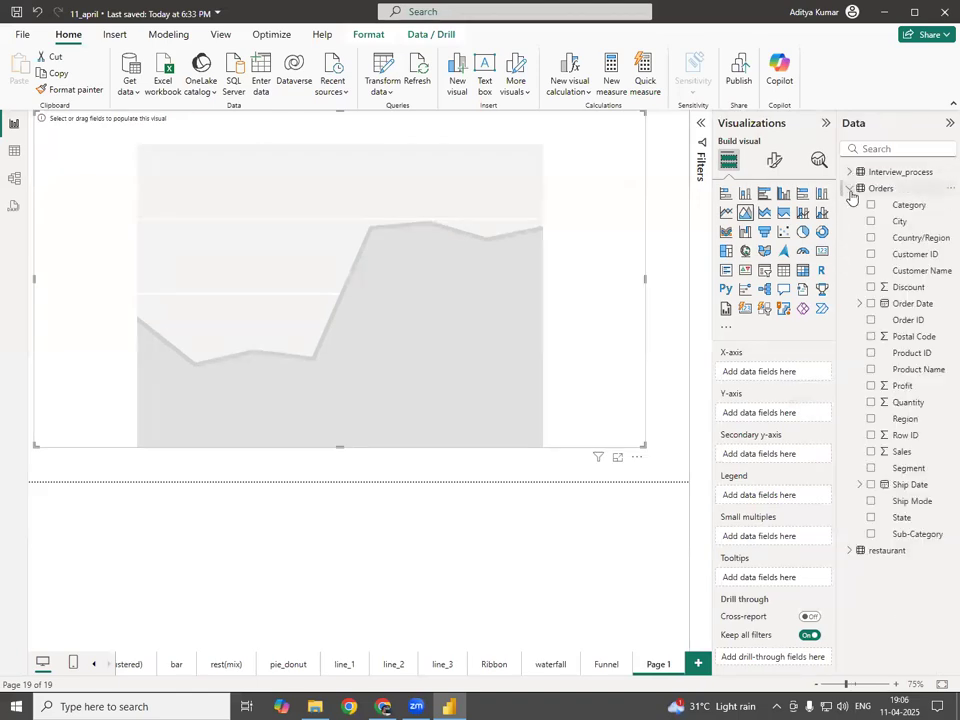
click(860, 304)
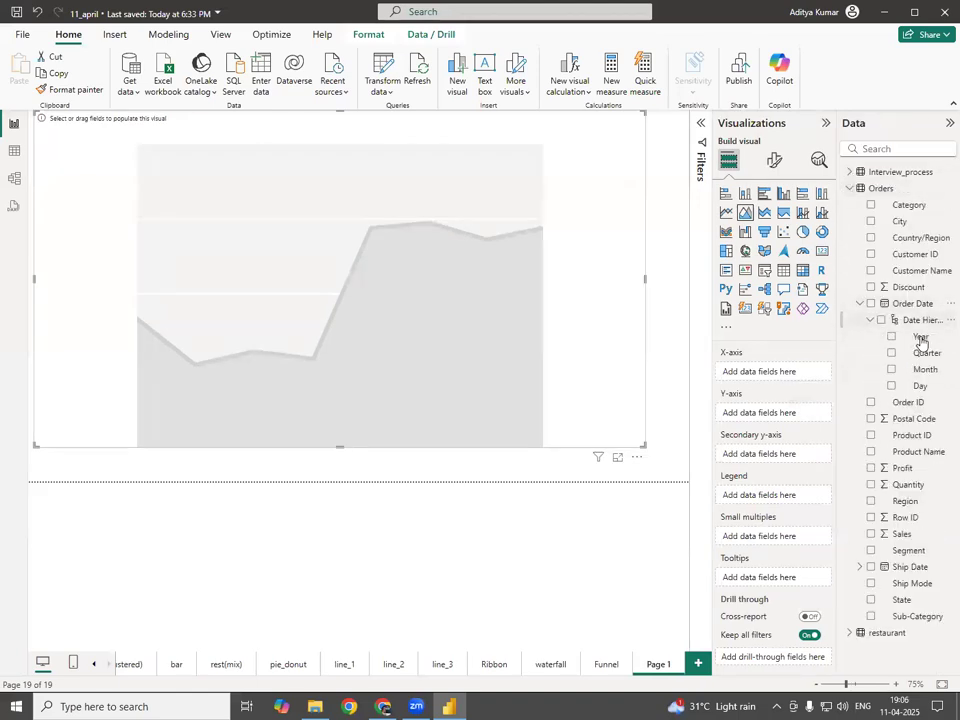
drag(920, 337, 801, 379)
drag(900, 534, 792, 440)
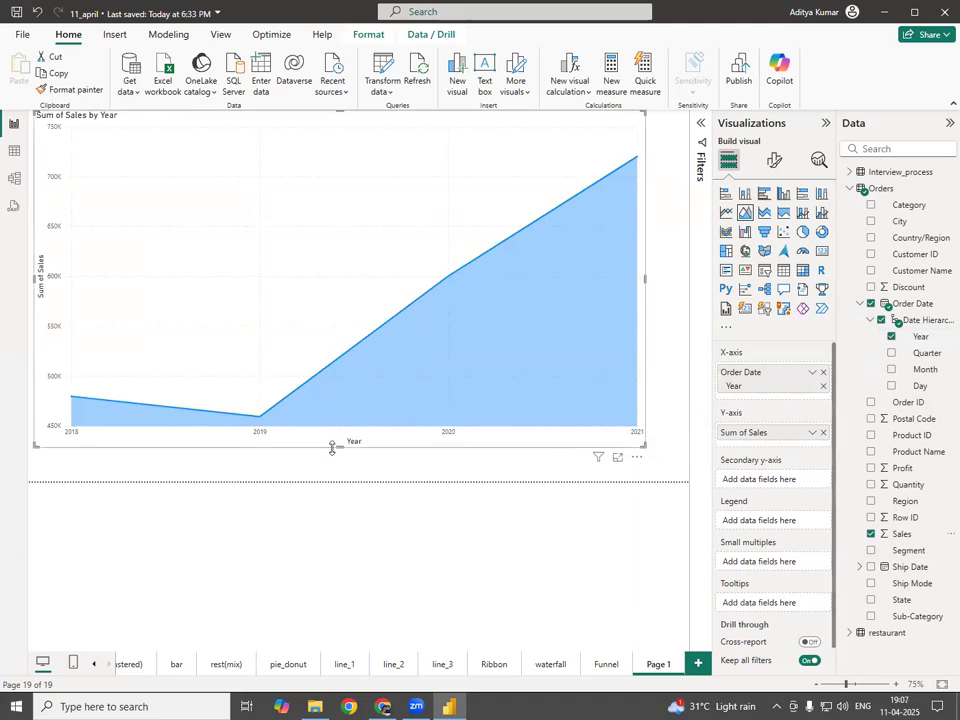
- Reduce the area chart's height and add a line chart below it with Order Date Year on the X-axis and Sales on the Y-axis
drag(341, 446, 364, 229)
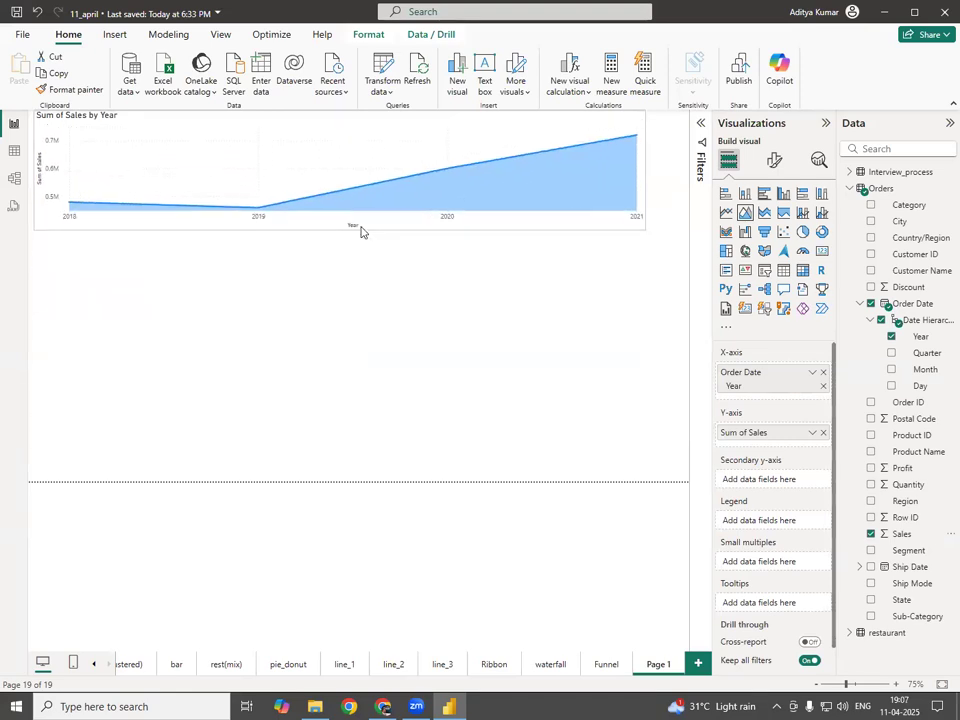
click(466, 365)
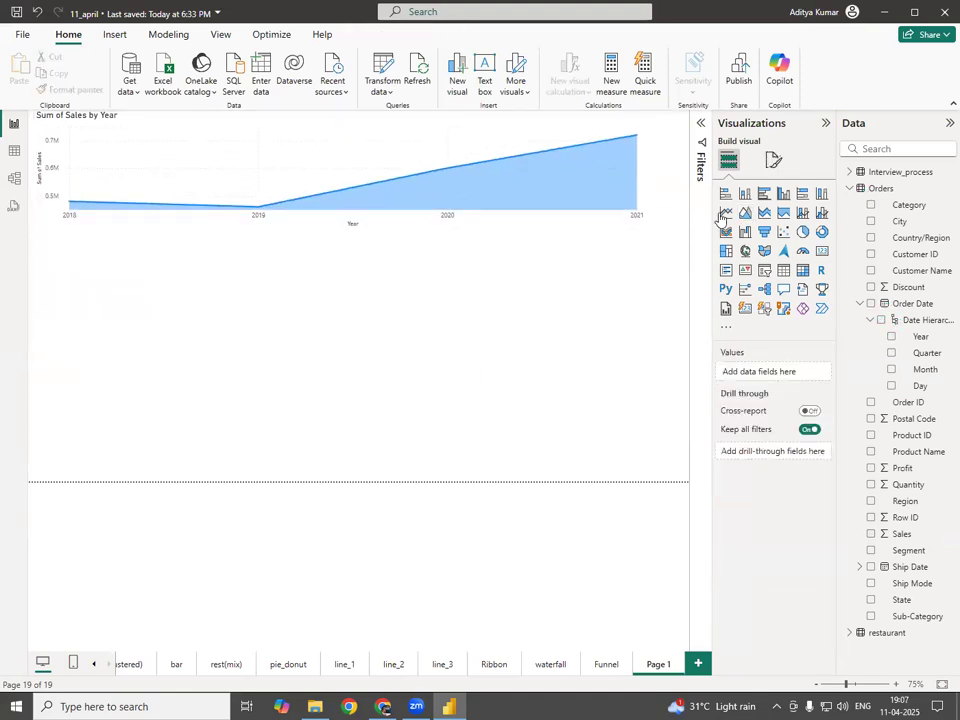
click(725, 213)
drag(407, 332, 435, 368)
drag(918, 336, 812, 373)
mouse_move(901, 534)
mouse_down()
mouse_move(793, 455)
mouse_move(729, 433)
mouse_up()
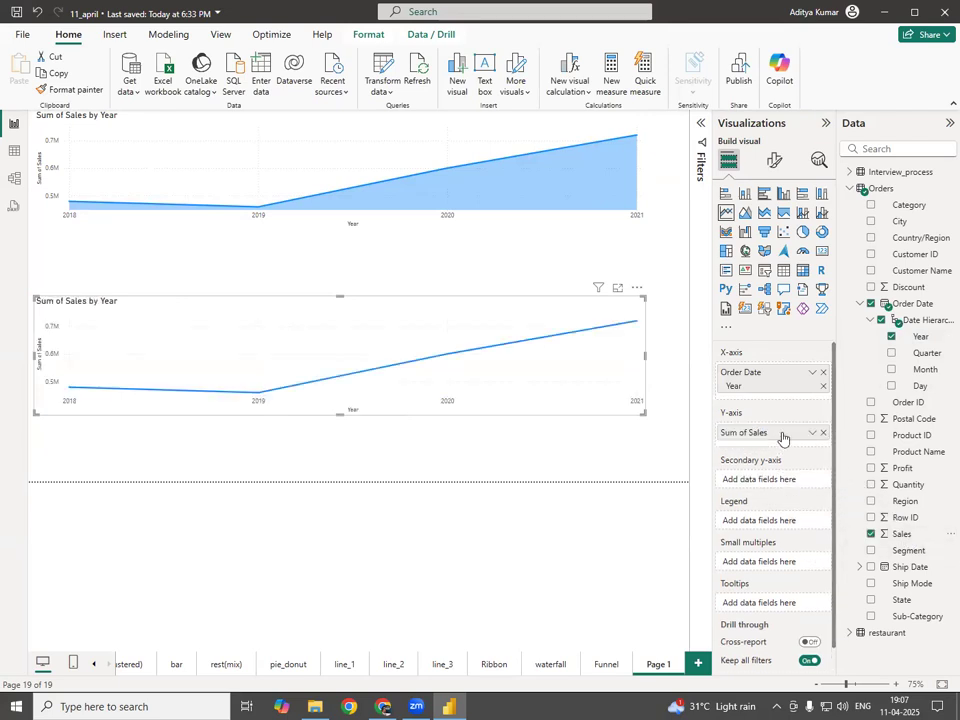
- Collapse the field list and make the area and line charts taller so that together they fill the page height
click(949, 122)
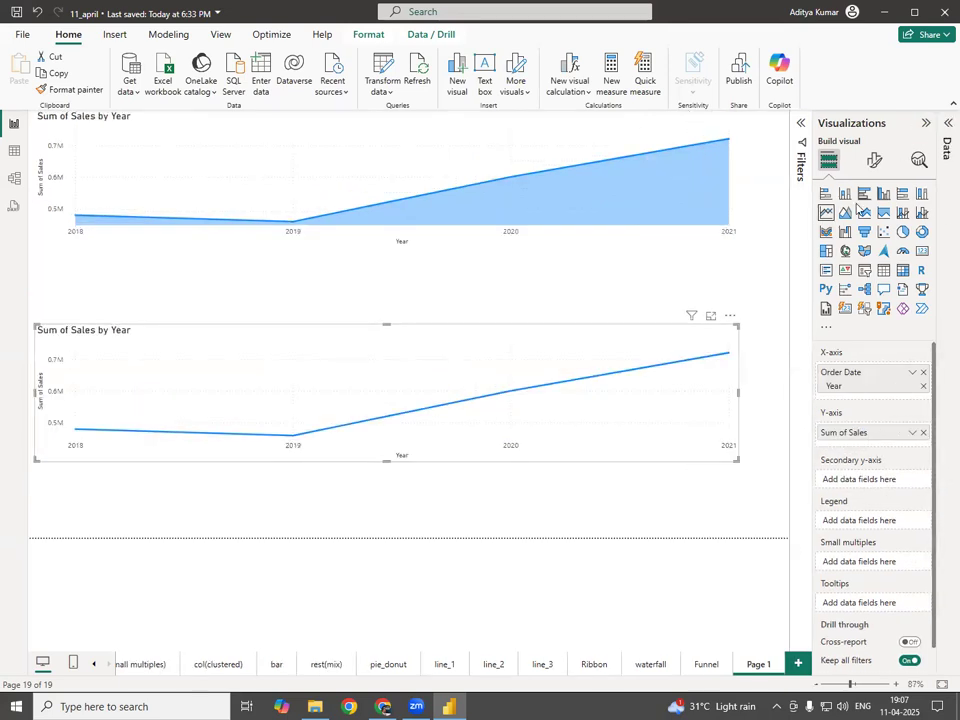
drag(387, 326, 390, 306)
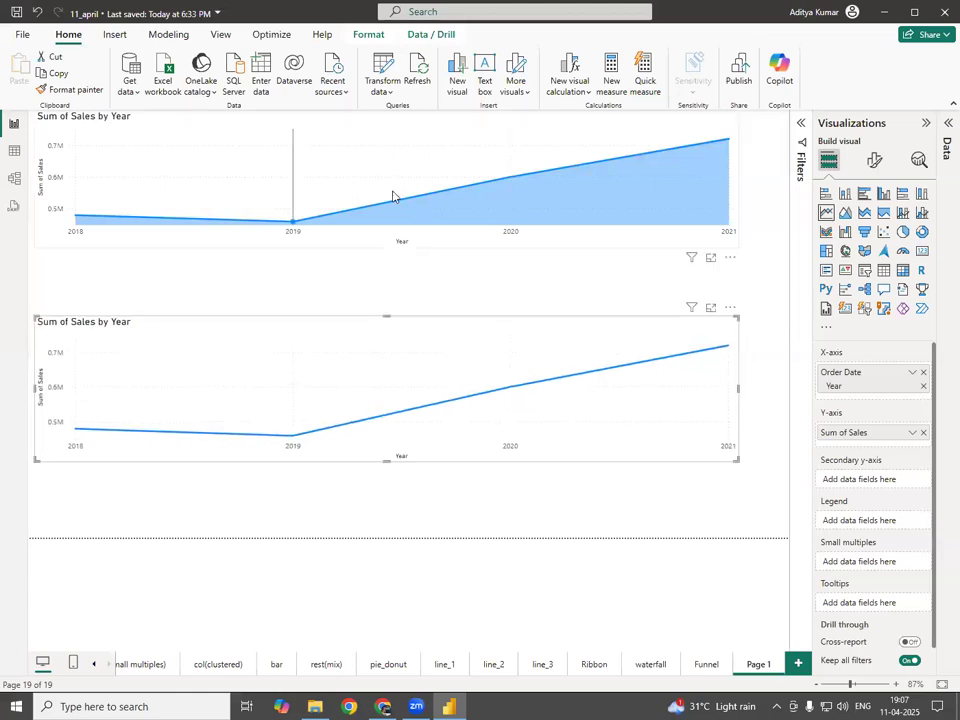
click(388, 252)
drag(387, 248, 388, 308)
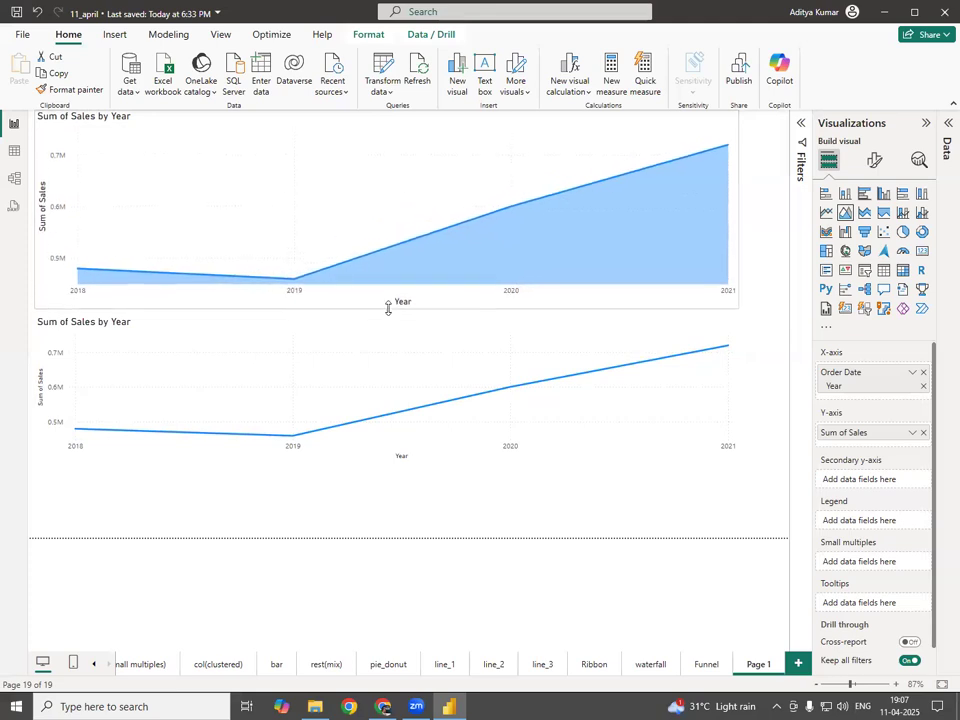
drag(454, 454, 452, 469)
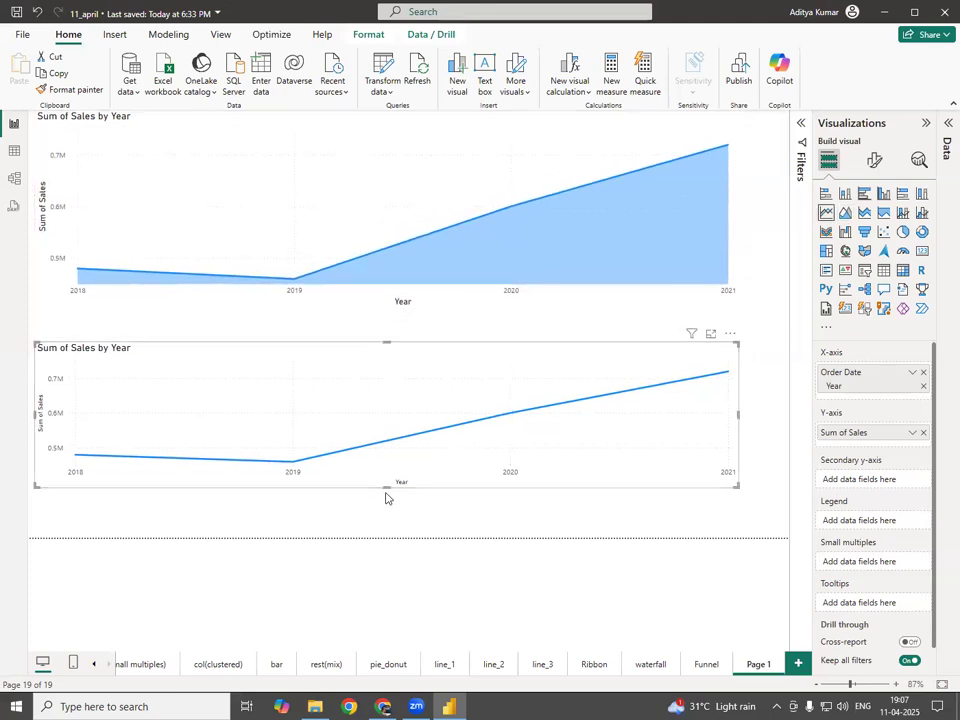
drag(388, 486, 392, 525)
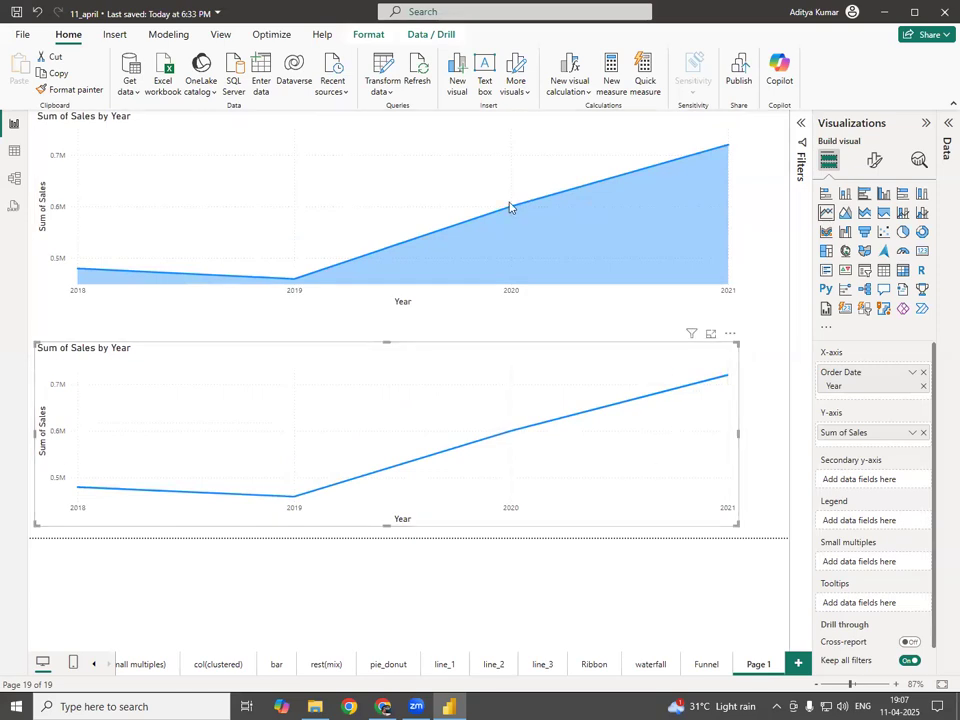
- Trace the area chart's line and hatch beneath both charts' lines as screen annotations, and clear the marks
mouse_move(78, 263)
mouse_down()
mouse_move(294, 272)
mouse_move(716, 146)
mouse_up()
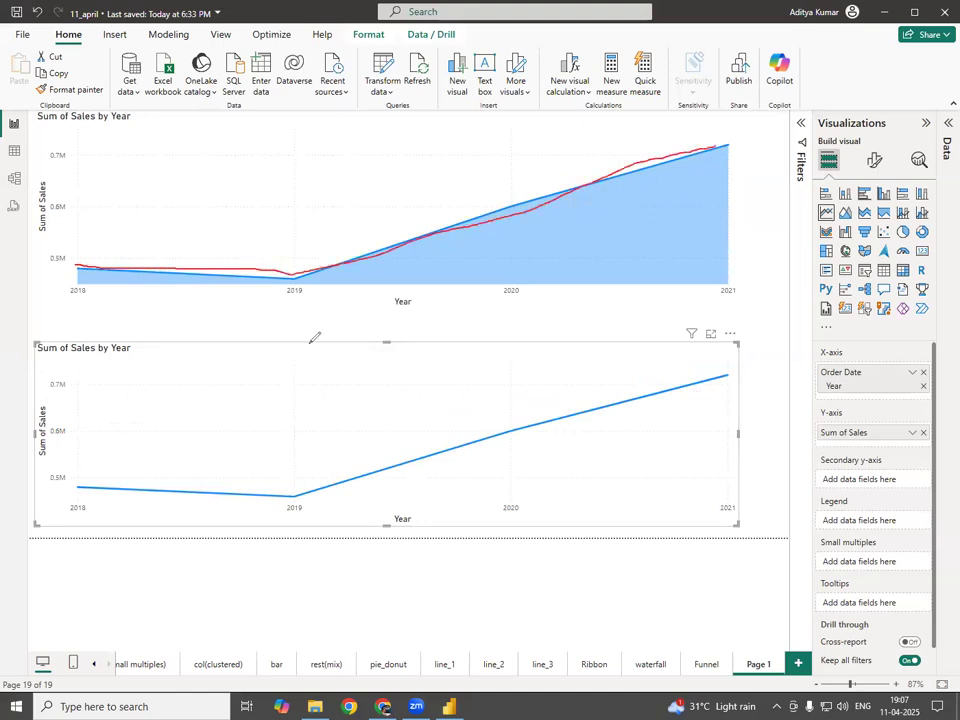
mouse_move(85, 285)
mouse_down()
mouse_move(93, 267)
mouse_move(264, 295)
mouse_up()
drag(320, 268, 322, 295)
drag(334, 271, 333, 295)
drag(360, 269, 347, 305)
drag(84, 486, 66, 517)
mouse_move(85, 500)
mouse_down()
mouse_move(85, 515)
mouse_move(142, 516)
mouse_up()
mouse_move(168, 503)
mouse_down()
mouse_move(174, 518)
mouse_move(275, 525)
mouse_up()
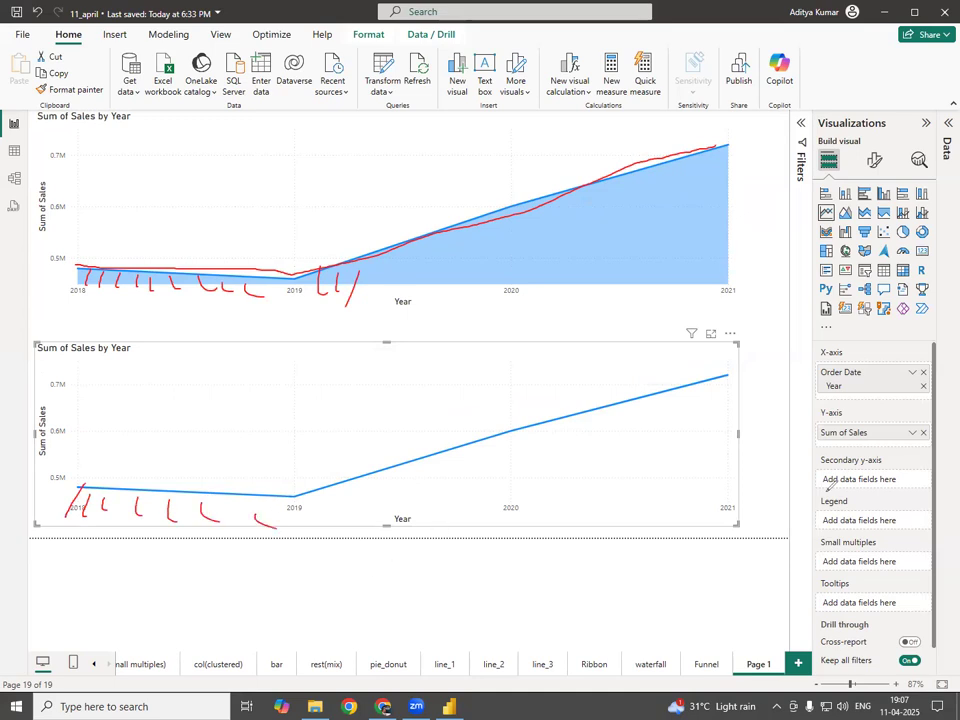
key(e)
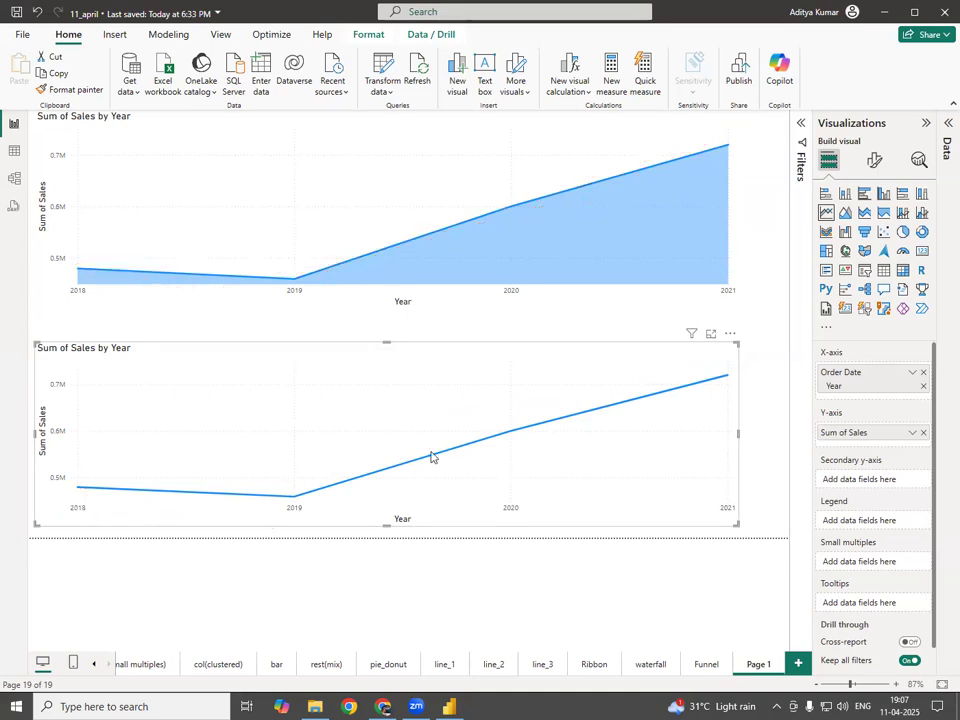
- Handwrite "Line + shade = Area" on the line chart and "Area - shade = Line" on the area chart, and clear the annotations
mouse_move(247, 390)
mouse_down()
mouse_move(266, 420)
mouse_move(306, 416)
mouse_up()
mouse_move(316, 404)
mouse_down()
mouse_move(334, 402)
mouse_move(327, 418)
mouse_up()
drag(375, 386, 359, 404)
mouse_move(381, 362)
mouse_down()
mouse_move(396, 402)
mouse_move(528, 381)
mouse_move(530, 392)
mouse_move(648, 384)
mouse_up()
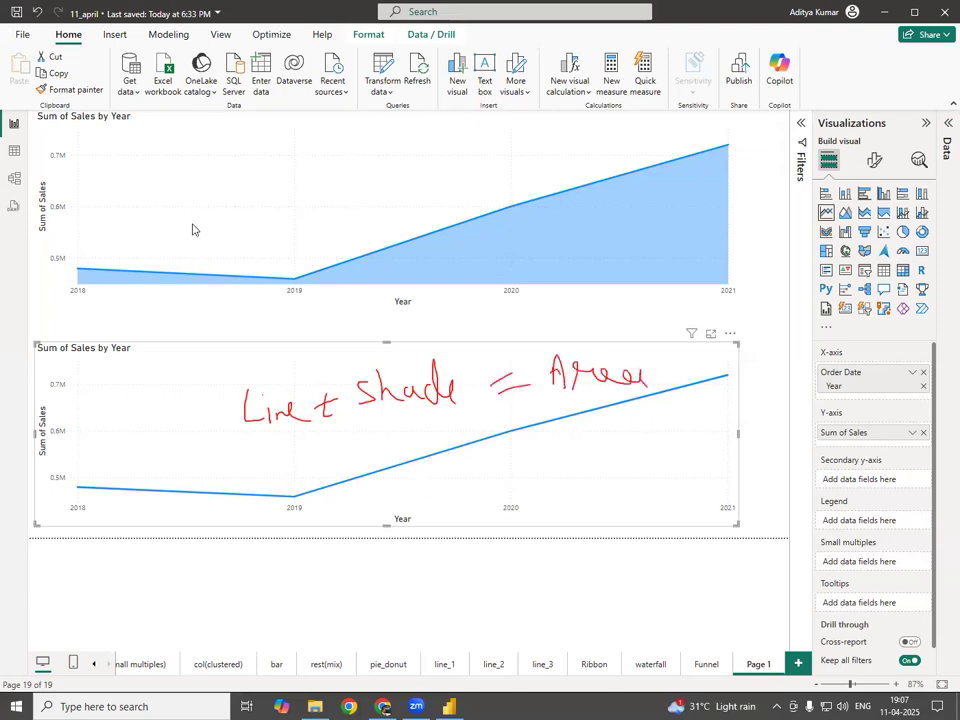
mouse_move(141, 186)
mouse_down()
mouse_move(190, 148)
mouse_move(242, 156)
mouse_move(288, 148)
mouse_move(298, 168)
mouse_move(349, 152)
mouse_move(379, 124)
mouse_move(428, 150)
mouse_move(528, 143)
mouse_up()
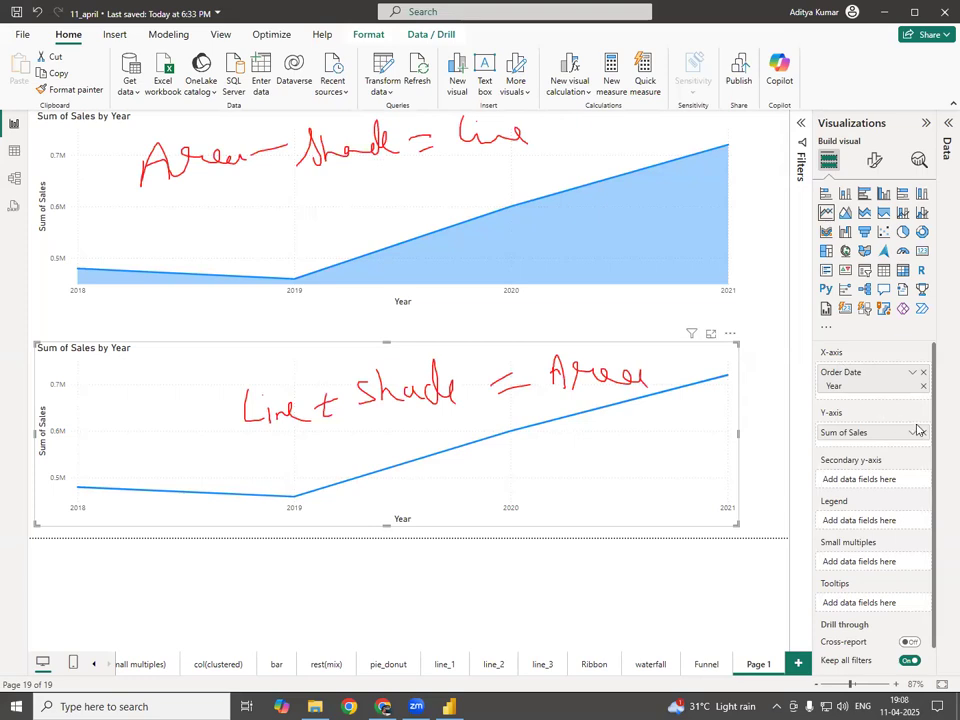
key(Escape)
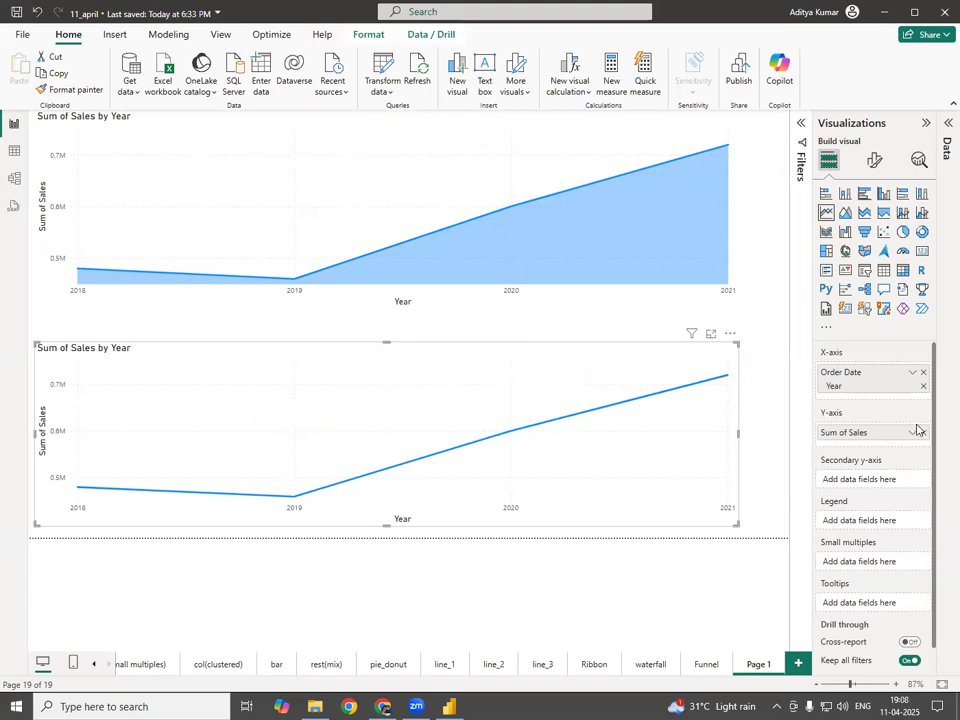
- Turn off the shade area on the upper area chart and turn it on for the lower line chart
click(388, 150)
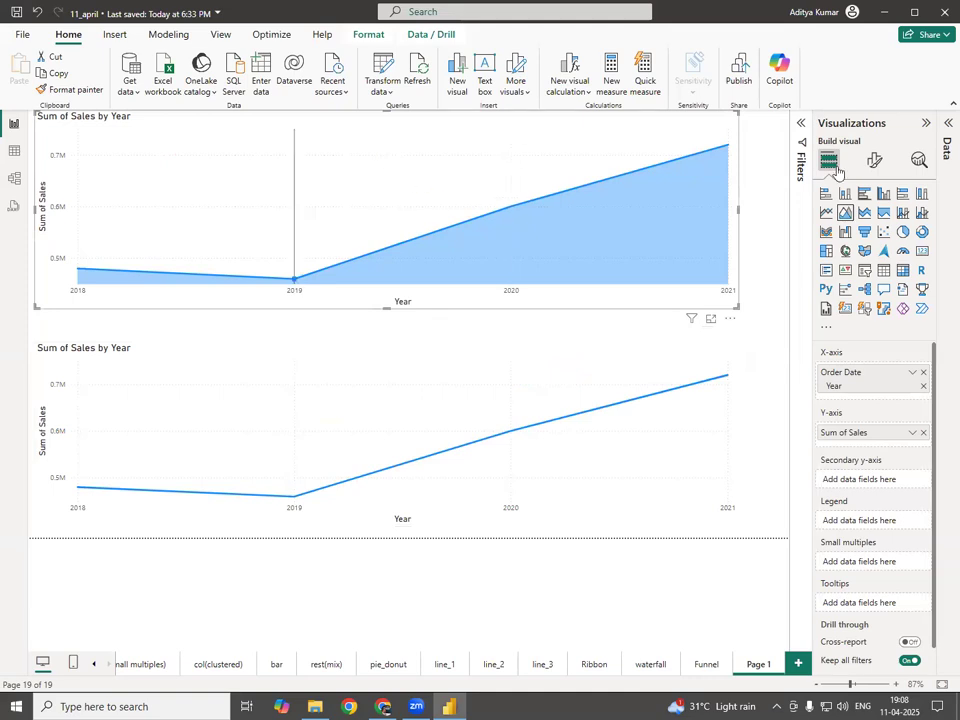
click(877, 162)
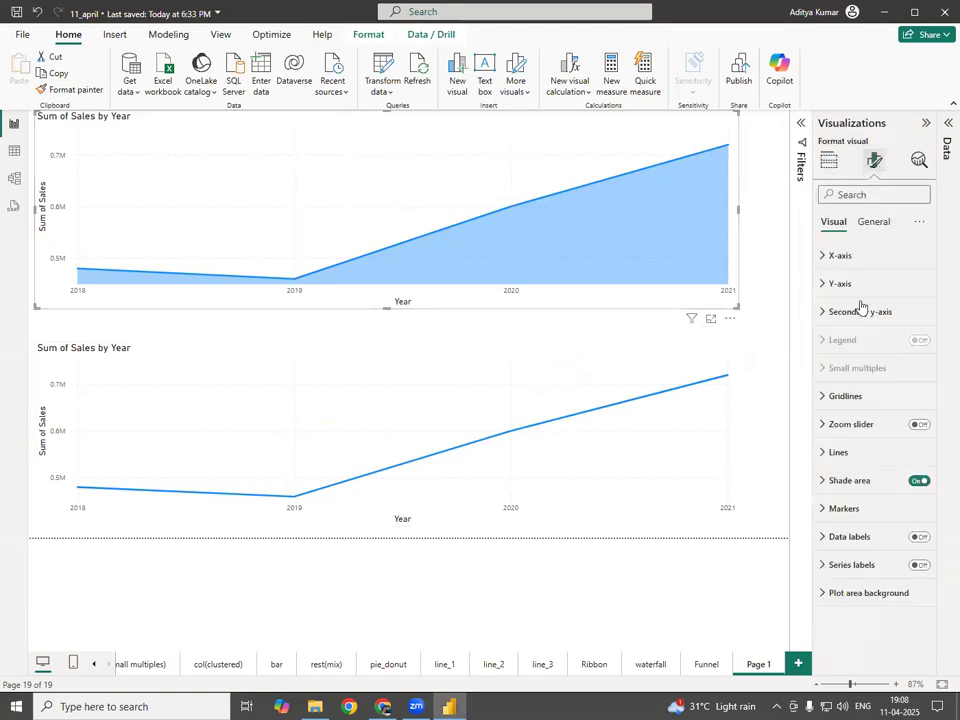
click(918, 482)
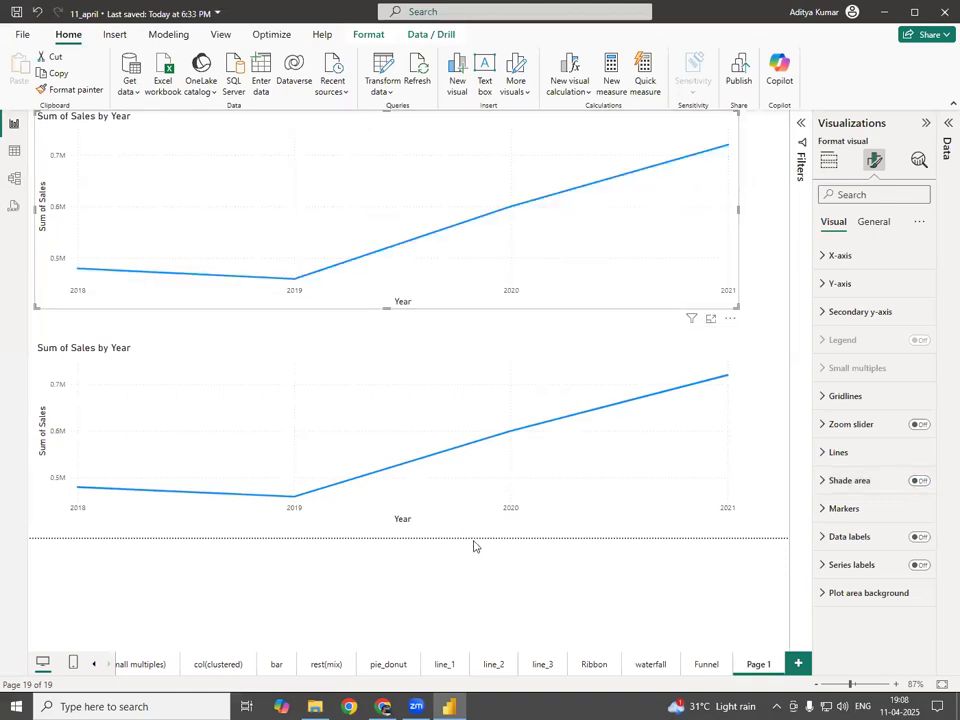
click(451, 431)
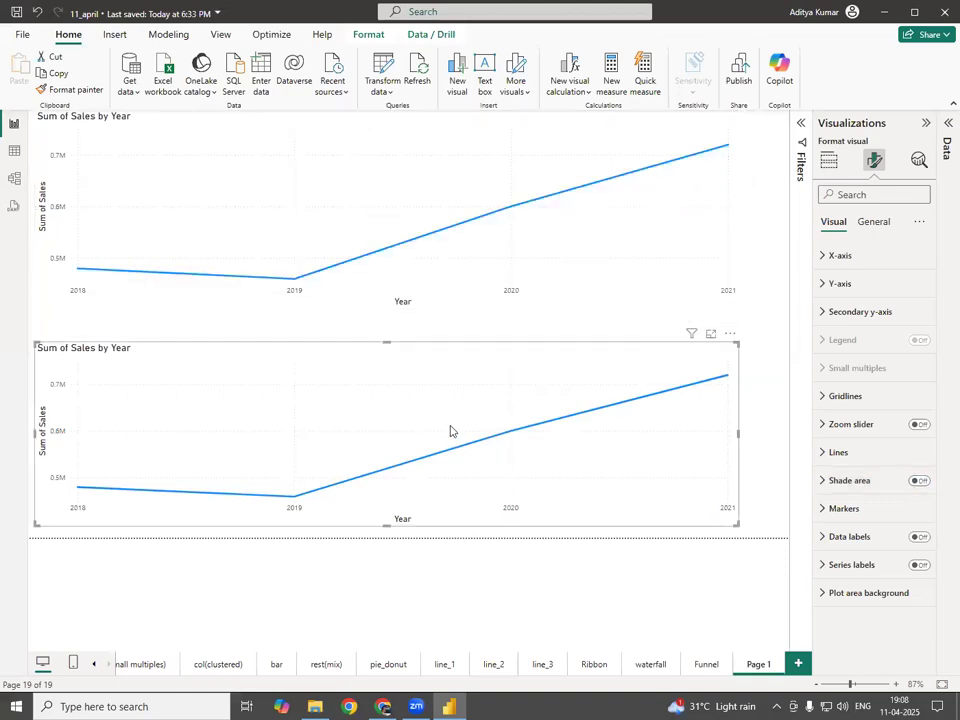
click(920, 482)
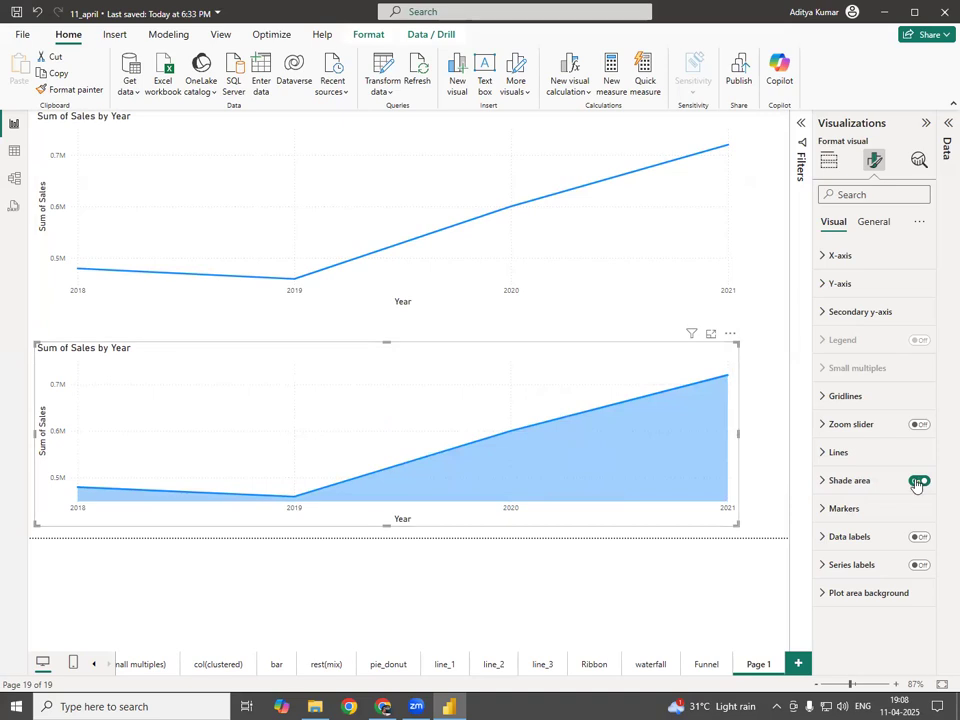
- Undo the line chart's shading and turn the upper area chart's shade area back on
key(ctrl+z)
click(491, 266)
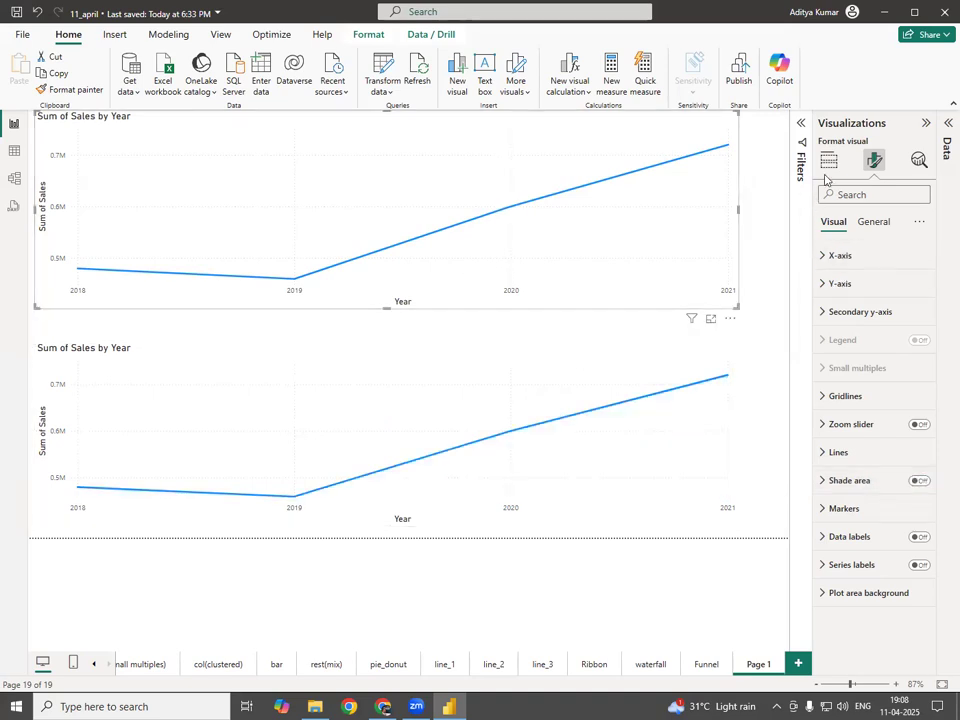
click(920, 481)
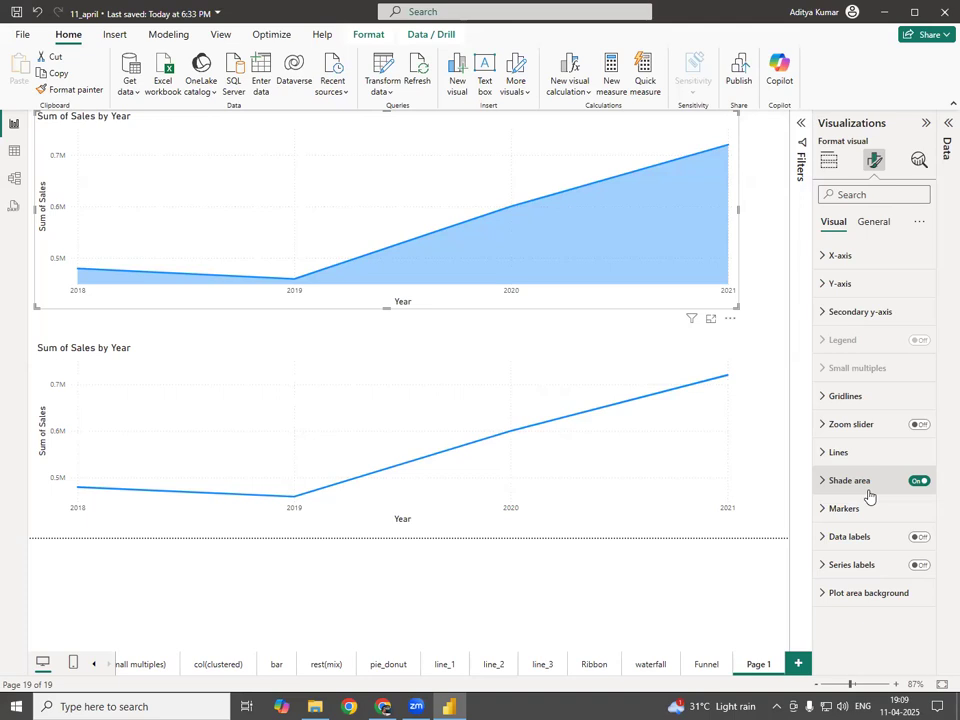
- Rename the current report page as area and add a new blank page after it
double_click(762, 664)
key(BackSpace)
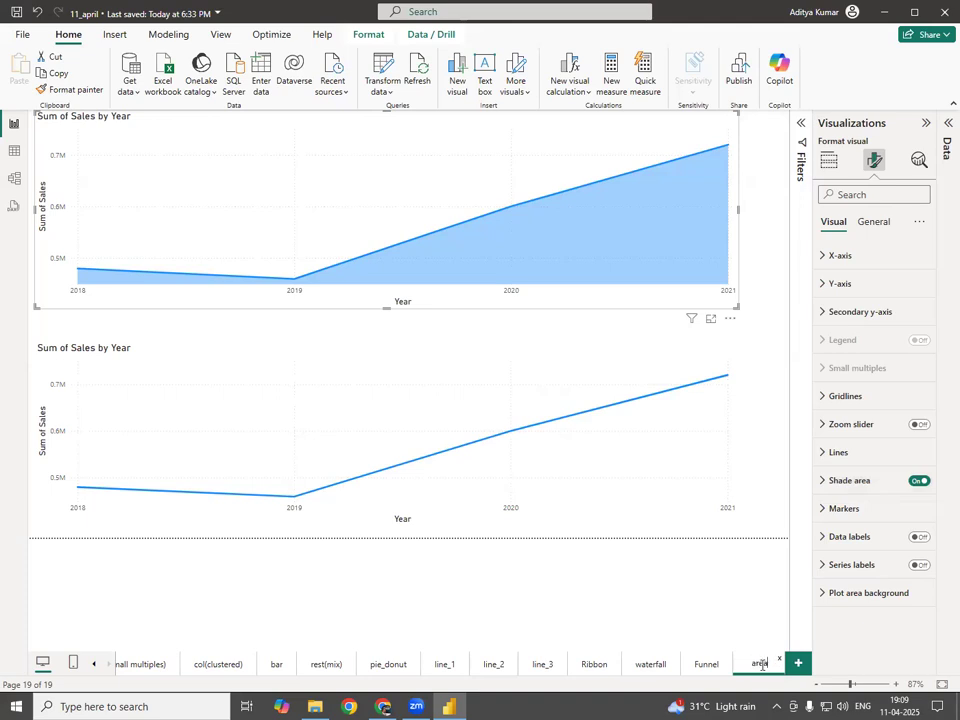
text(area)
key(Return)
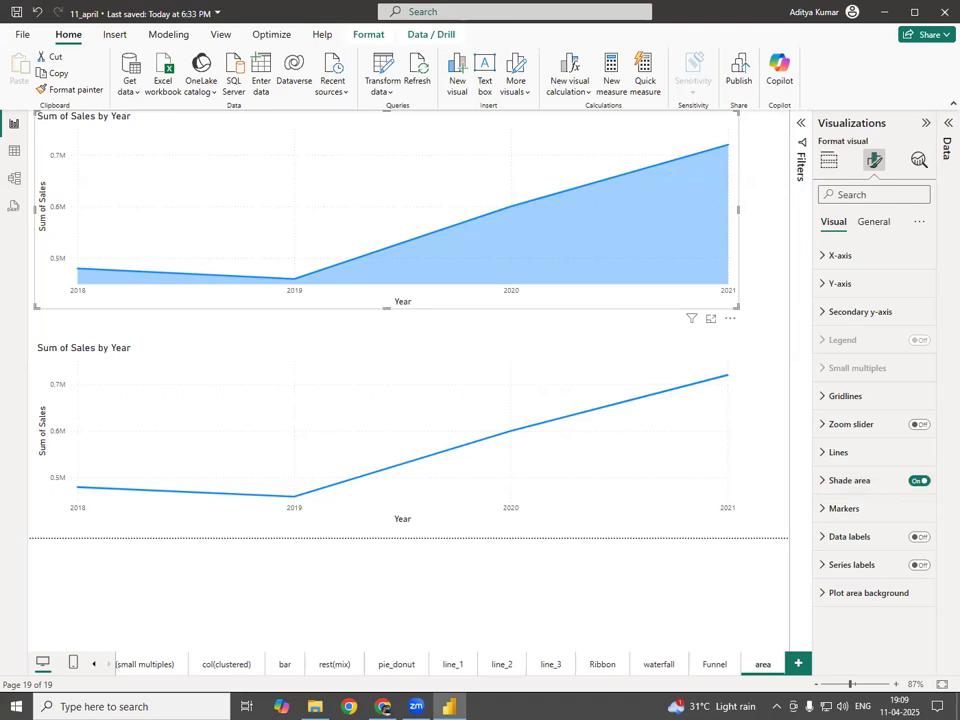
click(798, 664)
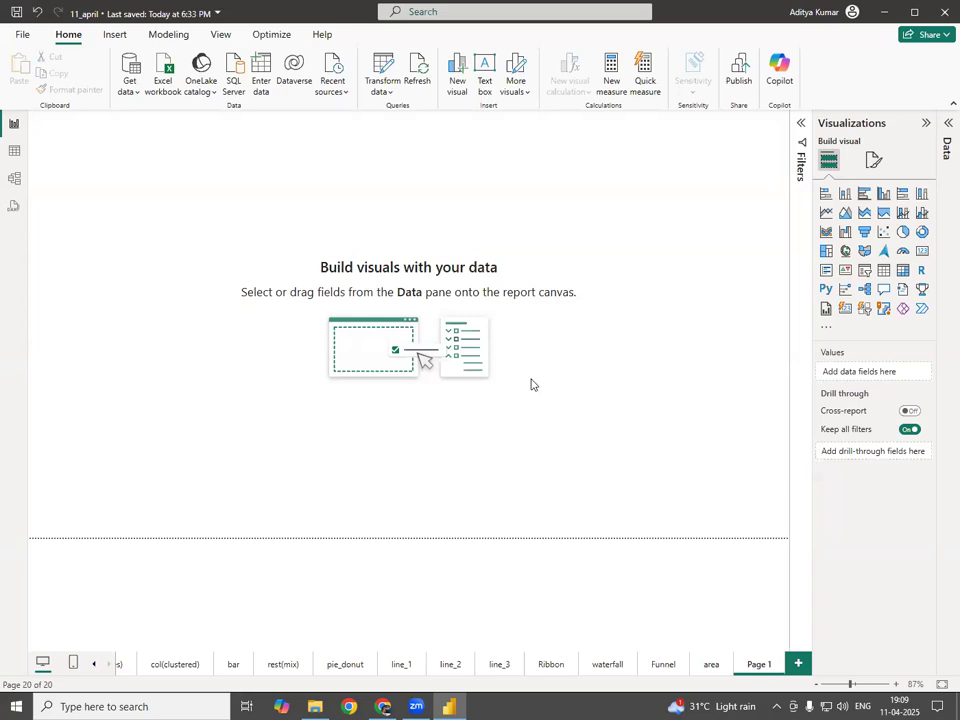
- Handwrite screen annotations on the upper part of the blank page and clear the marks
mouse_move(146, 170)
mouse_down()
mouse_move(148, 214)
mouse_move(178, 160)
mouse_move(192, 200)
mouse_move(213, 181)
mouse_move(201, 212)
mouse_move(232, 212)
mouse_up()
drag(110, 228, 267, 227)
mouse_move(268, 183)
mouse_down()
mouse_move(324, 216)
mouse_move(393, 212)
mouse_up()
drag(275, 234, 430, 239)
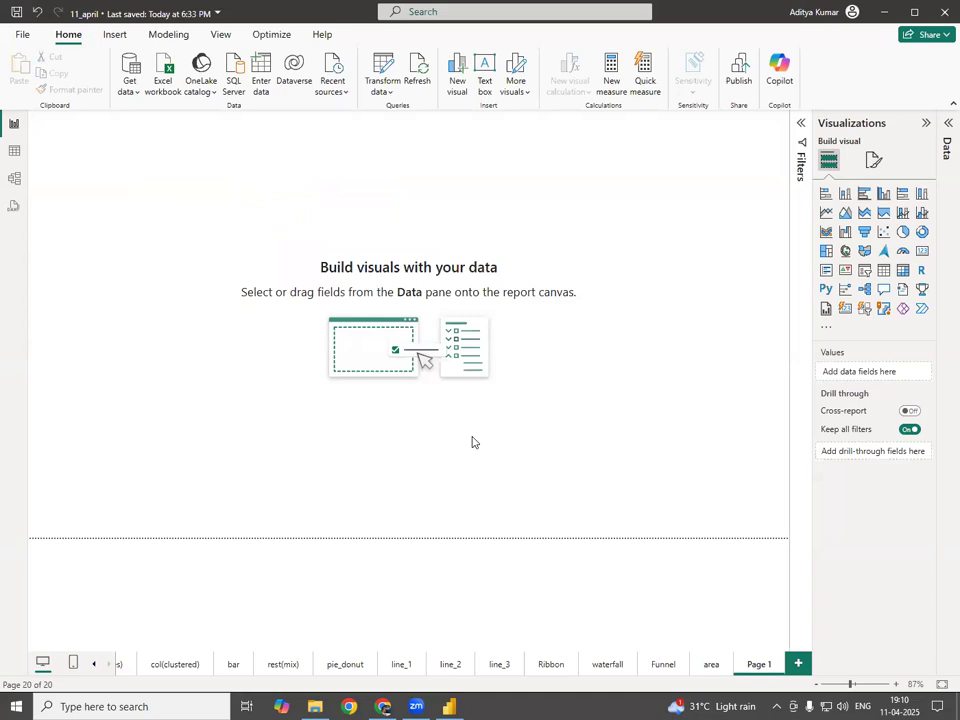
- View the Interview_process data table, return to the report, and circle the Table visual type with a screen annotation
click(14, 152)
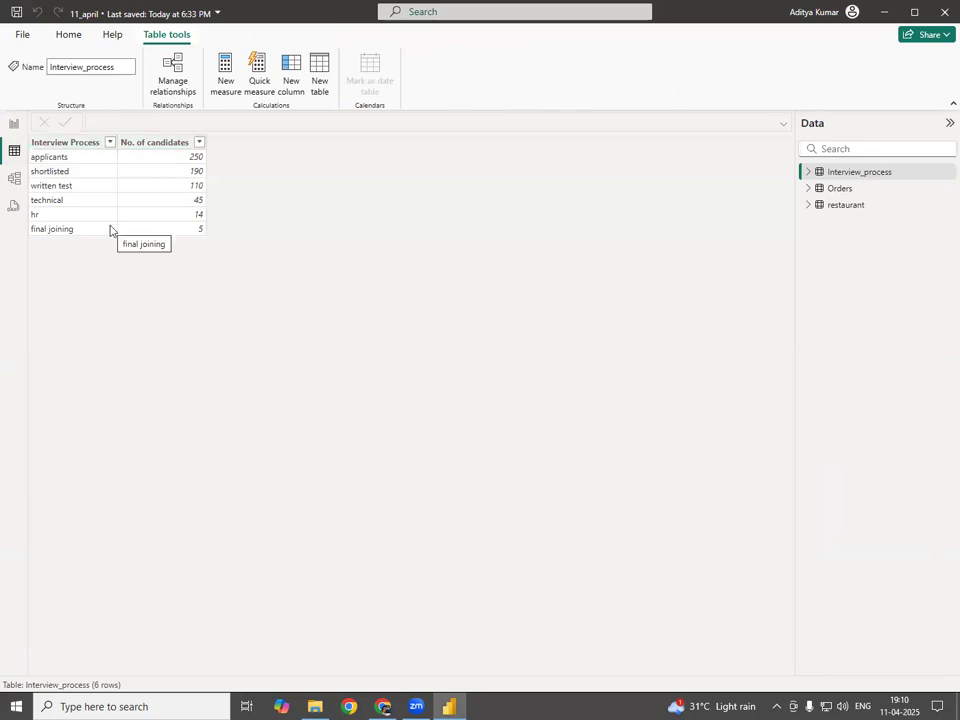
click(14, 130)
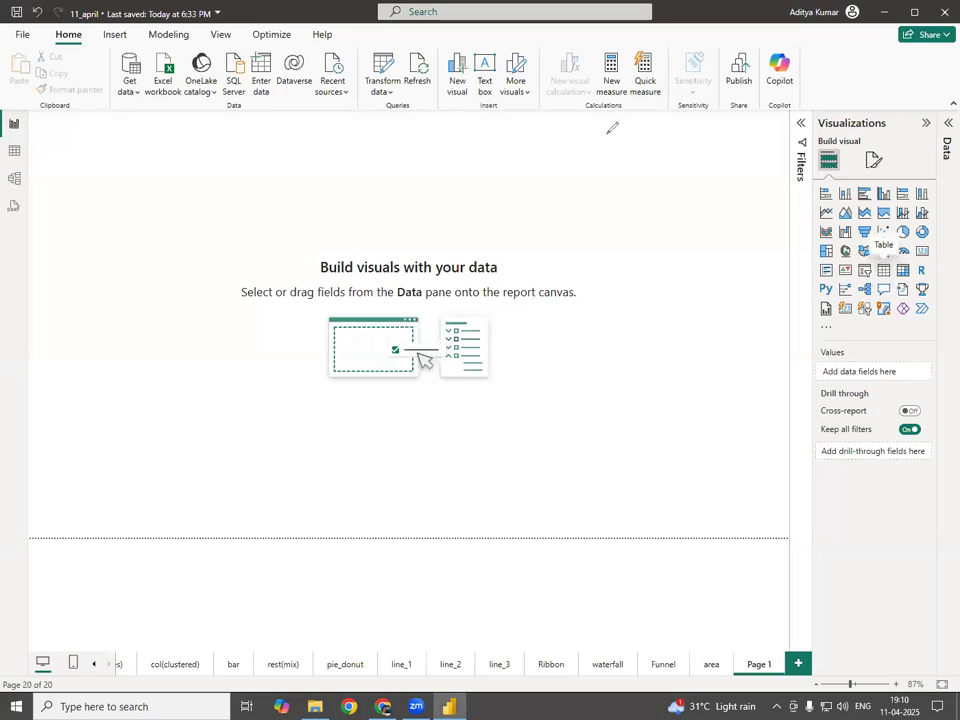
mouse_move(882, 257)
mouse_down()
mouse_move(870, 274)
mouse_move(893, 262)
mouse_up()
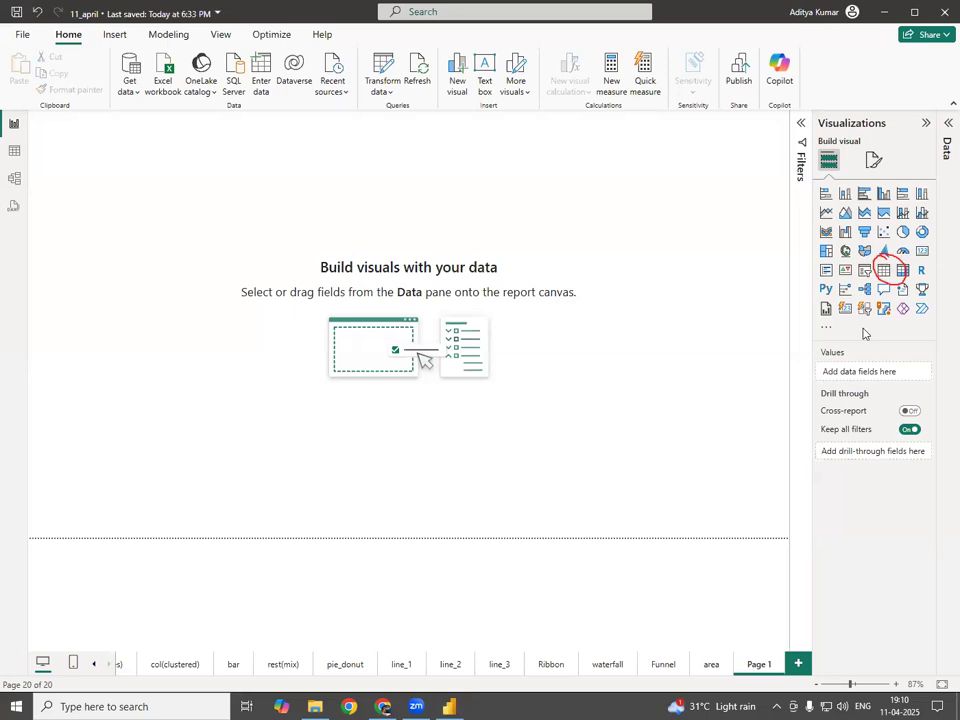
- Insert a table visual with the Interview Process and No. of candidates fields from Interview_process as columns
click(883, 274)
drag(197, 271, 454, 442)
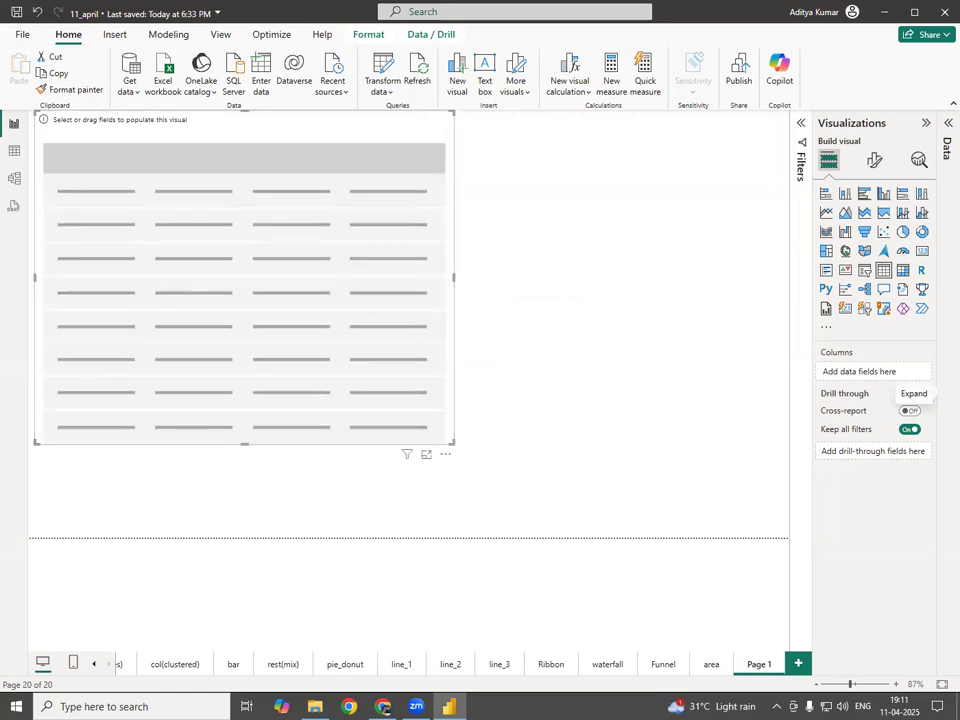
click(946, 385)
click(850, 189)
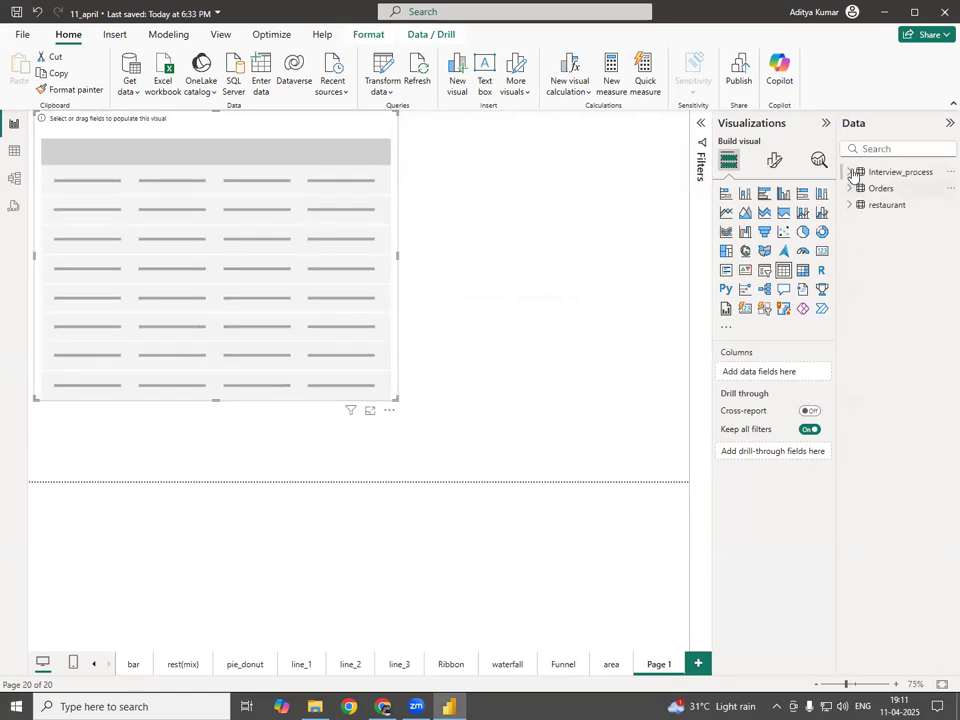
click(849, 172)
drag(905, 188, 785, 376)
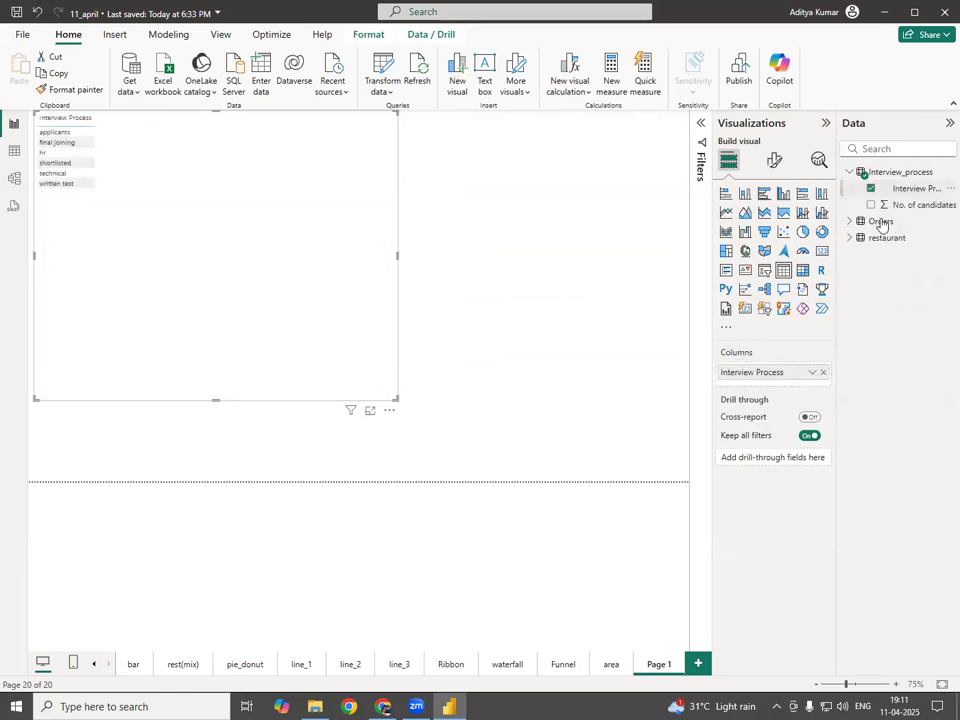
drag(910, 205, 784, 377)
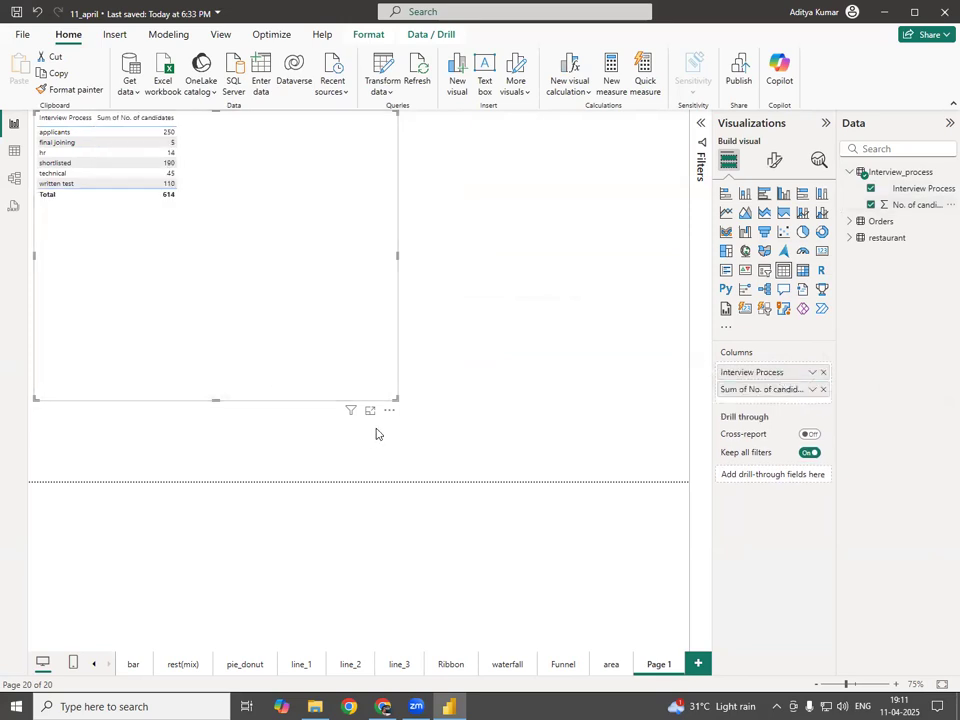
- Turn off the totals row of the interview process table
click(896, 685)
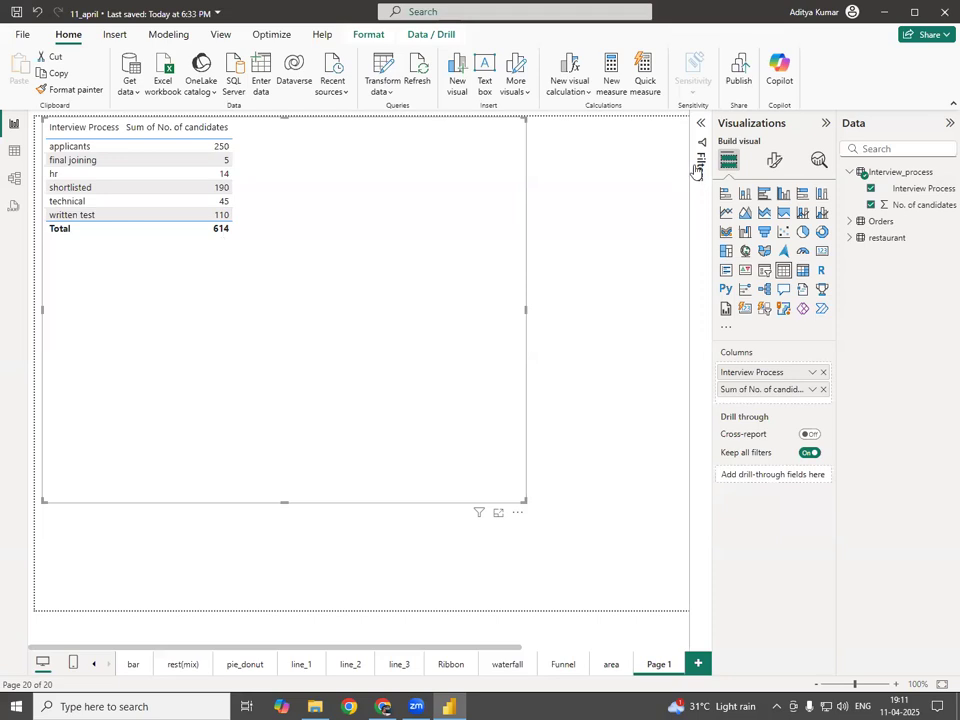
click(775, 160)
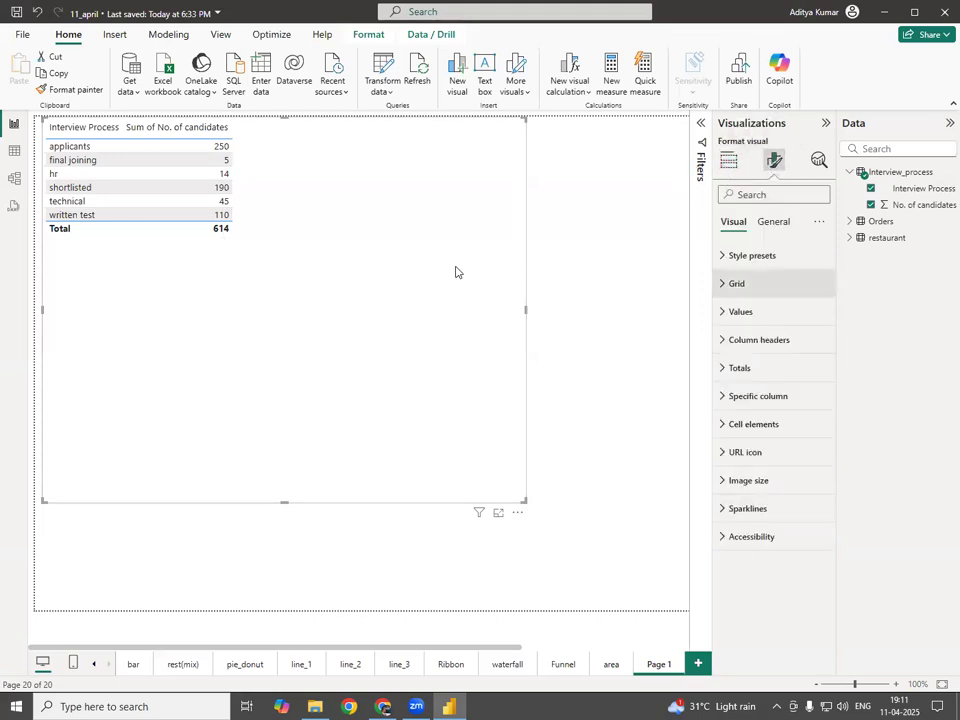
click(724, 370)
click(812, 403)
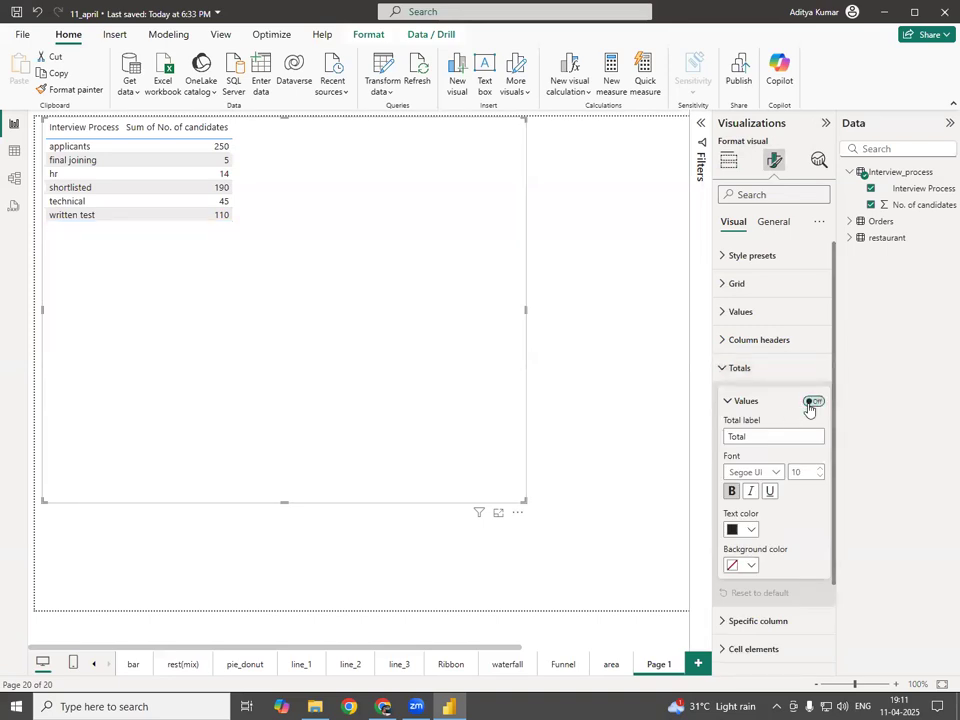
click(725, 368)
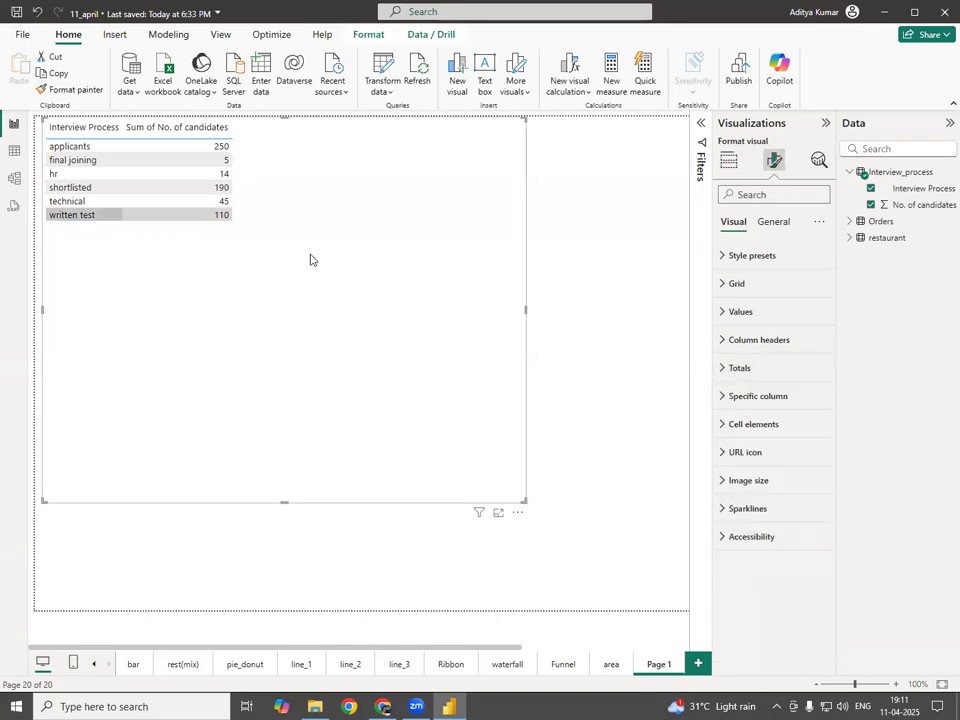
- Reduce the interview process table's height and width so its frame fits closely around its rows and columns
click(296, 503)
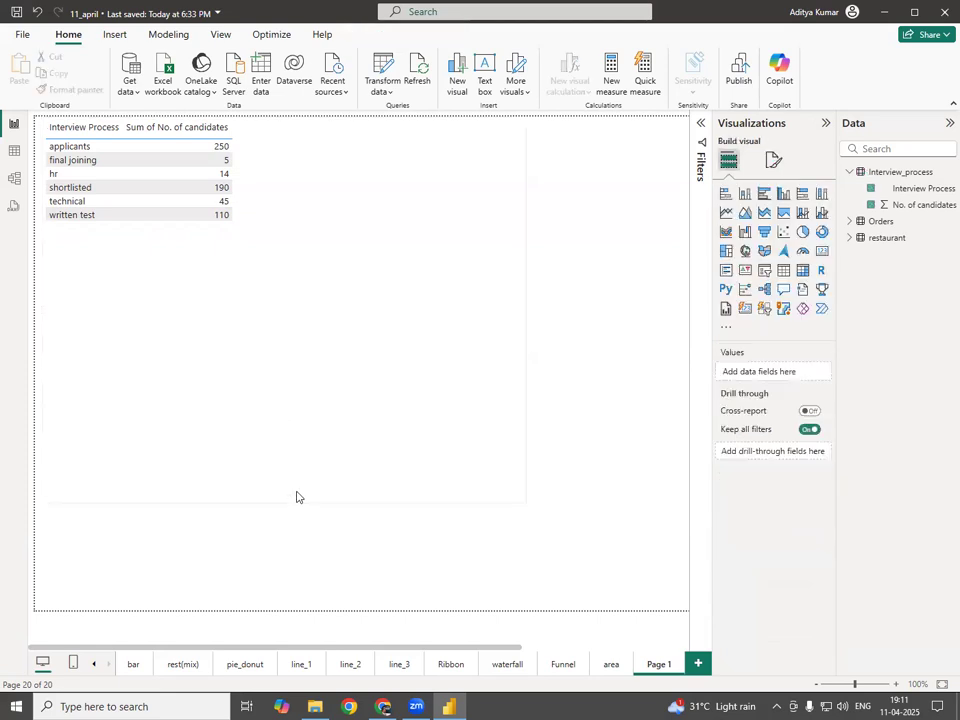
click(285, 505)
drag(285, 507, 236, 258)
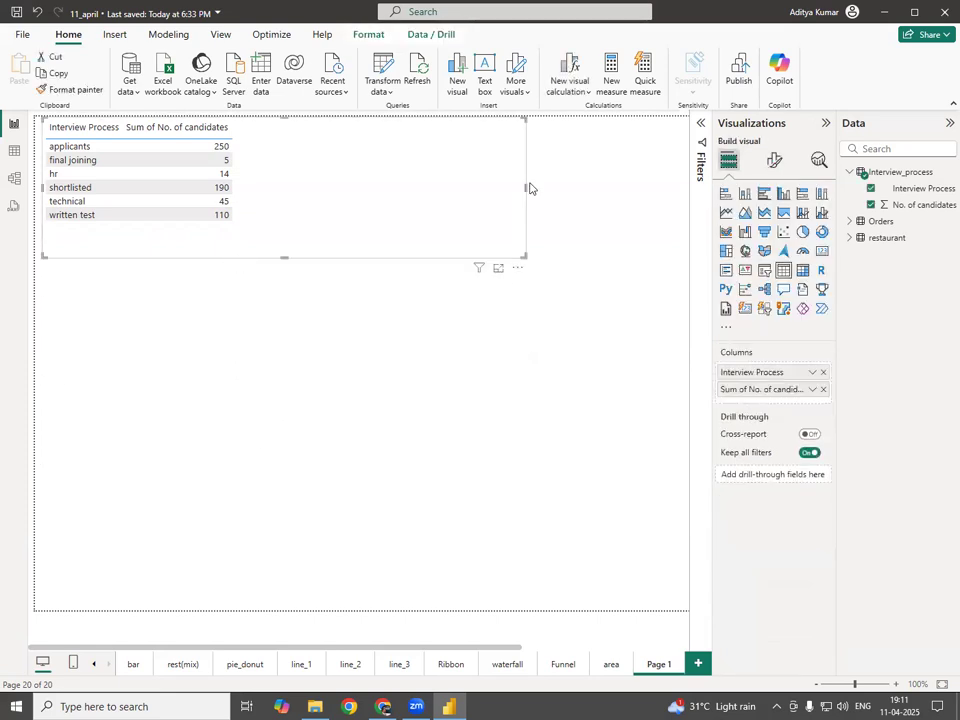
drag(526, 187, 249, 184)
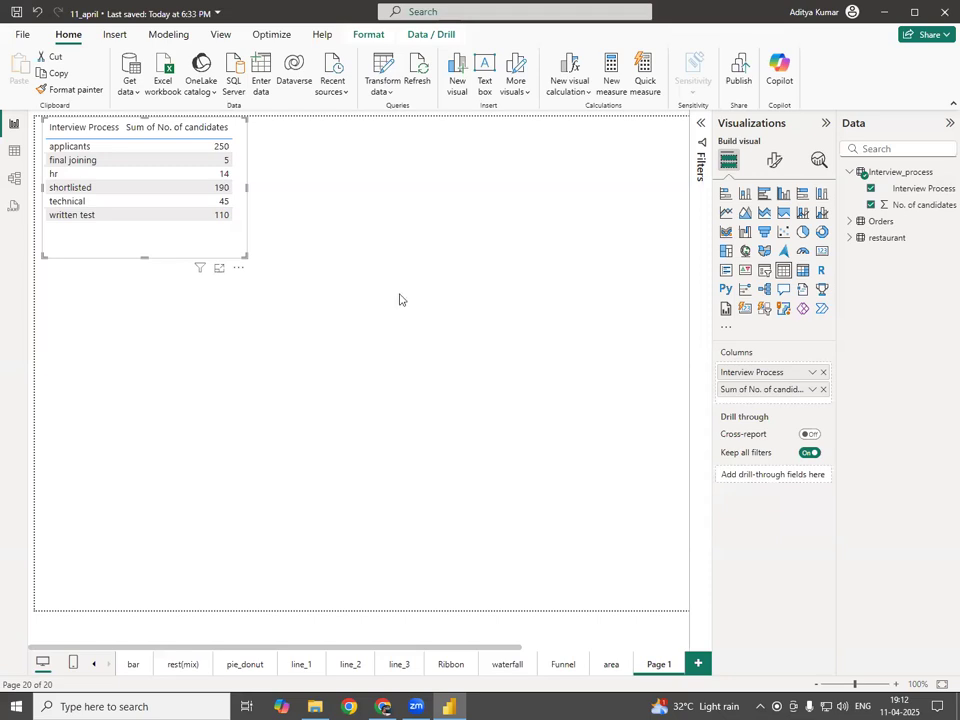
- Insert a second table visual below the interview process table with the restaurant day field as its first column
click(398, 298)
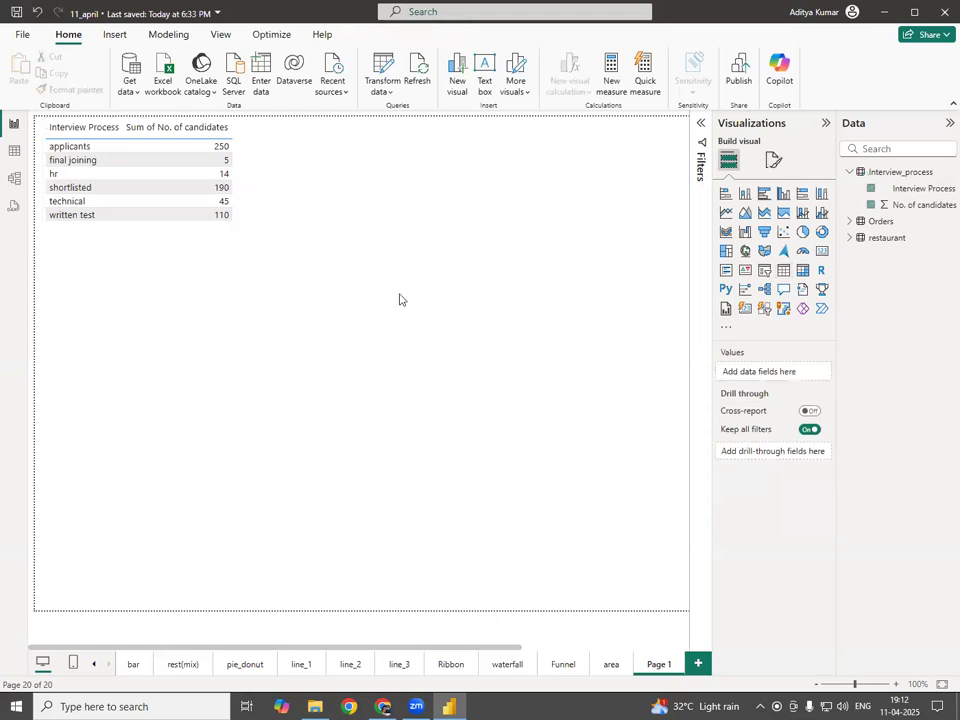
click(783, 270)
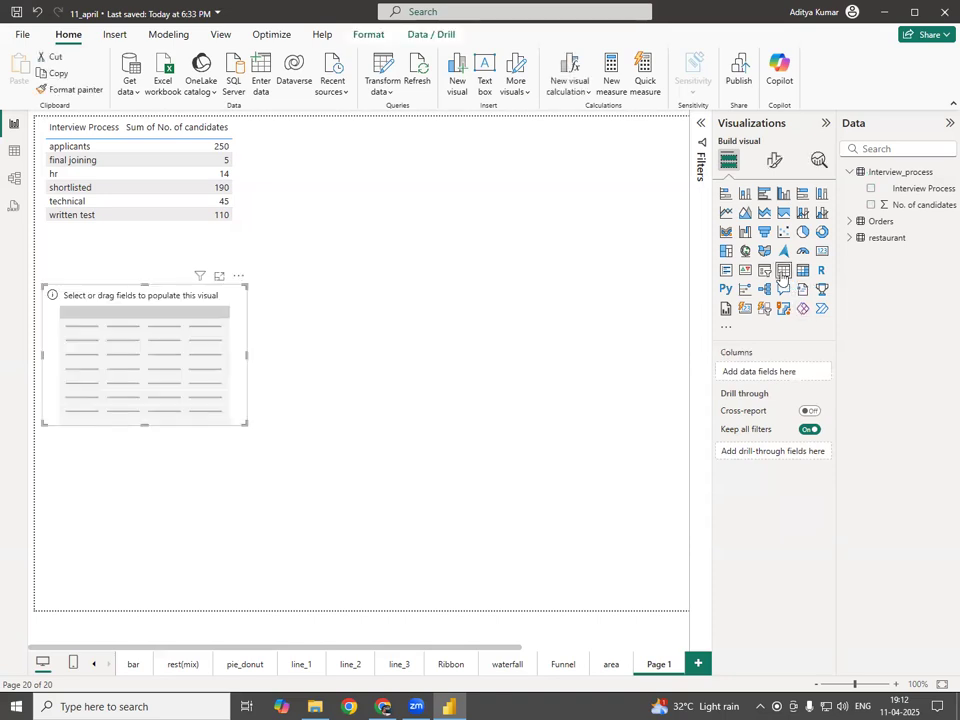
click(849, 172)
click(849, 205)
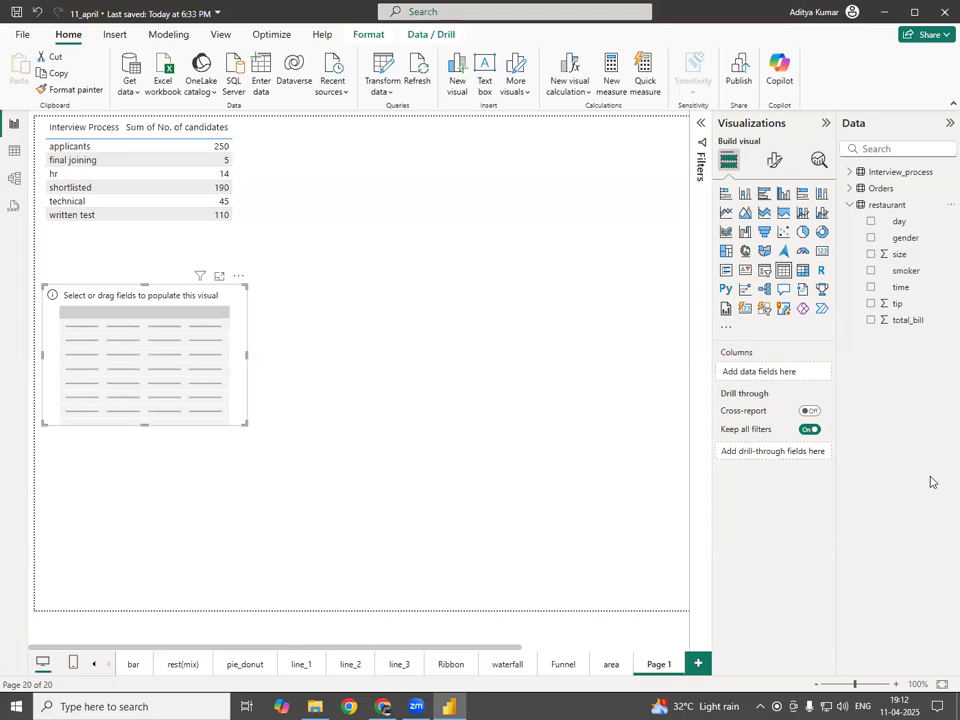
drag(903, 228, 777, 378)
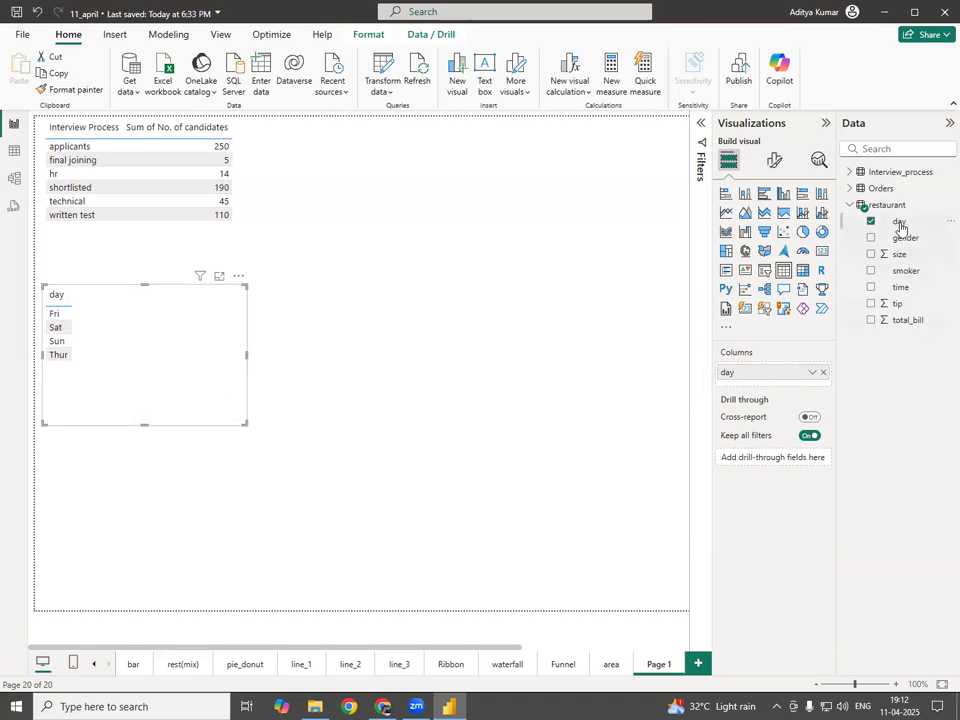
- Add day again as a Count column and total_bill as a third column in the restaurant table
drag(900, 225, 765, 386)
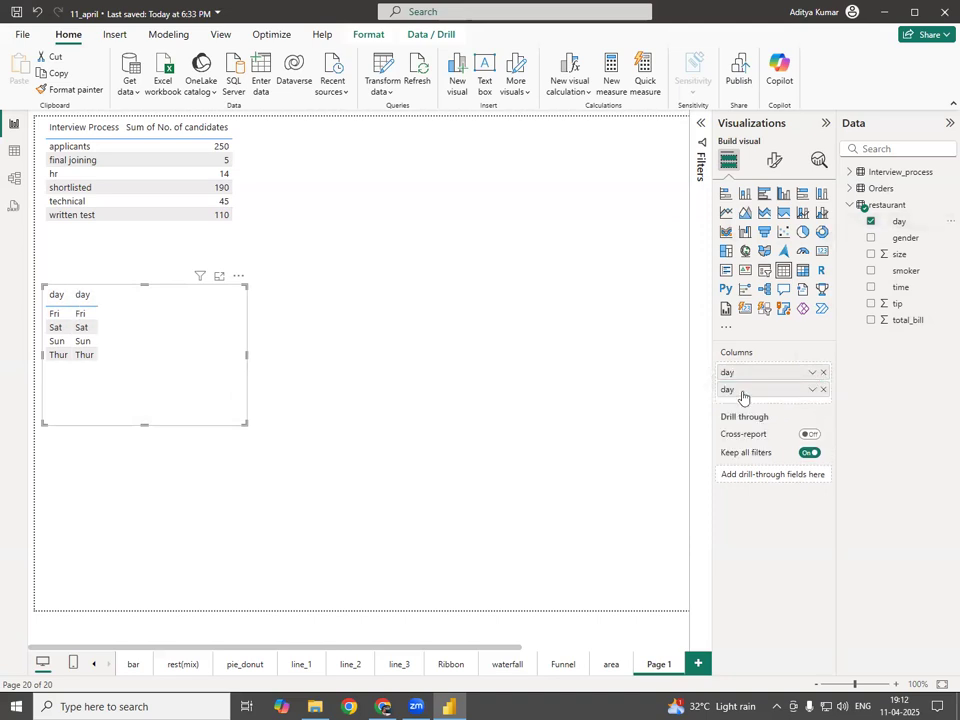
click(812, 390)
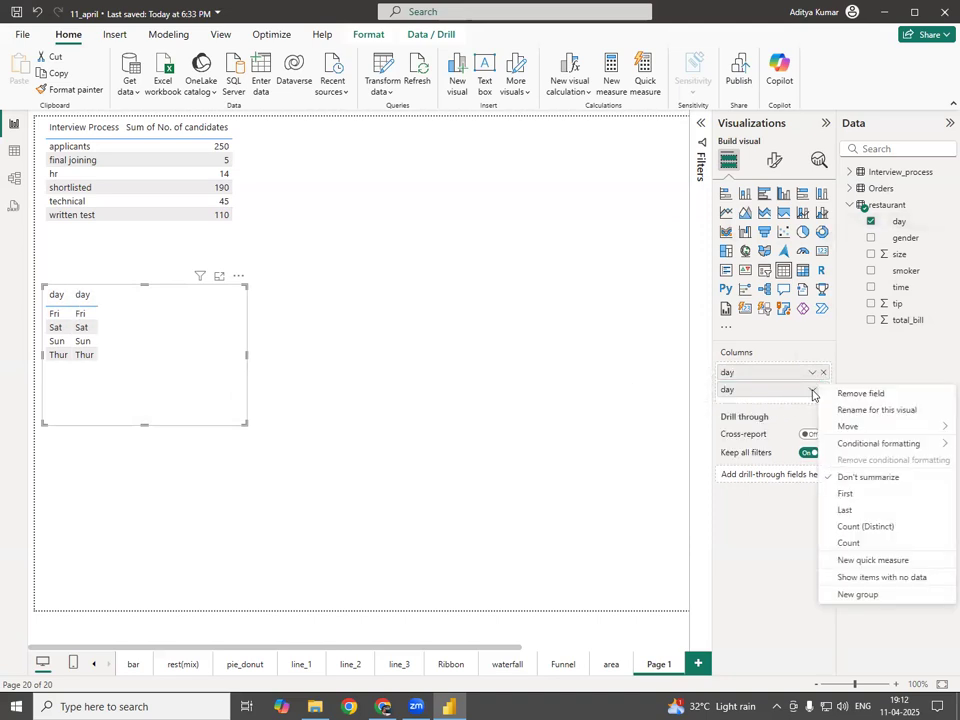
click(852, 543)
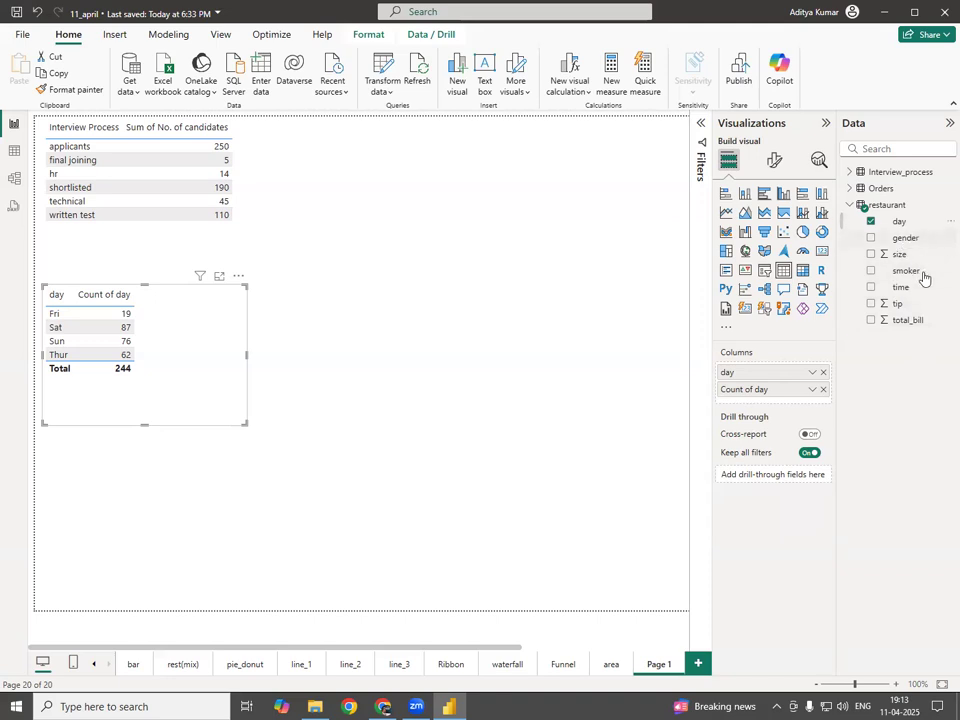
drag(912, 322, 776, 401)
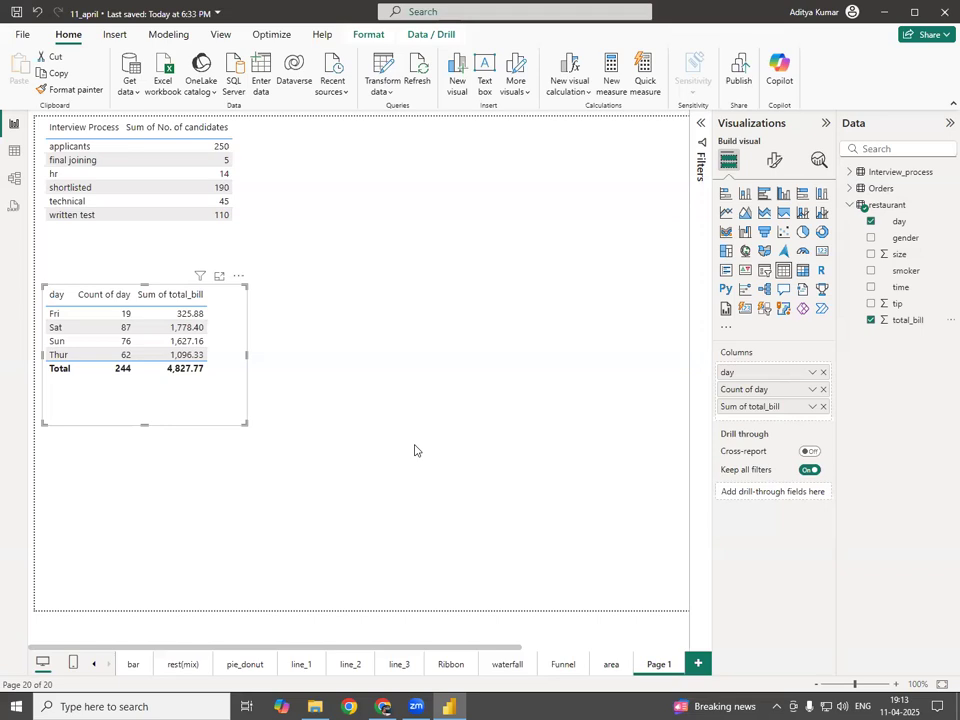
- Collapse the field list and the visual-building area, and move the restaurant table further right on the page
click(950, 122)
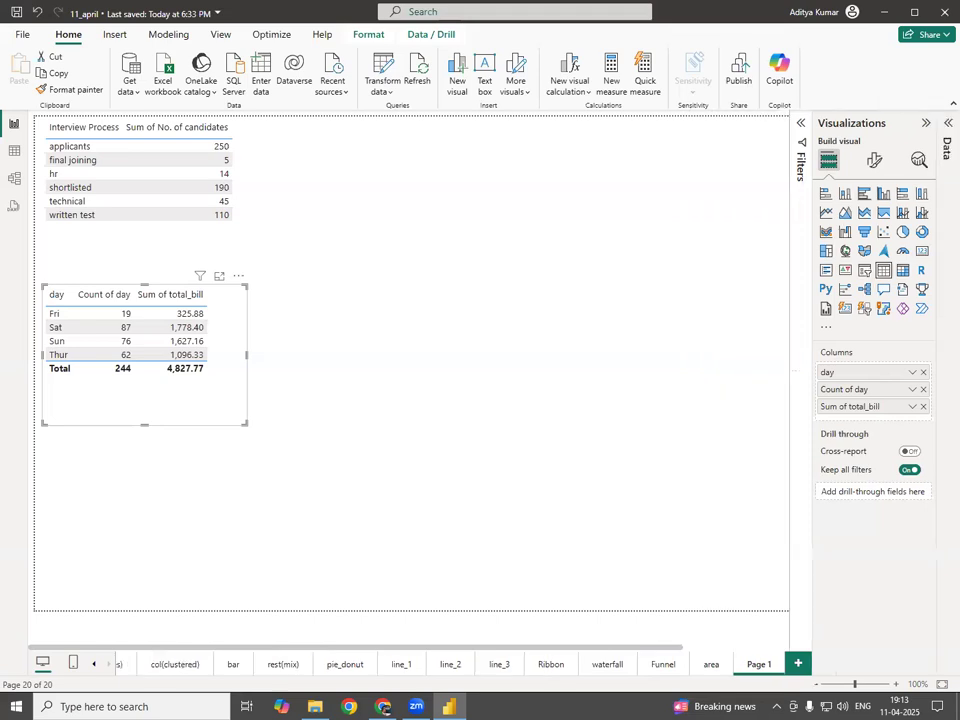
click(925, 122)
drag(219, 407, 288, 420)
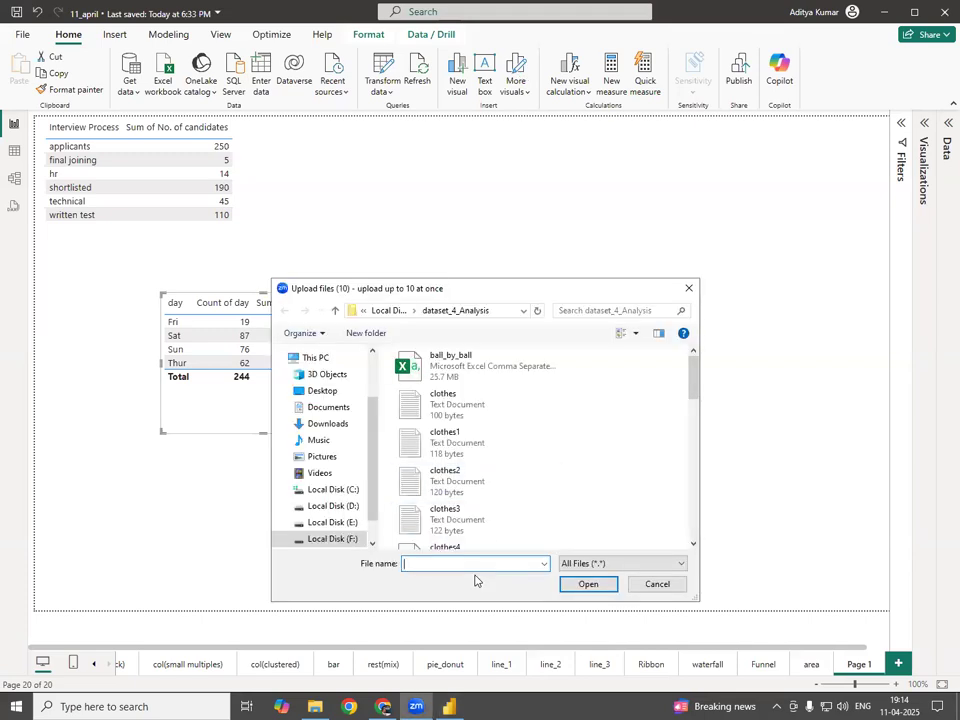
- Choose restaurant.csv from the dataset_4_Analysis folder and submit it for upload in the Zoom file dialog
text(re)
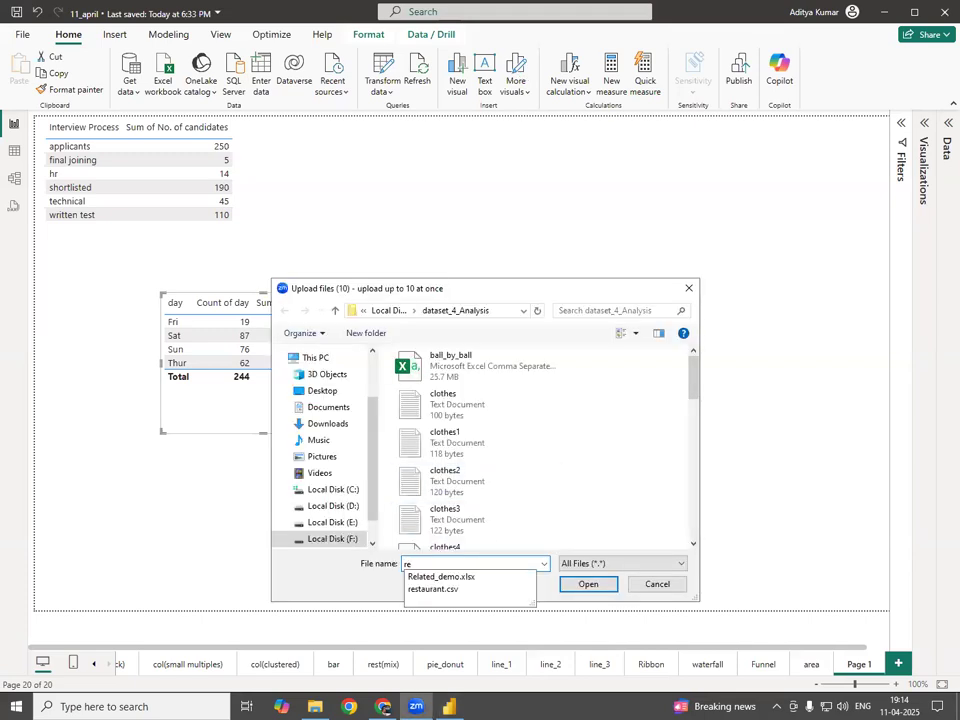
click(484, 589)
click(587, 584)
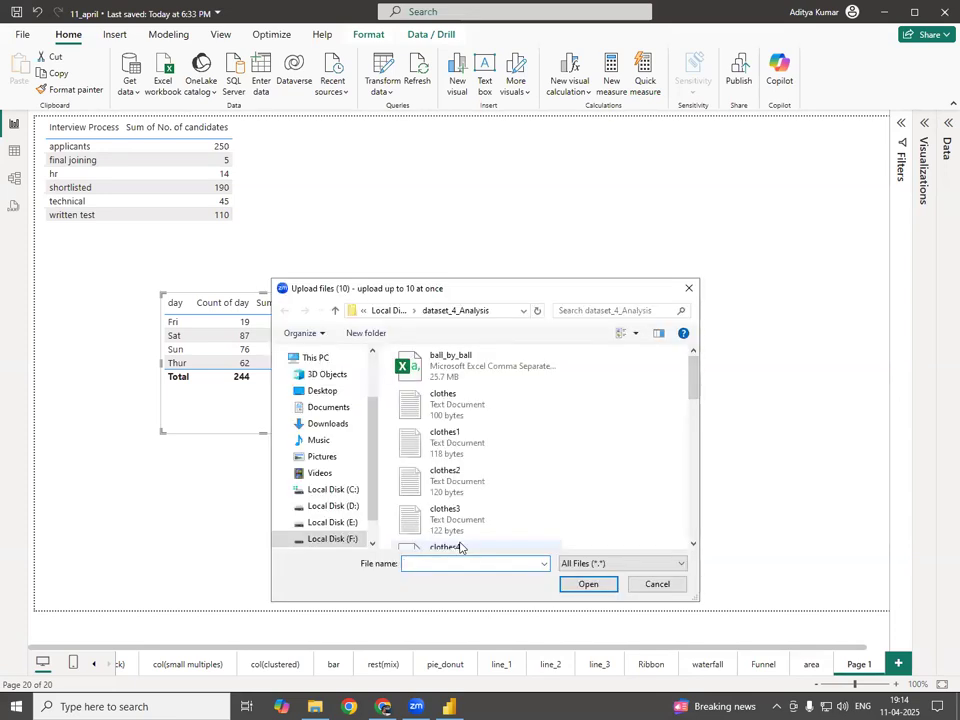
text(re)
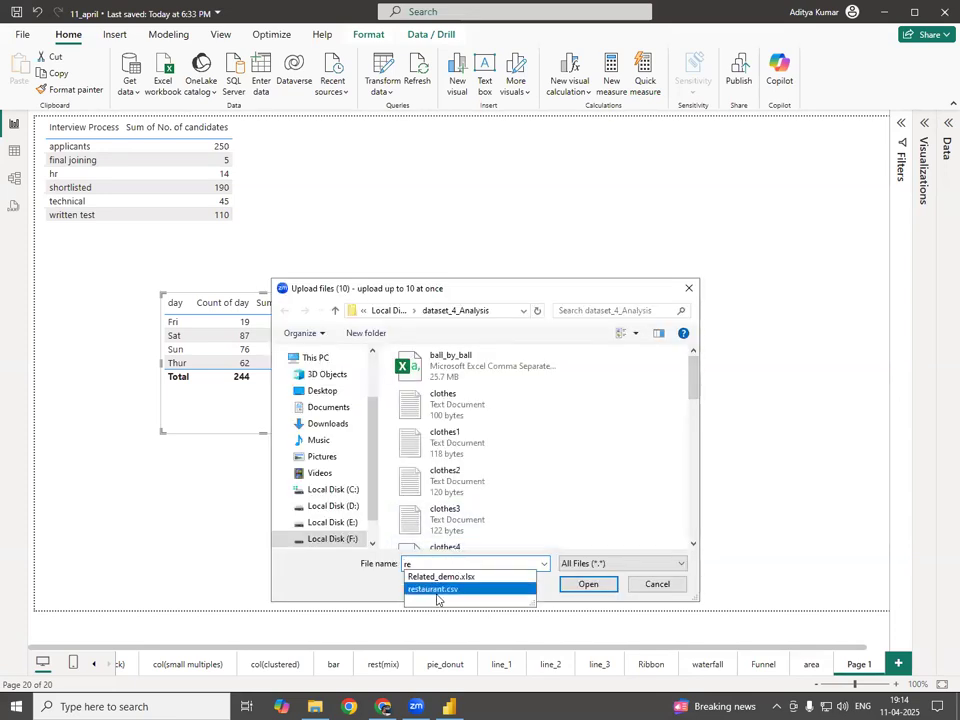
click(436, 589)
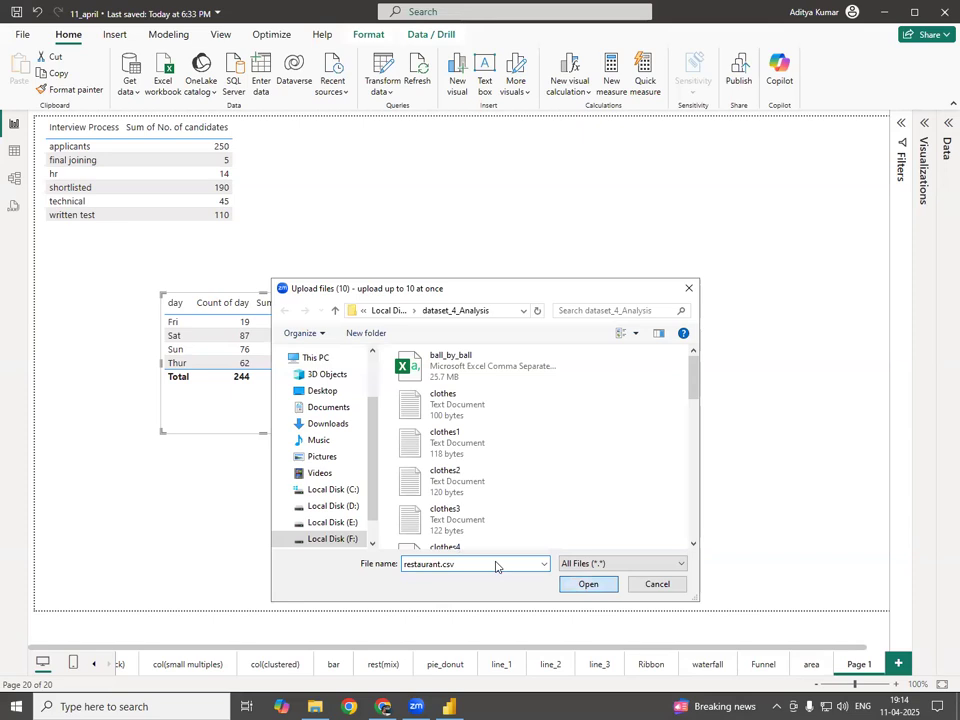
key(Return)
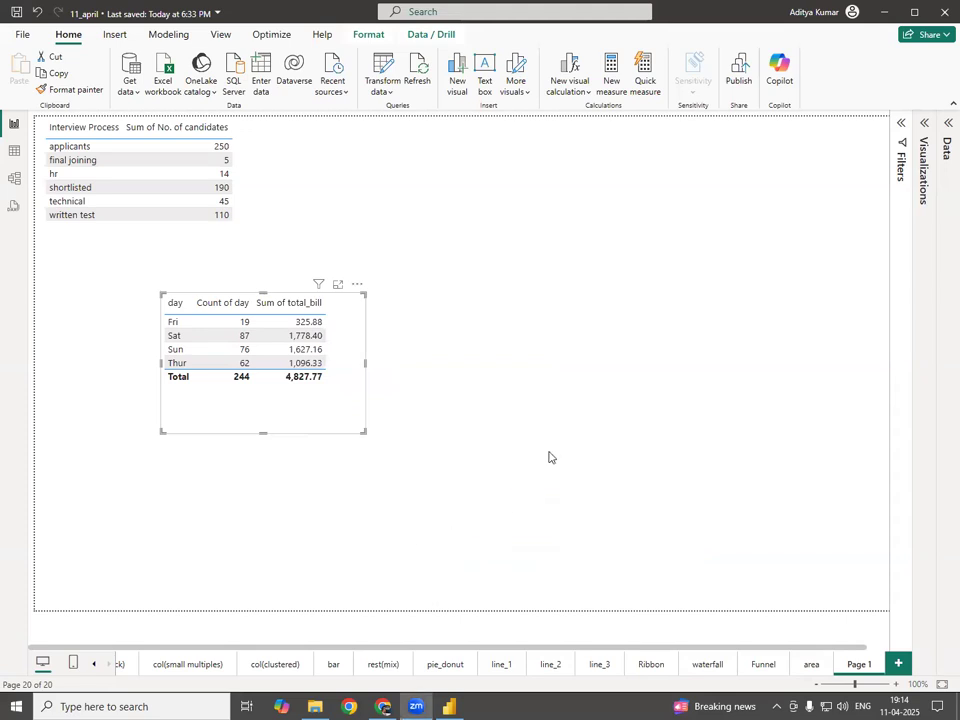
- Expand the visual-building area and the field list again for the selected restaurant table
click(924, 125)
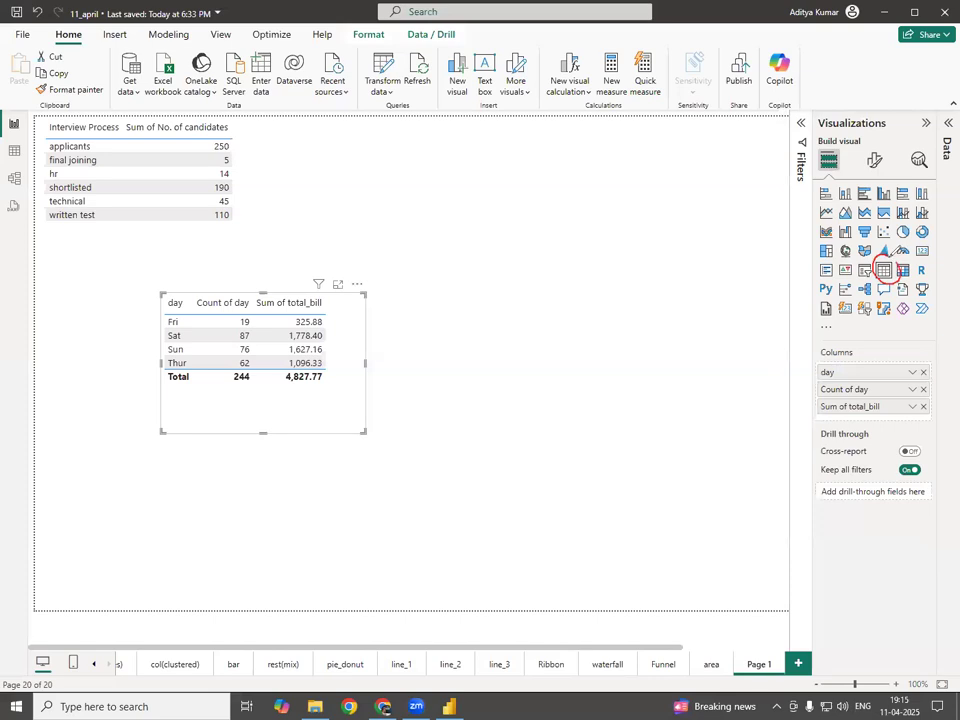
mouse_move(870, 262)
mouse_down()
mouse_move(561, 229)
mouse_move(407, 291)
mouse_move(392, 308)
mouse_move(409, 316)
mouse_up()
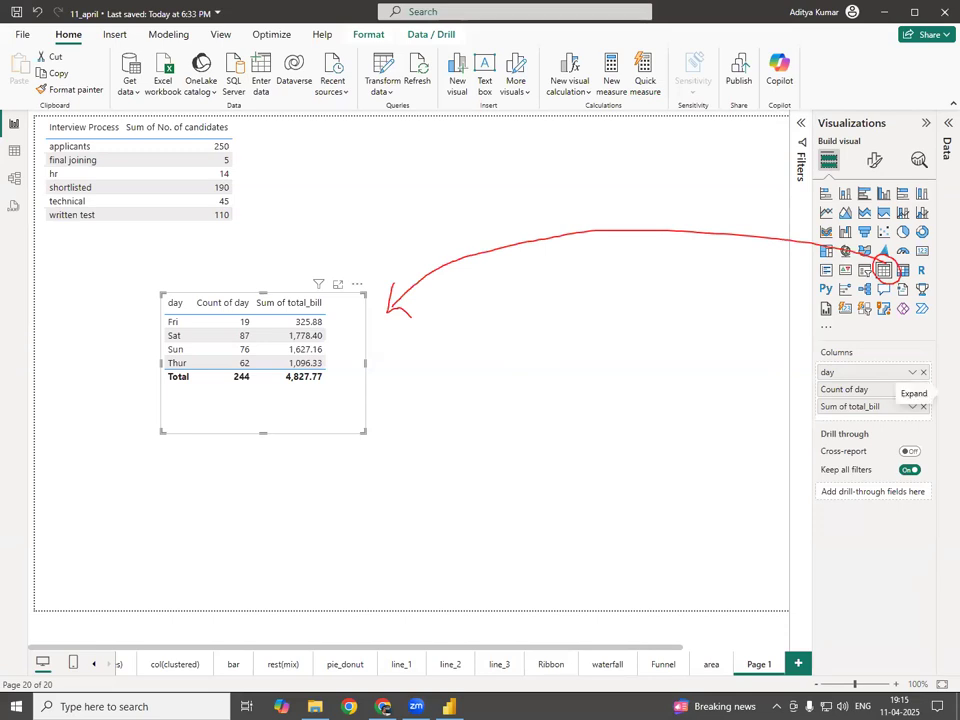
click(946, 440)
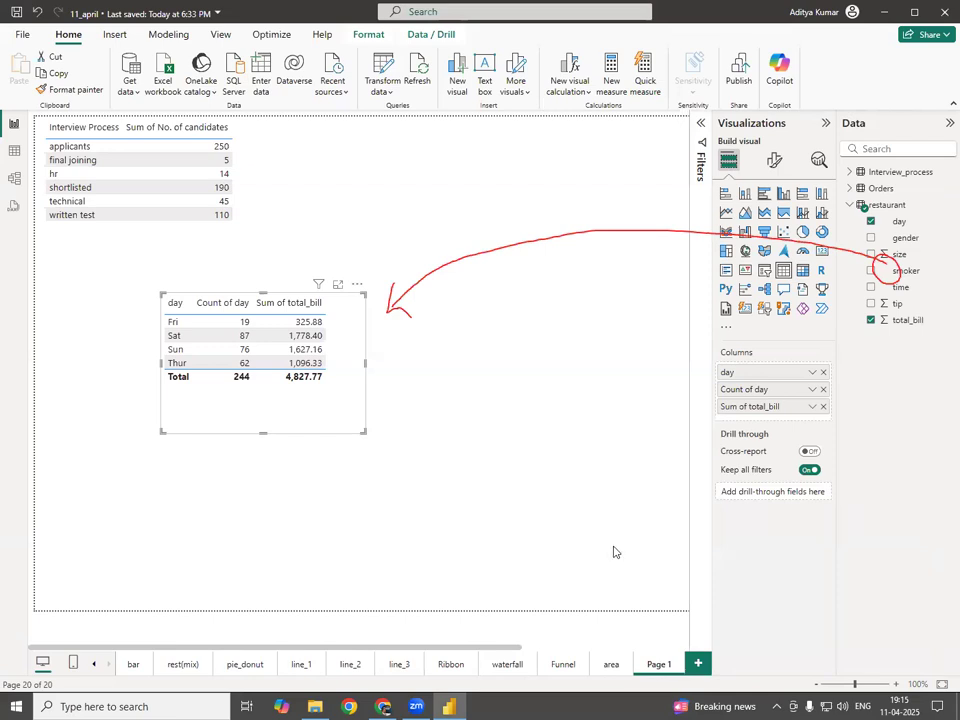
key(e)
mouse_move(905, 212)
mouse_down()
mouse_move(866, 214)
mouse_move(890, 233)
mouse_move(872, 224)
mouse_move(780, 300)
mouse_move(742, 368)
mouse_move(738, 358)
mouse_move(748, 360)
mouse_up()
drag(157, 287, 180, 267)
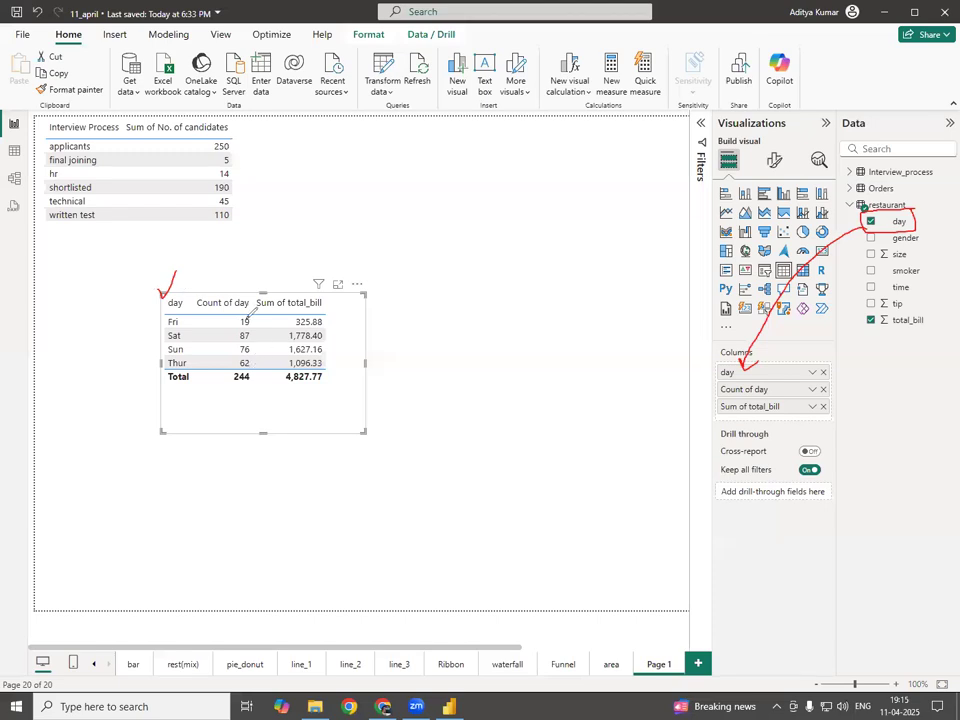
mouse_move(811, 300)
mouse_down()
mouse_move(774, 388)
mouse_move(823, 396)
mouse_up()
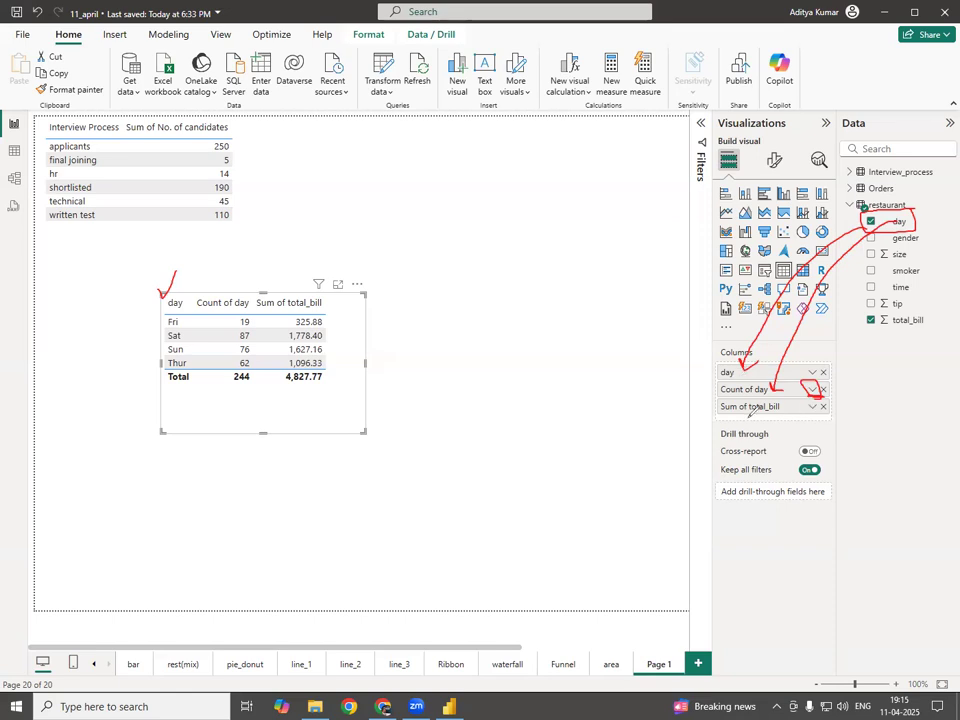
mouse_move(934, 312)
mouse_down()
mouse_move(855, 318)
mouse_move(945, 325)
mouse_move(842, 408)
mouse_move(800, 406)
mouse_move(814, 418)
mouse_up()
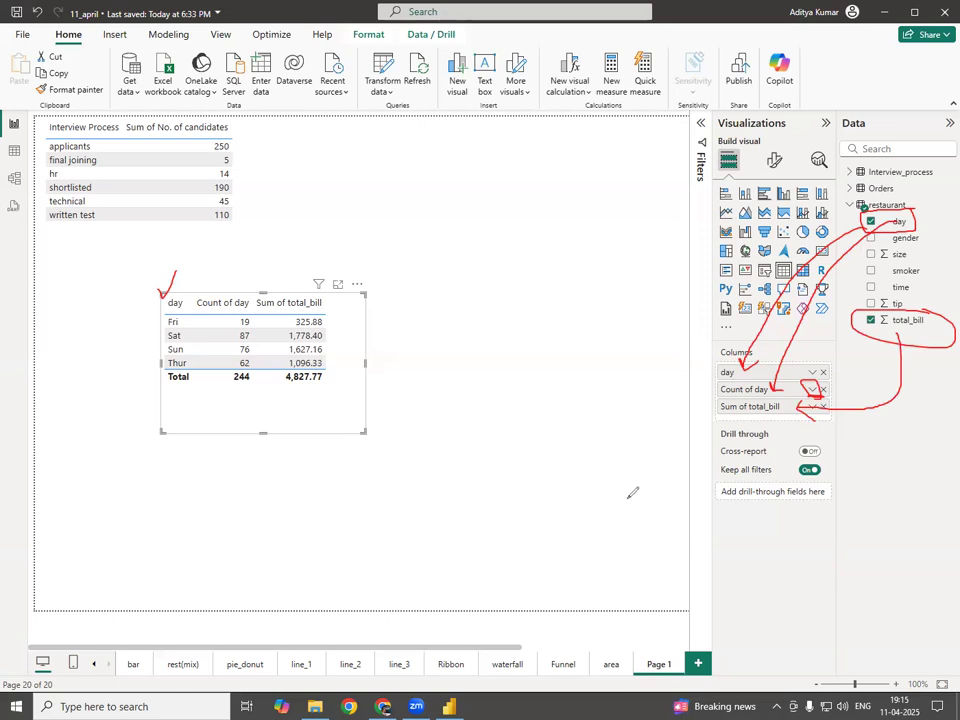
key(Escape)
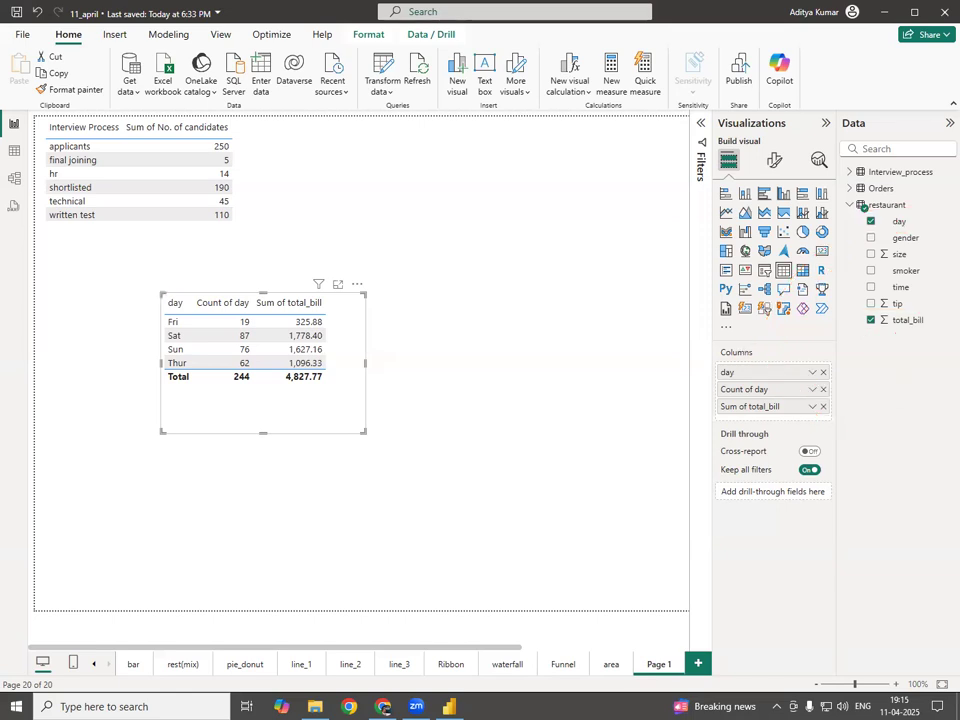
- Enlarge the restaurant table's frame in both width and height by extending its lower-right corner
click(363, 434)
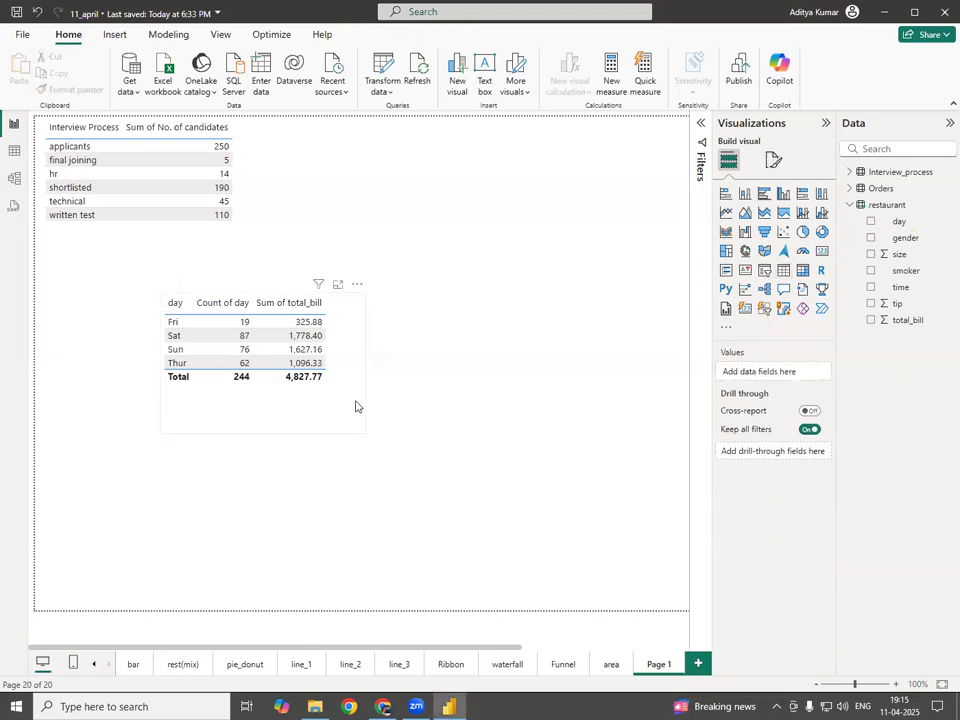
click(356, 406)
drag(364, 434, 419, 452)
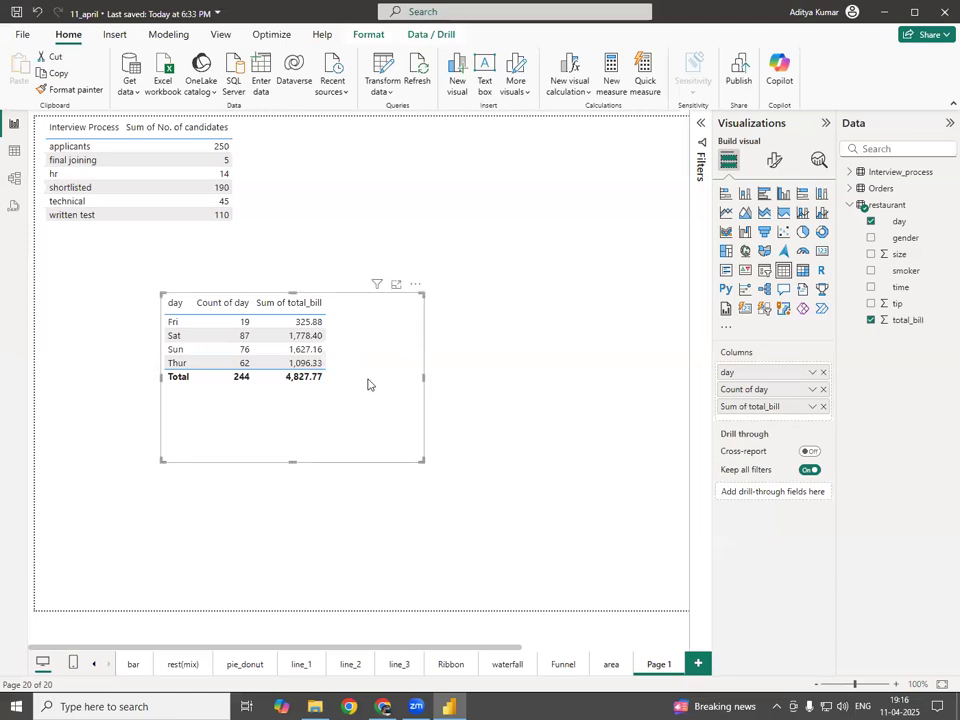
- Try the None, Minimal, Bold header and Alternating rows style presets on the restaurant table
click(776, 162)
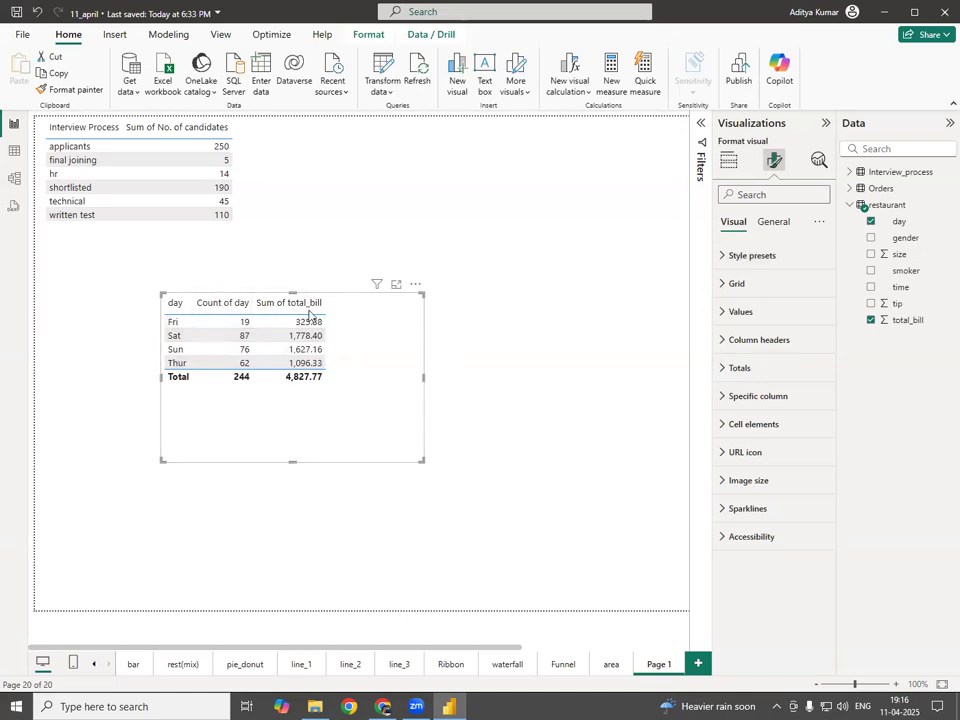
click(725, 262)
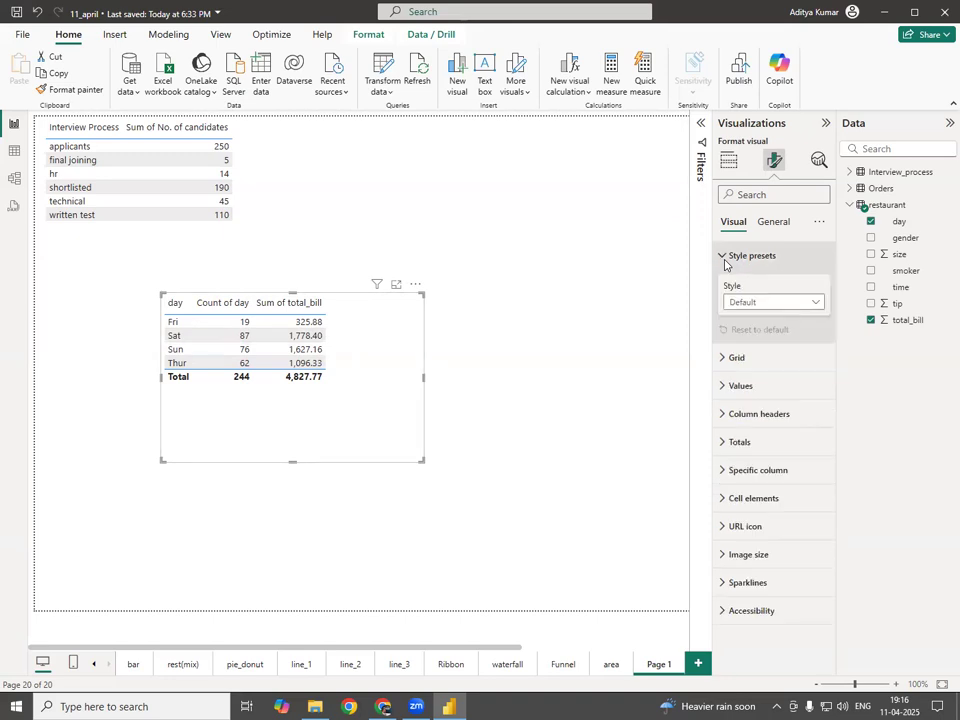
click(810, 303)
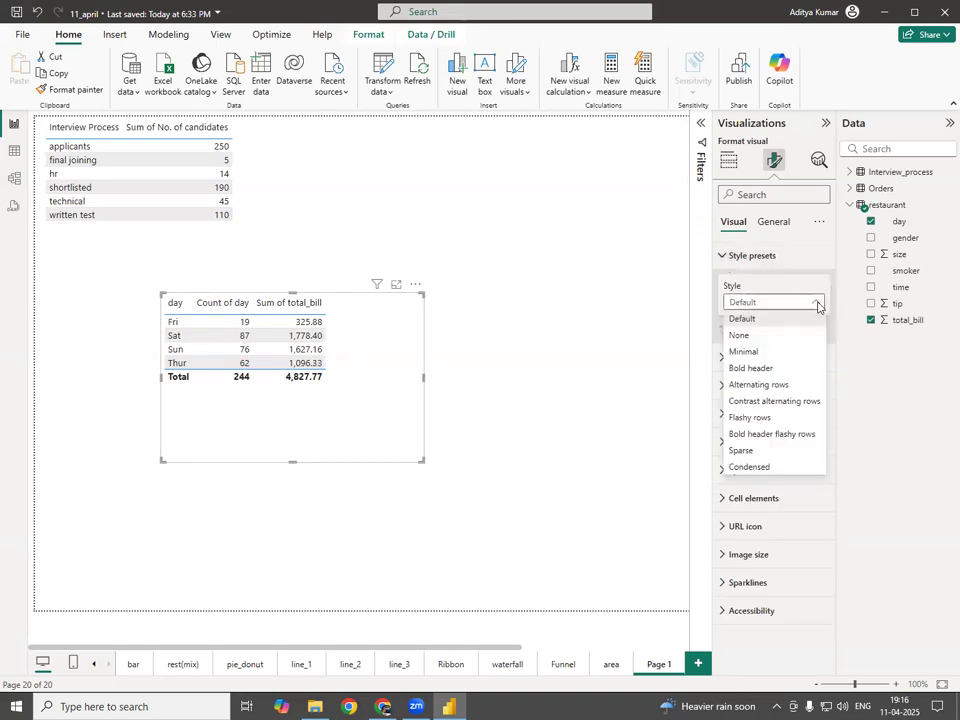
click(757, 337)
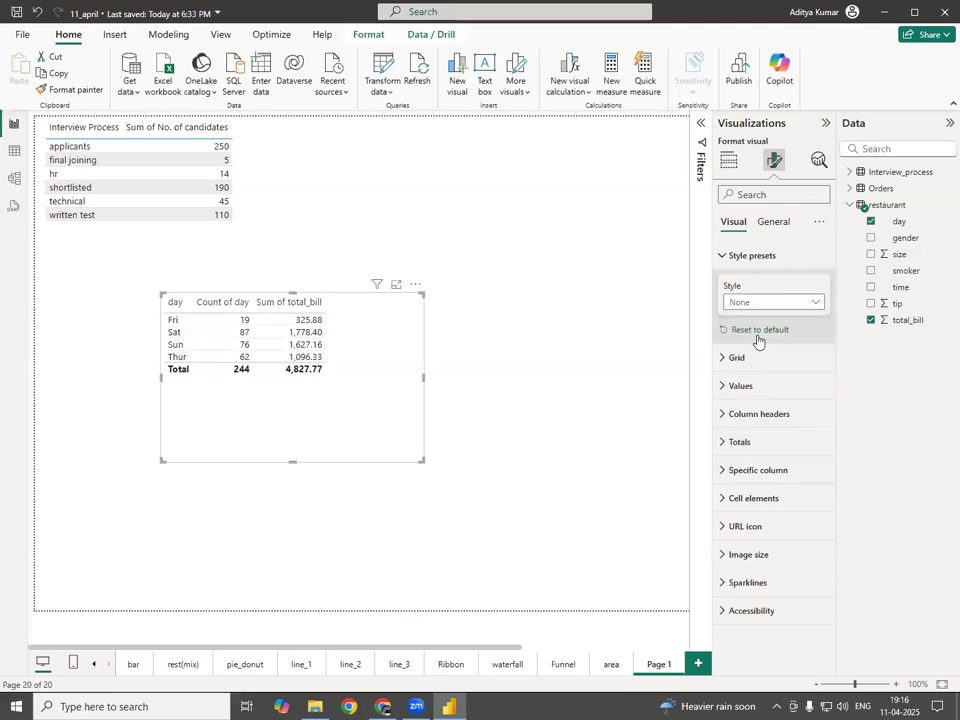
click(799, 306)
key(Escape)
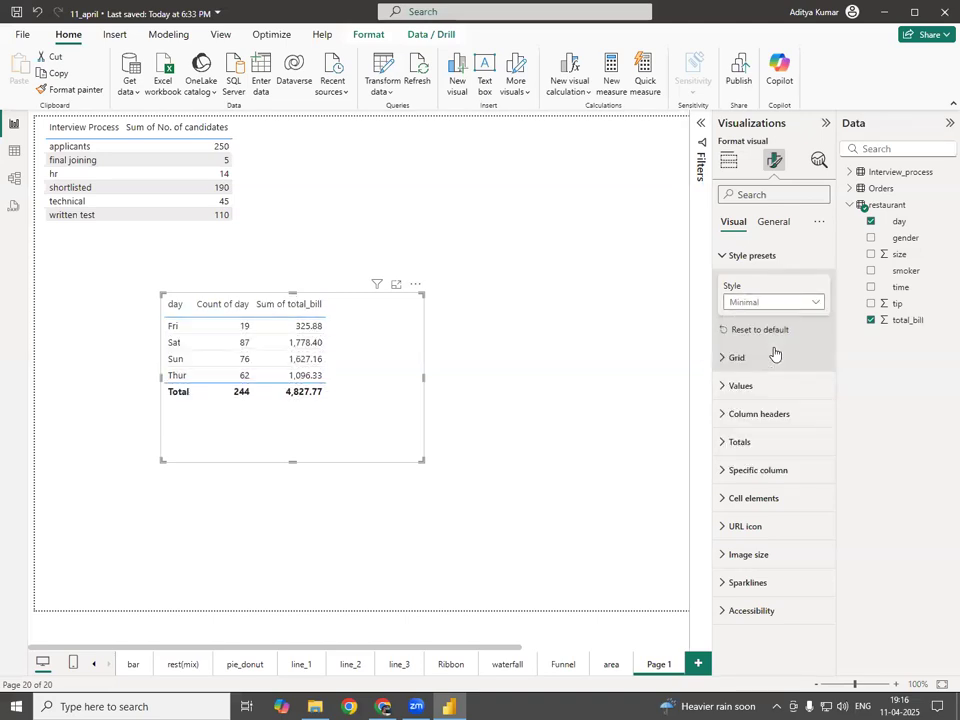
click(795, 305)
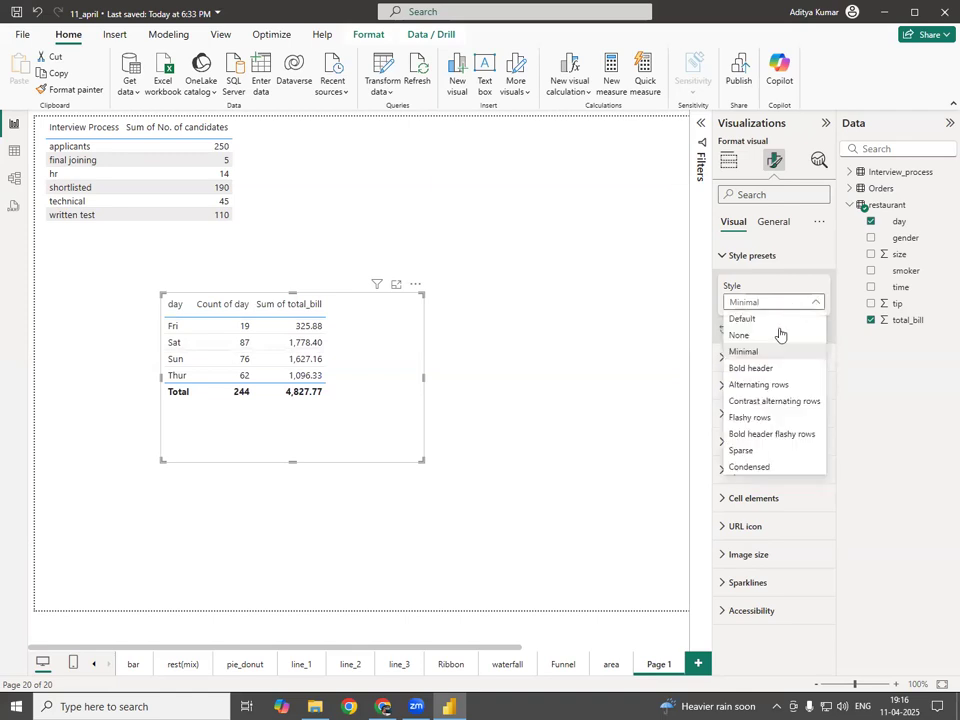
click(771, 369)
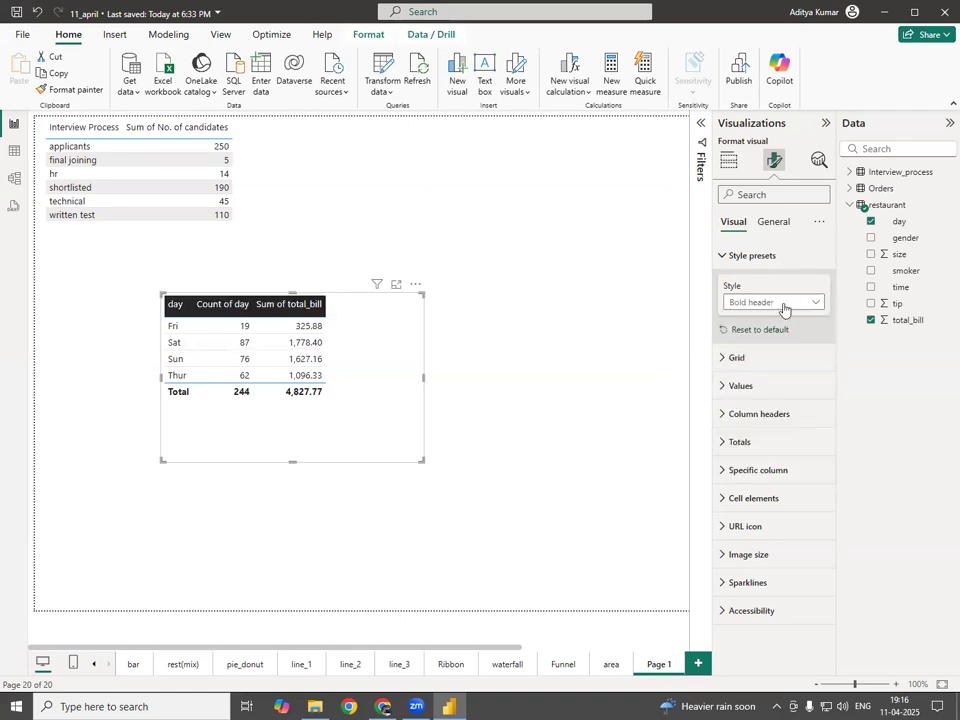
click(784, 306)
click(760, 385)
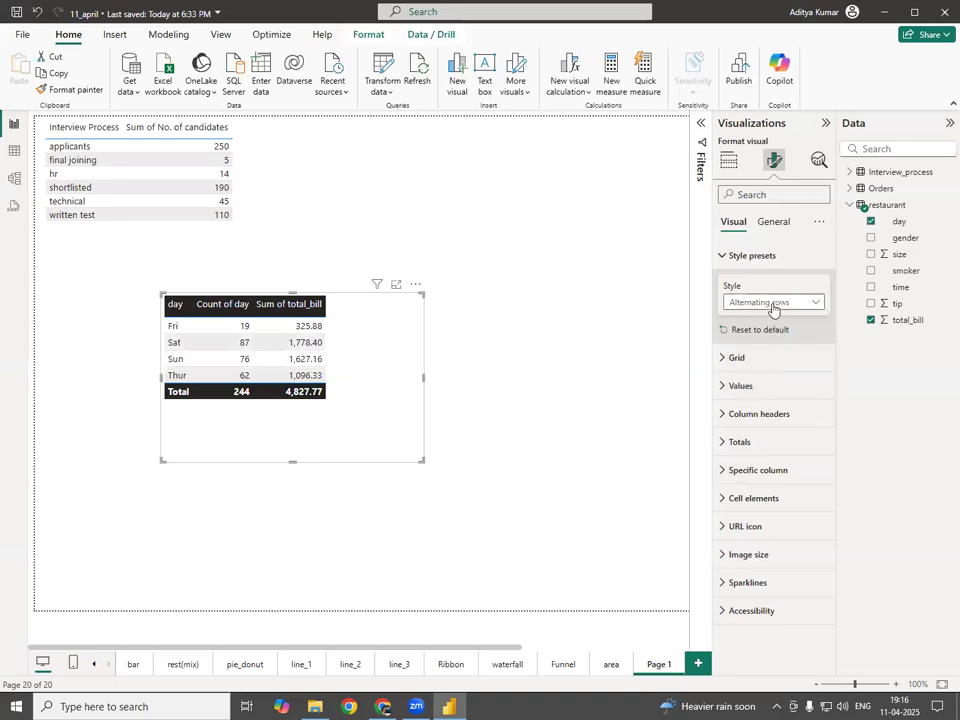
- Try the Contrast alternating rows, Flashy rows, Bold header flashy rows and Sparse style presets on the restaurant table
click(752, 302)
click(767, 402)
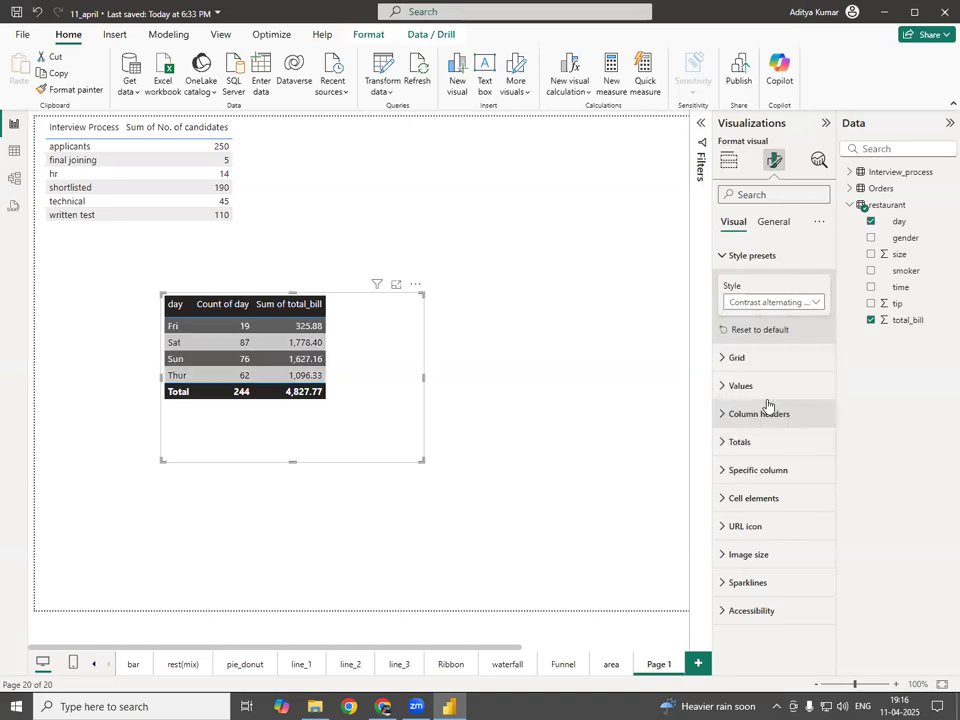
click(765, 302)
key(Escape)
key(Down)
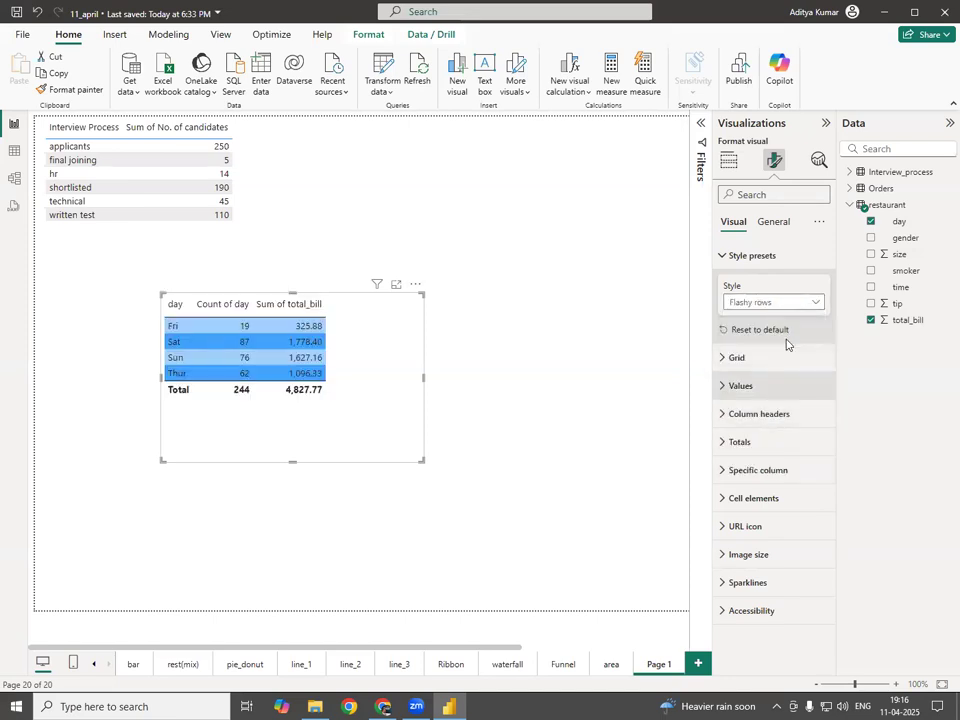
click(792, 304)
click(775, 434)
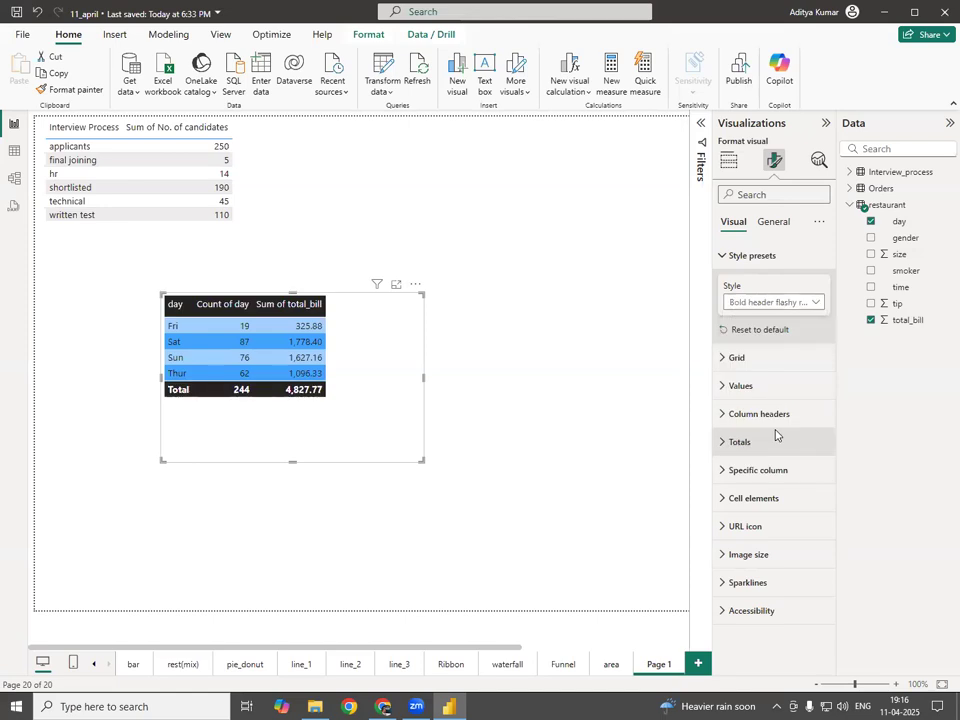
click(755, 304)
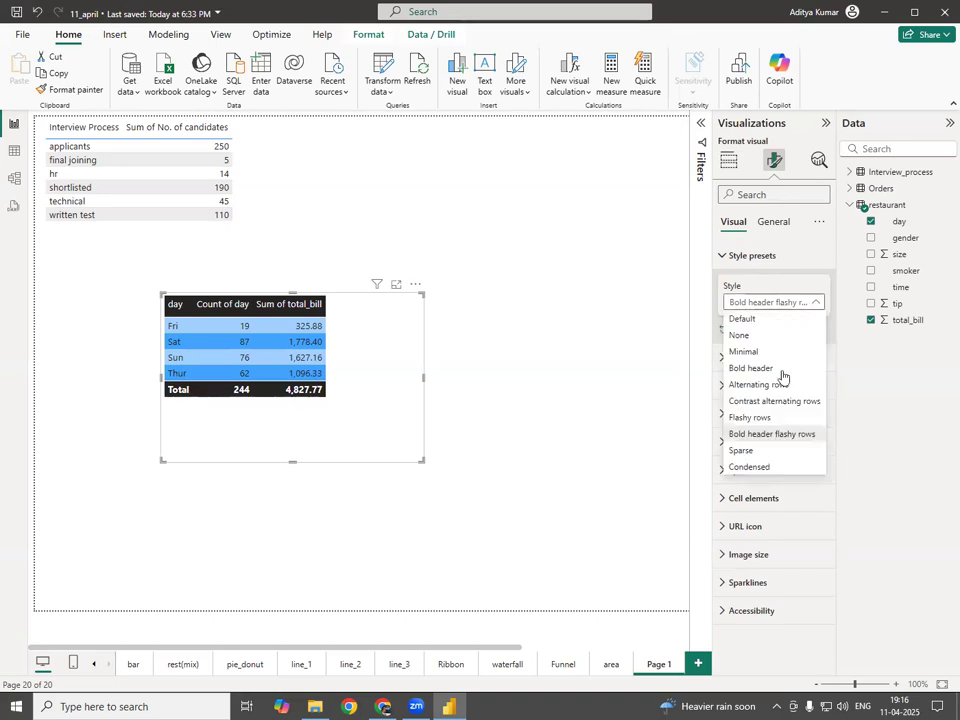
click(775, 450)
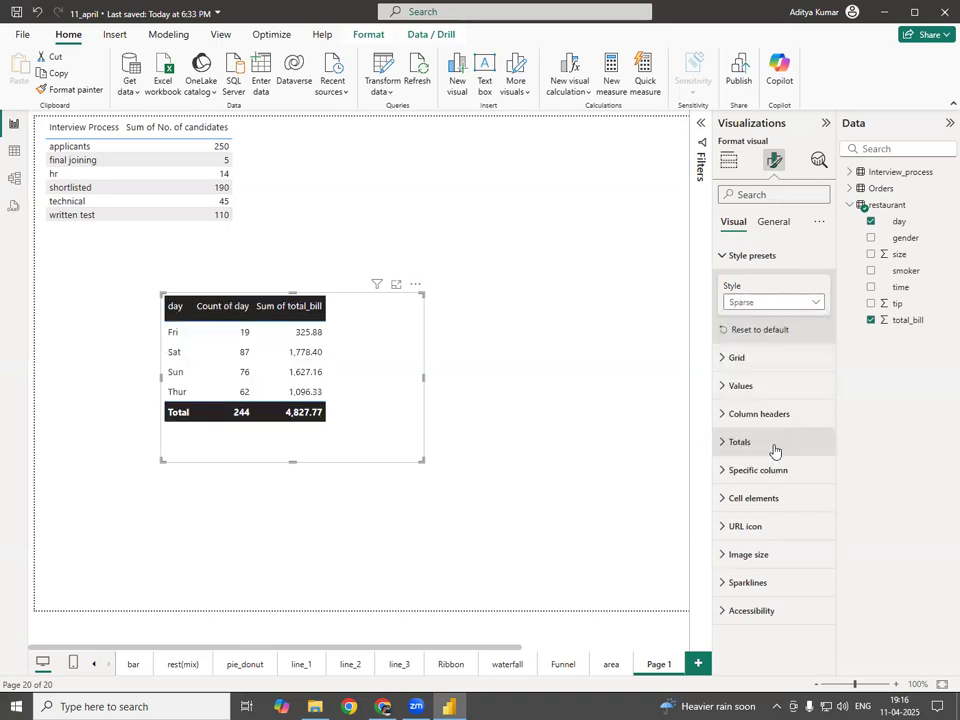
- Return the restaurant table's style preset to Default and collapse the style preset options
click(795, 303)
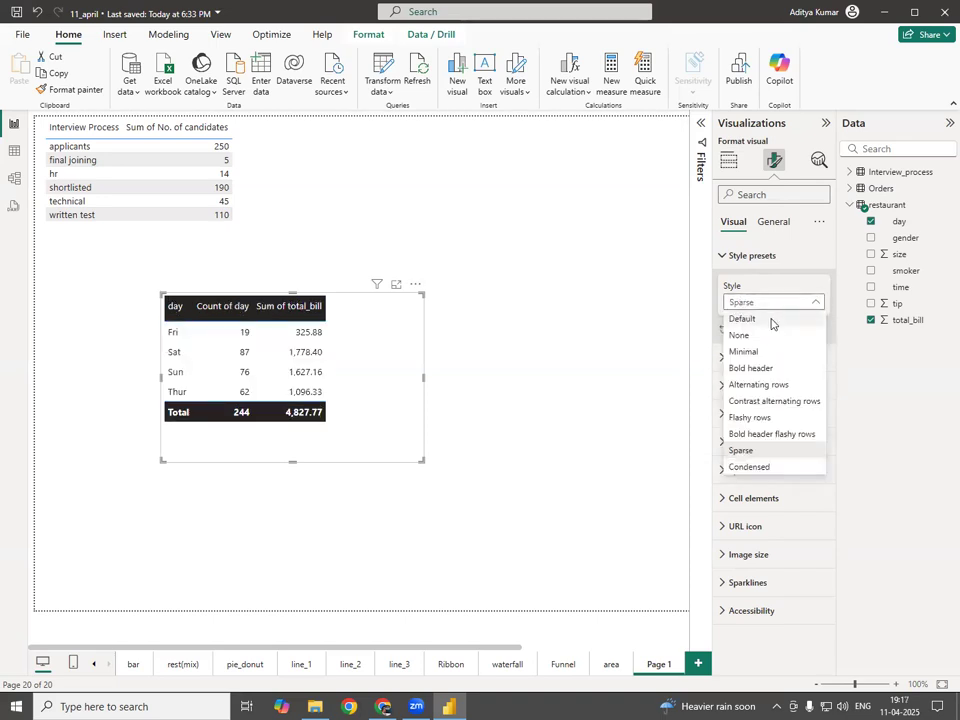
click(771, 320)
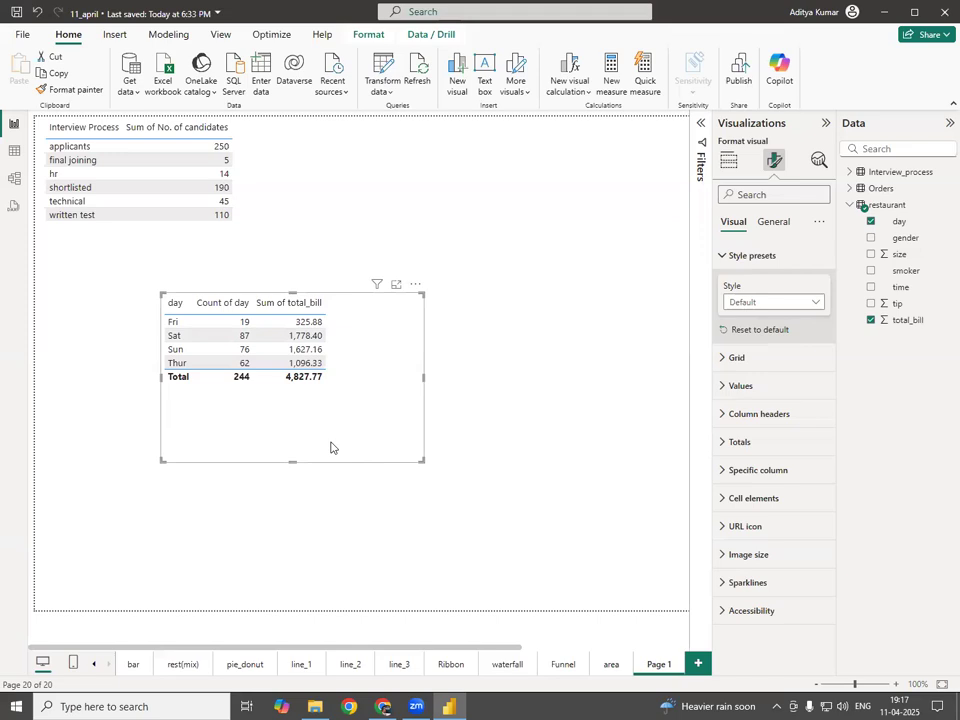
click(719, 258)
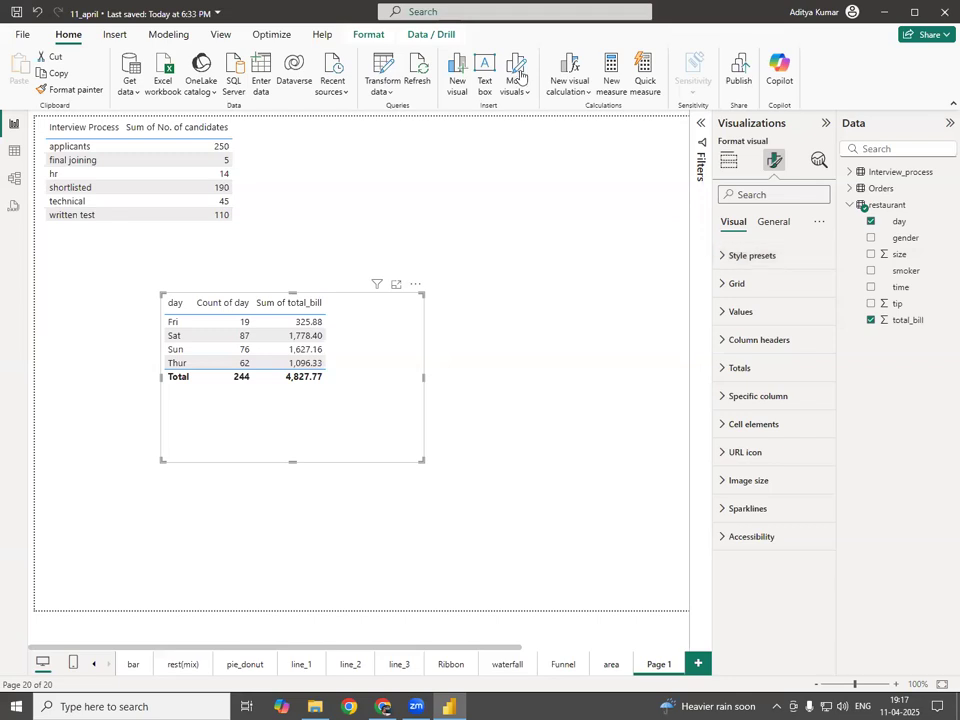
mouse_move(800, 322)
mouse_down()
mouse_move(720, 326)
mouse_move(718, 340)
mouse_move(804, 350)
mouse_move(797, 310)
mouse_up()
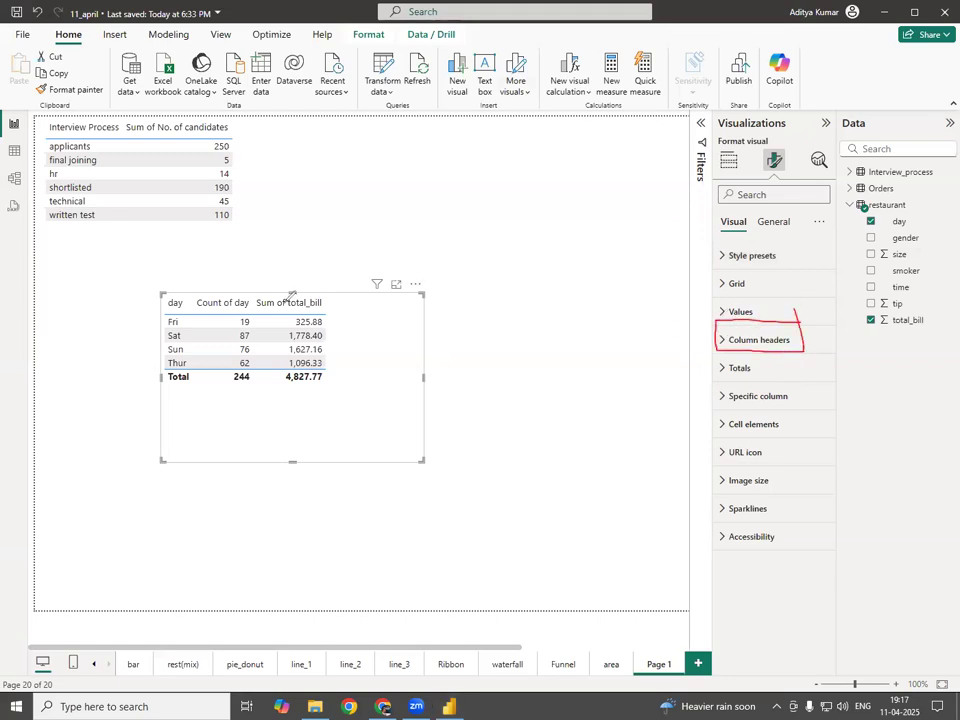
mouse_move(327, 286)
mouse_down()
mouse_move(193, 286)
mouse_move(168, 302)
mouse_move(305, 308)
mouse_move(338, 287)
mouse_up()
drag(722, 339, 345, 305)
drag(688, 322, 720, 340)
drag(686, 355, 720, 341)
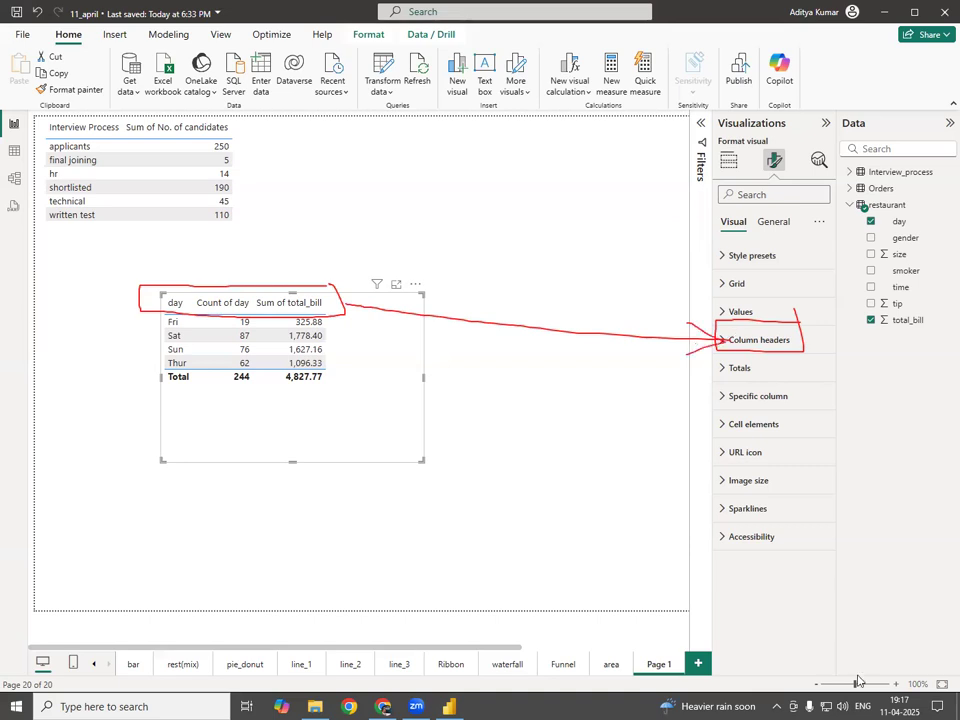
key(Escape)
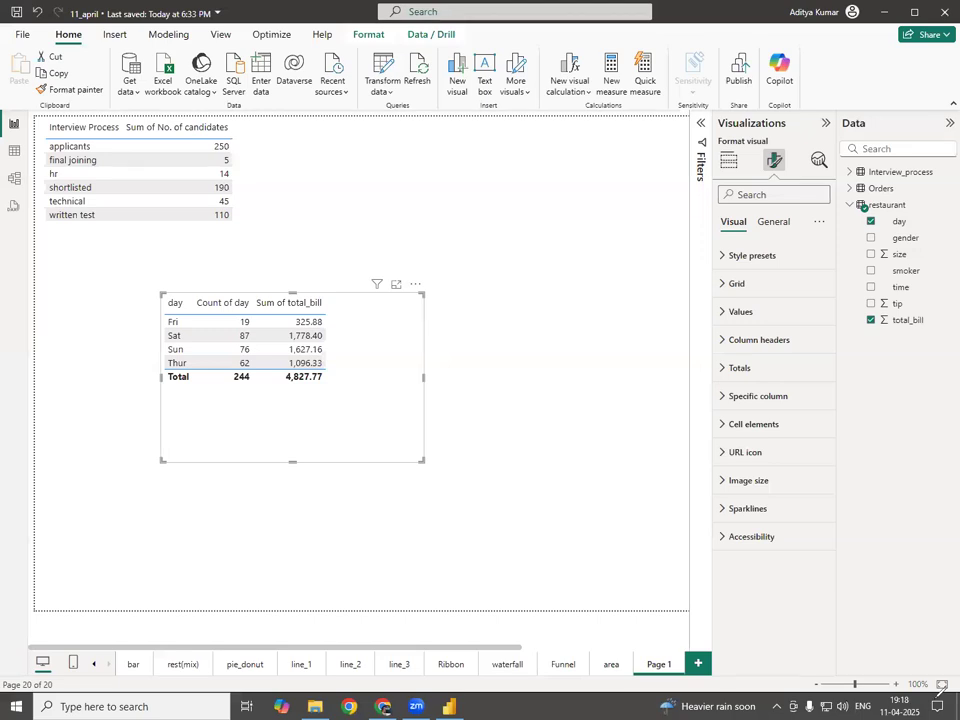
- Expand the restaurant table's column header formatting options and sort the table by Count of day in descending order
click(720, 341)
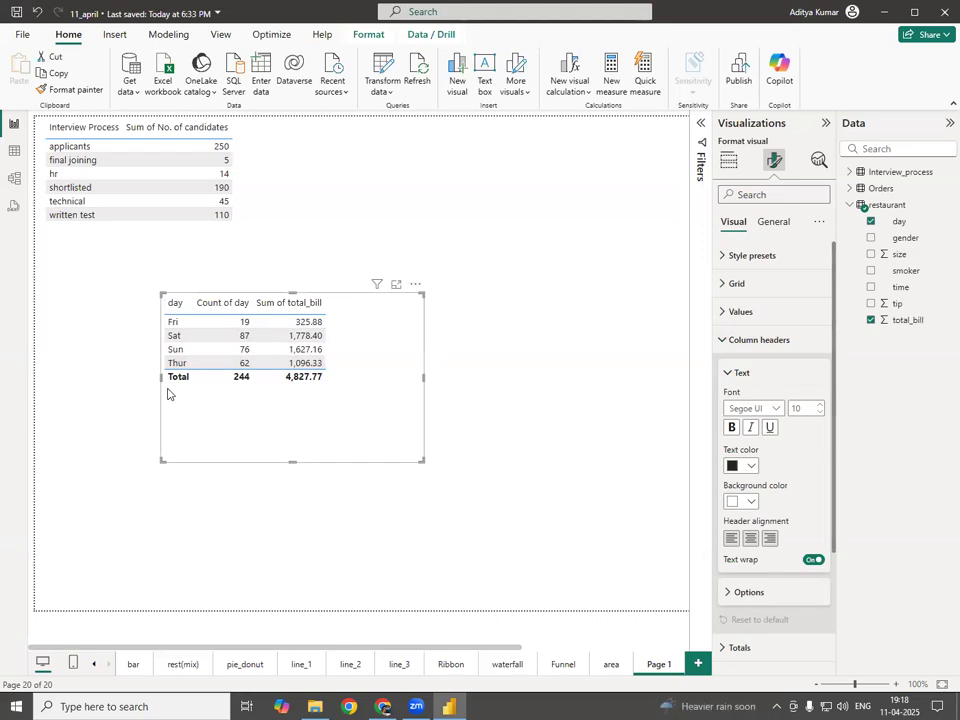
click(237, 306)
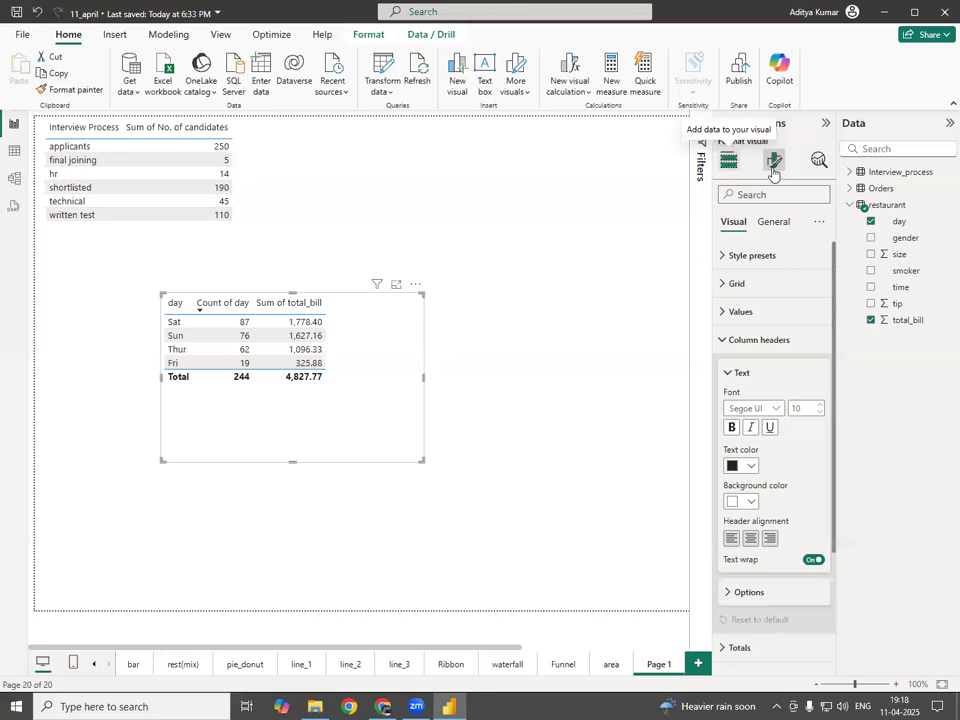
click(729, 163)
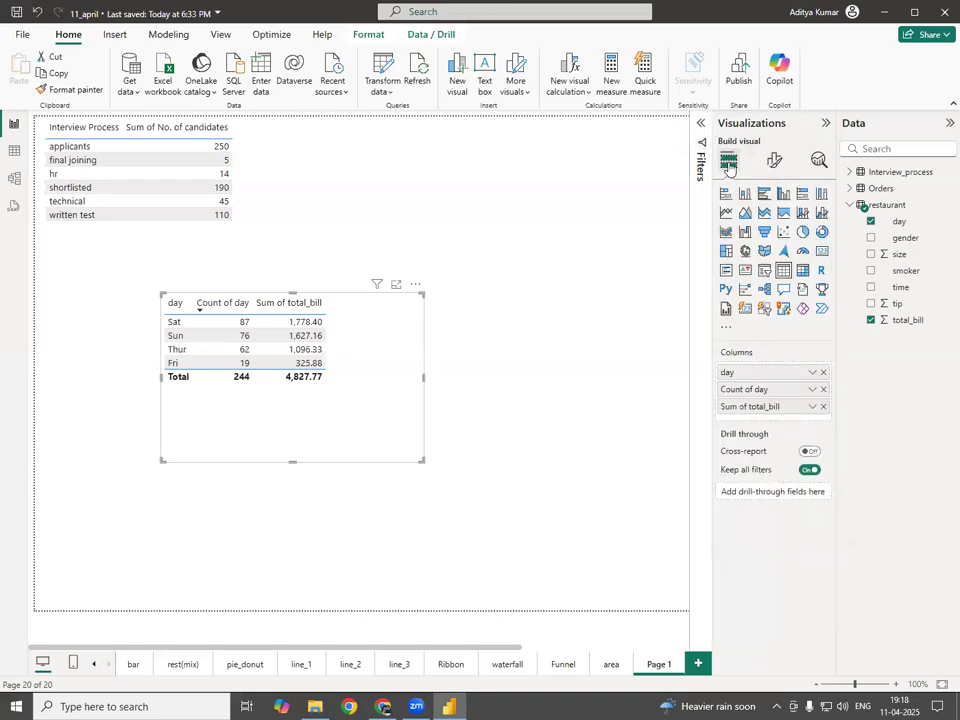
- Rename the "Count of day" column in the restaurant table to "Count"
double_click(768, 394)
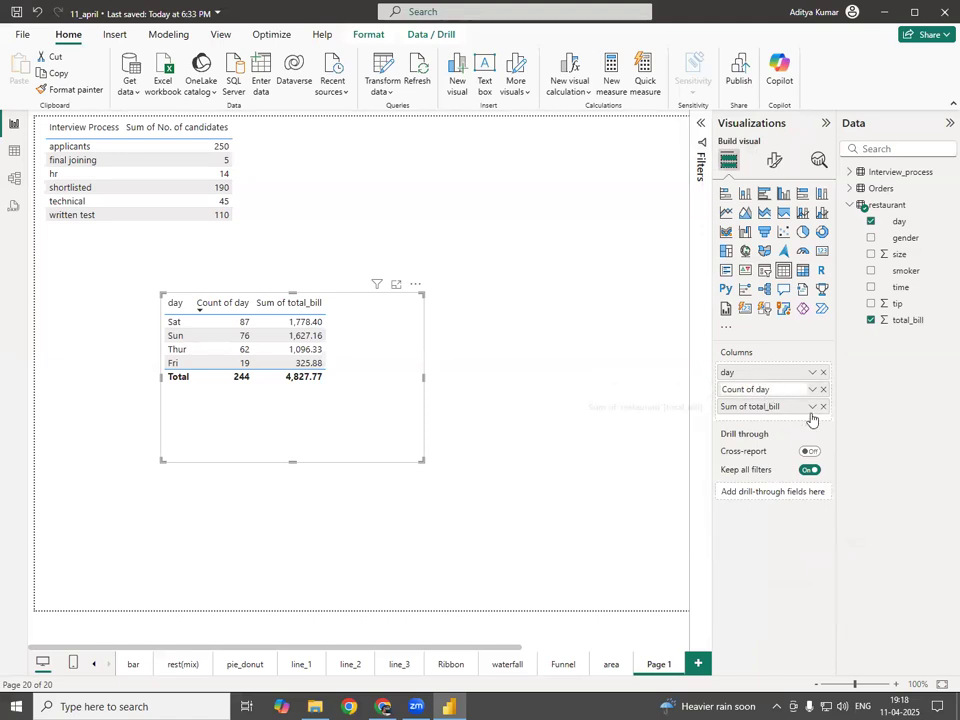
key(BackSpace)
key(BackSpace)
key(BackSpace)
key(BackSpace)
key(BackSpace)
key(BackSpace)
key(BackSpace)
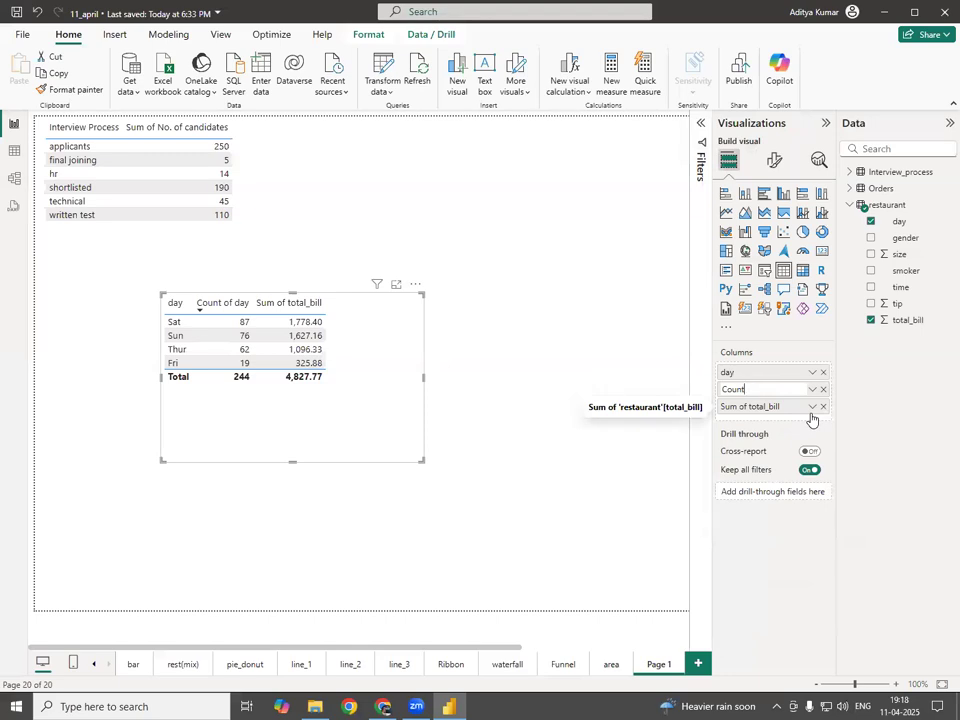
key(Return)
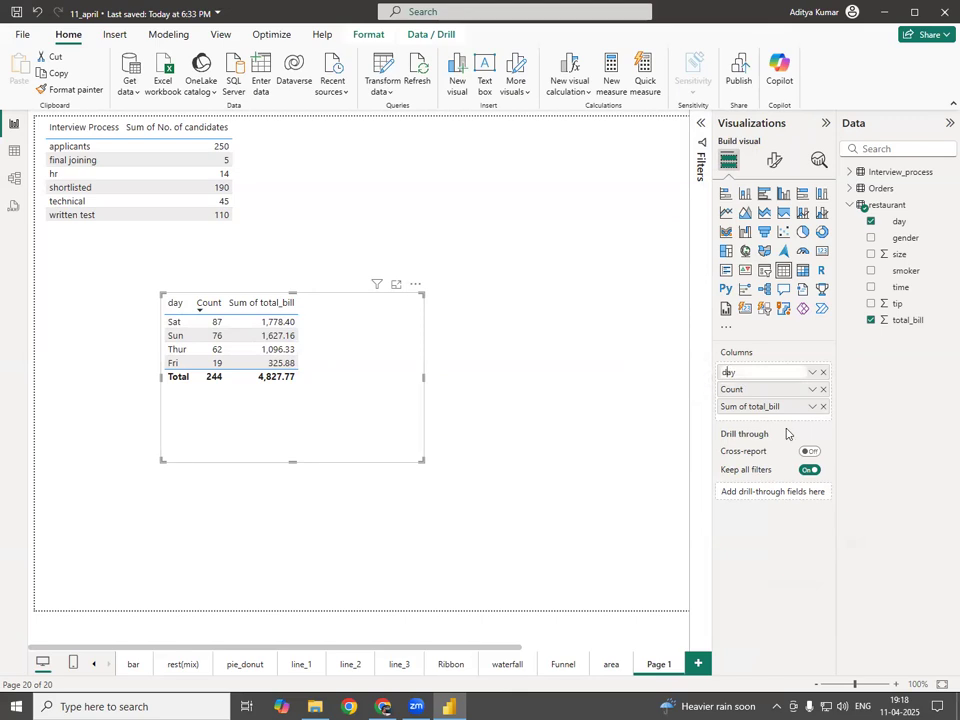
- Rename the table's "day" column to "Day" with a capital letter
key(BackSpace)
text(D)
key(Return)
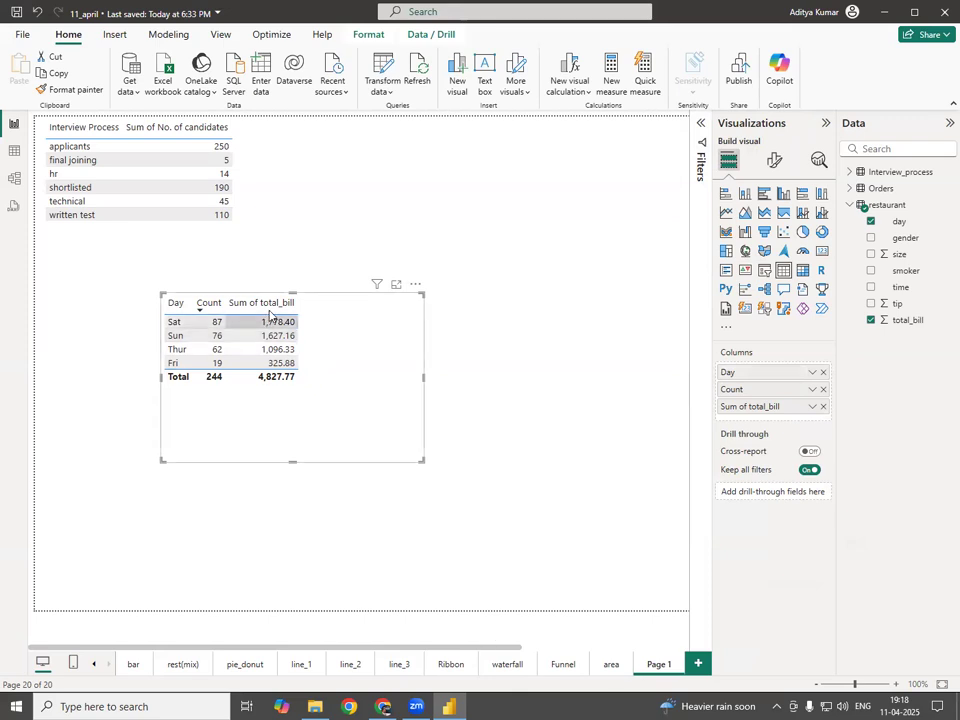
- Rename the "Sum of total_bill" column in the table to "Sales"
double_click(768, 410)
key(BackSpace)
key(BackSpace)
key(BackSpace)
key(BackSpace)
key(BackSpace)
key(BackSpace)
key(BackSpace)
key(BackSpace)
key(BackSpace)
key(BackSpace)
key(BackSpace)
key(BackSpace)
key(BackSpace)
key(BackSpace)
key(BackSpace)
key(BackSpace)
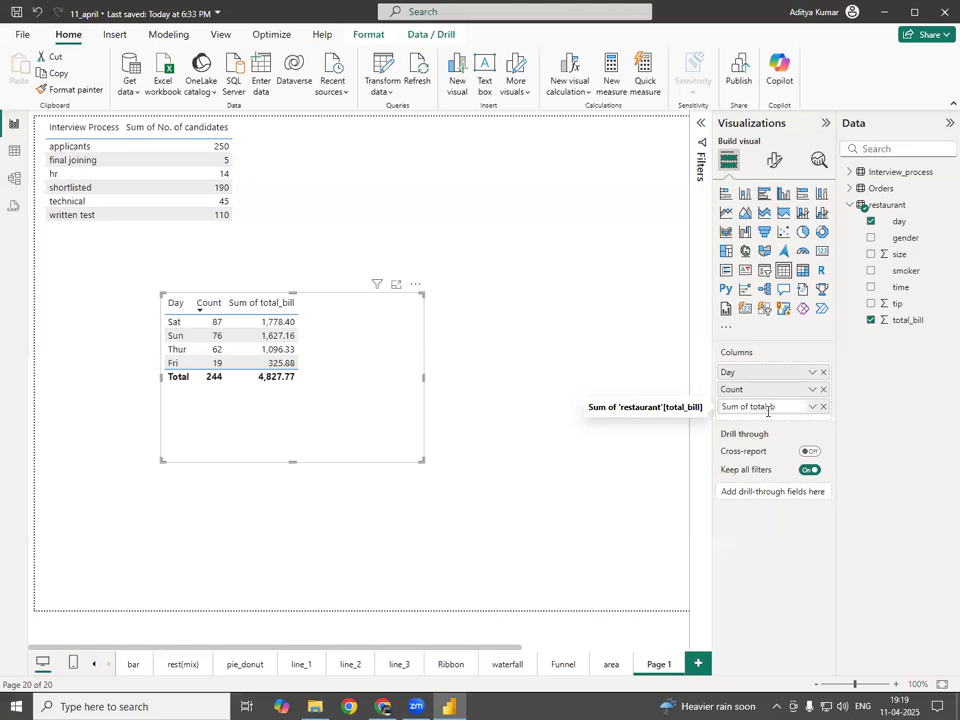
key(BackSpace)
text(Sales)
key(Return)
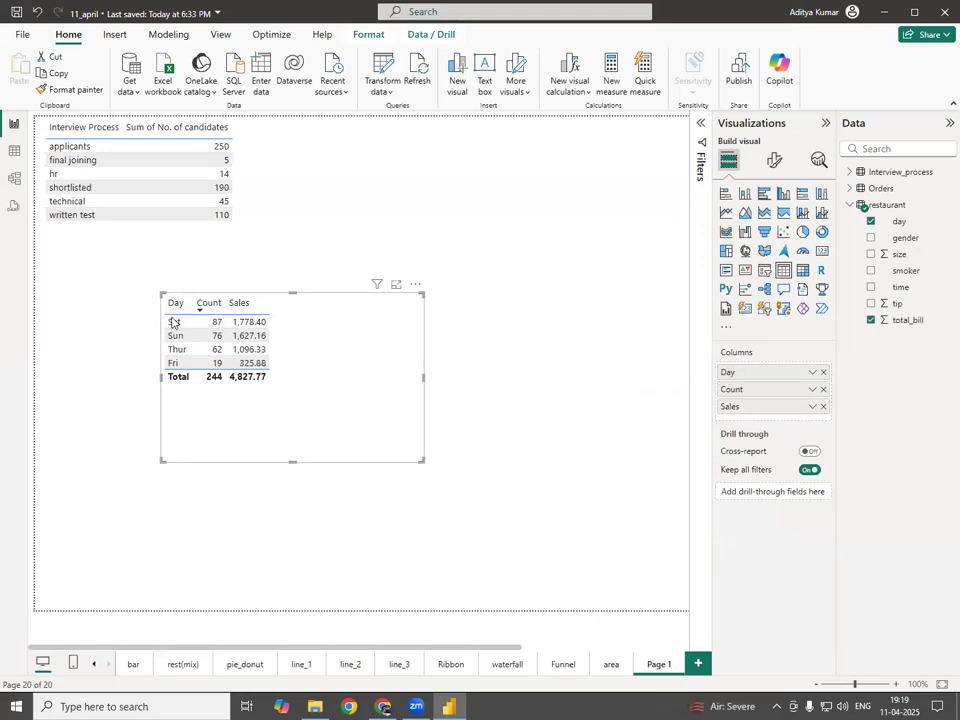
- Open the table's column header formatting, try the header alignments and set them to center
click(775, 164)
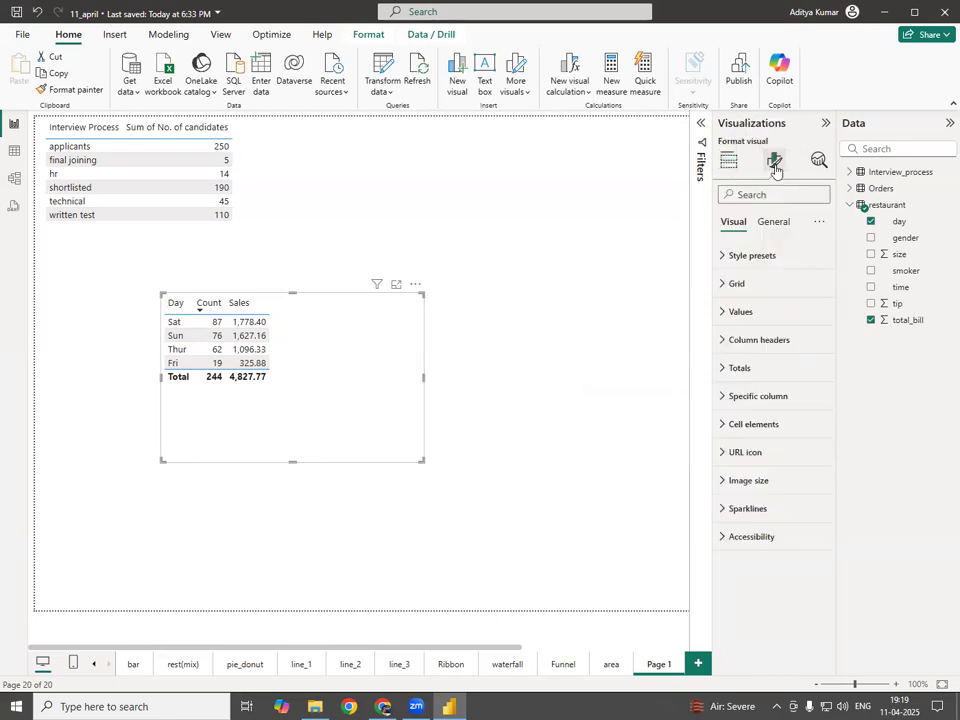
click(722, 341)
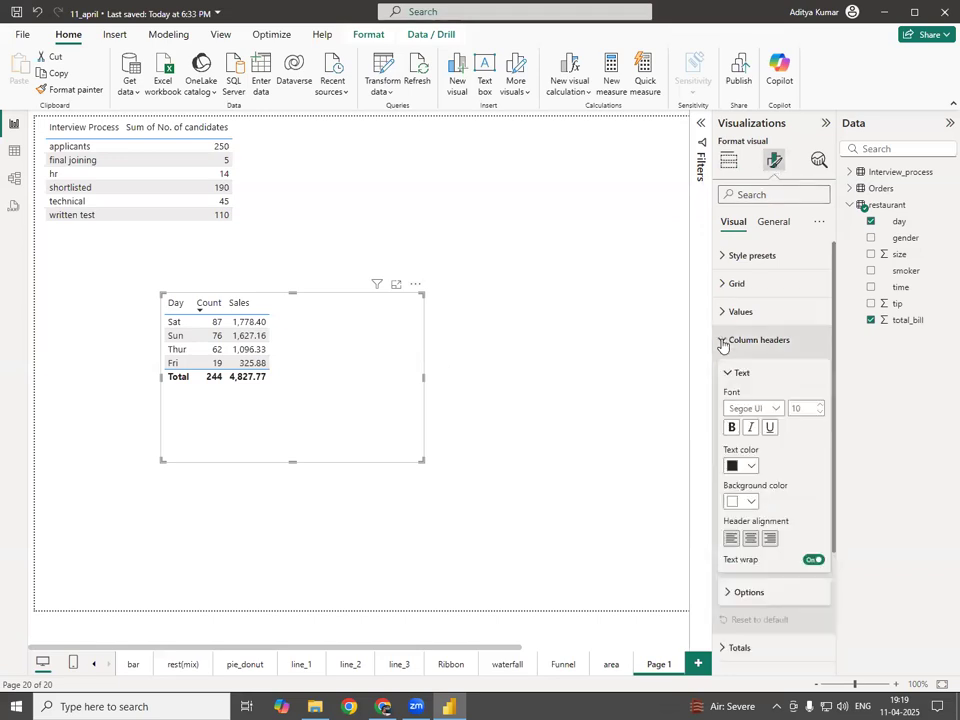
mouse_move(273, 292)
mouse_down()
mouse_move(158, 296)
mouse_move(225, 318)
mouse_move(280, 318)
mouse_move(272, 284)
mouse_move(252, 298)
mouse_up()
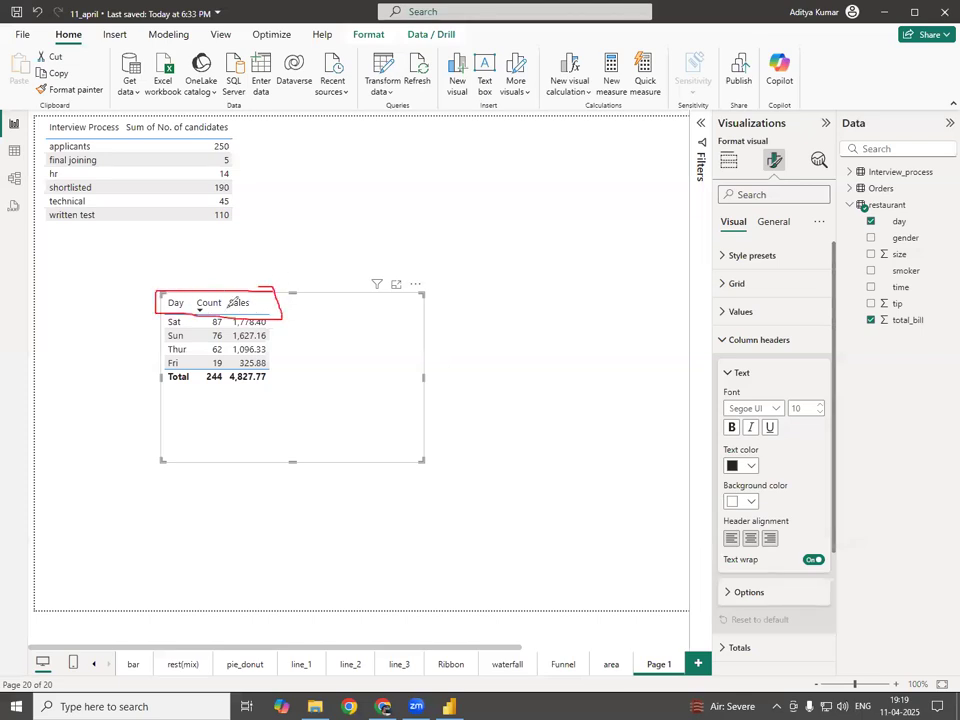
mouse_move(283, 308)
mouse_down()
mouse_move(597, 529)
mouse_move(715, 540)
mouse_move(699, 552)
mouse_up()
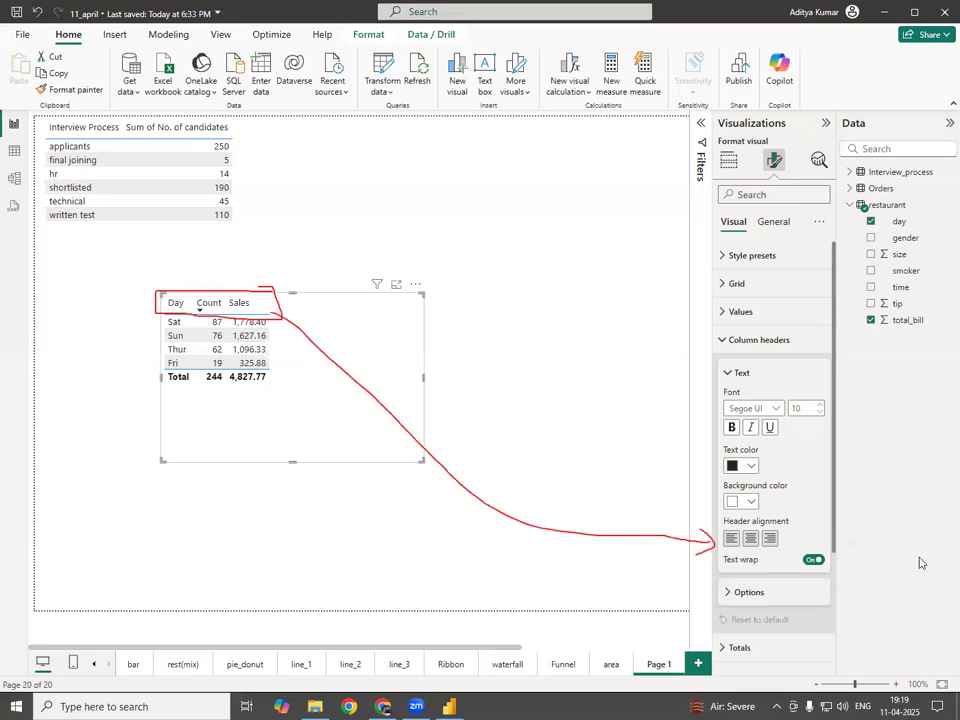
click(751, 539)
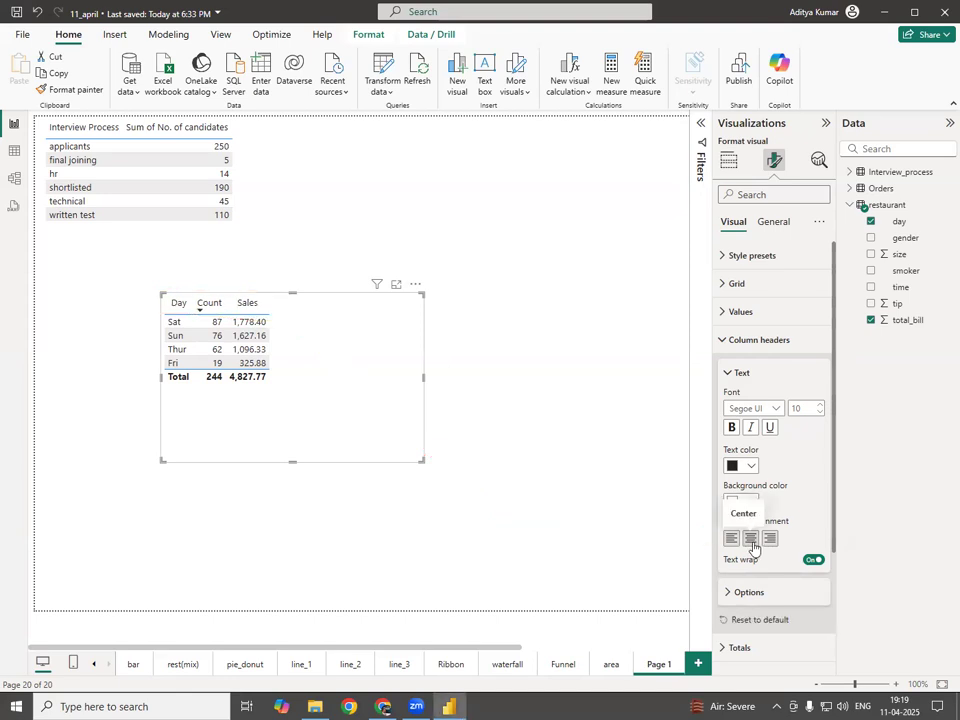
click(768, 539)
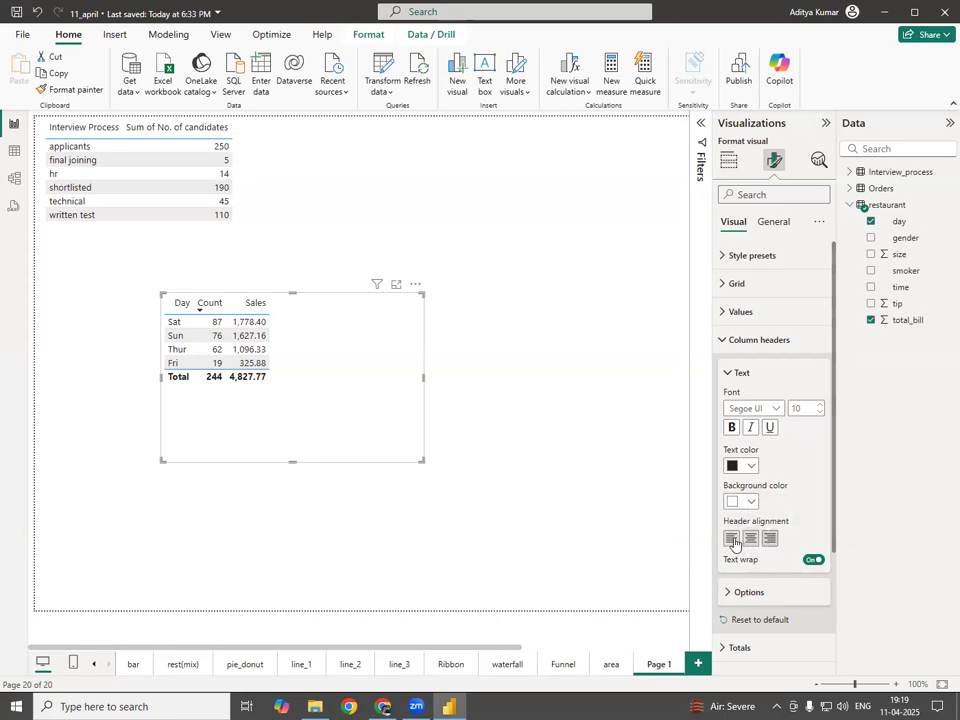
click(731, 539)
click(750, 539)
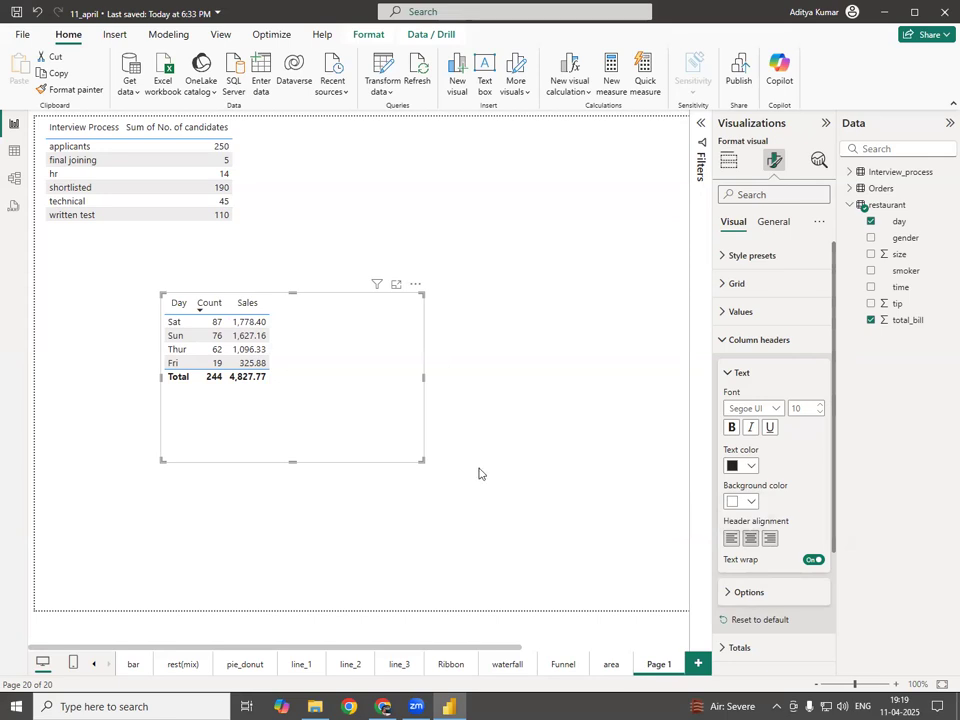
- Format the column headers with a black background and bold white text at font size 12
click(750, 502)
click(741, 444)
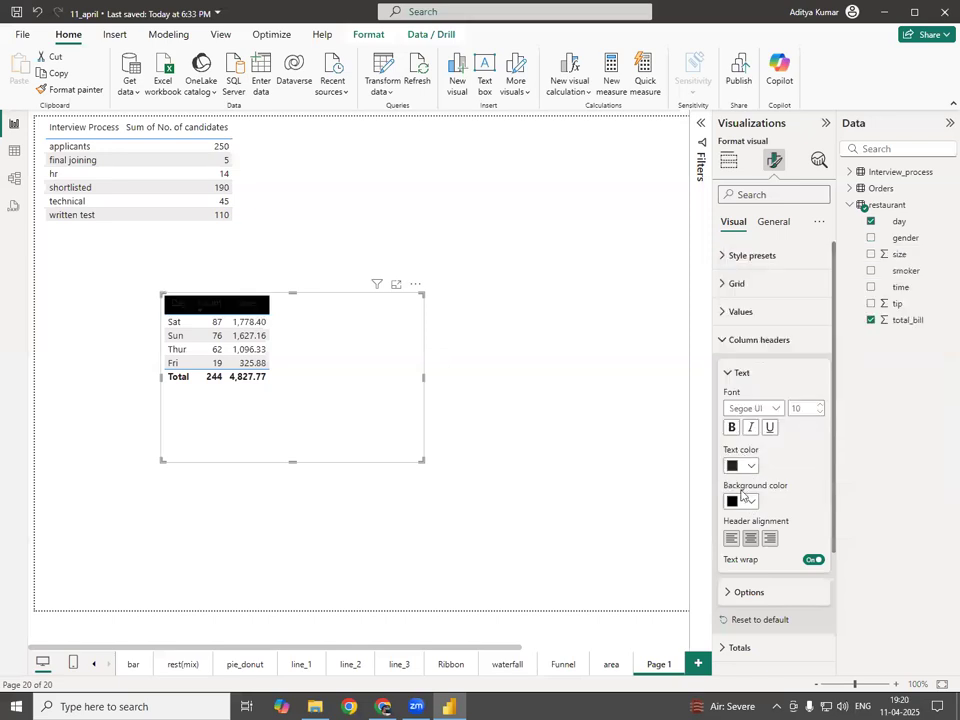
click(751, 466)
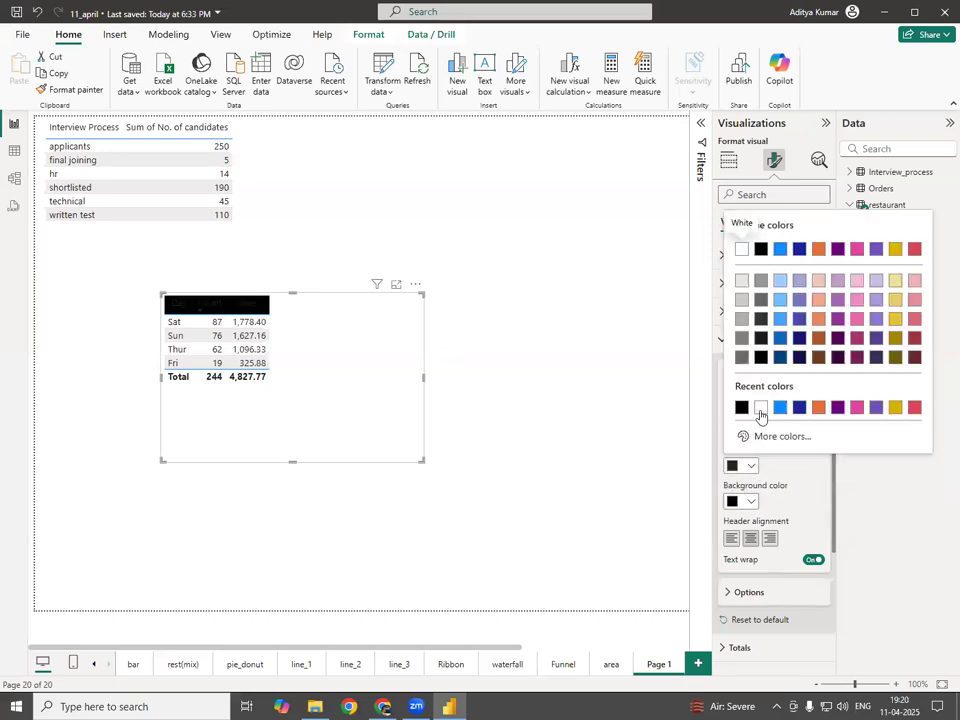
click(760, 407)
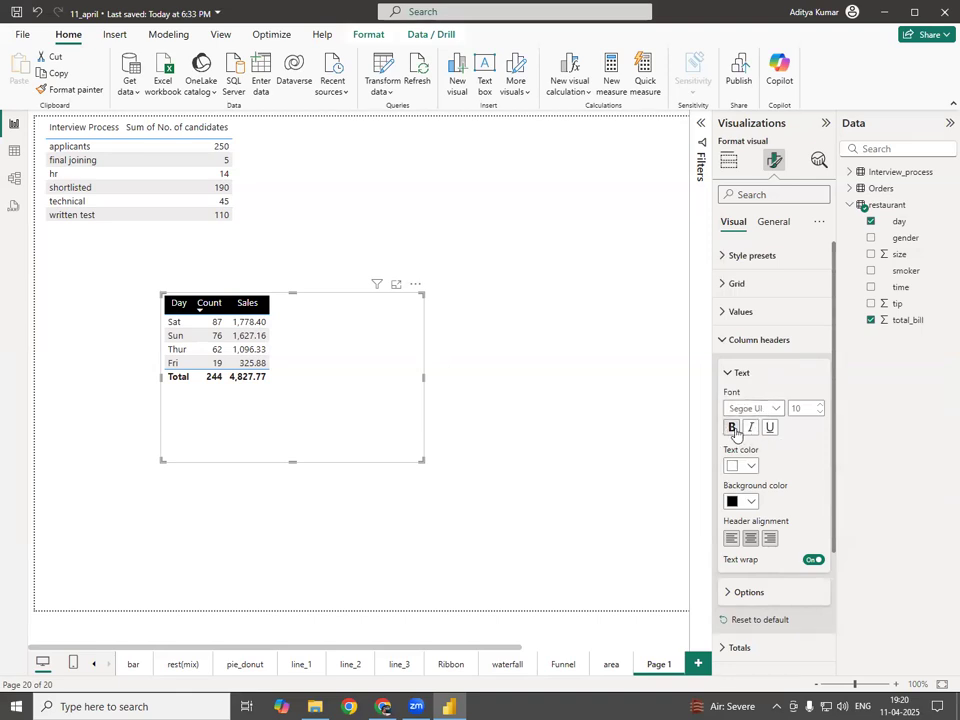
click(732, 428)
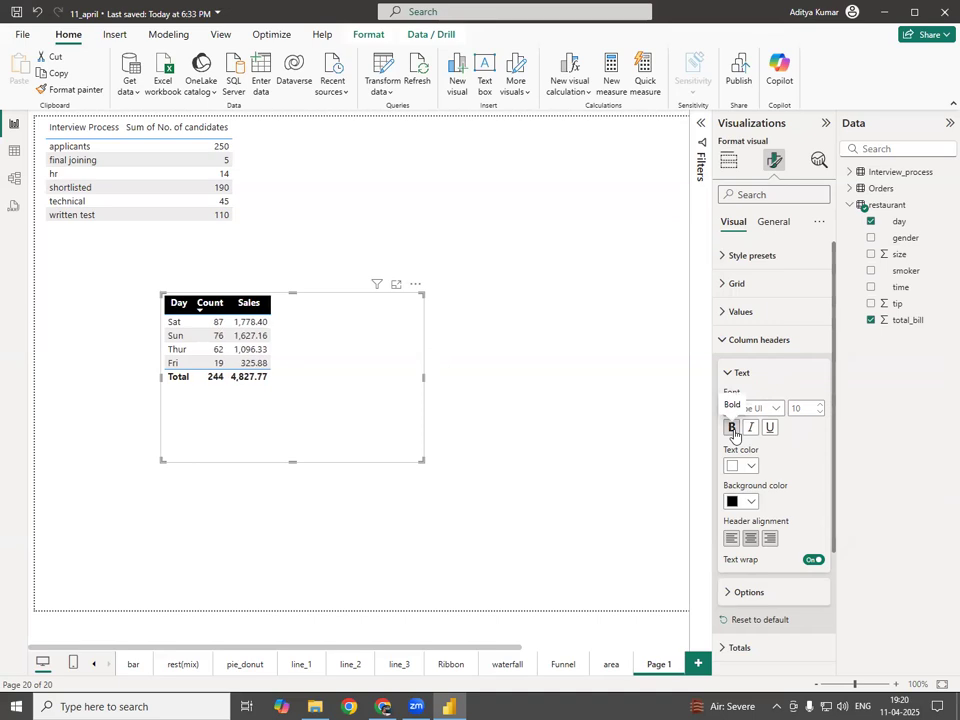
click(820, 407)
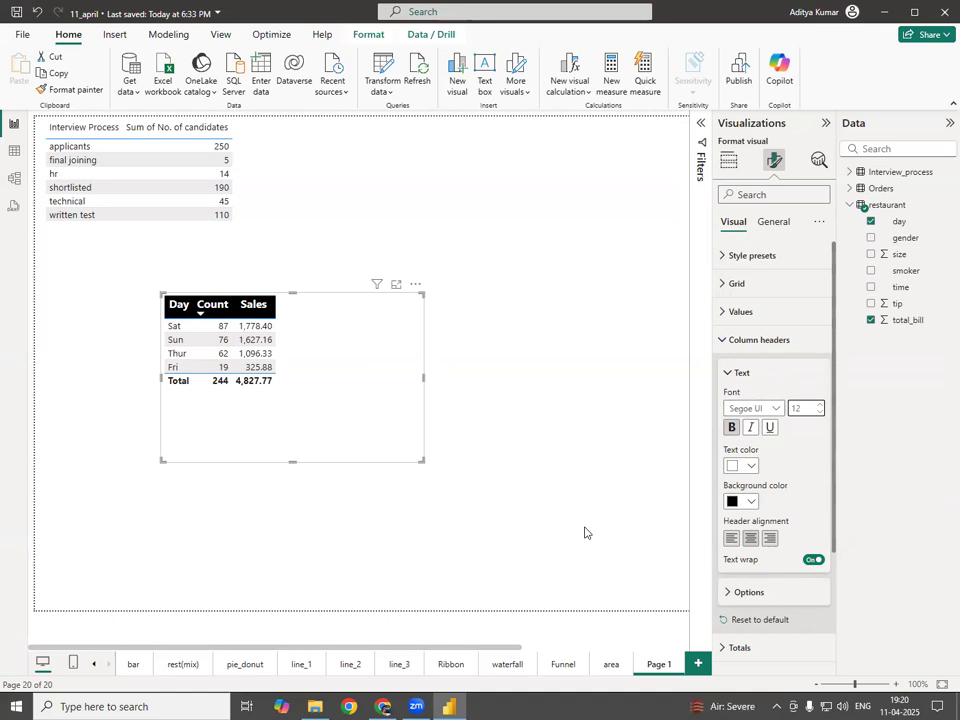
- Widen the Day, Count and Sales columns so that they span the full width of the table visual
click(727, 376)
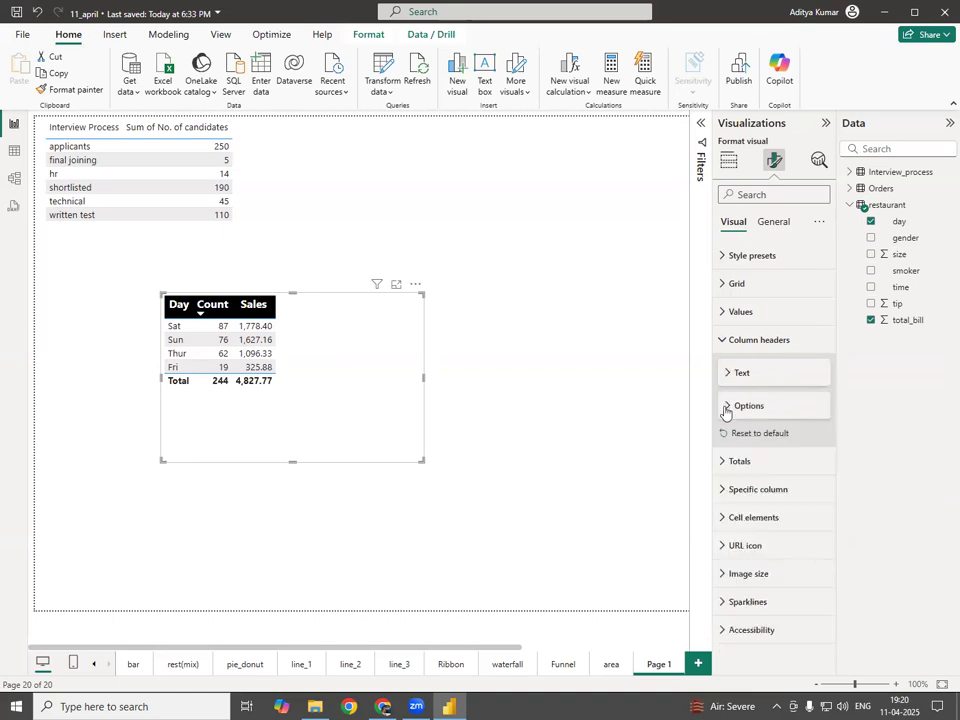
click(727, 407)
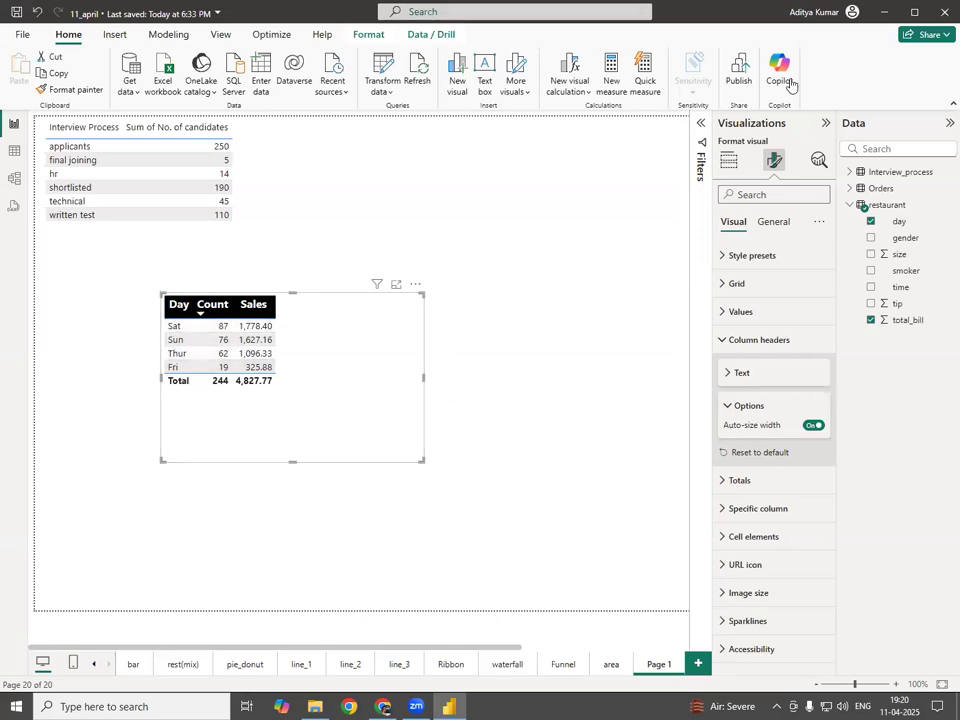
mouse_move(164, 298)
mouse_down()
mouse_move(167, 282)
mouse_move(197, 281)
mouse_move(196, 297)
mouse_move(228, 276)
mouse_move(272, 292)
mouse_up()
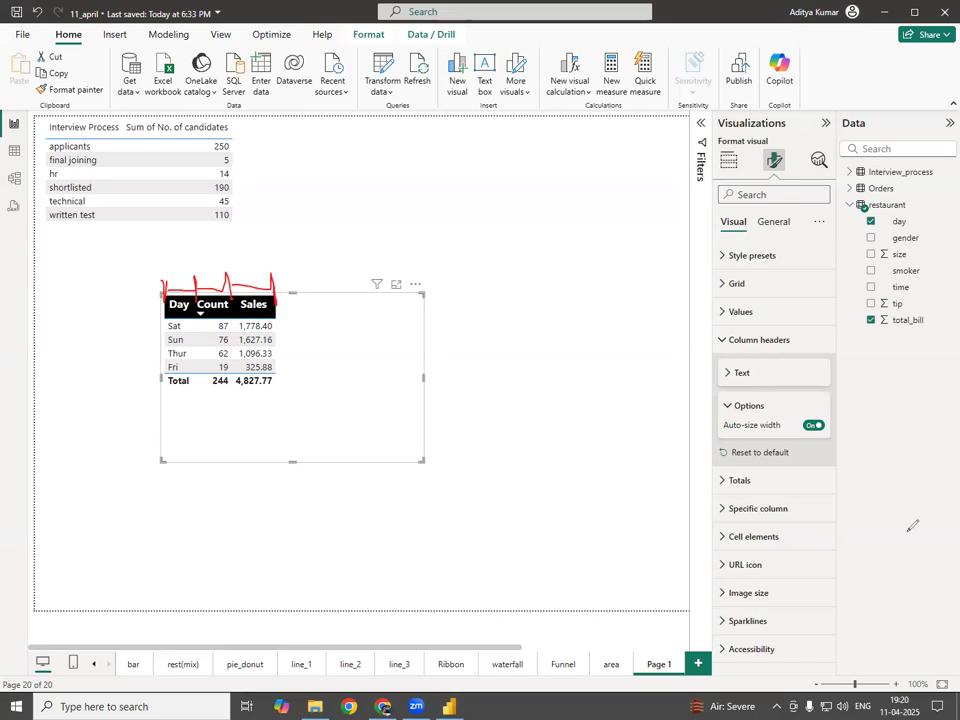
key(Escape)
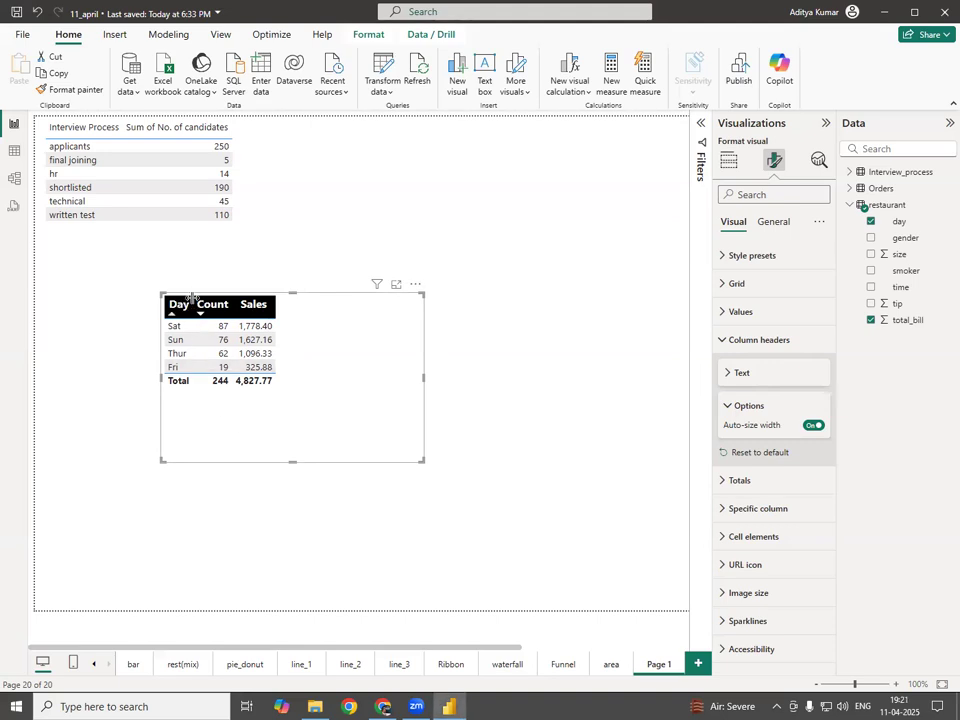
drag(193, 299, 228, 300)
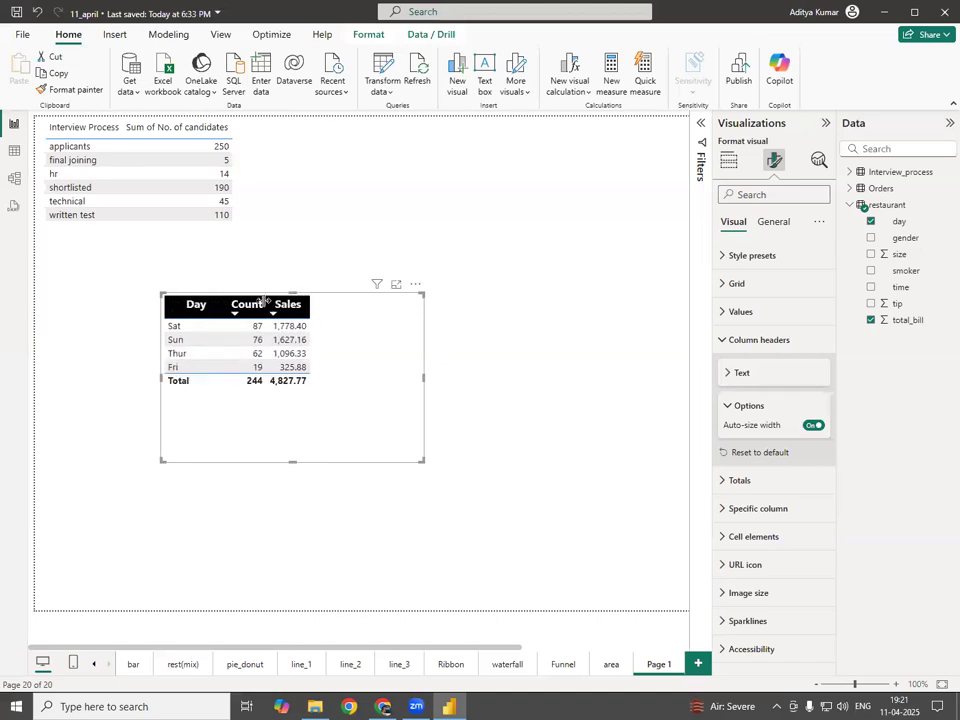
drag(274, 303, 308, 302)
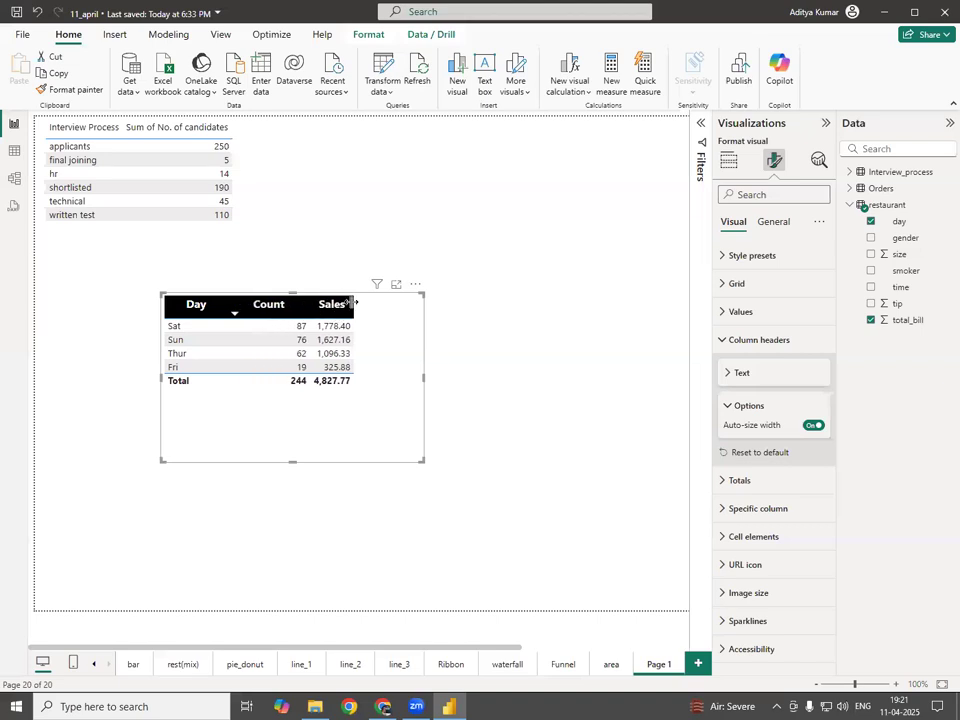
drag(370, 305, 420, 308)
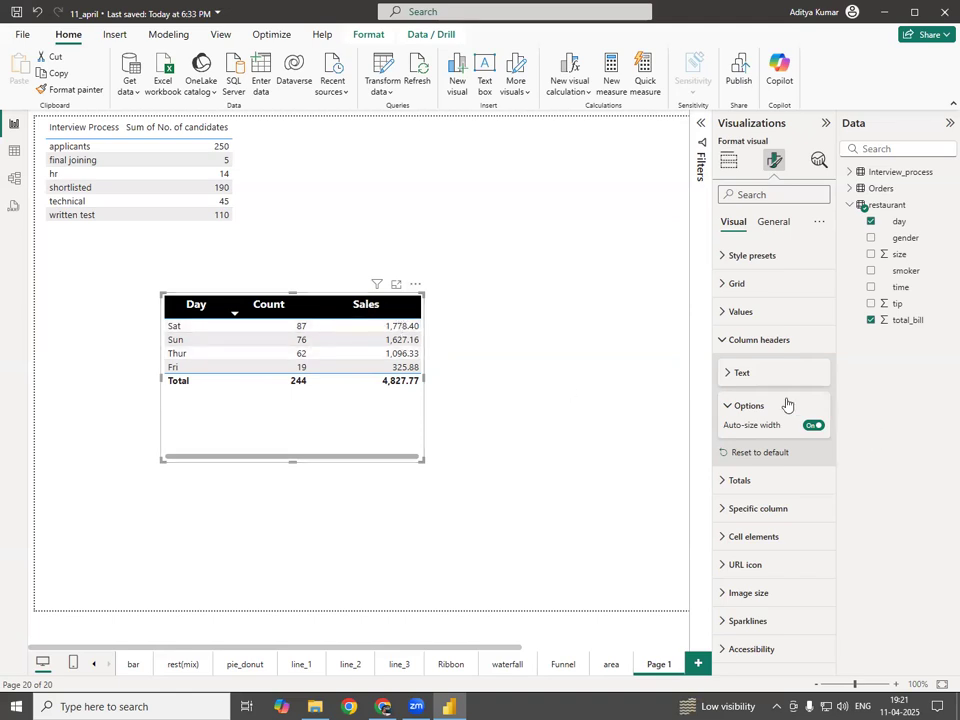
- Compare the header alignments on the widened columns and set the column headers to left alignment
click(730, 376)
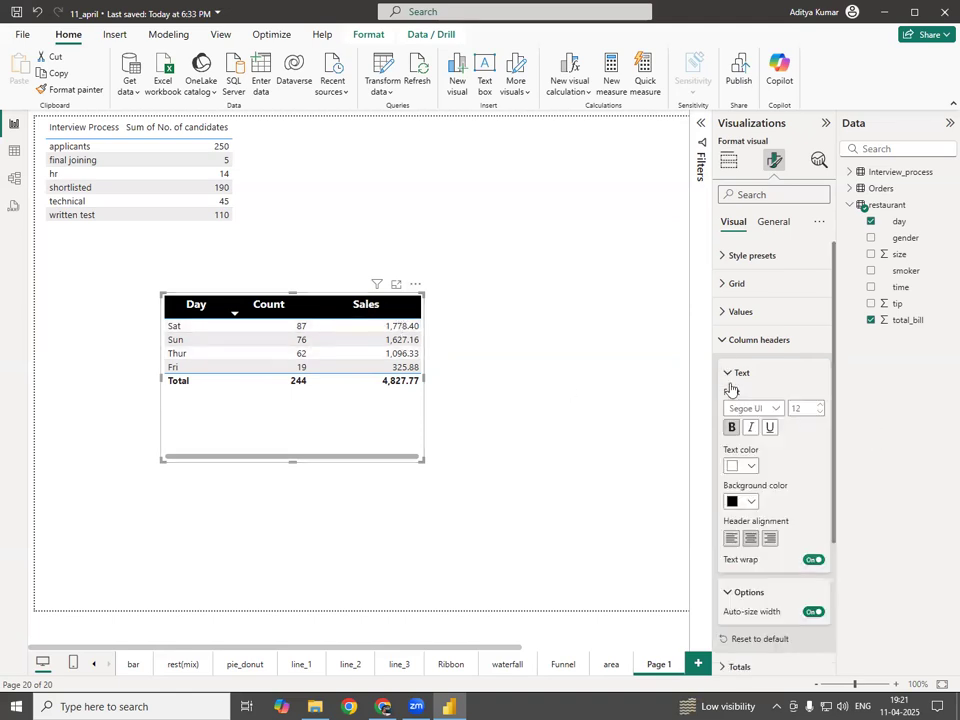
click(733, 540)
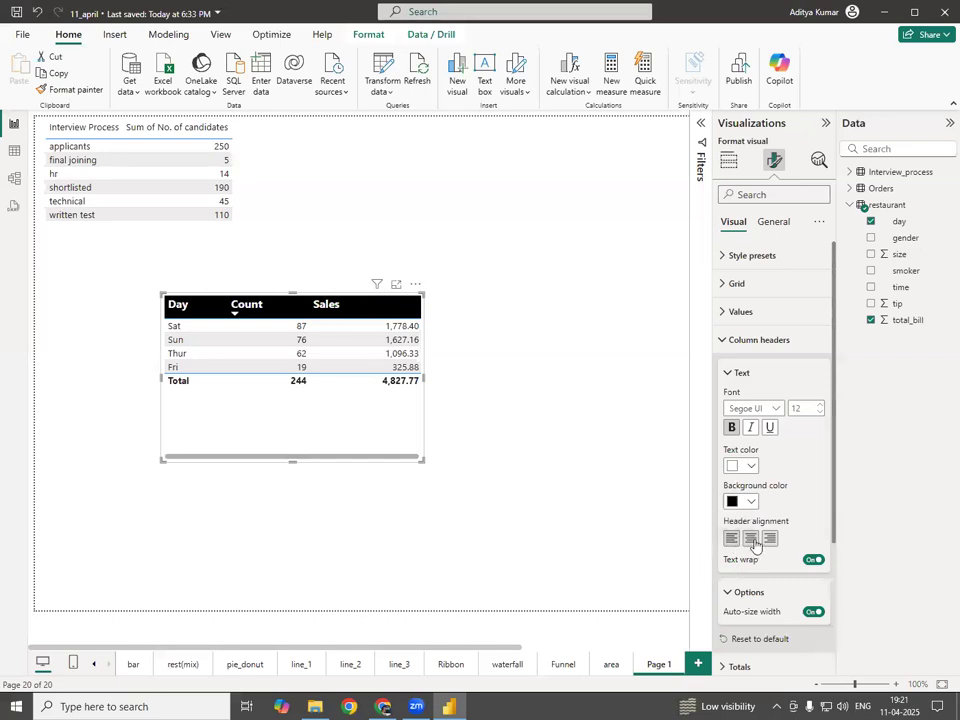
click(751, 539)
click(767, 541)
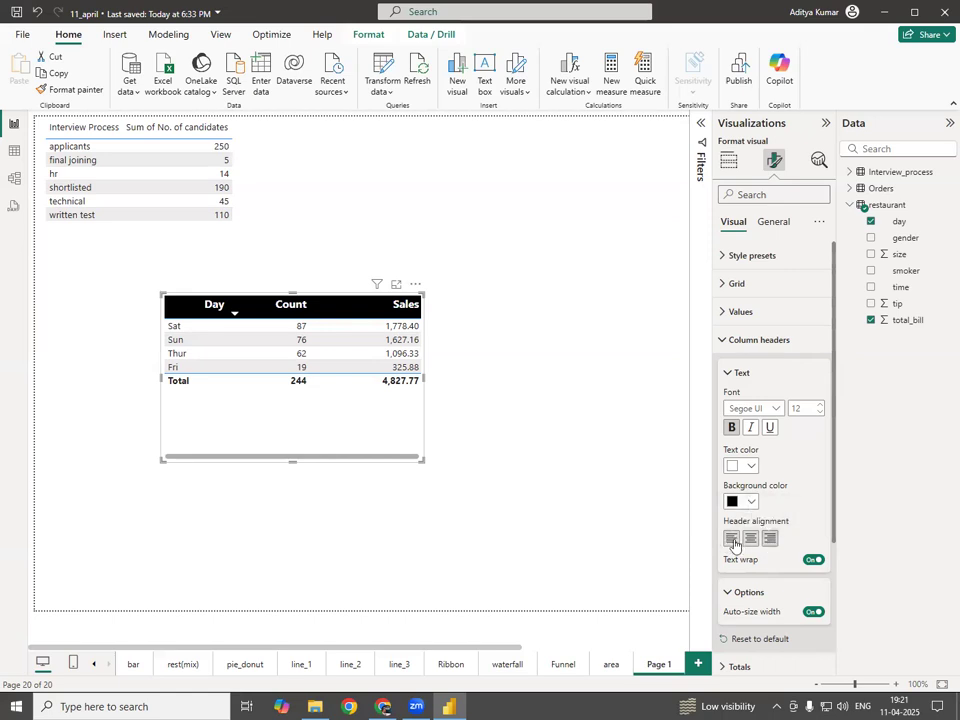
click(733, 540)
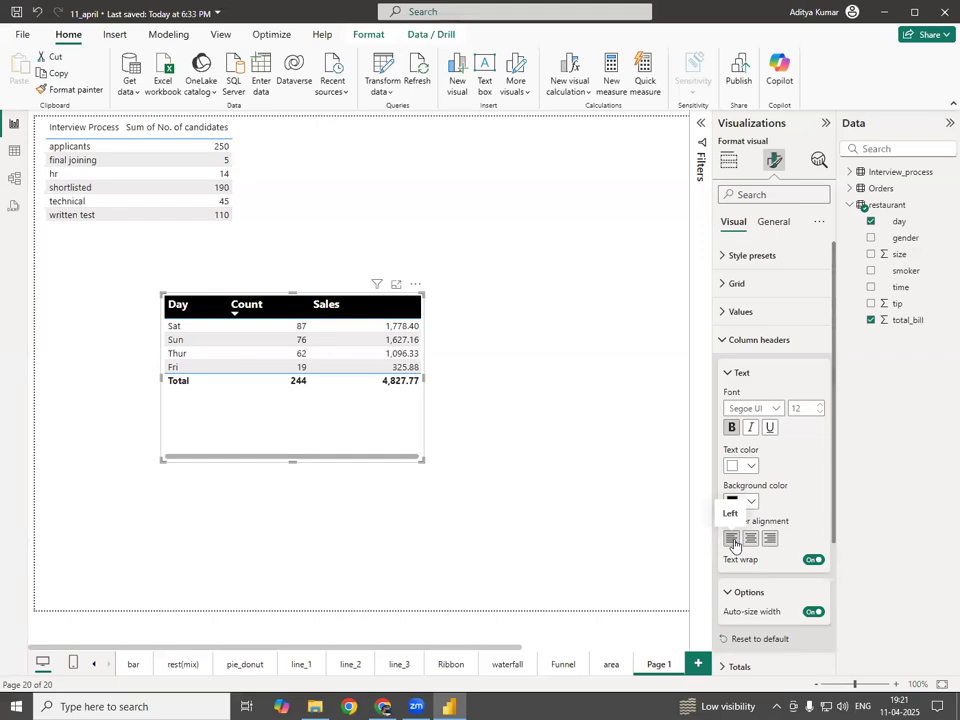
click(721, 342)
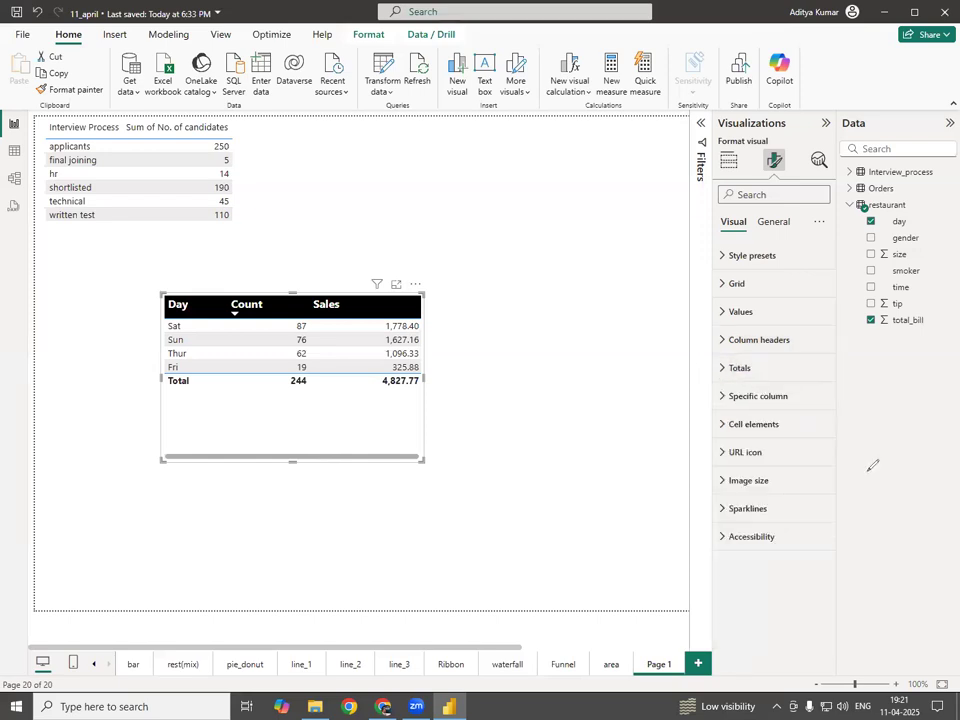
mouse_move(810, 238)
mouse_down()
mouse_move(673, 249)
mouse_move(690, 557)
mouse_move(857, 553)
mouse_move(878, 393)
mouse_up()
mouse_move(875, 316)
mouse_down()
mouse_move(820, 240)
mouse_move(775, 237)
mouse_up()
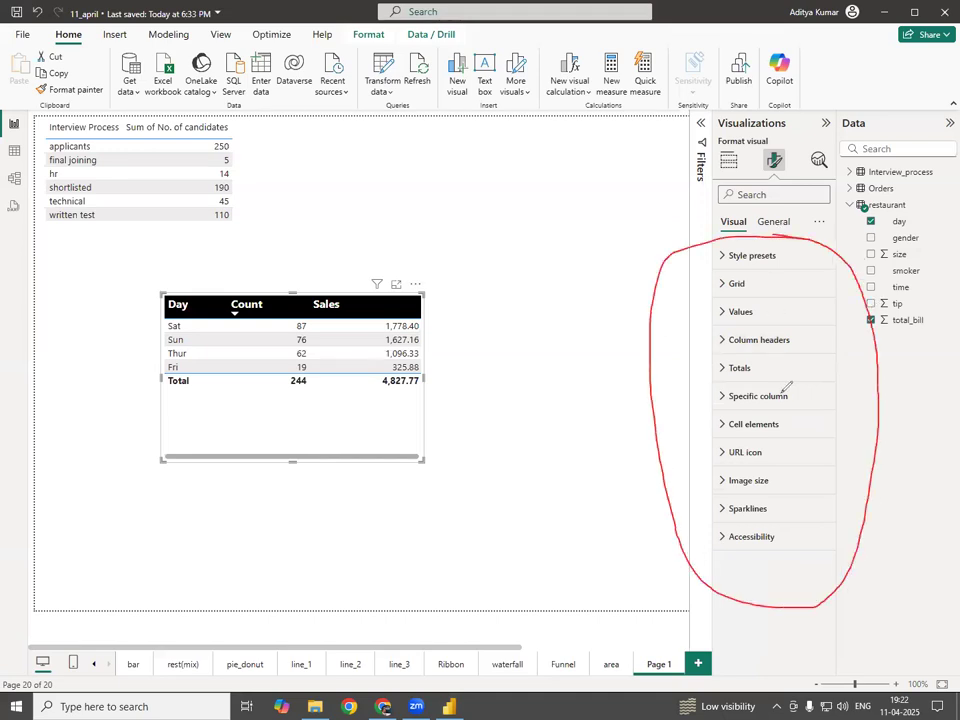
mouse_move(800, 378)
mouse_down()
mouse_move(700, 396)
mouse_move(820, 380)
mouse_move(775, 377)
mouse_up()
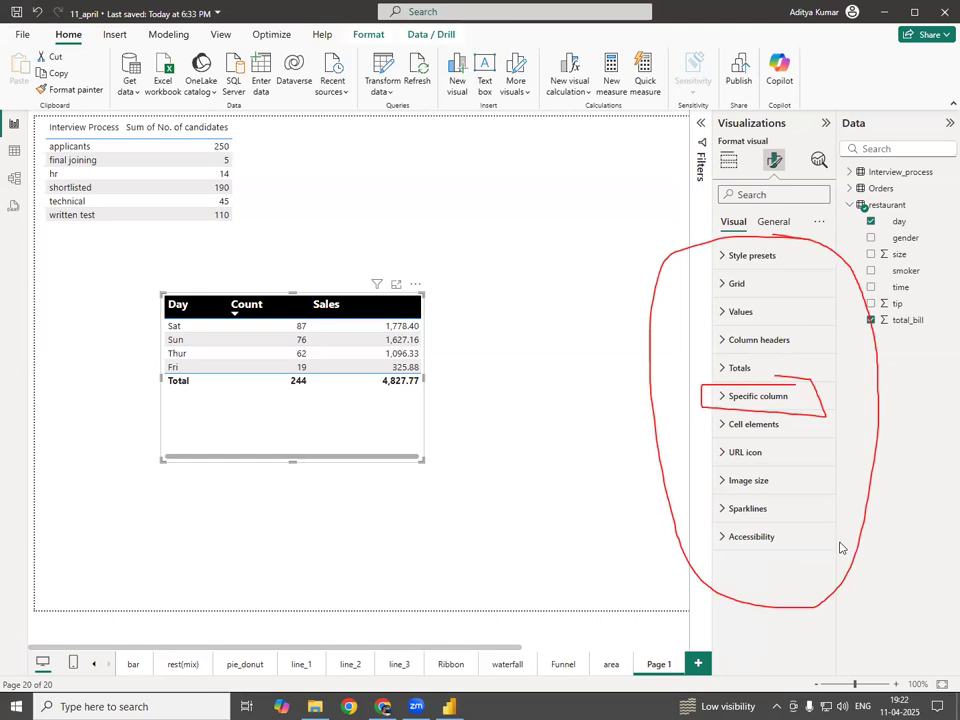
key(Escape)
- Open the table's specific column formatting and select the Count series
click(725, 396)
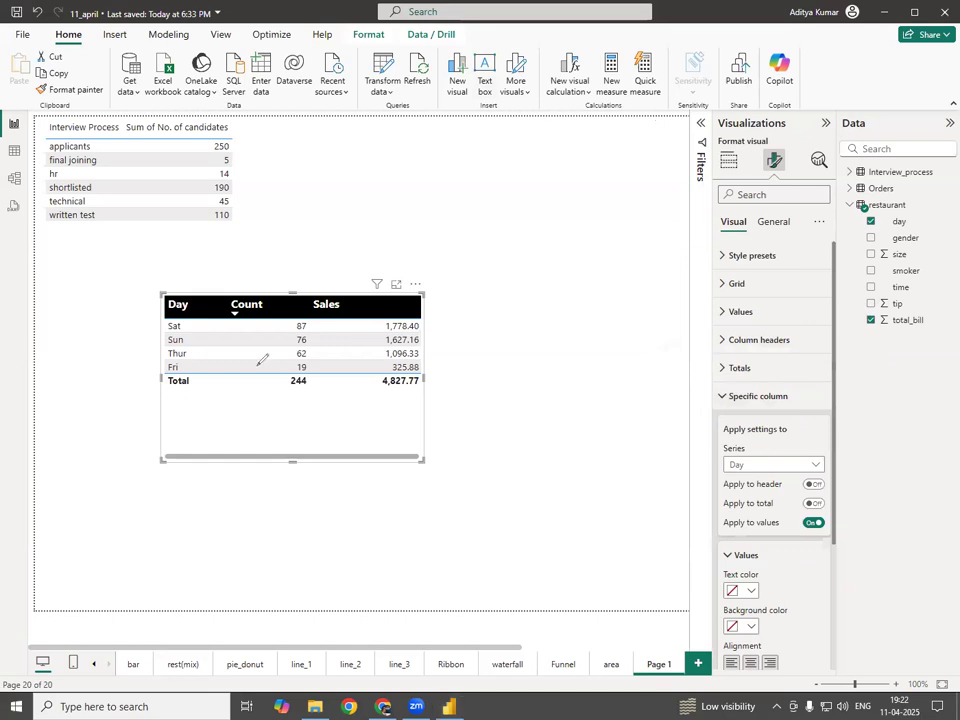
drag(257, 275, 266, 273)
mouse_move(258, 291)
mouse_down()
mouse_move(224, 308)
mouse_move(269, 284)
mouse_move(320, 332)
mouse_move(297, 311)
mouse_up()
mouse_move(300, 374)
mouse_down()
mouse_move(278, 392)
mouse_move(312, 376)
mouse_up()
mouse_move(280, 268)
mouse_down()
mouse_move(251, 274)
mouse_move(300, 420)
mouse_move(328, 334)
mouse_move(293, 318)
mouse_move(269, 268)
mouse_up()
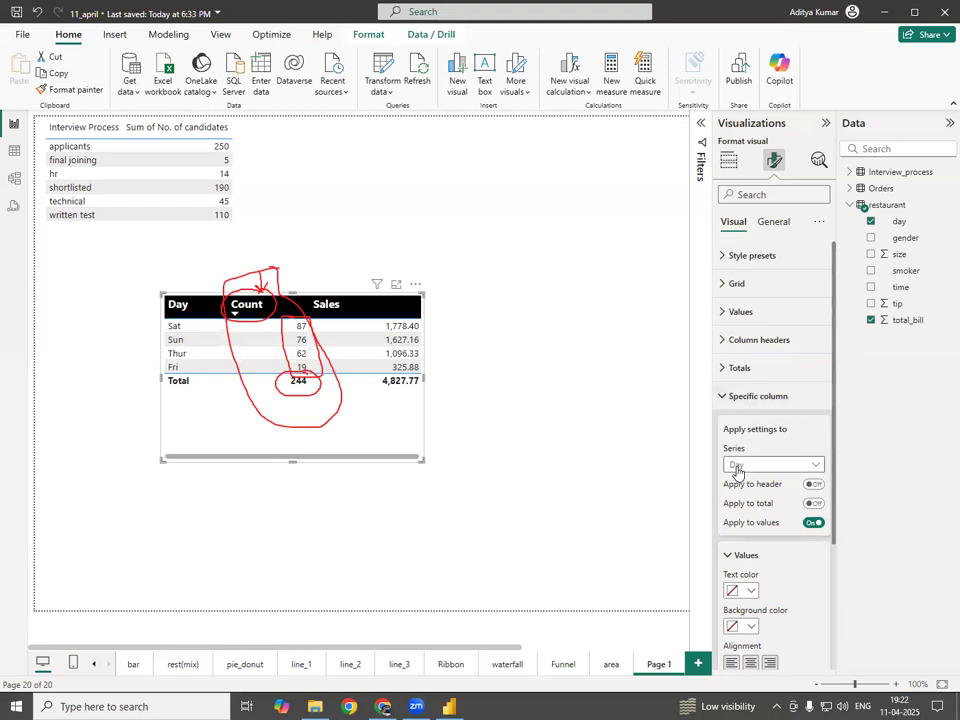
click(795, 465)
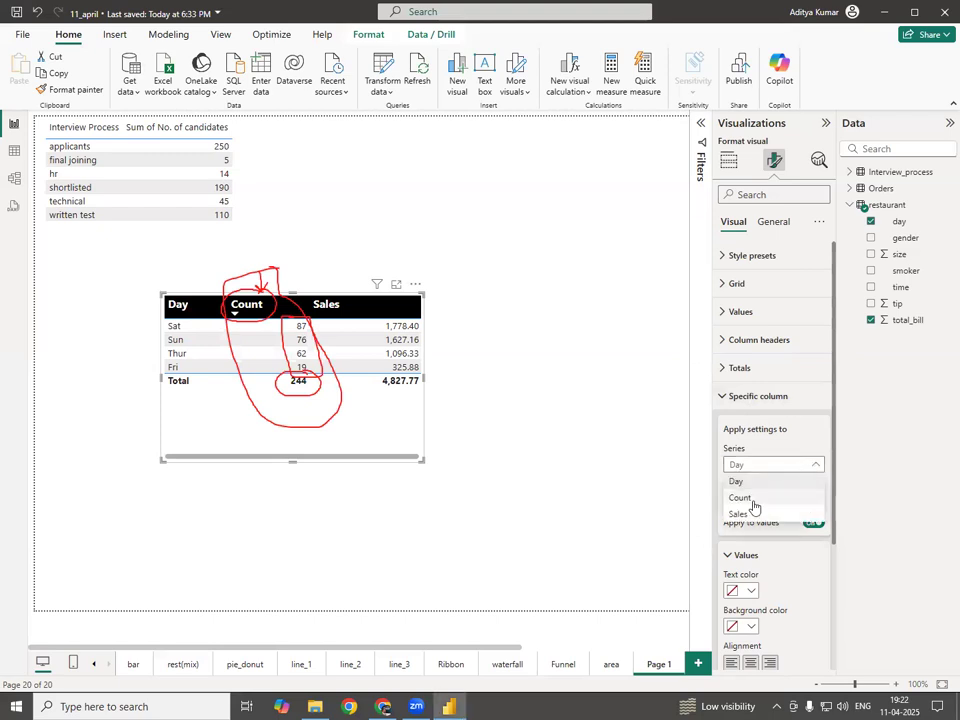
click(746, 497)
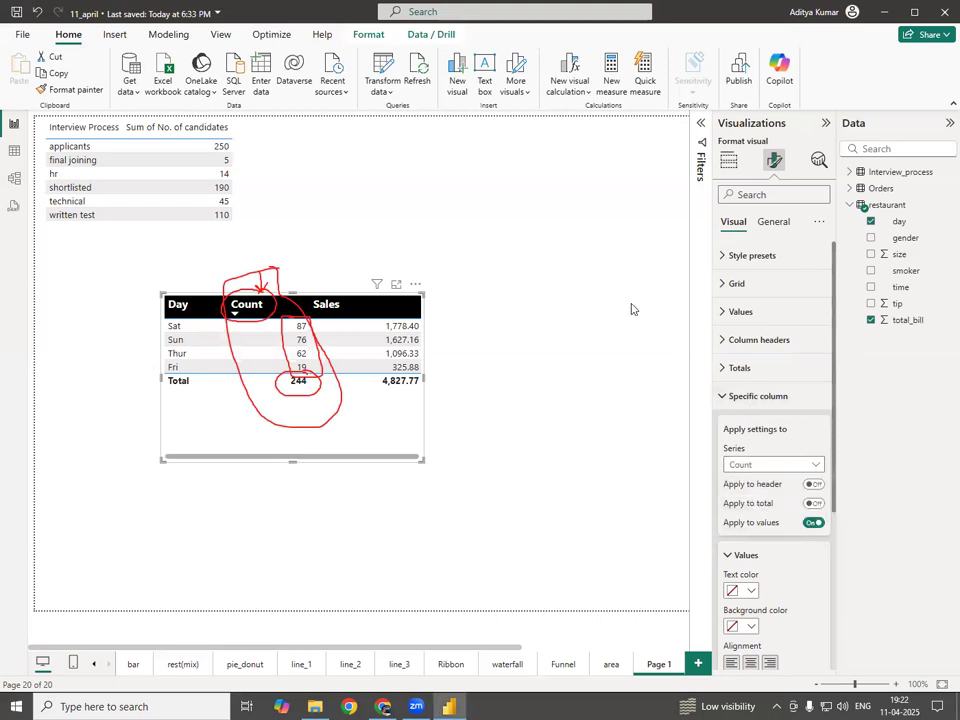
mouse_move(850, 471)
mouse_down()
mouse_move(724, 471)
mouse_move(750, 532)
mouse_move(850, 534)
mouse_move(849, 466)
mouse_up()
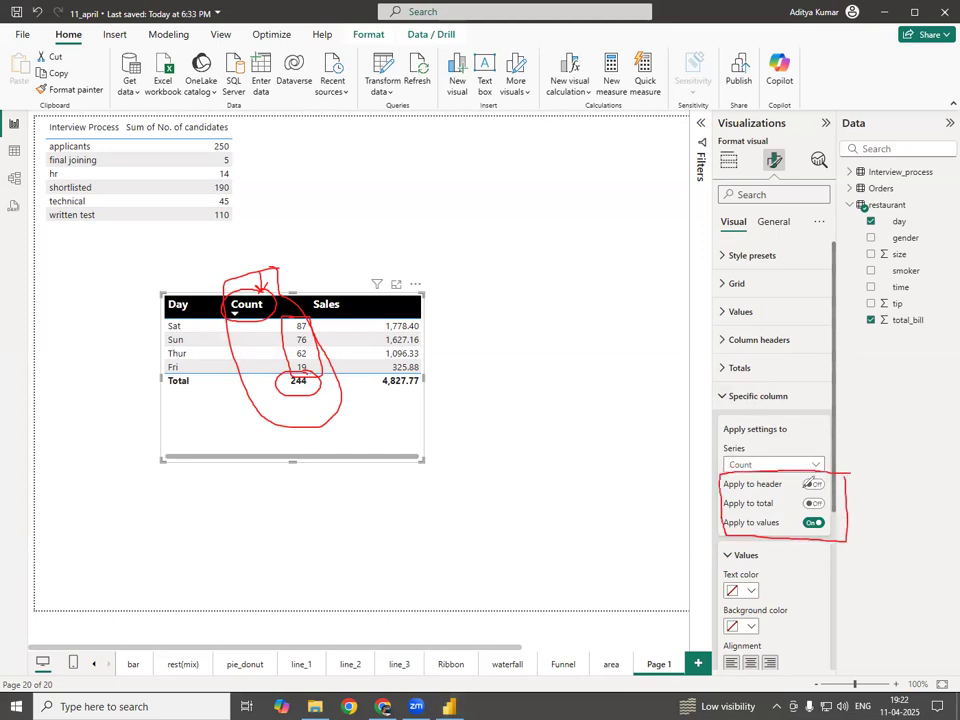
drag(755, 490, 783, 489)
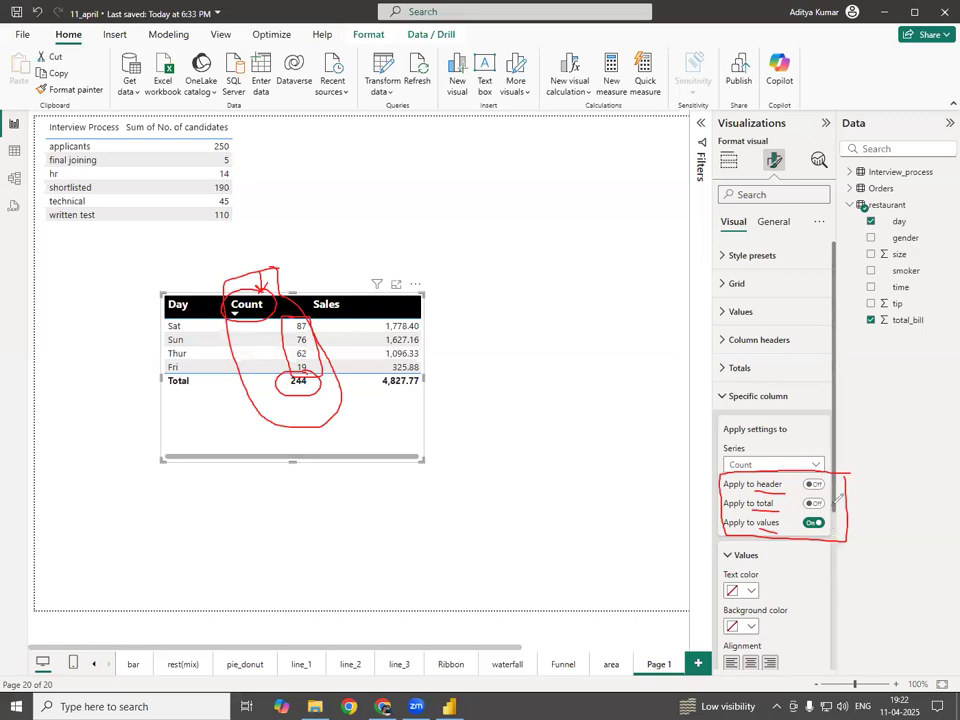
drag(789, 489, 809, 471)
key(Escape)
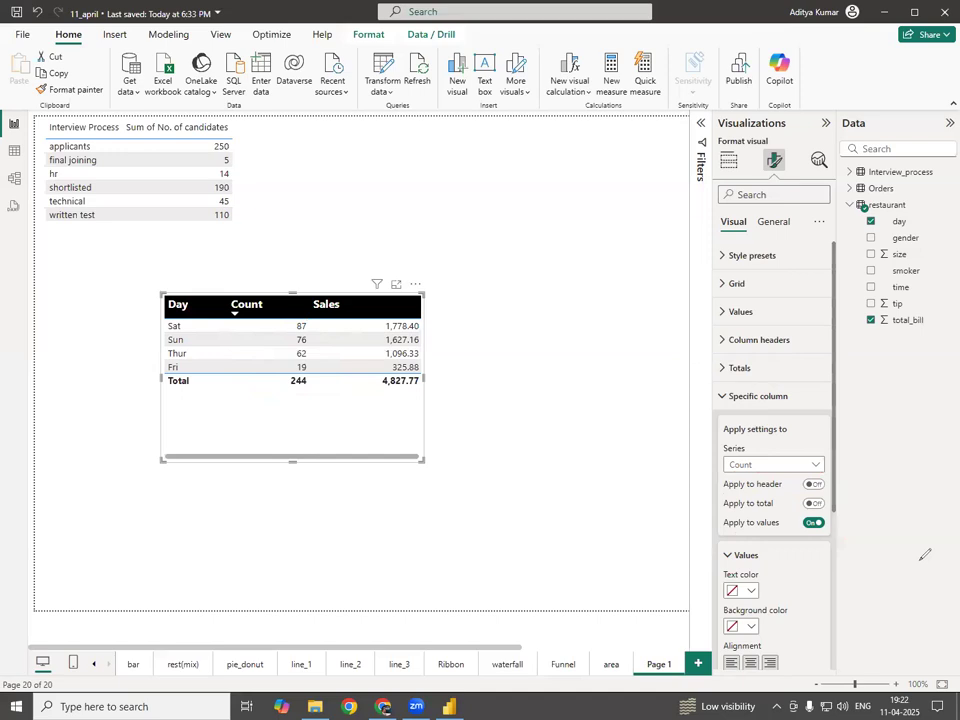
- Apply the Count column's settings to its header only, not its values, and right-align that header
click(814, 522)
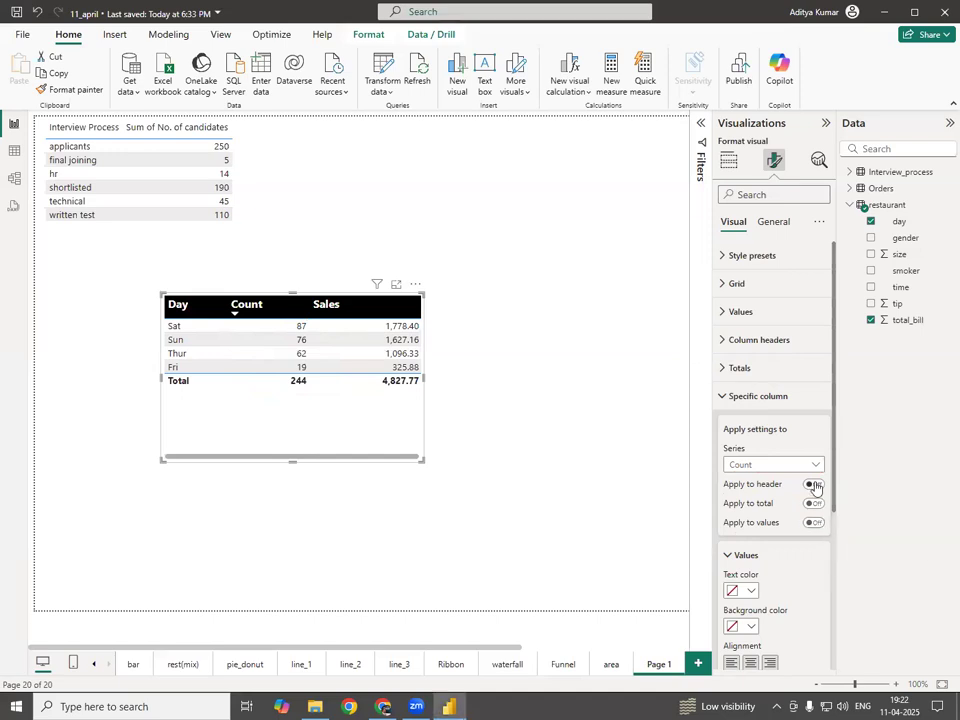
click(814, 485)
scroll(834, 440, down, 1)
scroll(838, 461, down, 3)
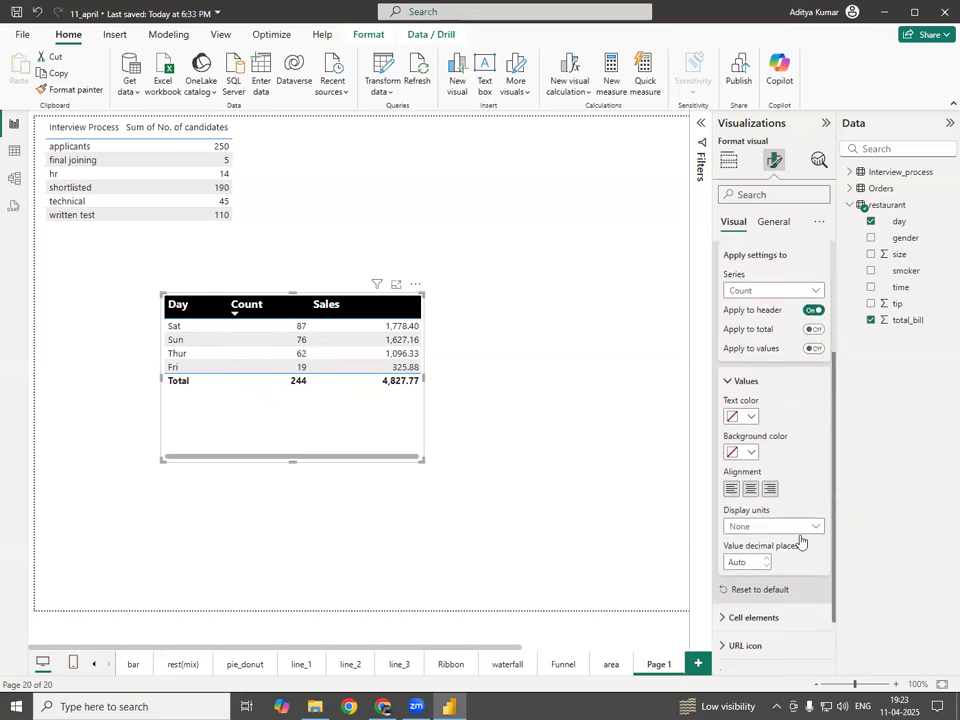
click(749, 489)
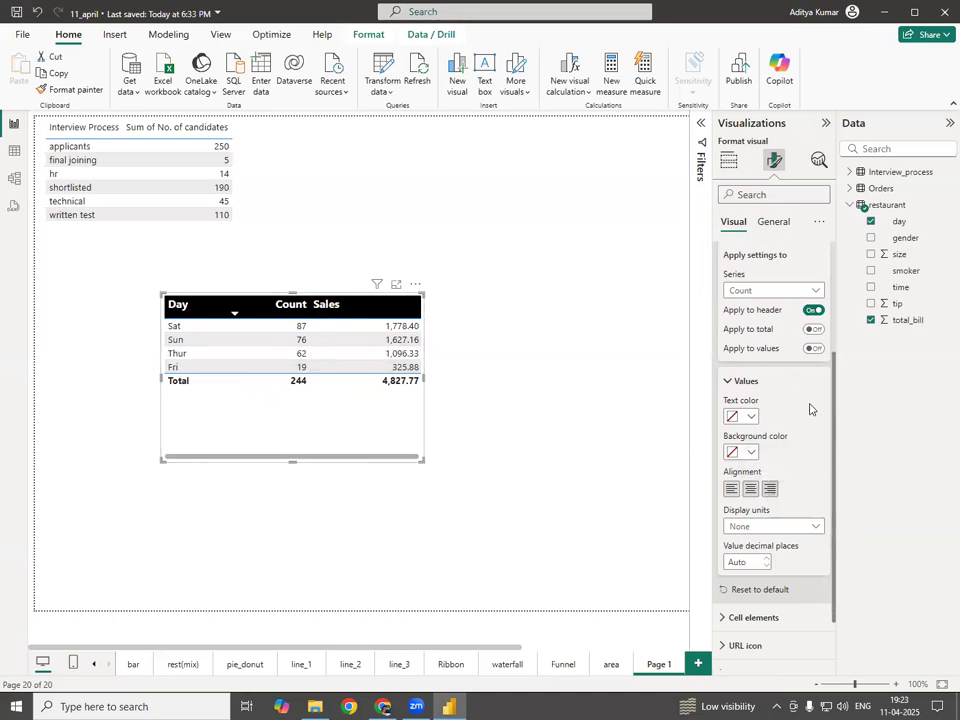
- Select the Sales series, apply its settings to the header only and right-align the Sales header
click(811, 291)
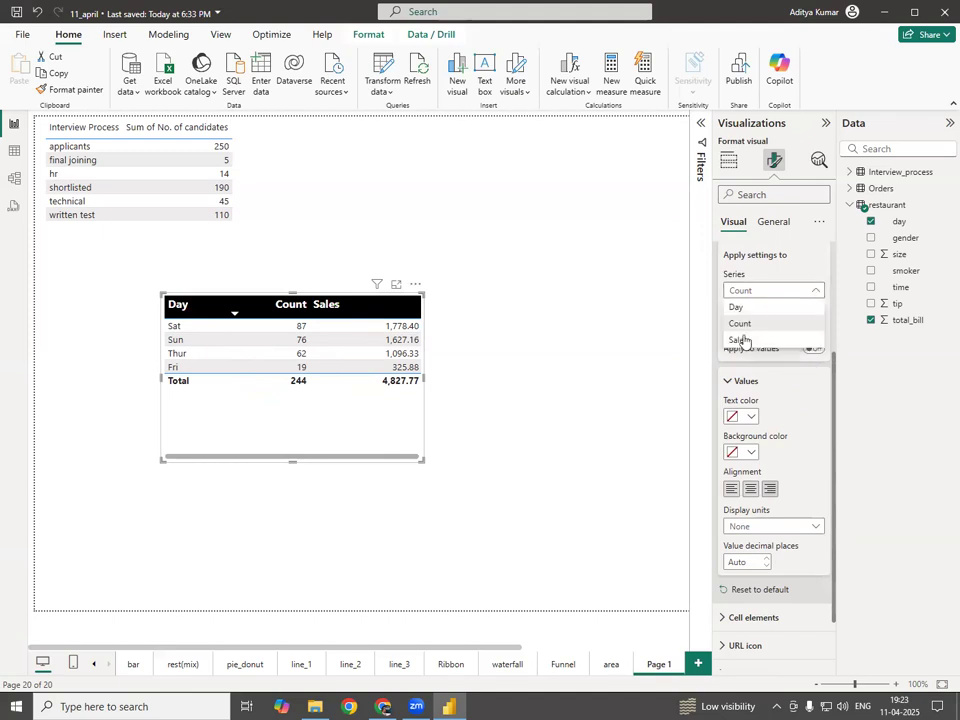
click(742, 340)
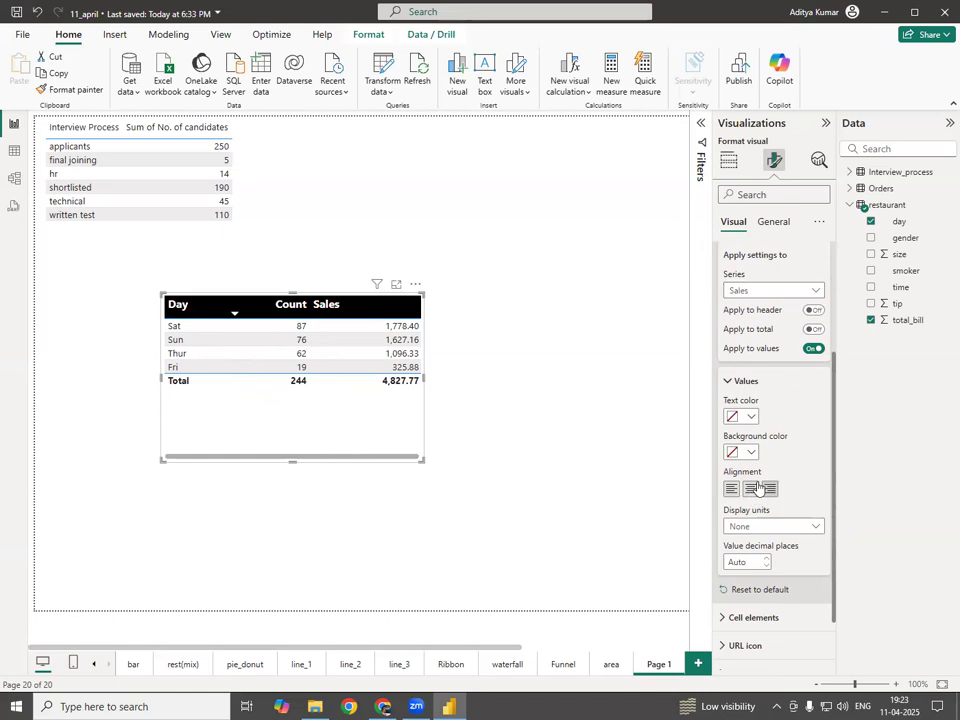
click(814, 348)
click(814, 310)
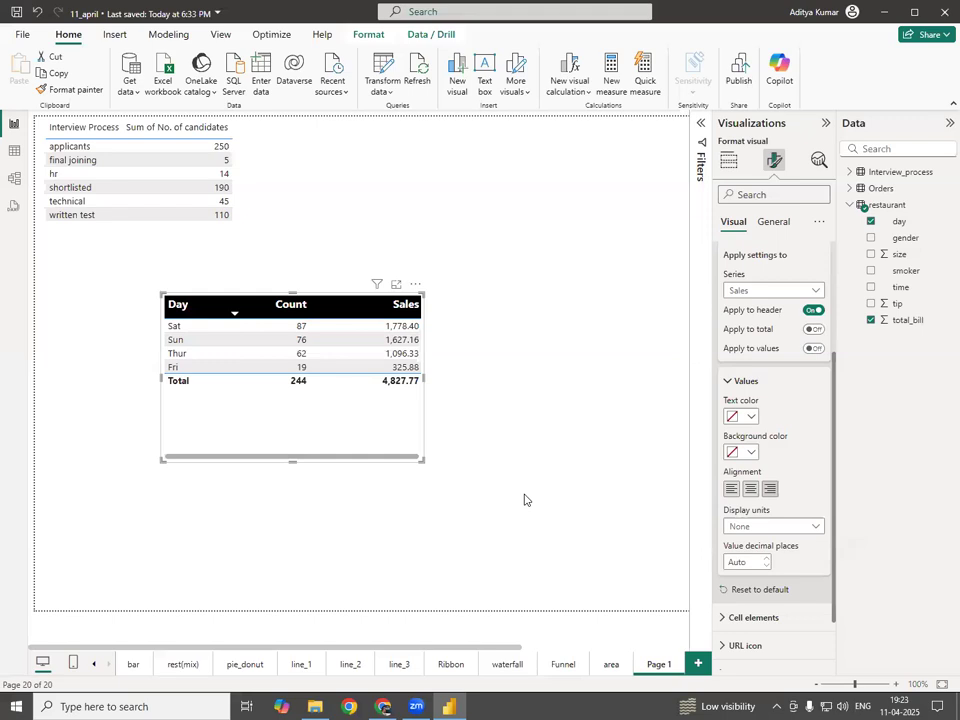
- Widen the restaurant table visual slightly, shorten it to fit its rows and collapse the specific column settings
drag(426, 380, 434, 318)
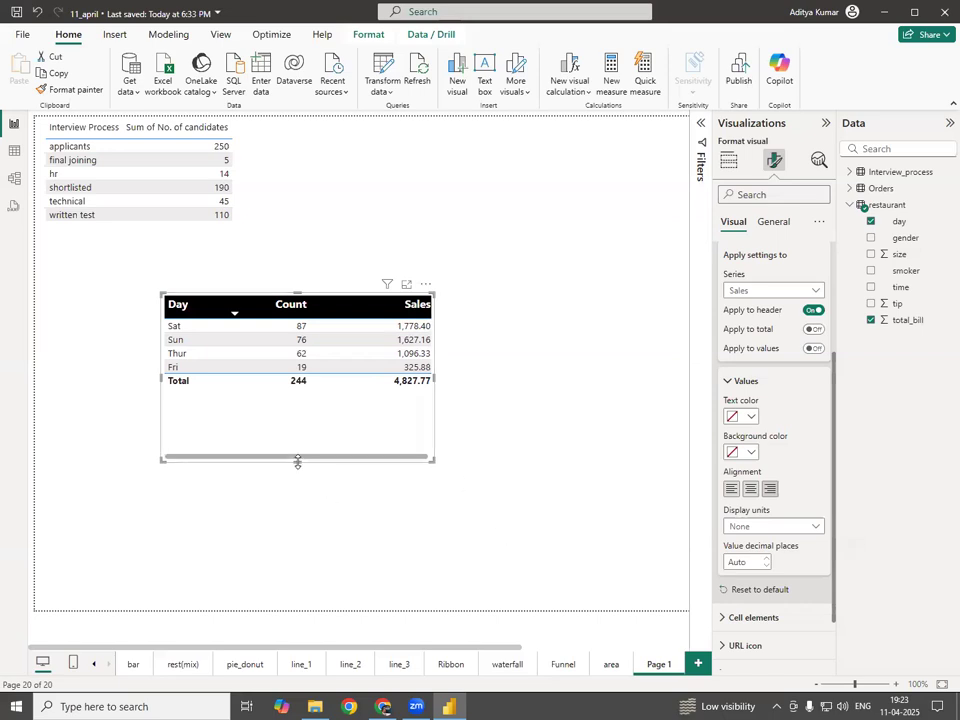
drag(297, 461, 306, 415)
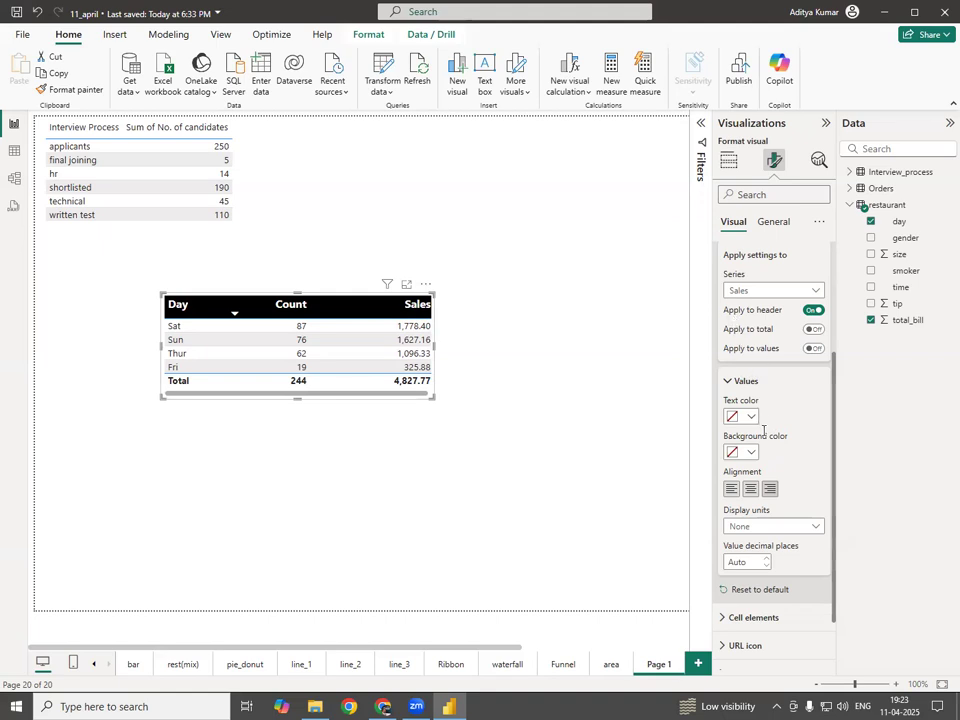
scroll(742, 462, up, 3)
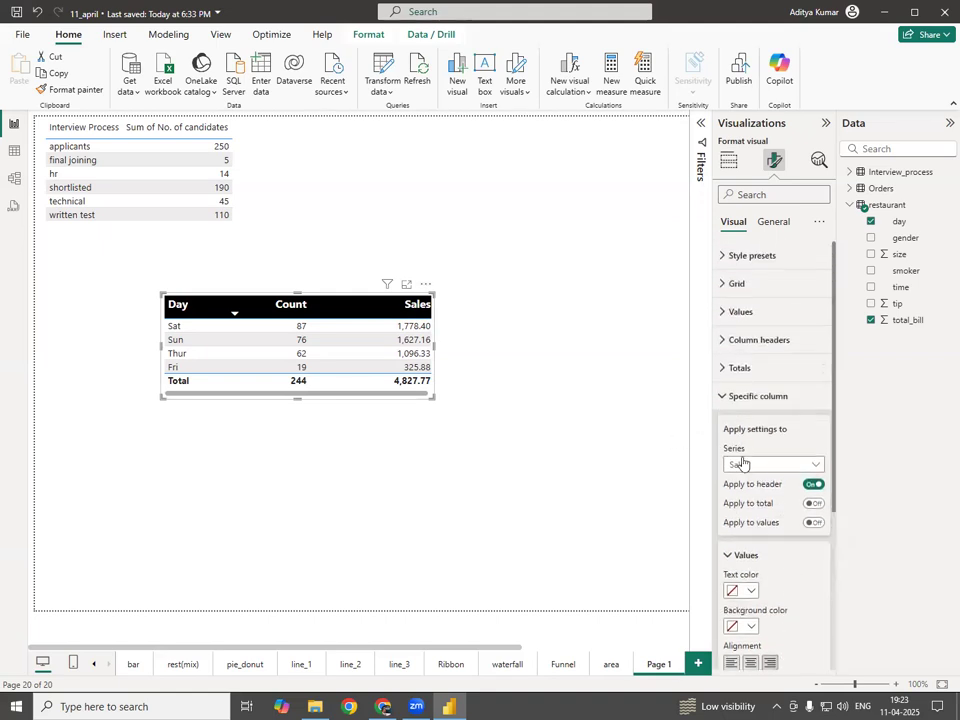
mouse_move(731, 398)
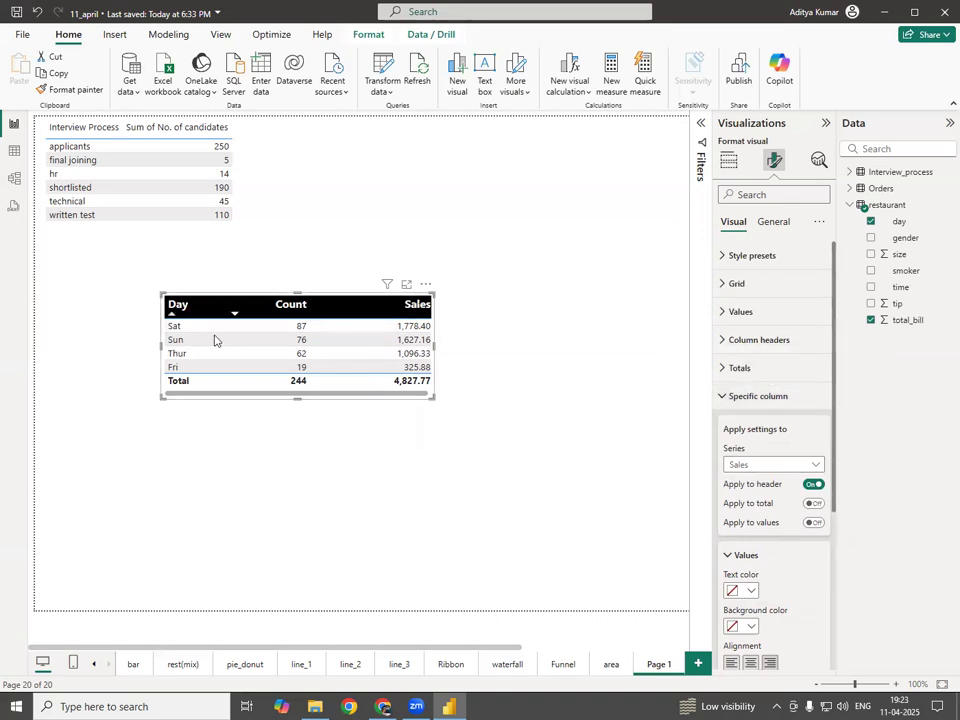
click(722, 398)
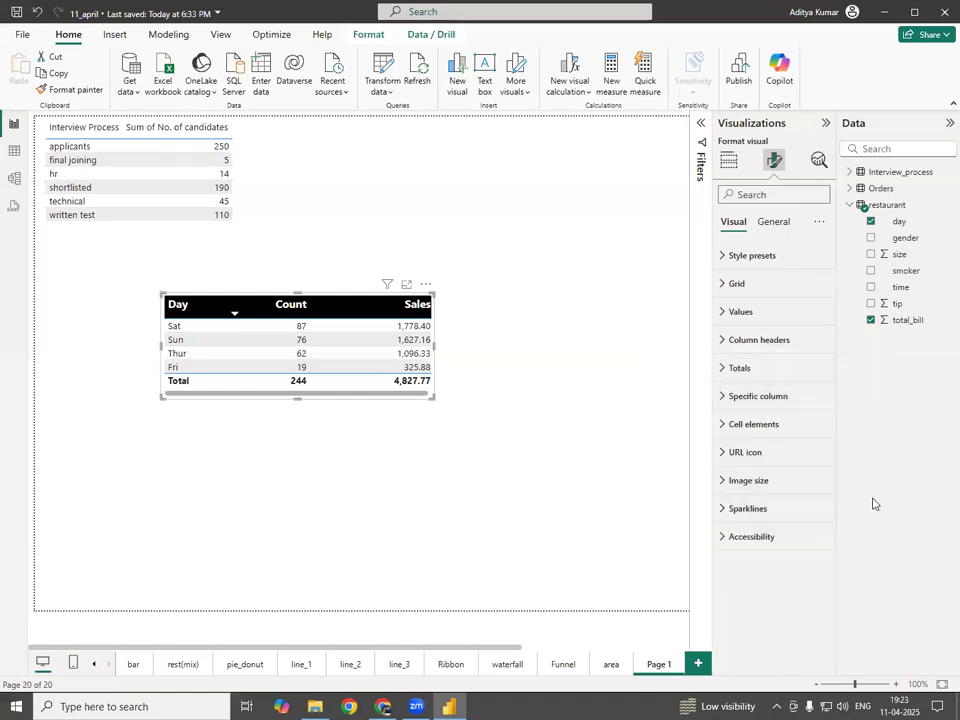
- Look through the table's cell elements options, collapse them and open the formatting of the table's values
click(720, 428)
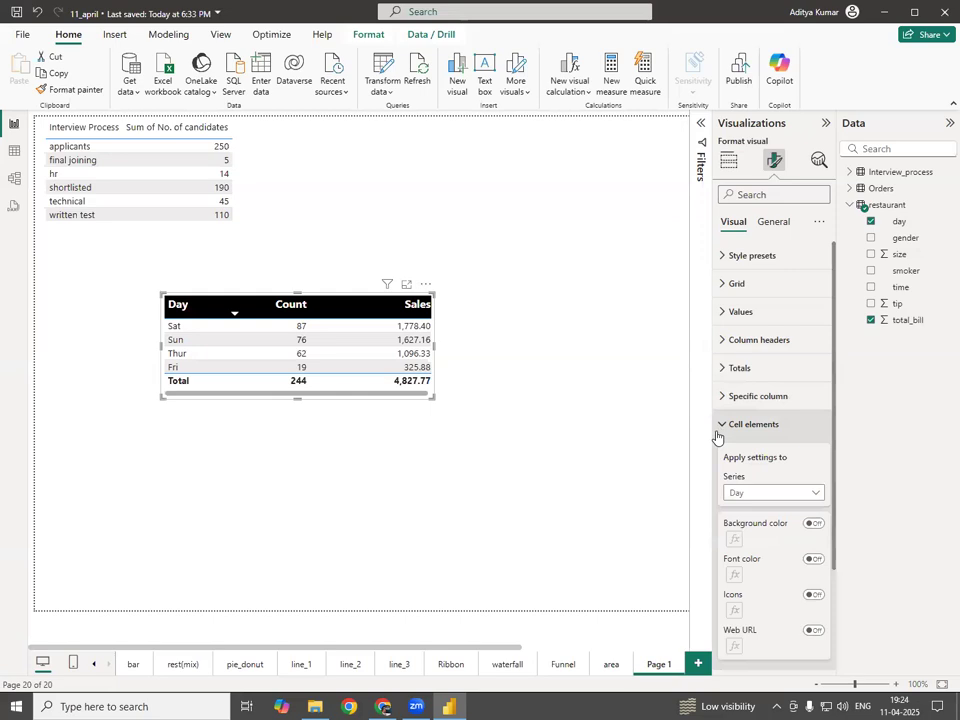
scroll(784, 560, down, 3)
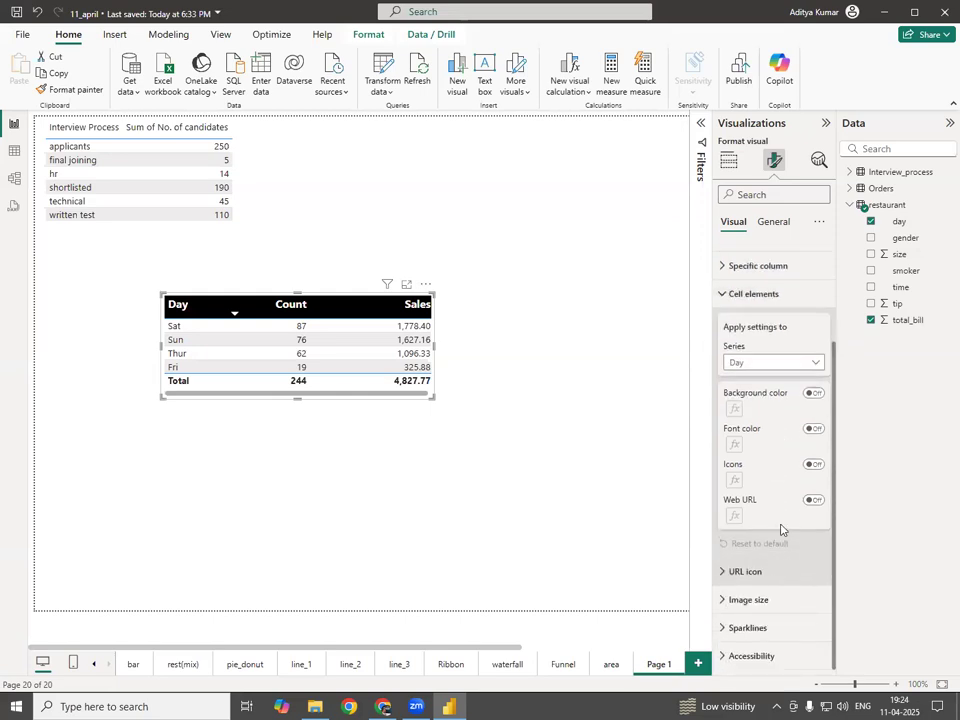
scroll(770, 520, up, 3)
click(731, 425)
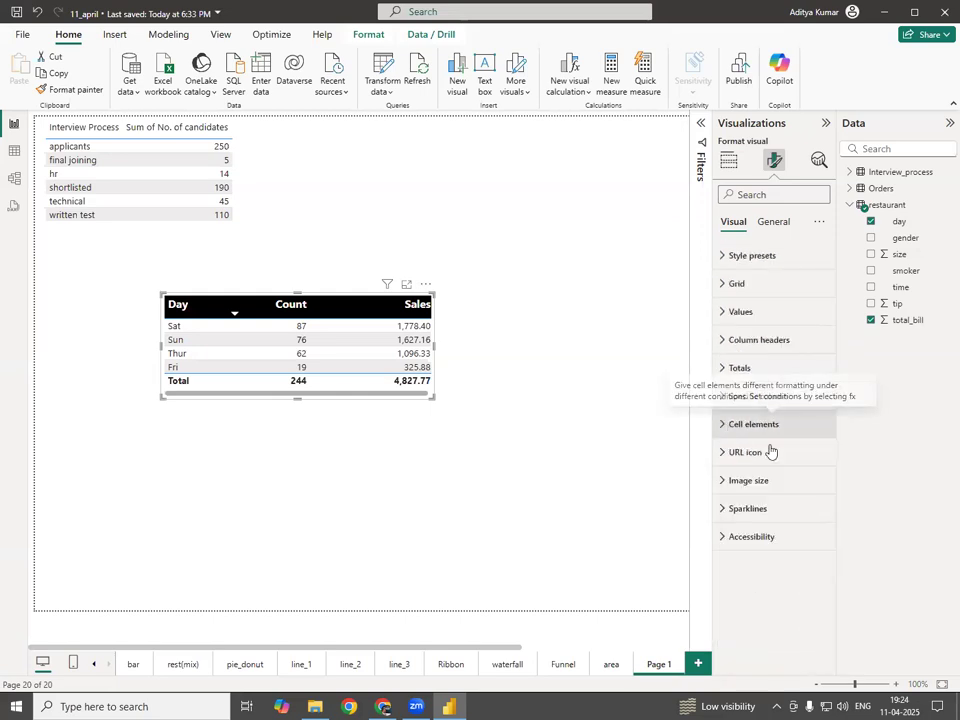
click(720, 313)
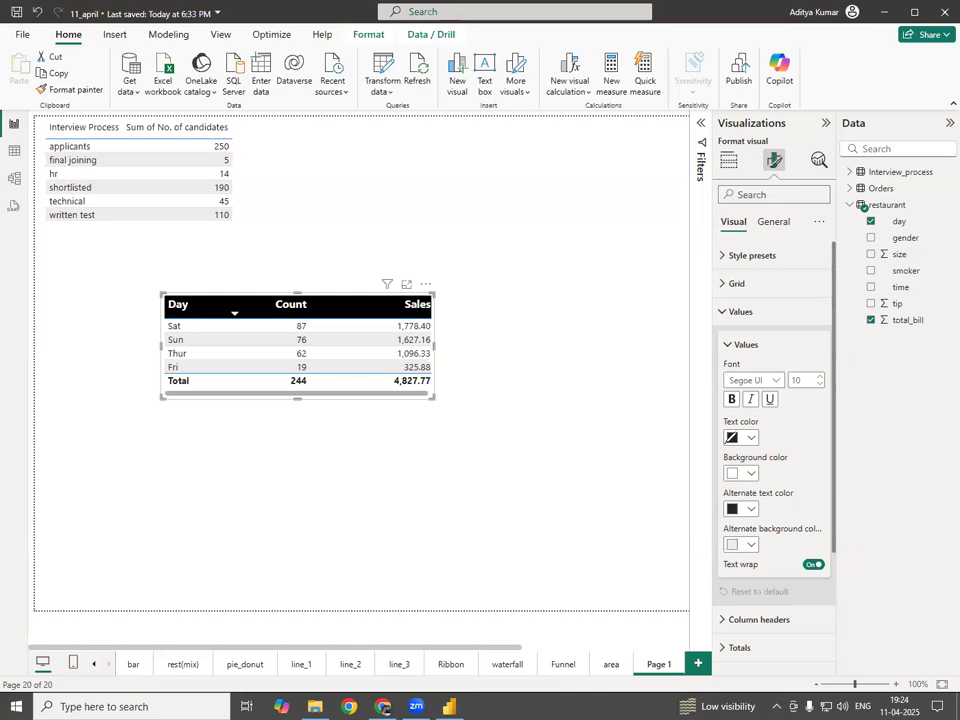
mouse_move(732, 437)
mouse_down()
mouse_move(553, 336)
mouse_move(439, 326)
mouse_up()
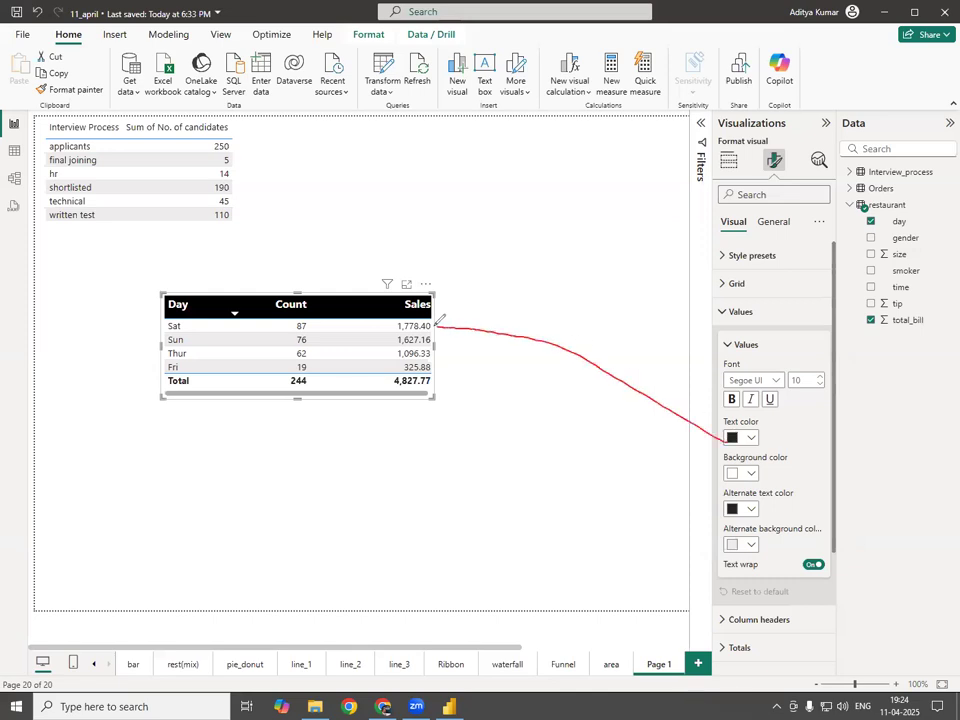
drag(731, 470, 437, 318)
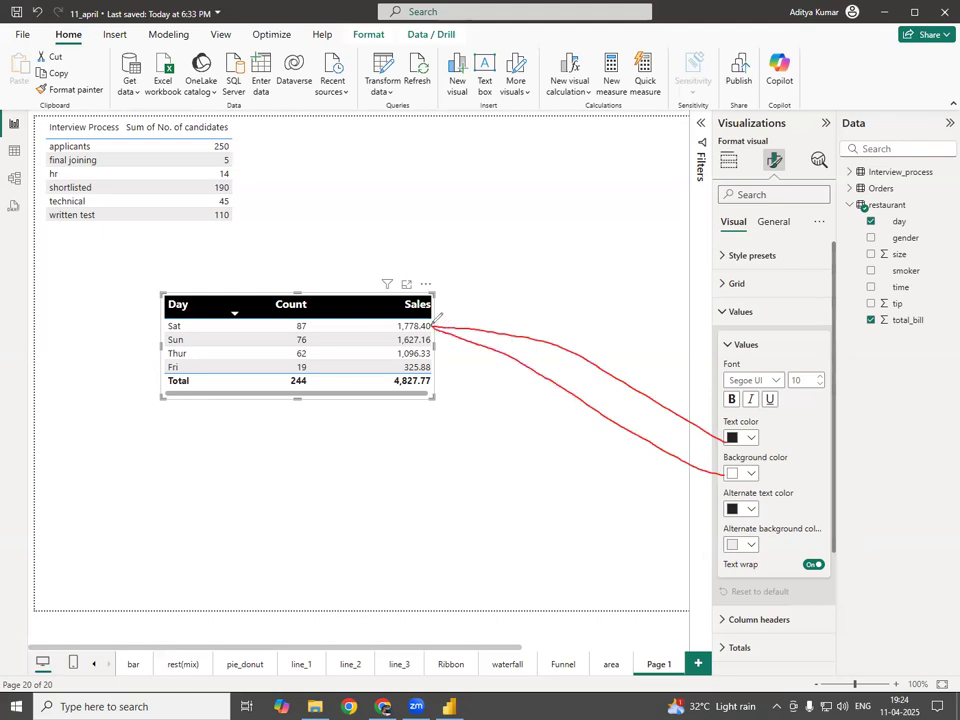
mouse_move(778, 484)
mouse_down()
mouse_move(735, 488)
mouse_move(765, 560)
mouse_move(751, 508)
mouse_move(645, 472)
mouse_move(484, 352)
mouse_move(437, 337)
mouse_move(445, 348)
mouse_move(437, 372)
mouse_up()
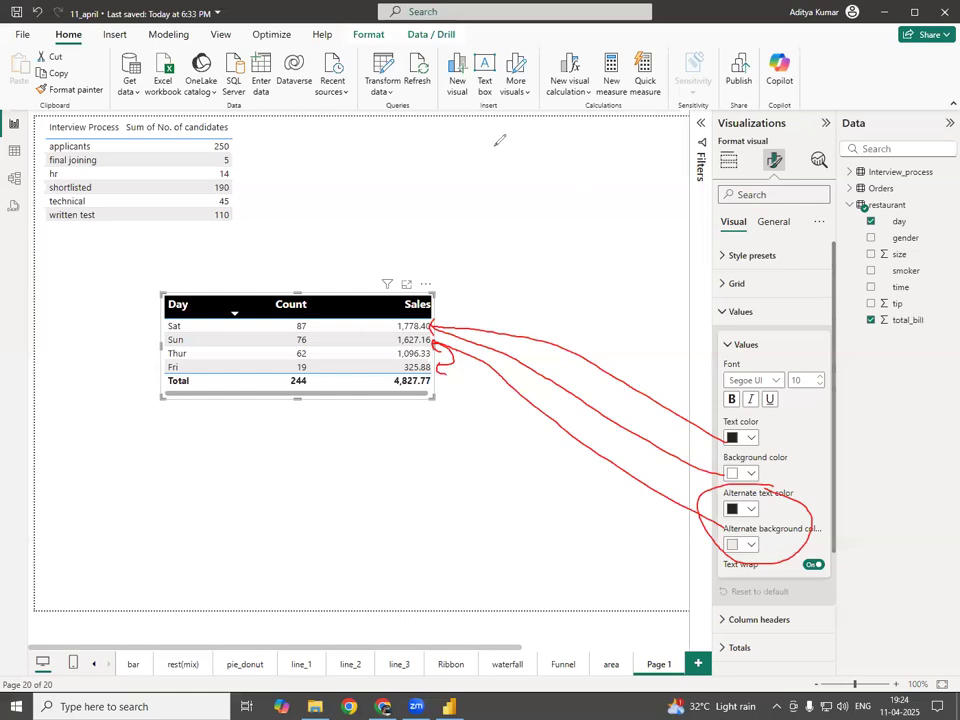
mouse_move(503, 133)
mouse_down()
mouse_move(513, 205)
mouse_move(539, 263)
mouse_up()
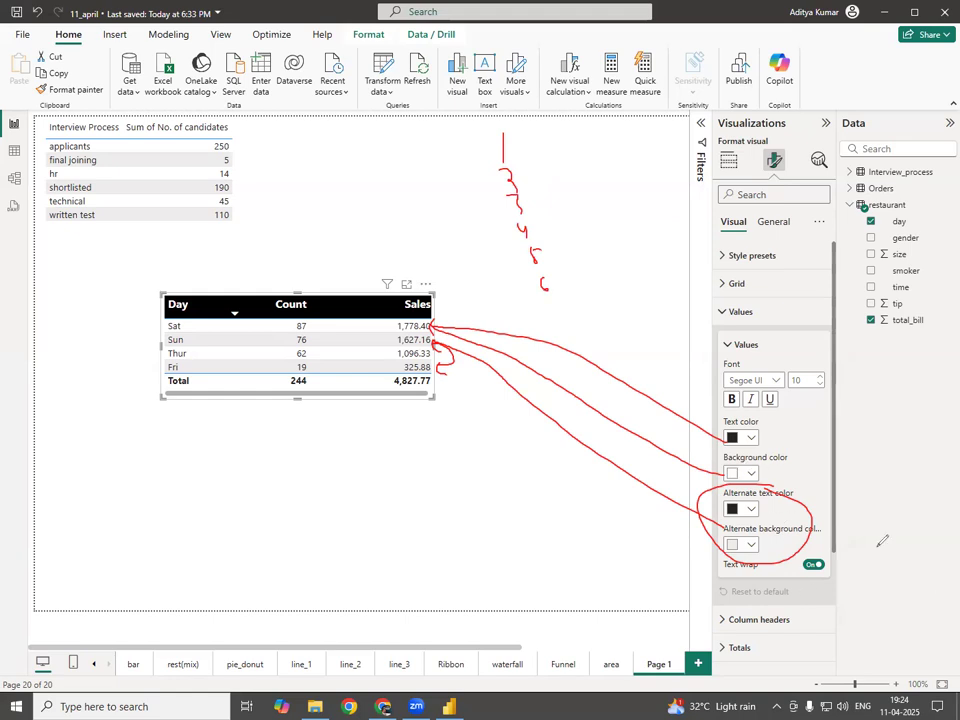
key(e)
mouse_move(467, 166)
mouse_down()
mouse_move(500, 265)
mouse_move(541, 460)
mouse_up()
mouse_move(765, 415)
mouse_down()
mouse_move(730, 495)
mouse_move(798, 443)
mouse_up()
mouse_move(703, 413)
mouse_down()
mouse_move(595, 197)
mouse_move(485, 172)
mouse_move(484, 182)
mouse_up()
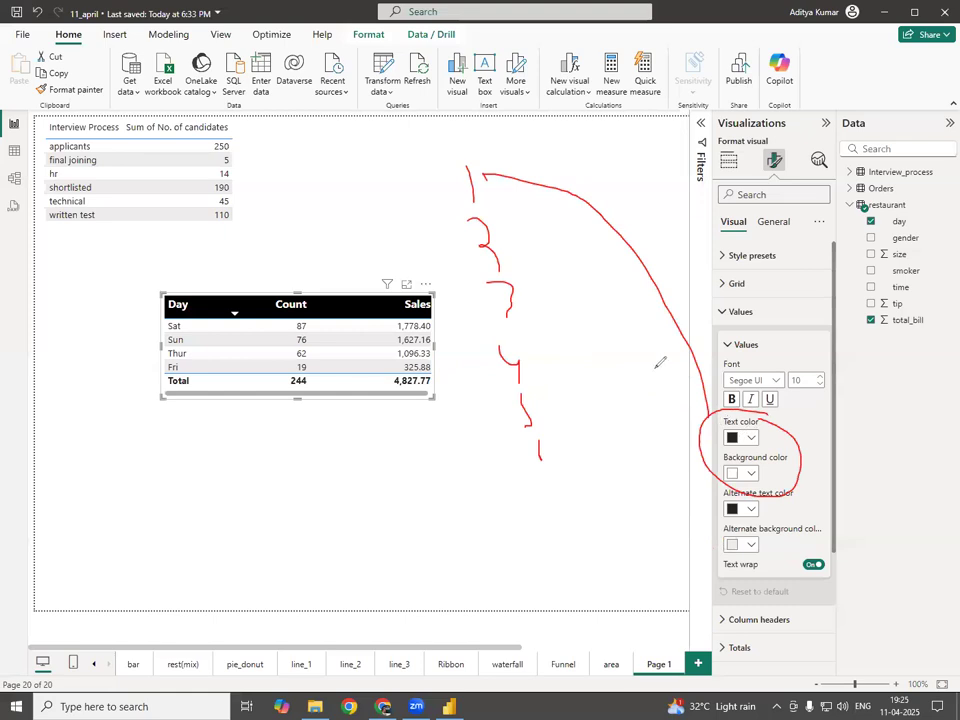
mouse_move(520, 297)
mouse_down()
mouse_move(712, 416)
mouse_move(548, 395)
mouse_up()
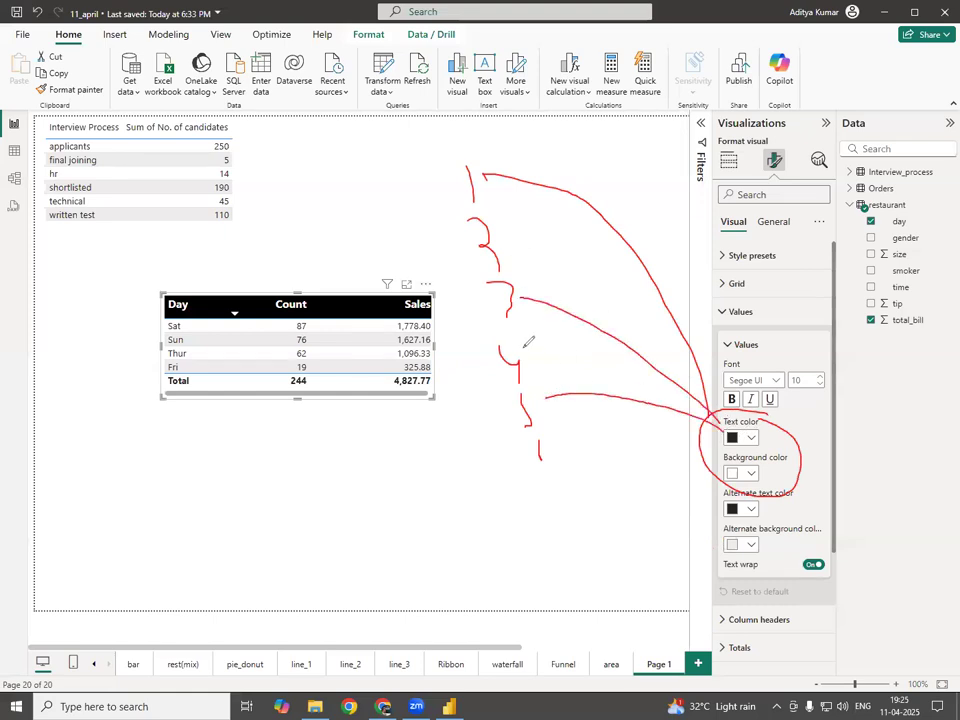
drag(541, 457, 547, 452)
mouse_move(790, 486)
mouse_down()
mouse_move(702, 525)
mouse_move(778, 567)
mouse_up()
mouse_move(826, 520)
mouse_down()
mouse_move(690, 576)
mouse_move(520, 500)
mouse_move(483, 262)
mouse_up()
drag(467, 386, 502, 361)
drag(487, 456, 542, 466)
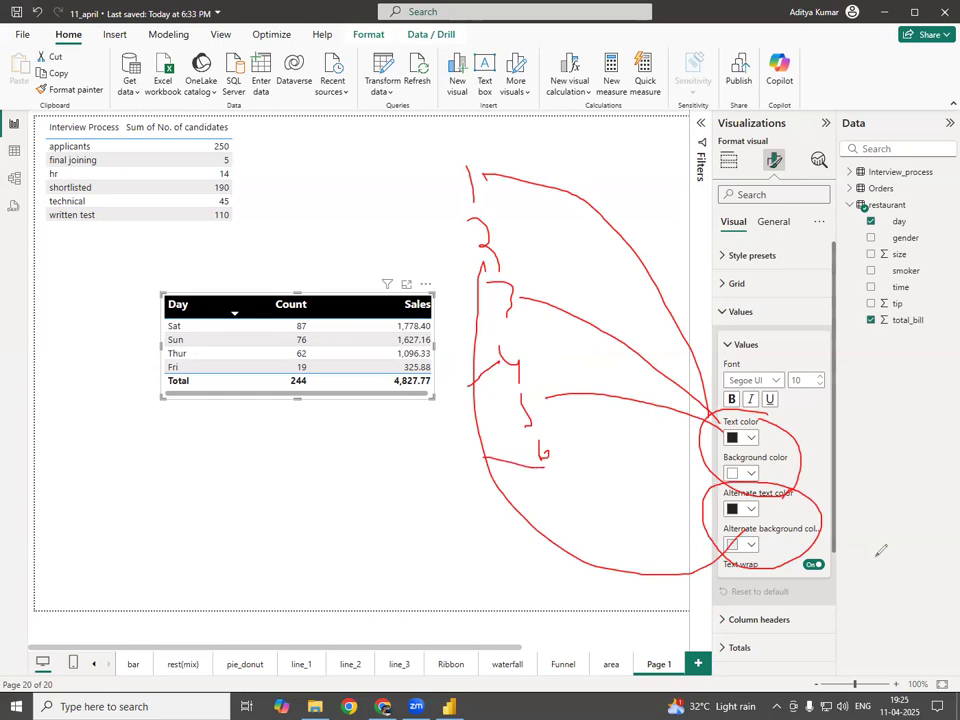
key(Escape)
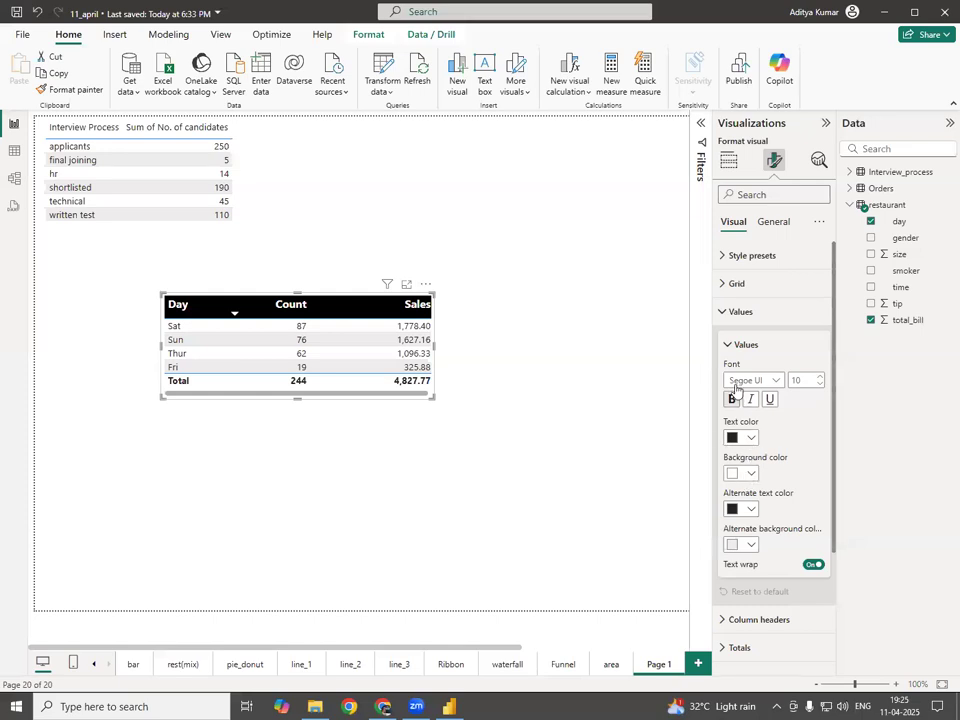
- Set the table values' font size to 15 and enlarge the table visual so that all rows and columns fit
double_click(808, 380)
text(15)
key(Return)
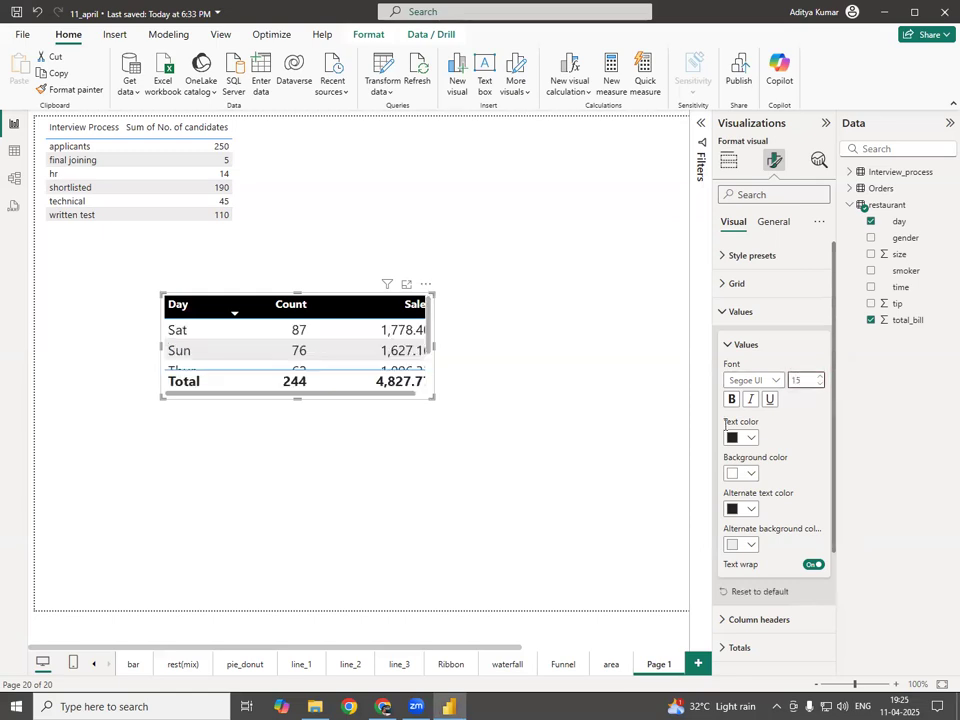
drag(432, 397, 458, 434)
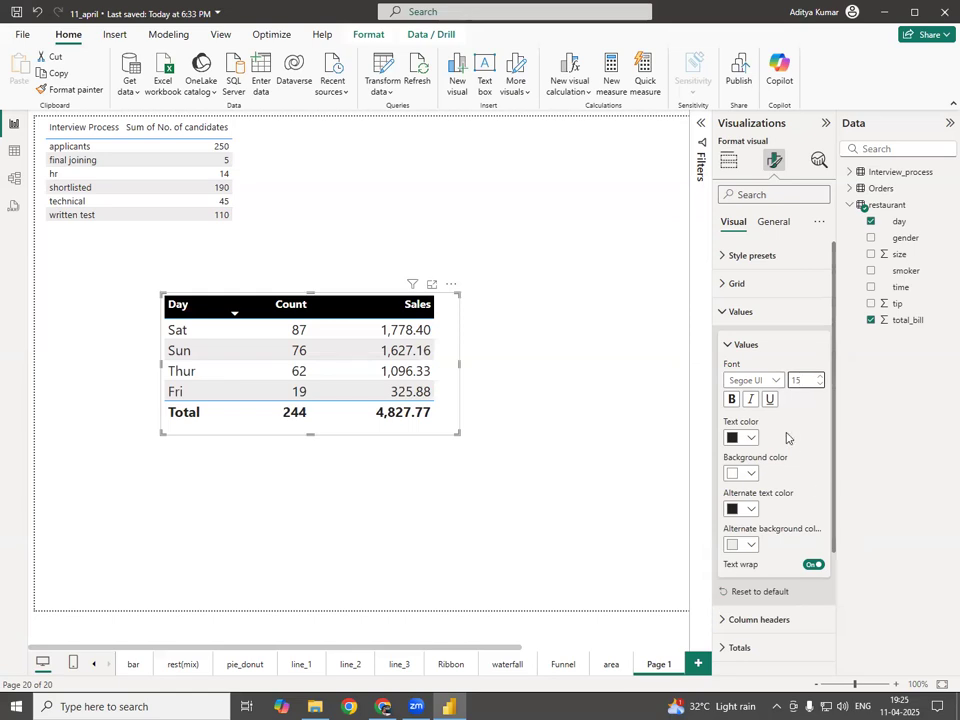
- Try bold text for the table values and turn it off again
click(732, 400)
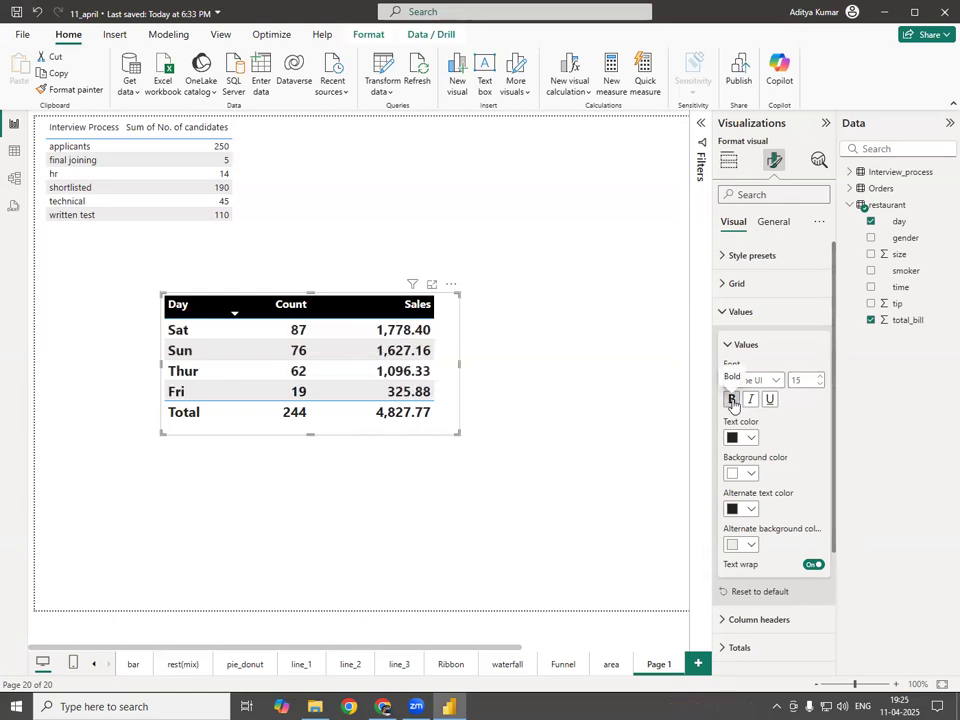
click(732, 400)
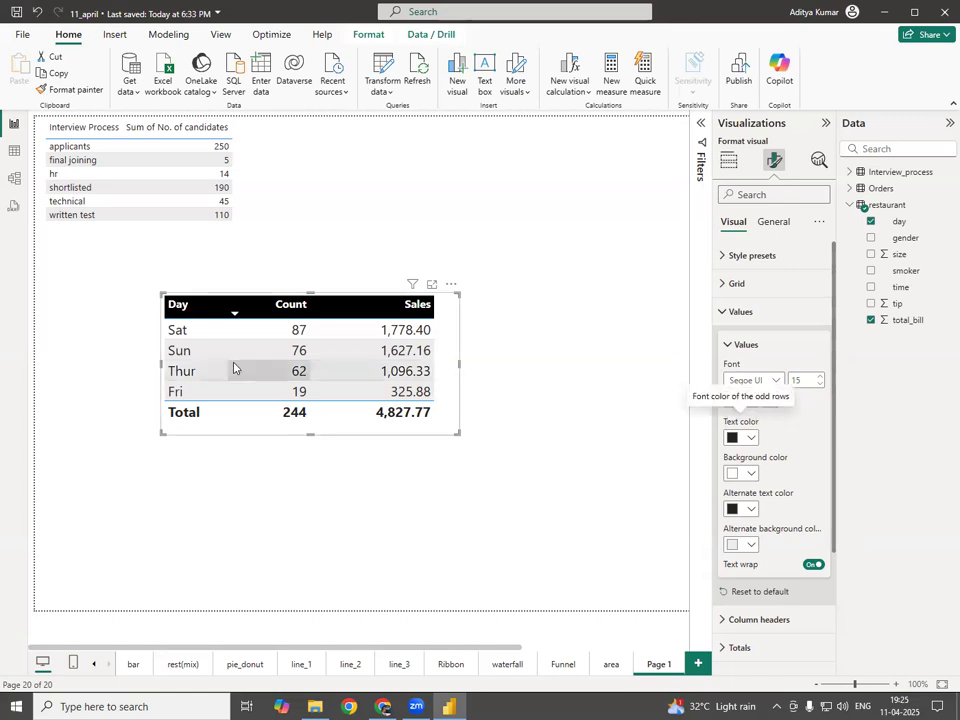
- Give the table's main value rows purple text on a light yellow background
click(748, 437)
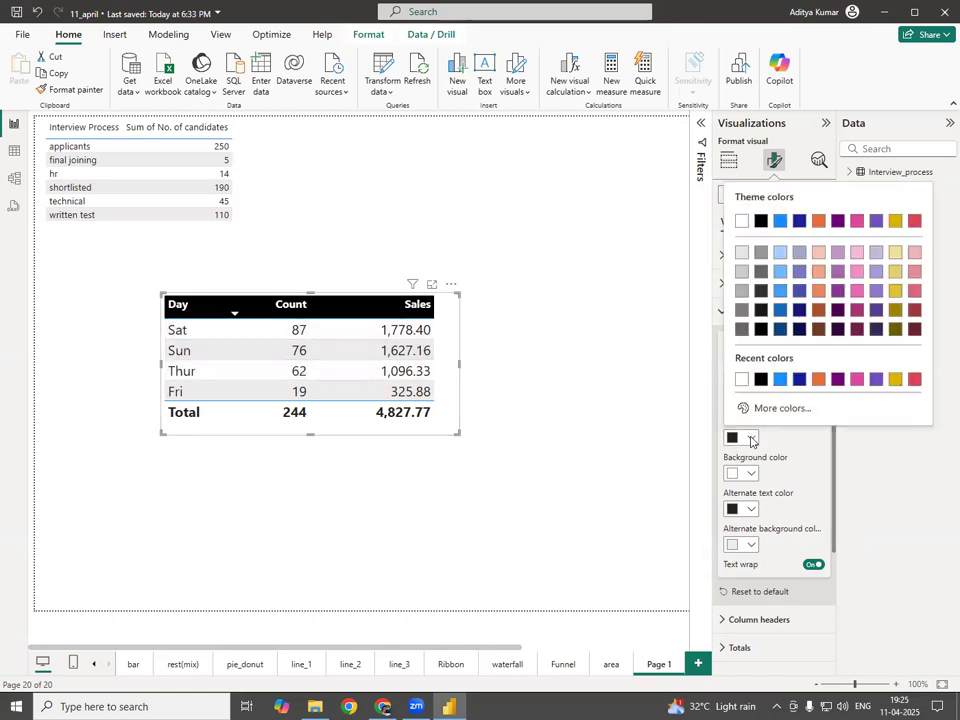
click(818, 379)
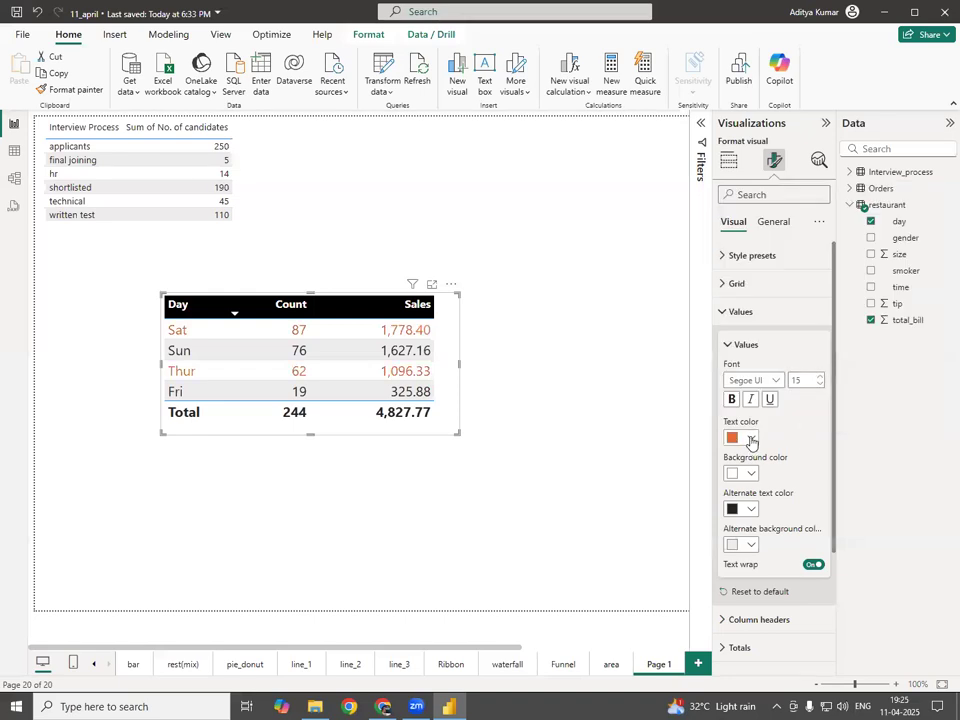
click(748, 437)
click(837, 379)
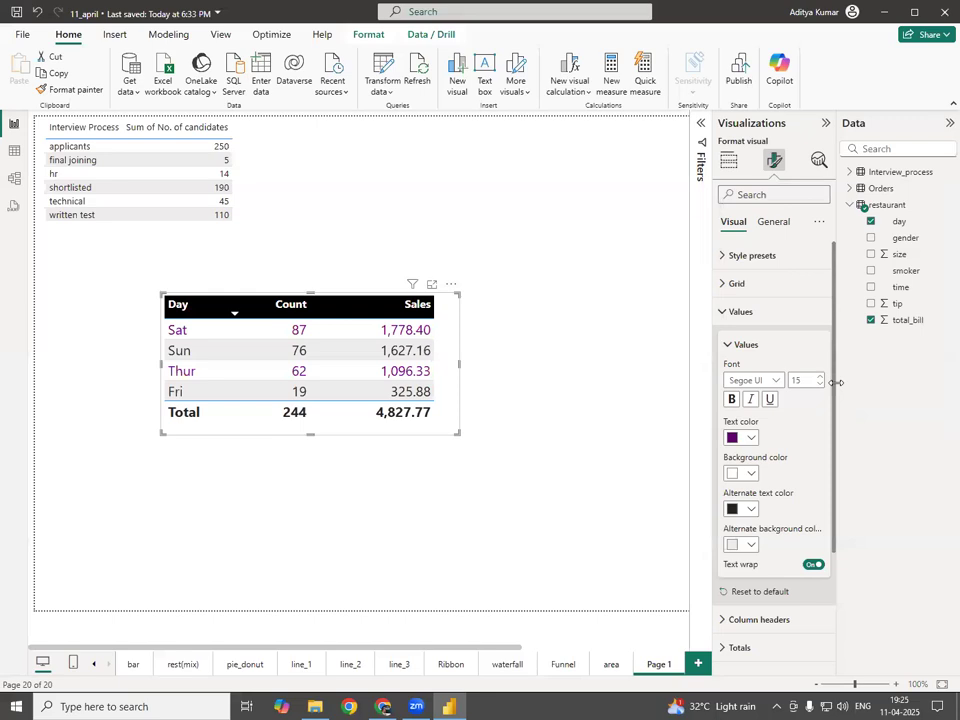
click(752, 475)
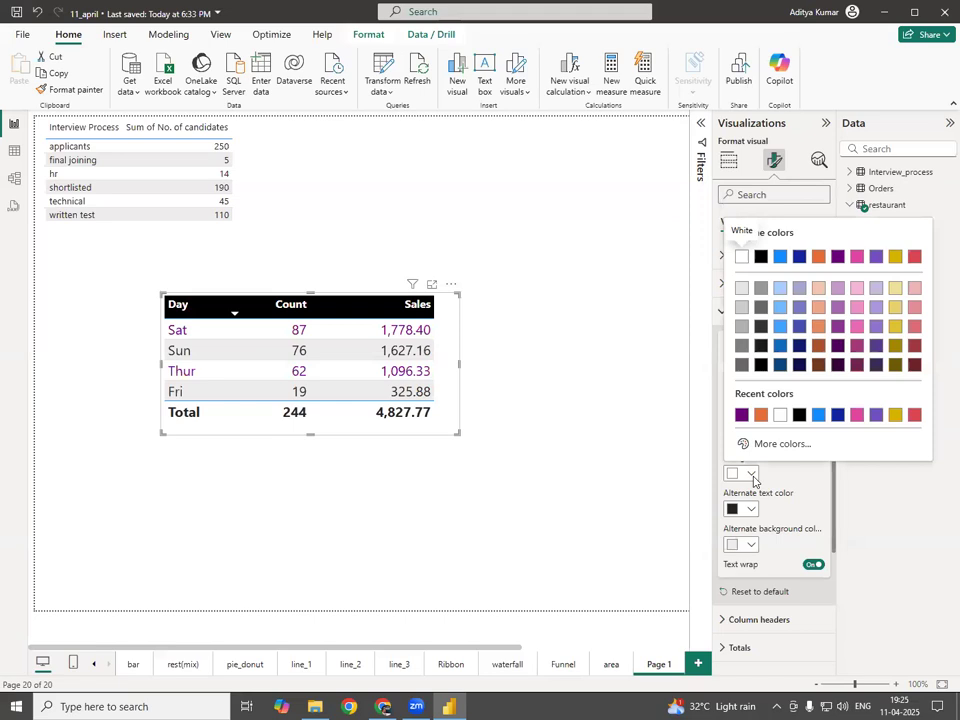
click(895, 288)
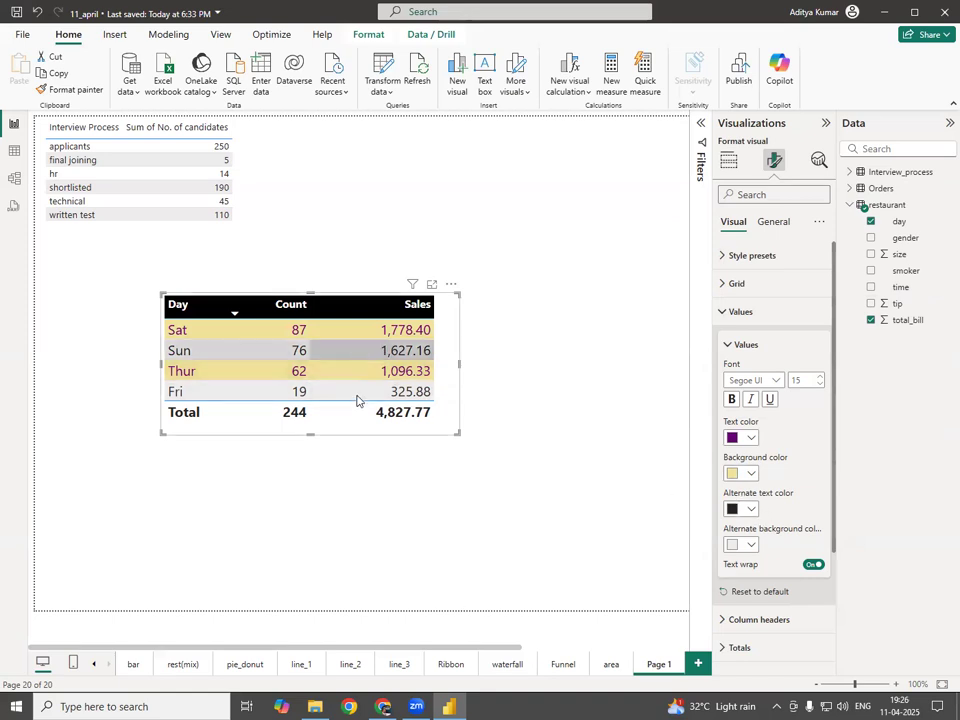
- Set the alternate value rows to black text on a light blue background and narrow the table visual to fit its columns
click(752, 509)
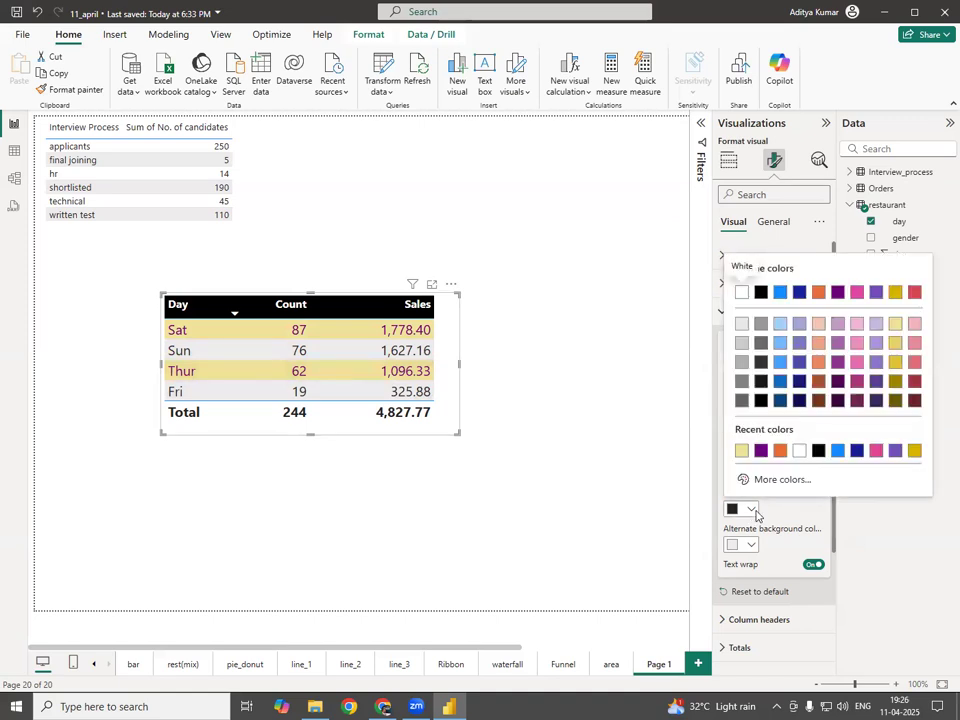
click(780, 450)
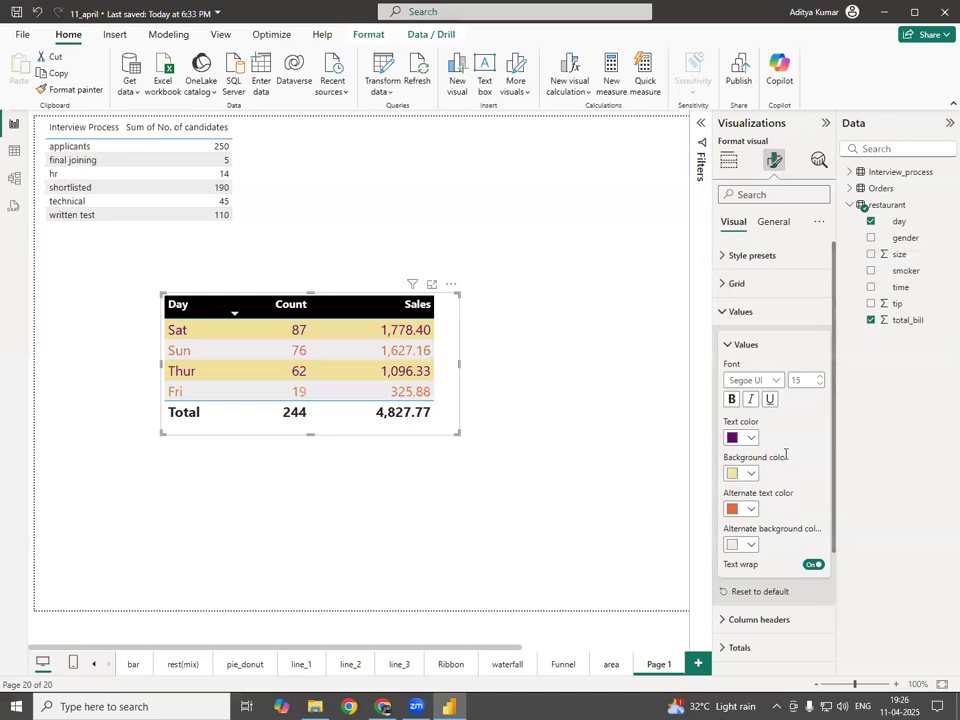
click(750, 545)
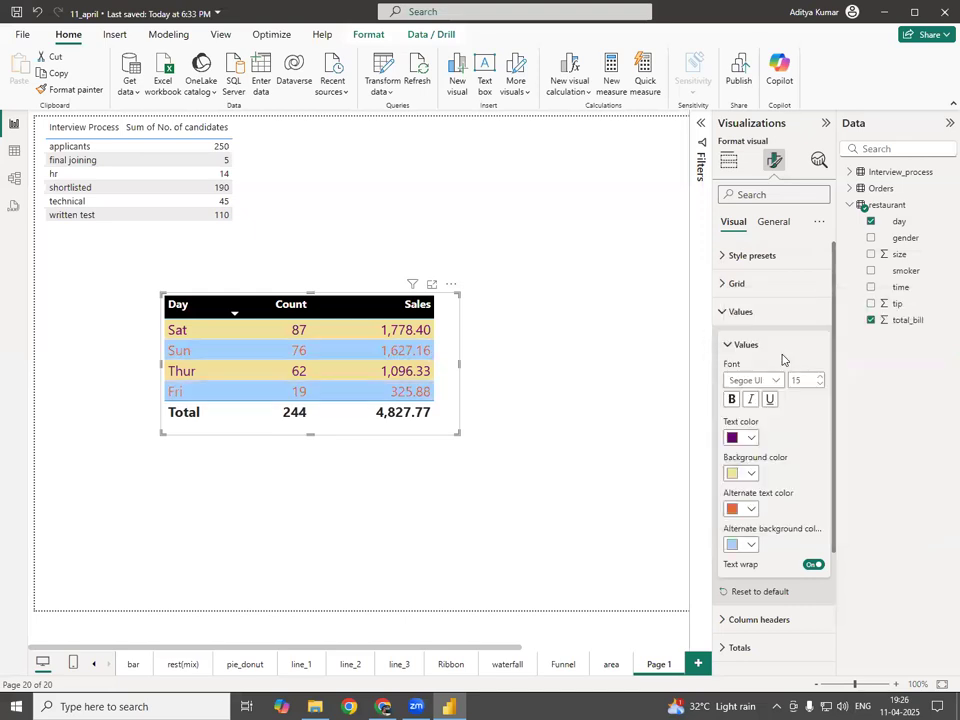
click(752, 509)
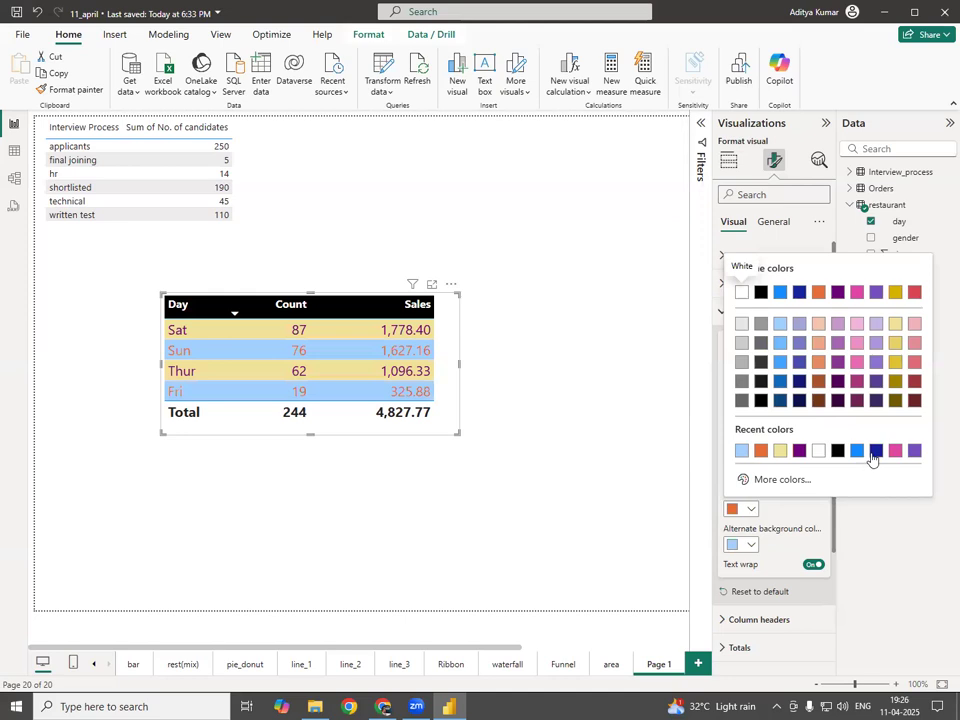
click(914, 401)
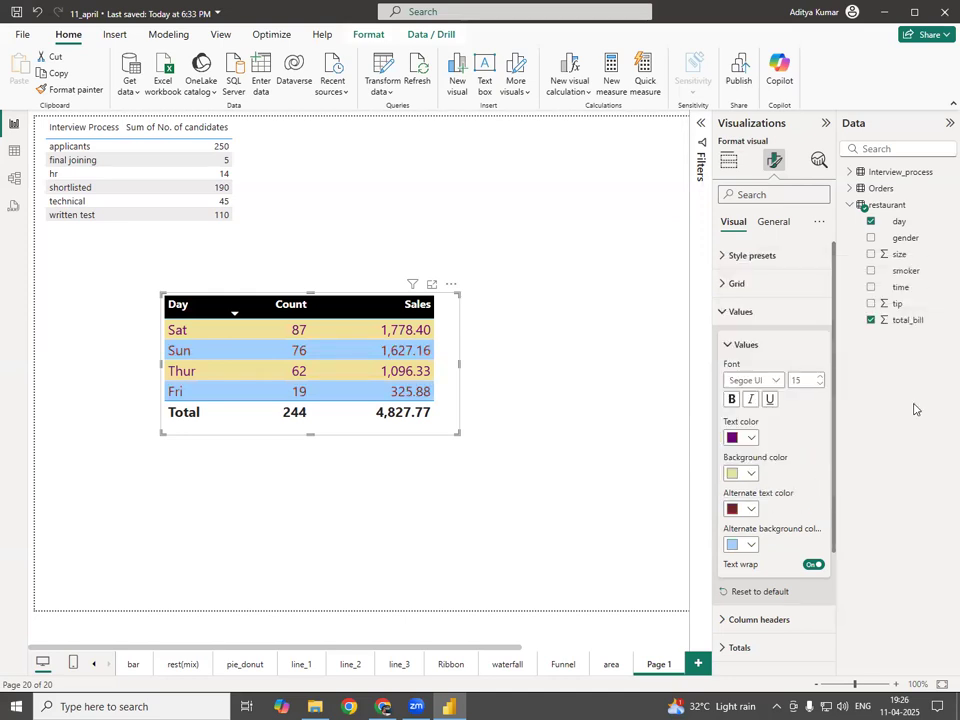
click(752, 510)
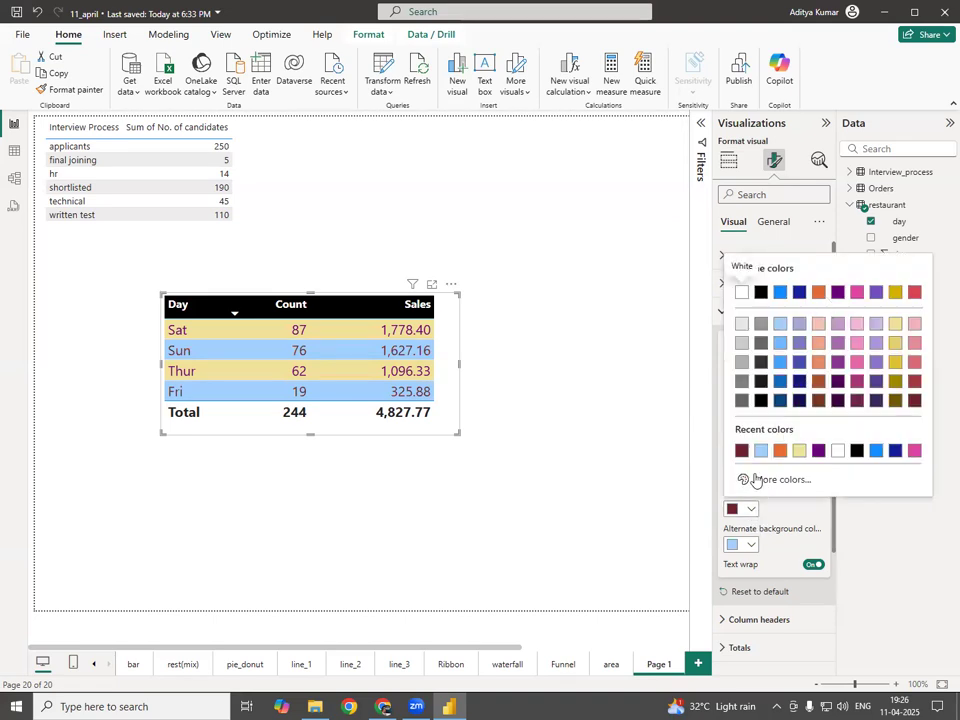
click(761, 291)
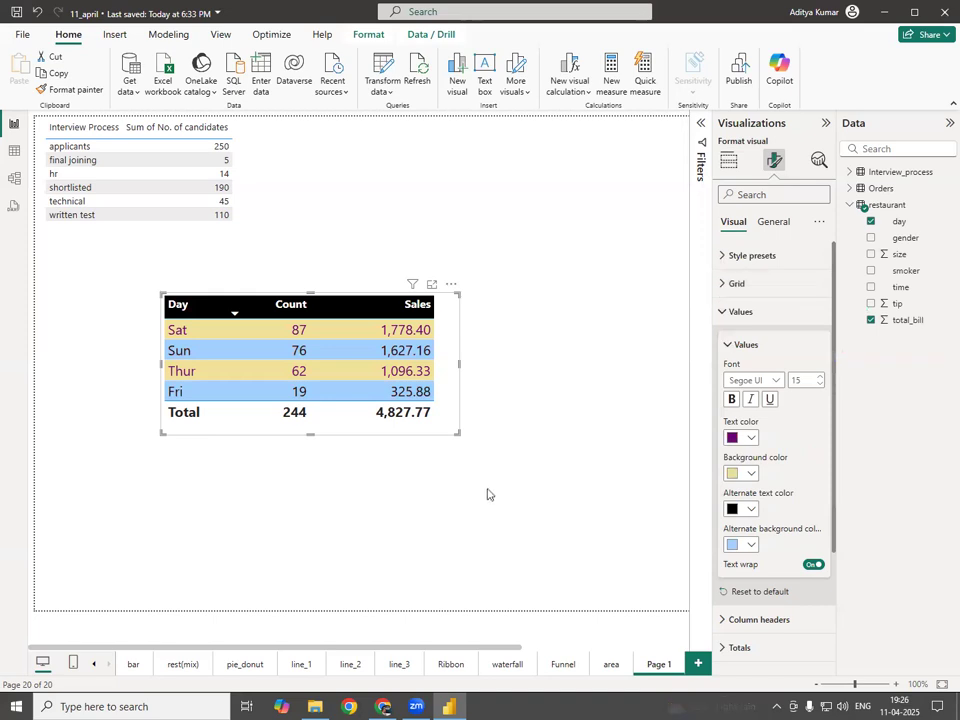
drag(462, 368, 444, 400)
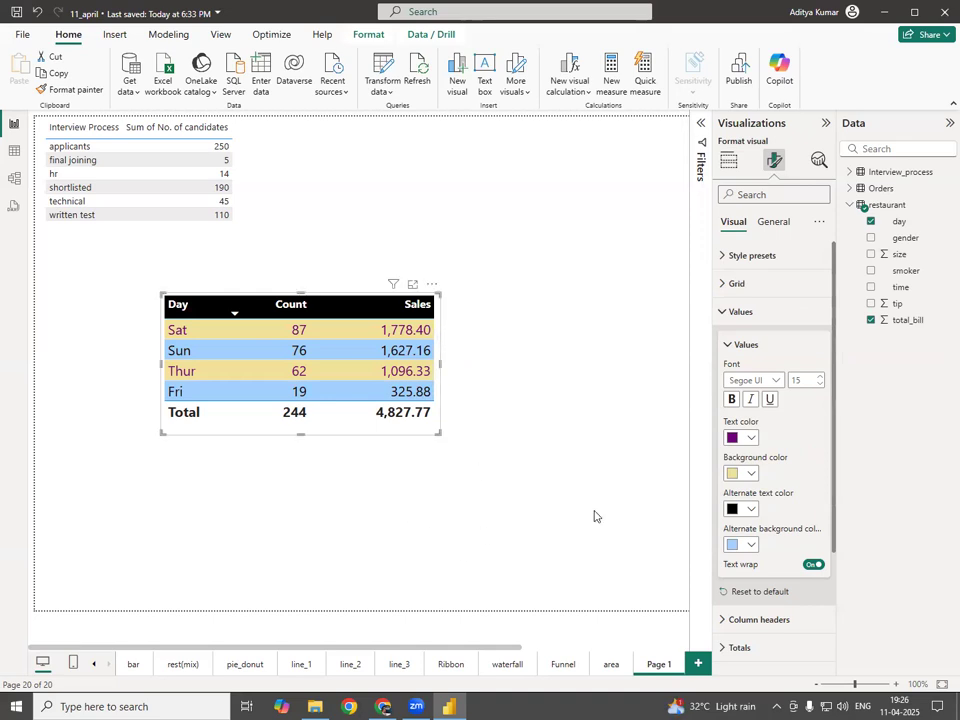
click(722, 313)
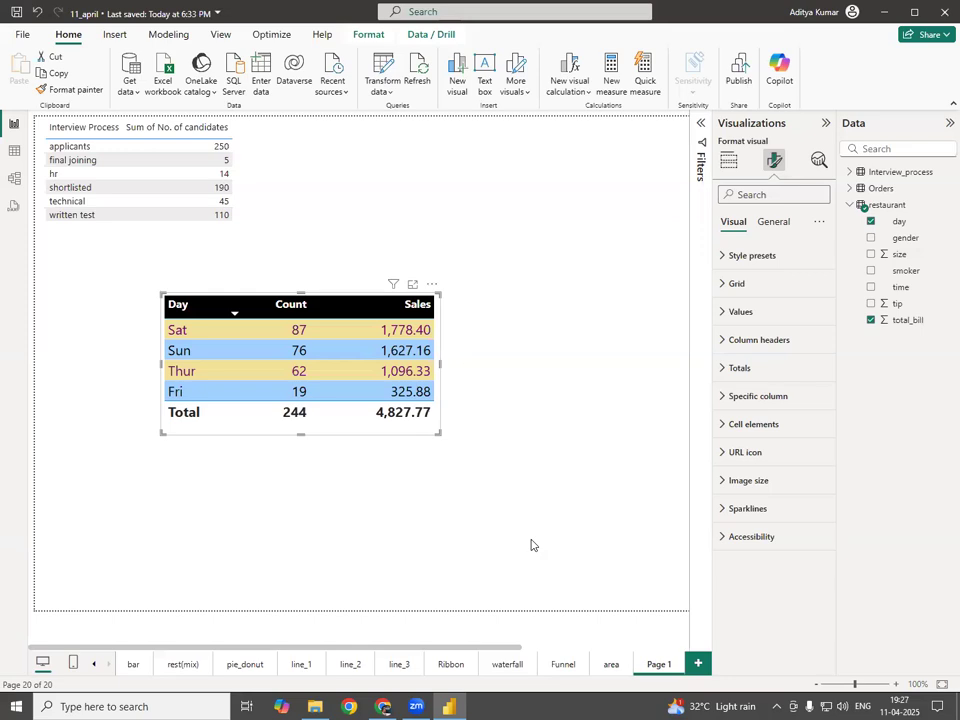
- Try black vertical gridlines on the restaurant table and turn them off again
click(724, 286)
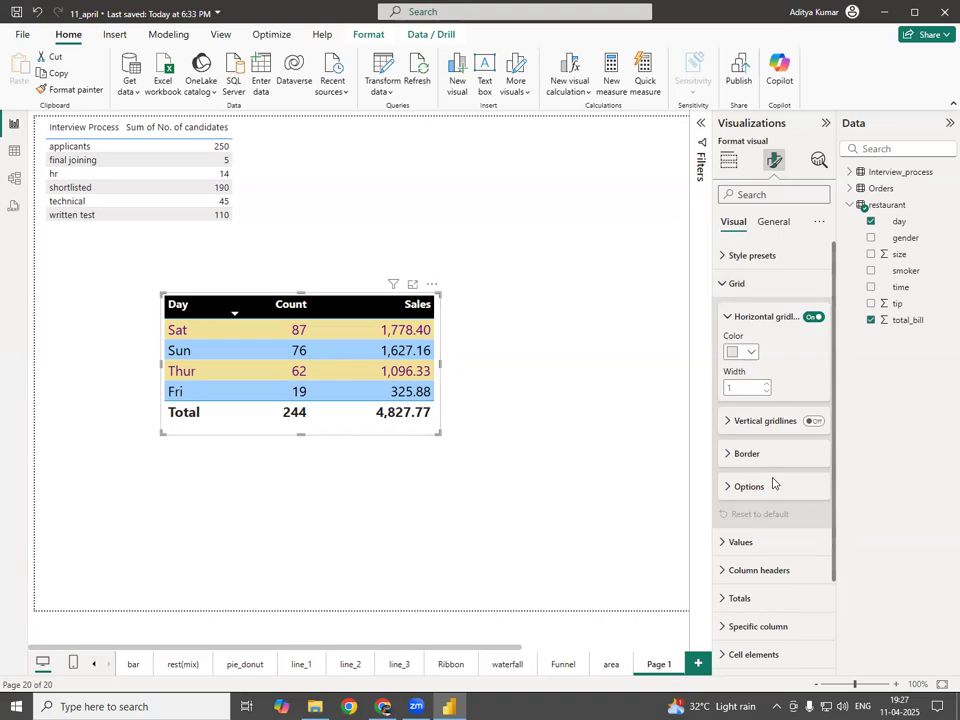
click(814, 421)
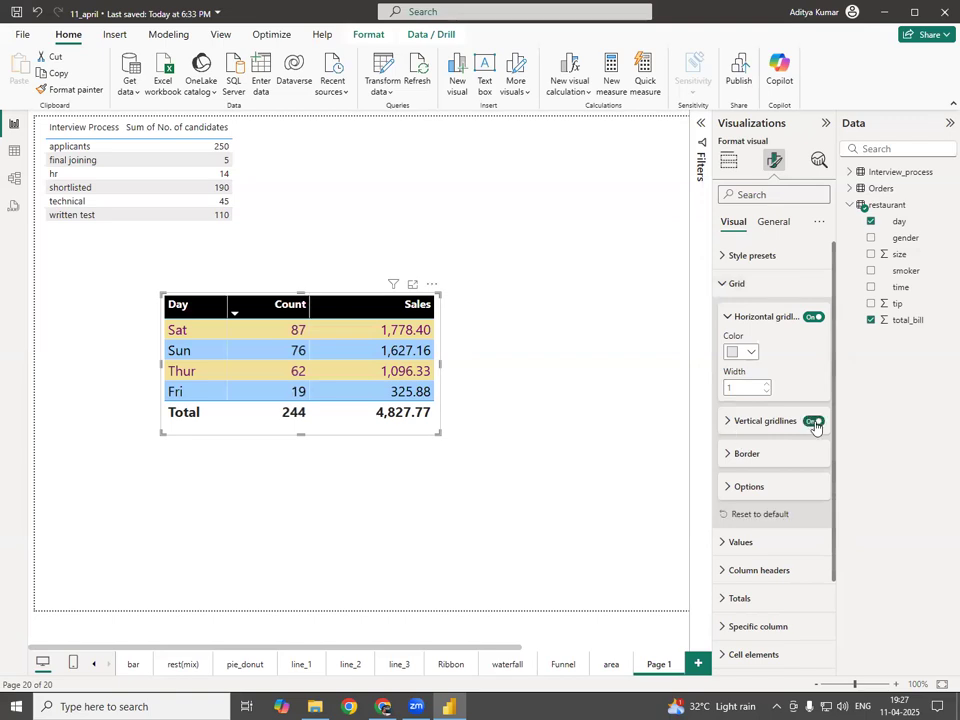
click(728, 421)
click(751, 456)
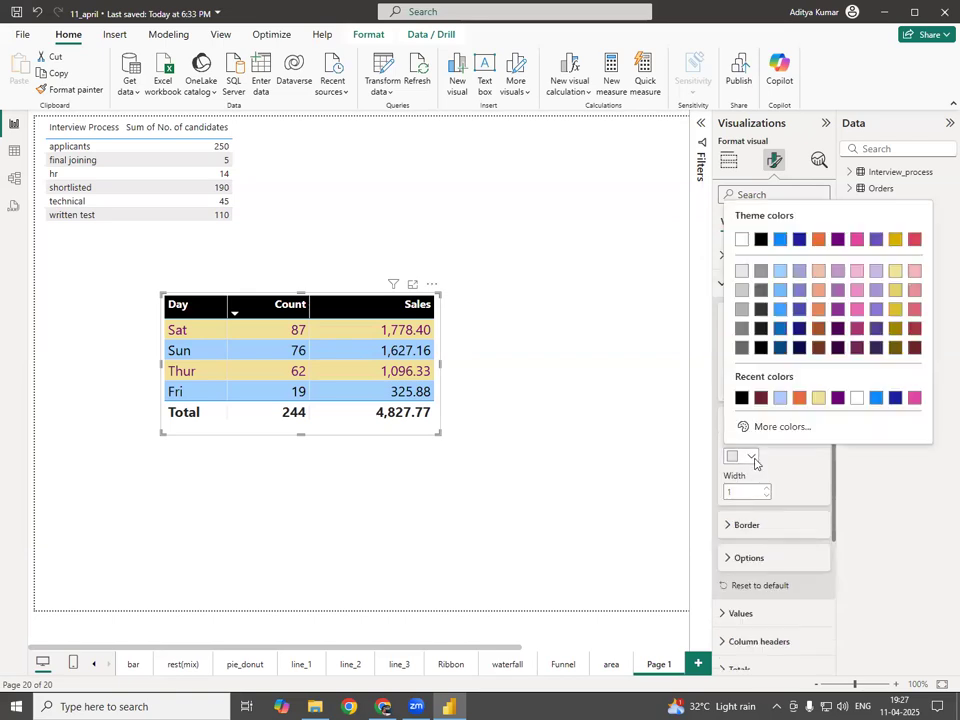
click(742, 398)
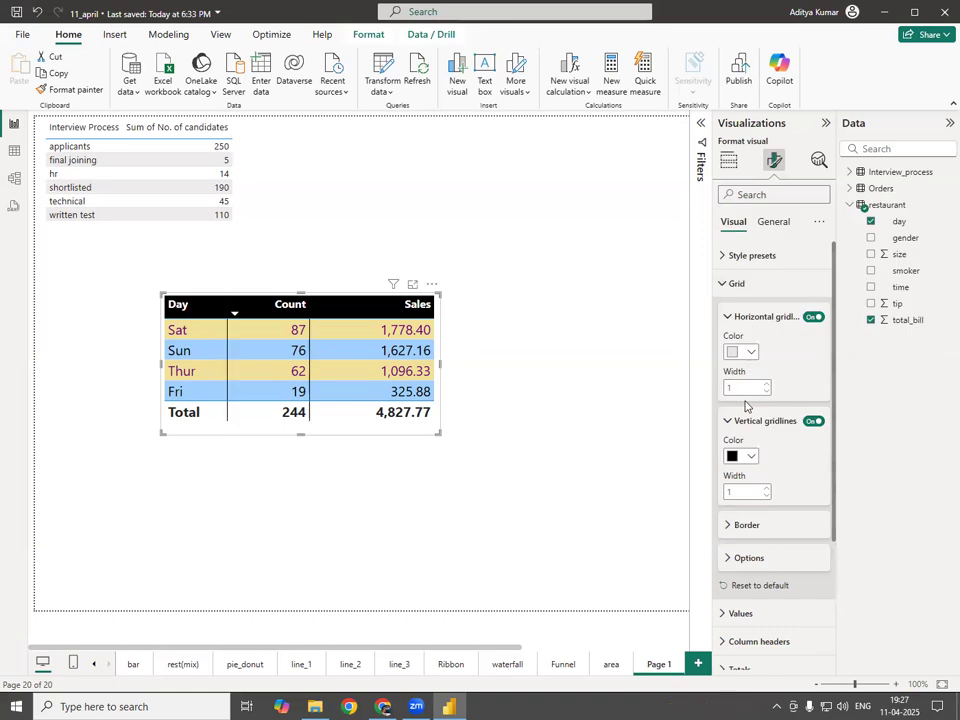
click(811, 422)
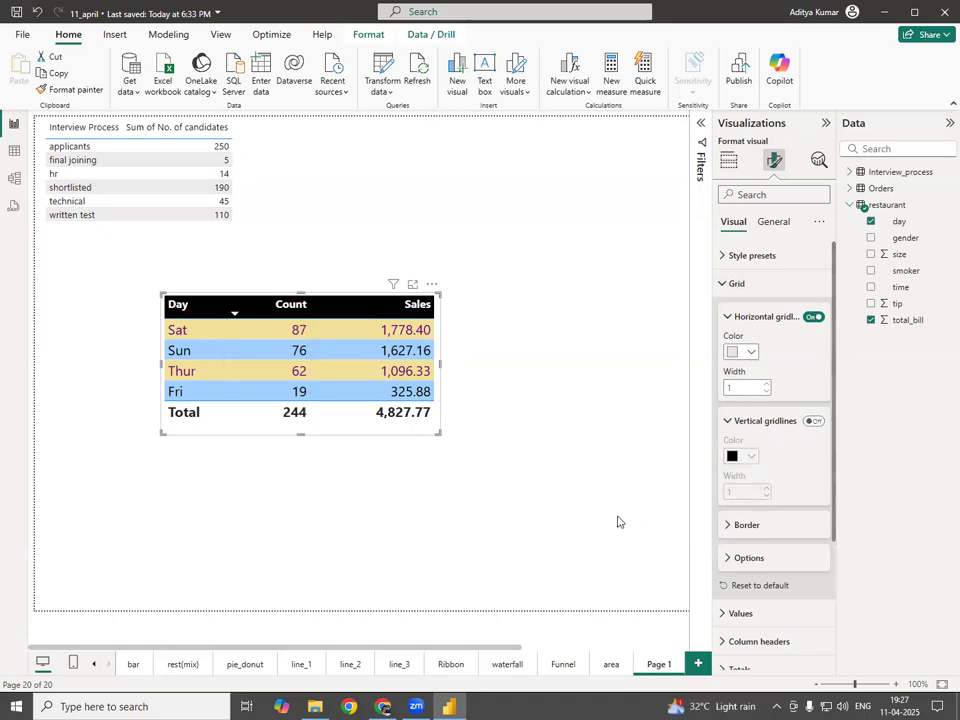
- Try black and pink horizontal gridlines on the table, return them to light gray and collapse the grid settings
click(752, 353)
click(761, 400)
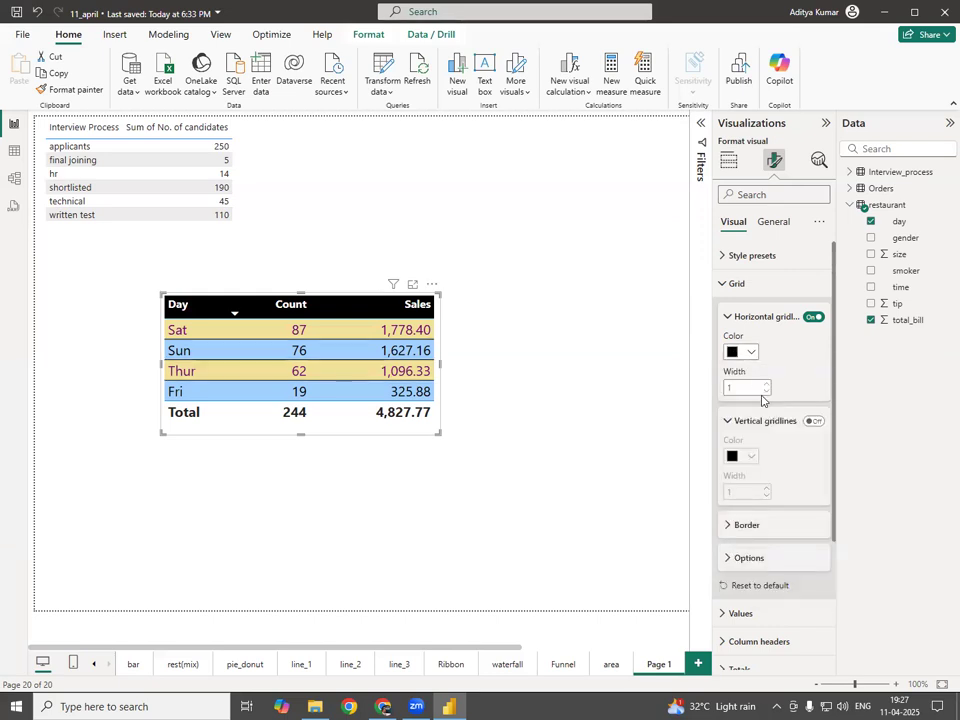
click(750, 352)
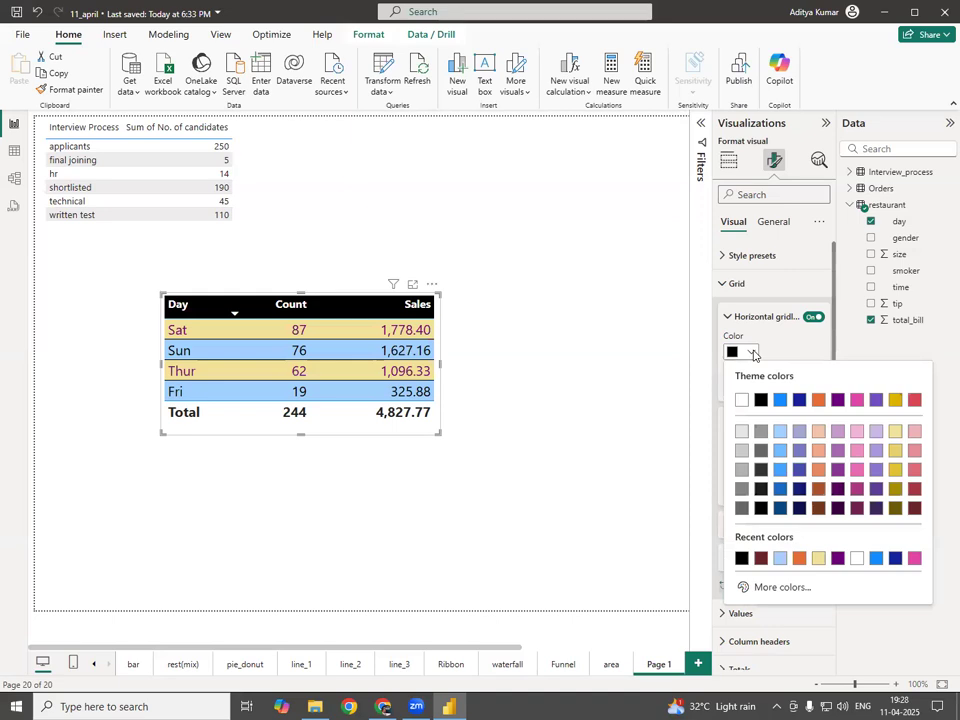
click(857, 400)
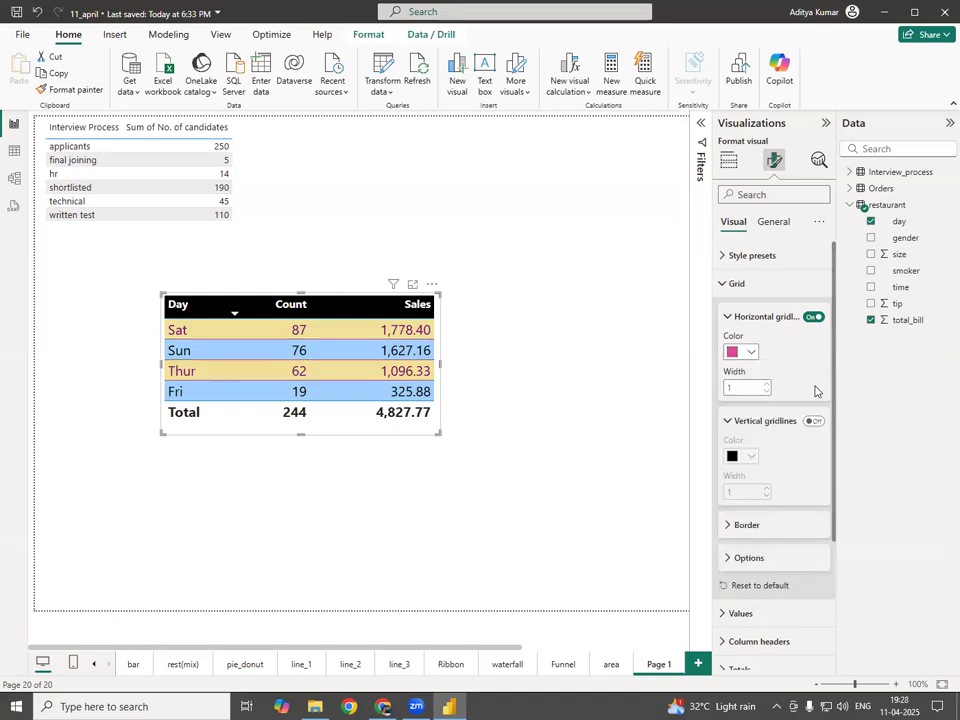
click(759, 358)
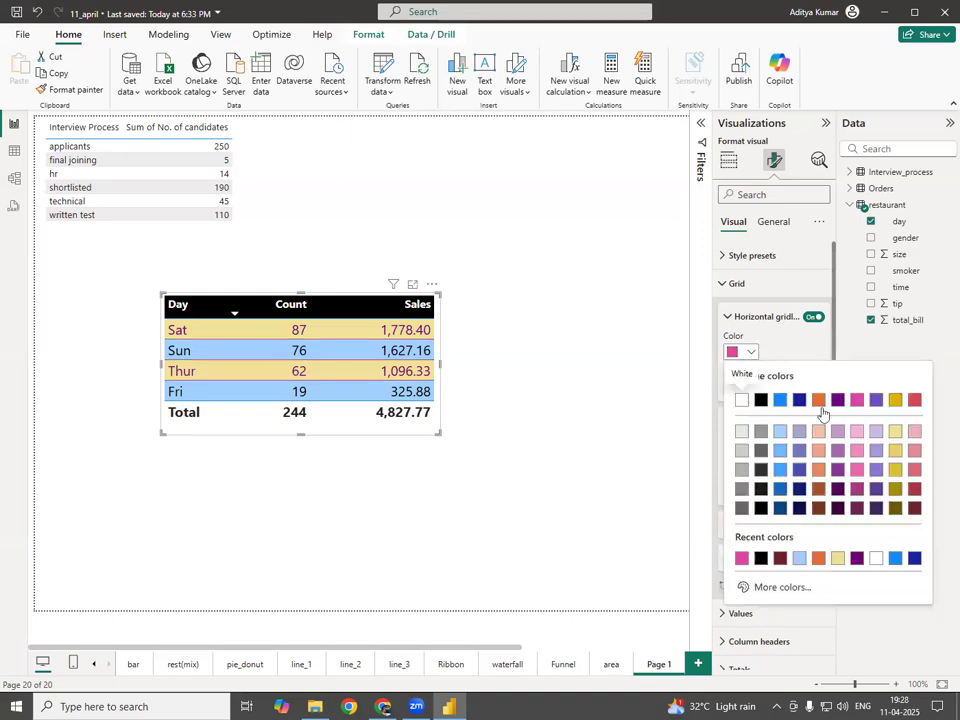
click(741, 401)
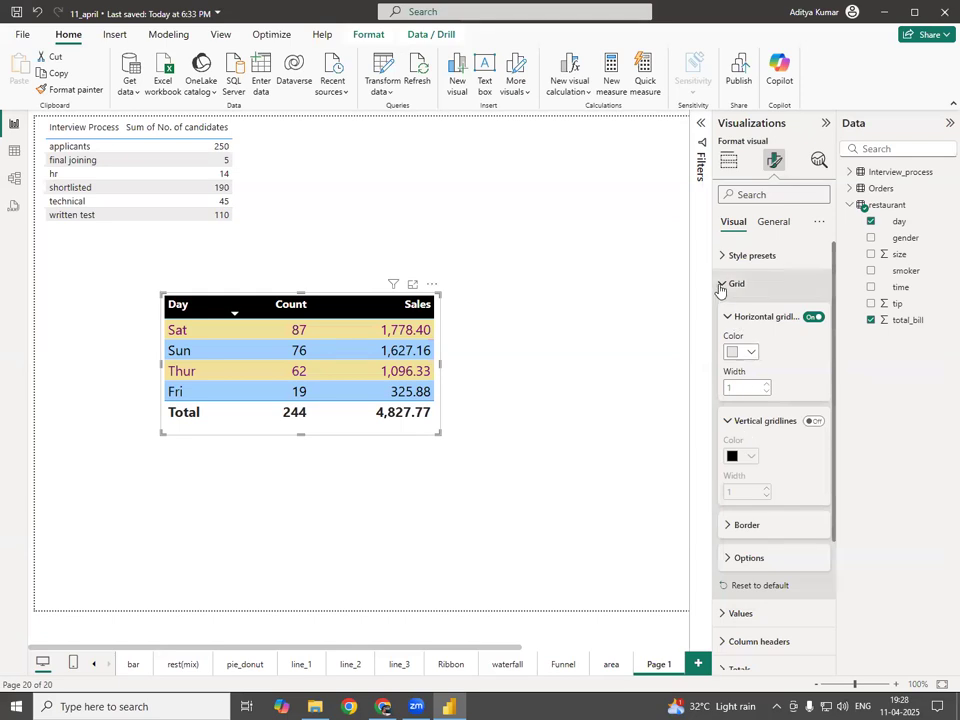
click(721, 284)
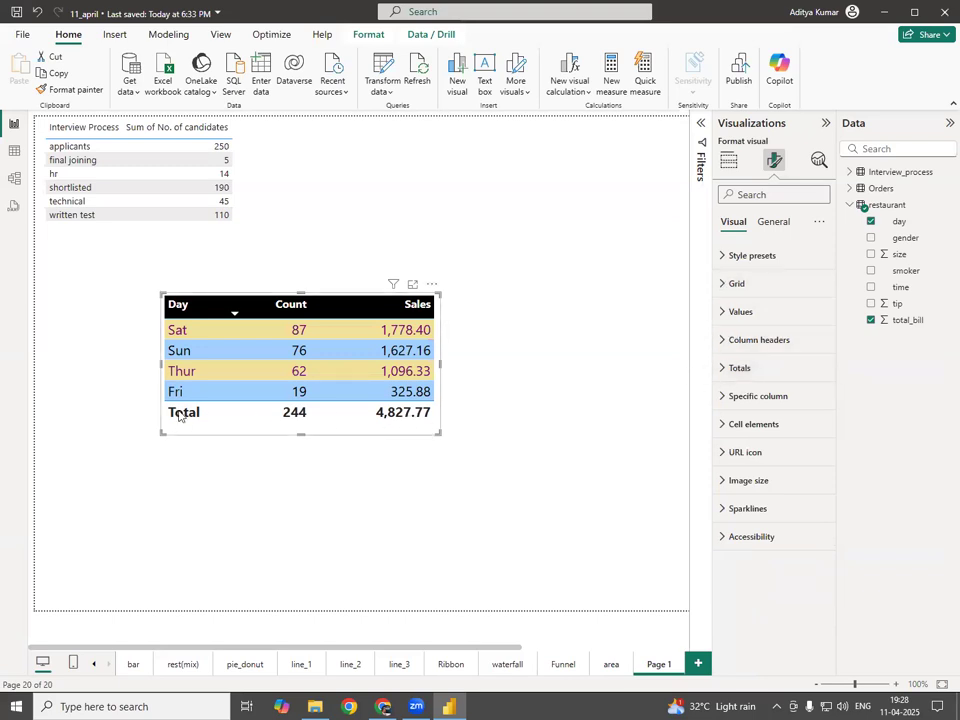
- Try hiding the table's totals row, show it again and collapse the totals settings
click(742, 368)
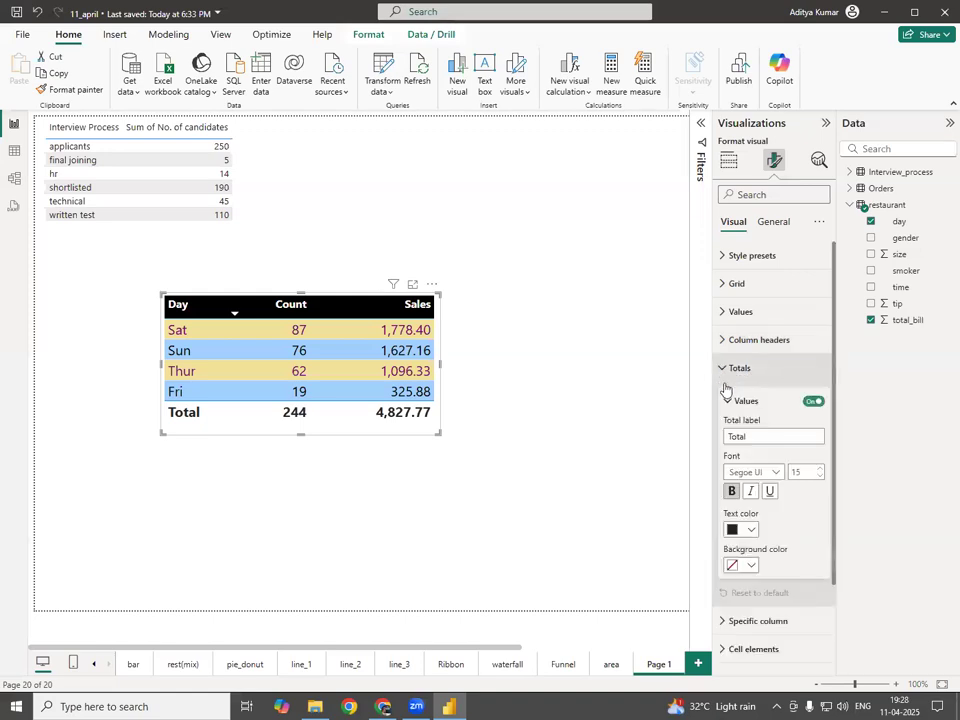
click(810, 402)
click(811, 402)
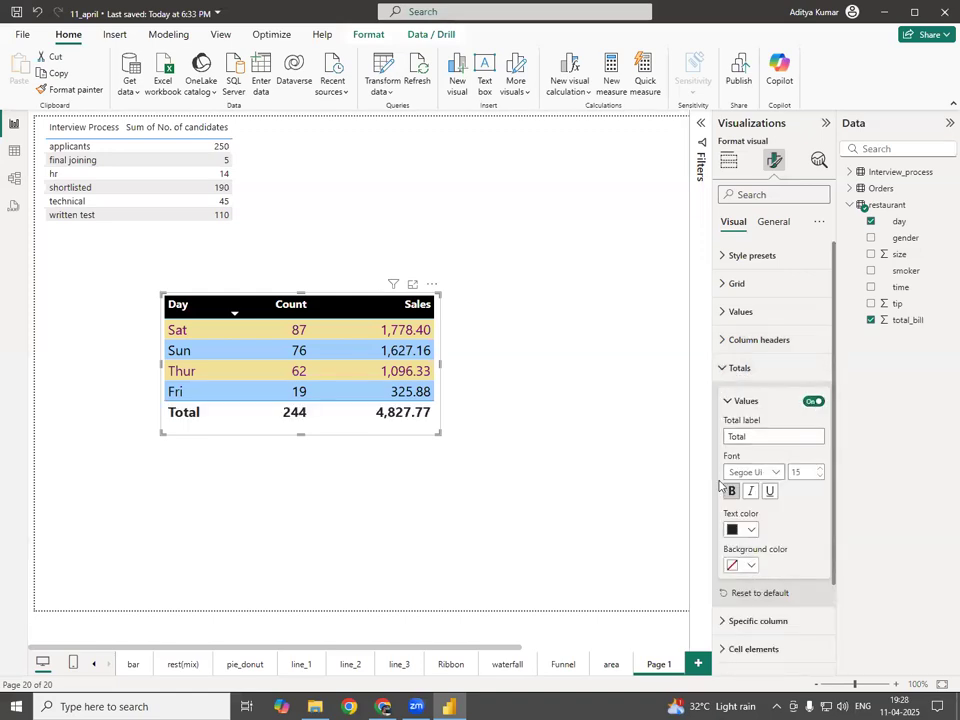
click(723, 370)
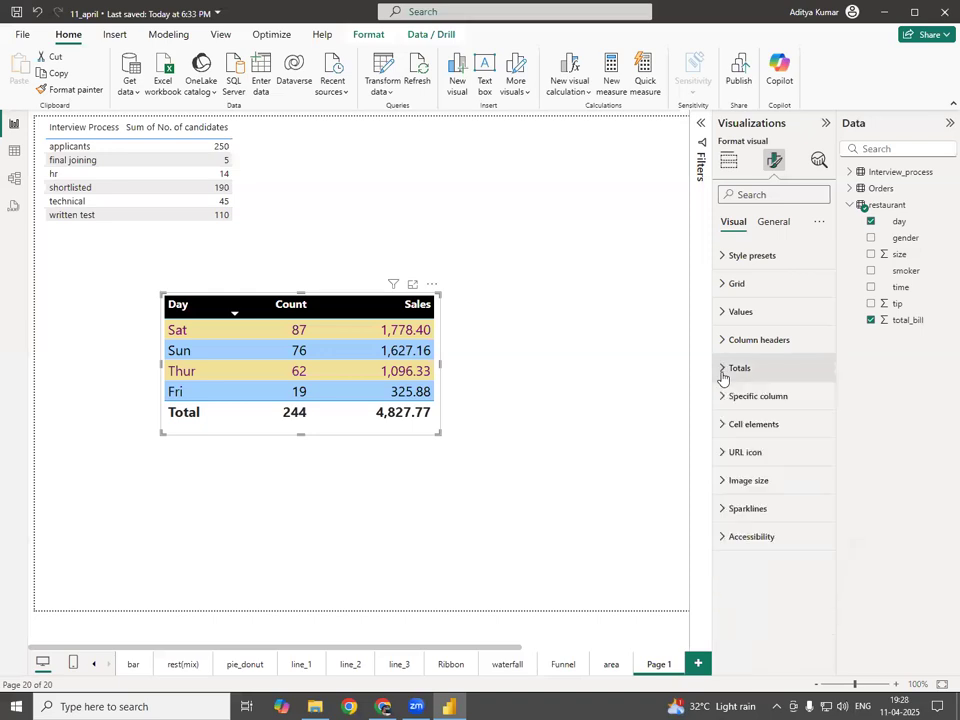
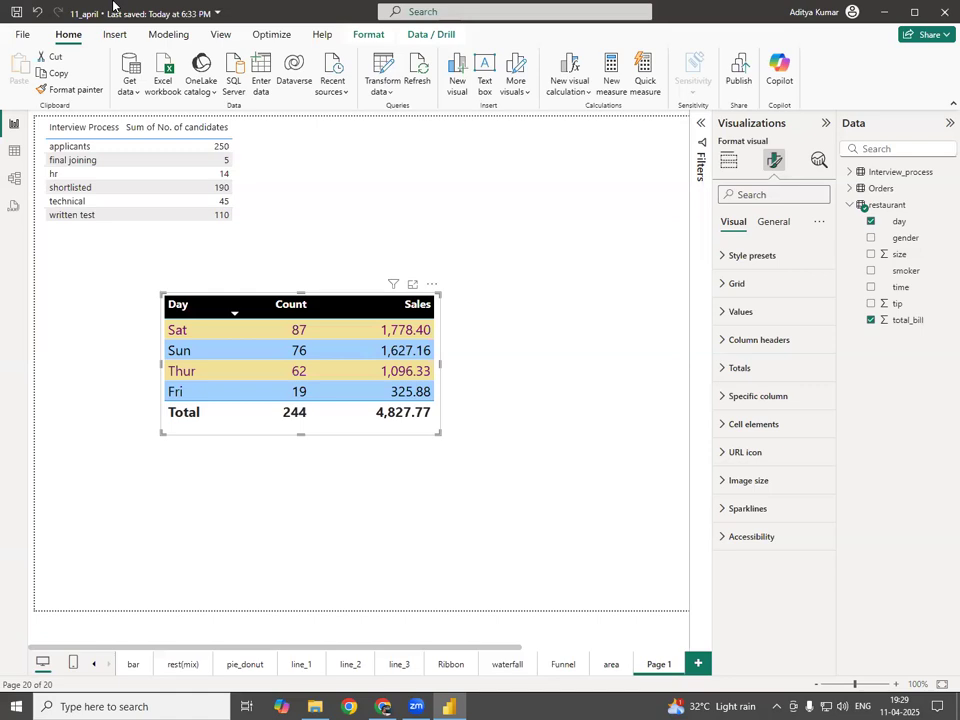
- Export the restaurant table's data to the Desktop as a CSV file named data
click(433, 288)
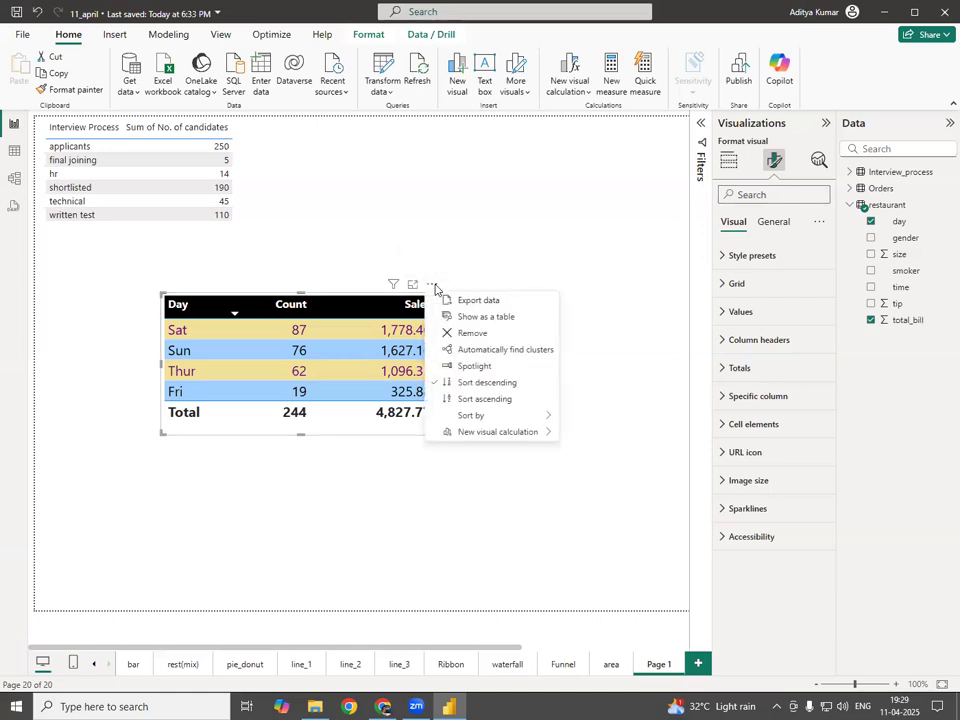
click(509, 301)
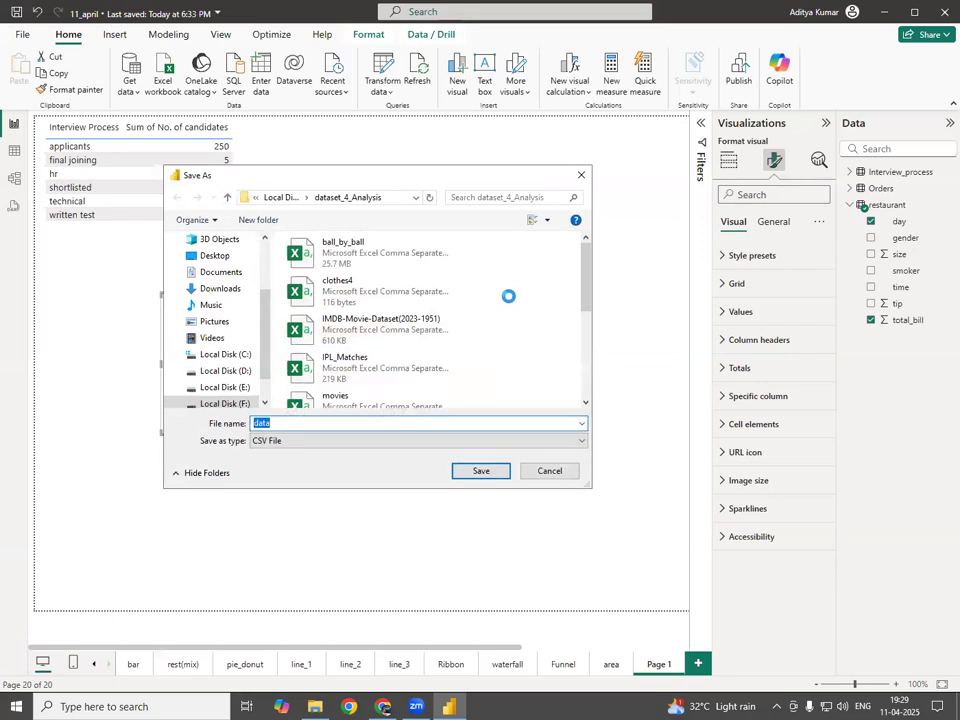
click(215, 258)
double_click(381, 422)
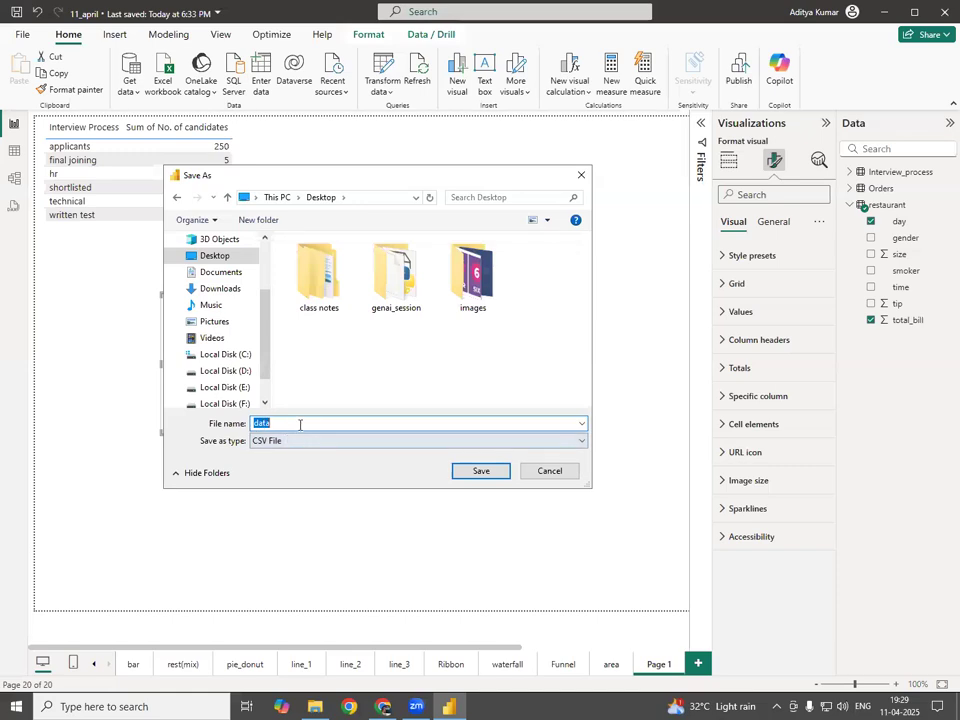
click(309, 422)
click(482, 471)
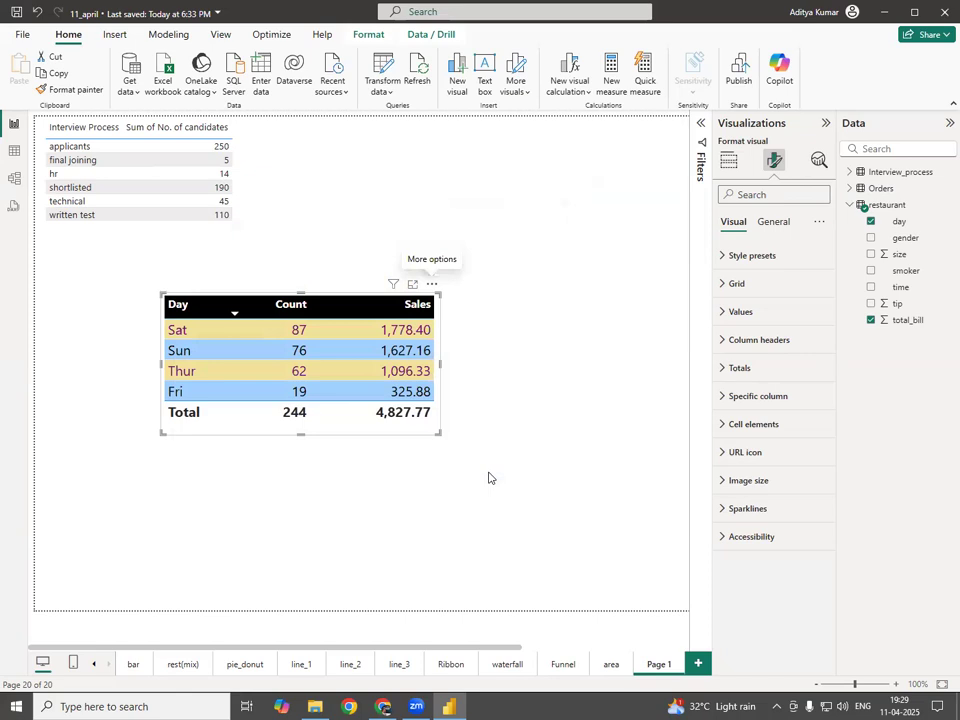
- Switch to the Windows desktop and move the exported data file to a free spot away from the other icons
key(super+d)
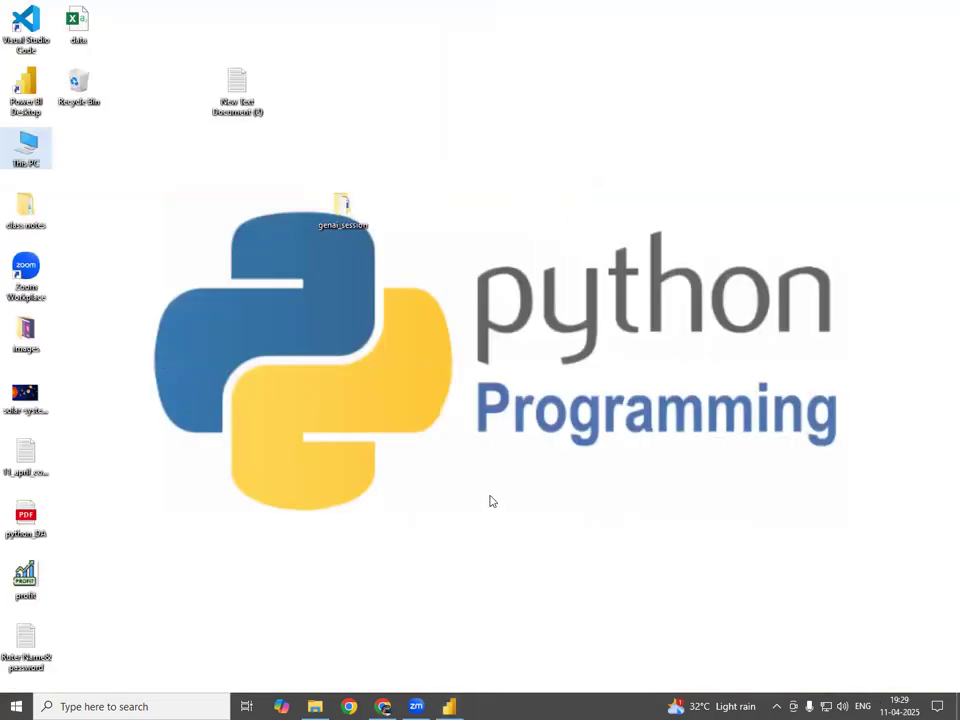
drag(90, 42, 199, 236)
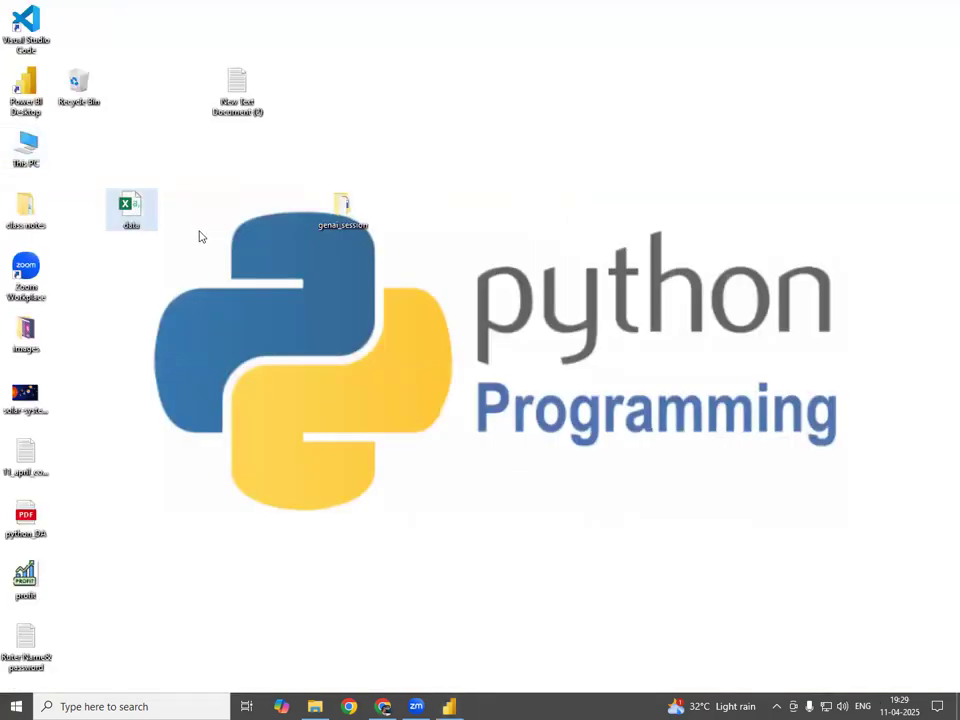
- Open the exported data file in Excel, enlarge the sheet to 150% to examine its contents, close it and return to Power BI
double_click(136, 223)
double_click(135, 222)
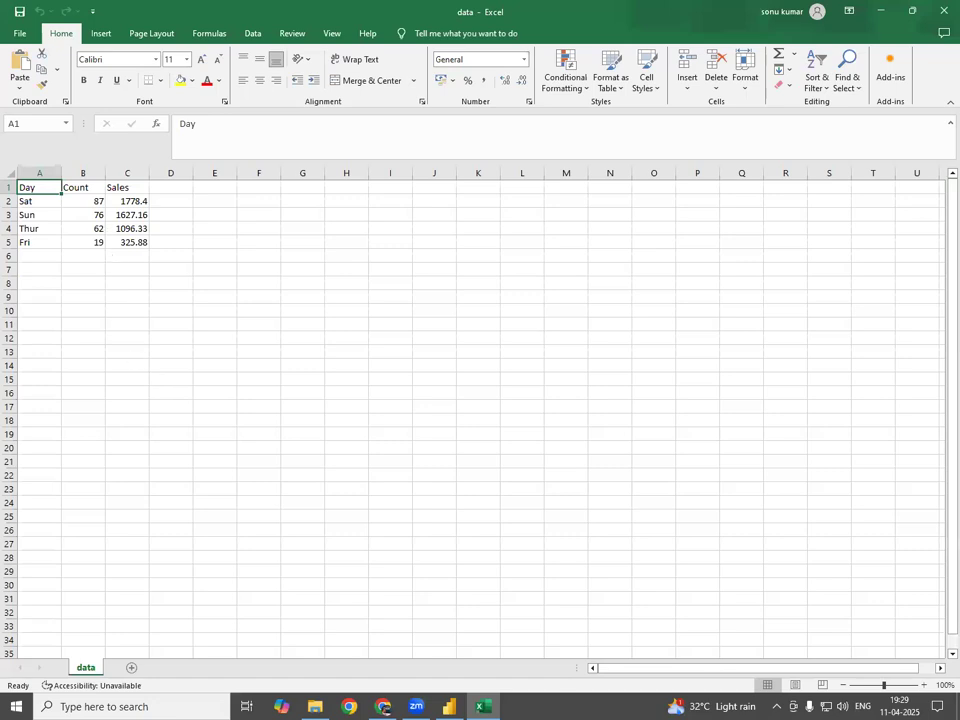
click(923, 685)
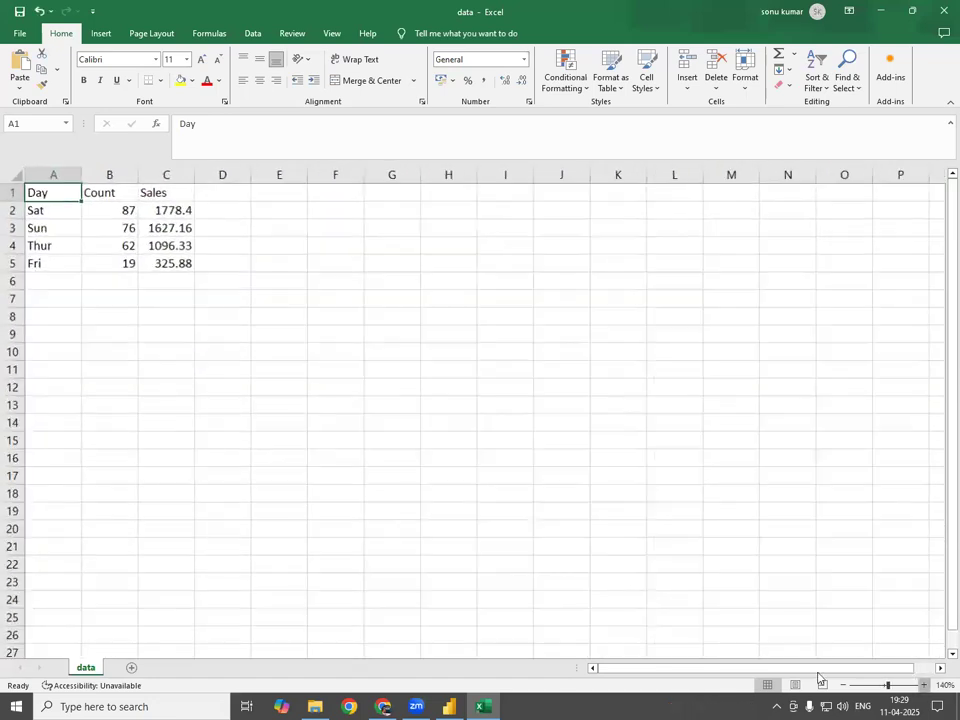
scroll(147, 438, up, 4)
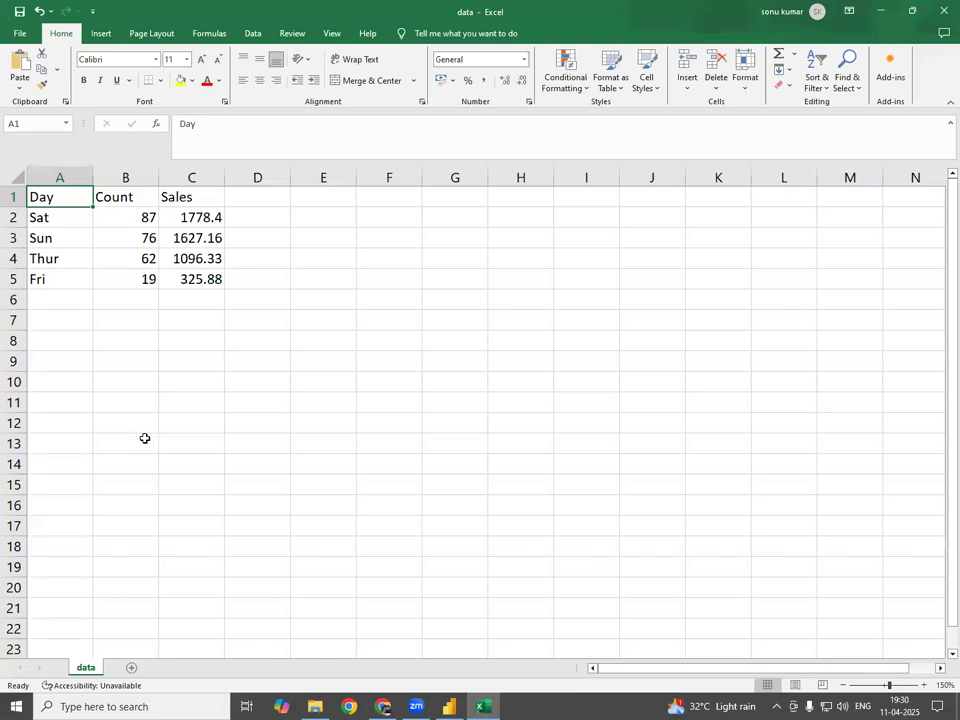
key(alt+F4)
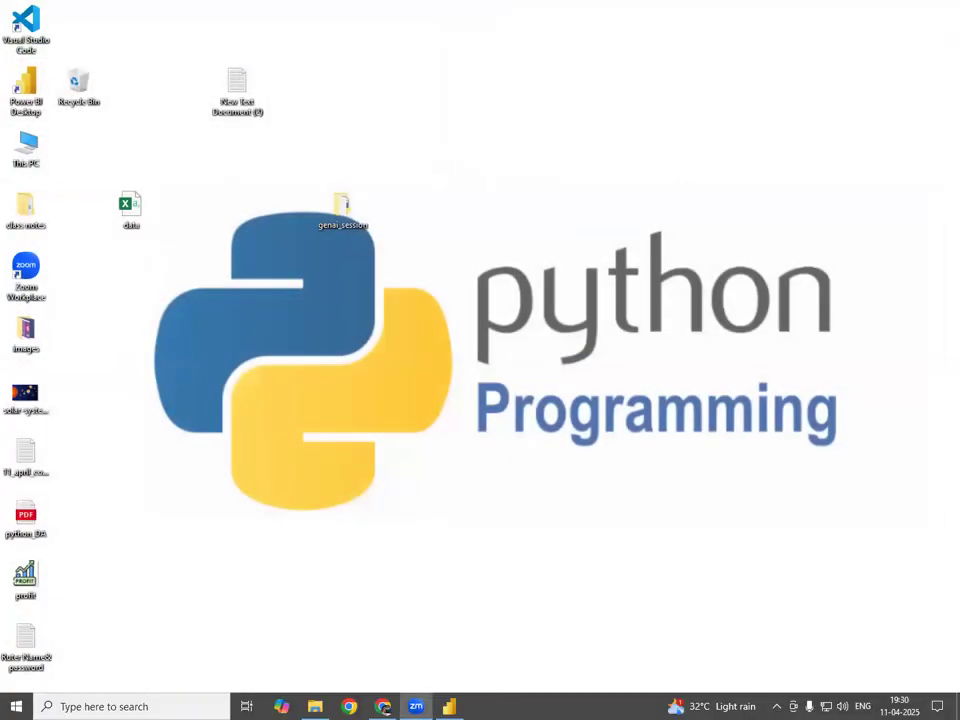
key(alt+Tab)
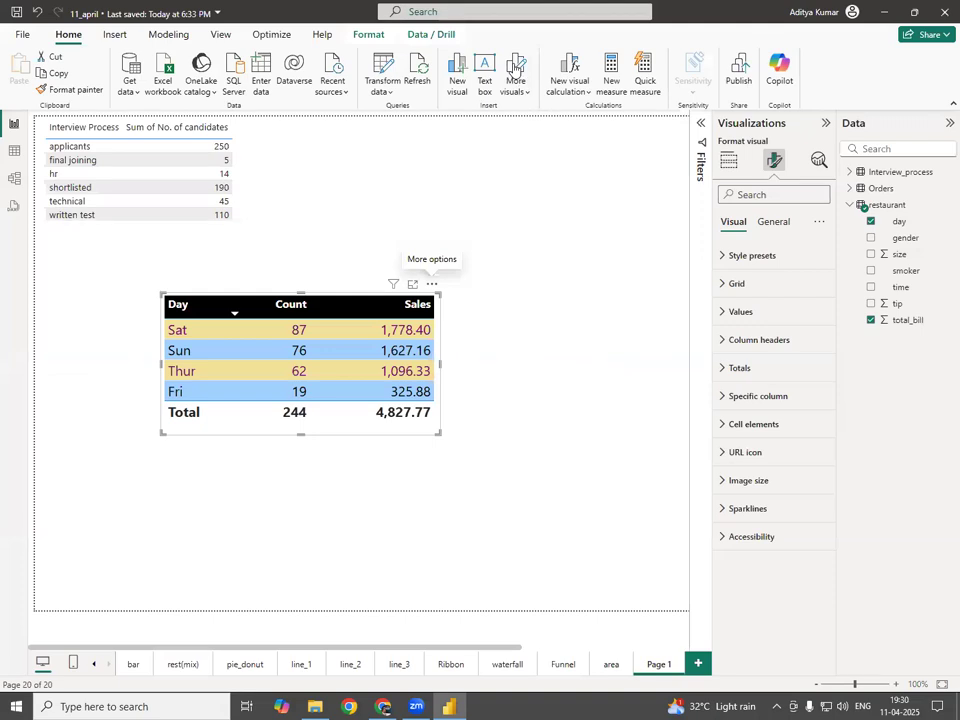
- Toggle the restaurant table's Sales sorting between ascending and descending order, ending with descending
mouse_move(113, 329)
mouse_down()
mouse_move(160, 329)
mouse_move(153, 337)
mouse_up()
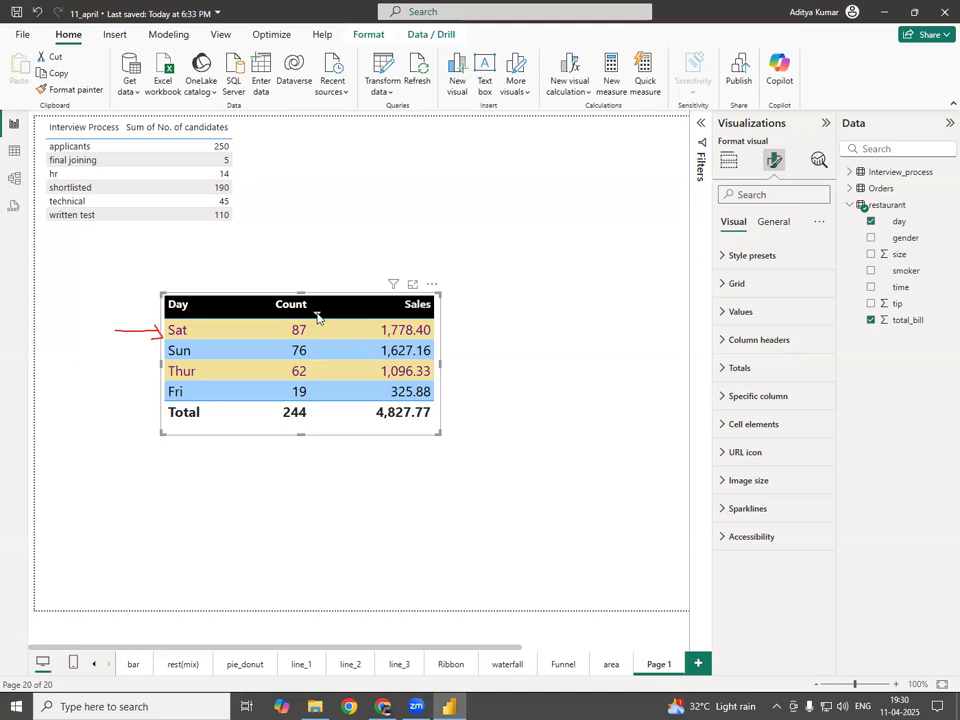
click(317, 316)
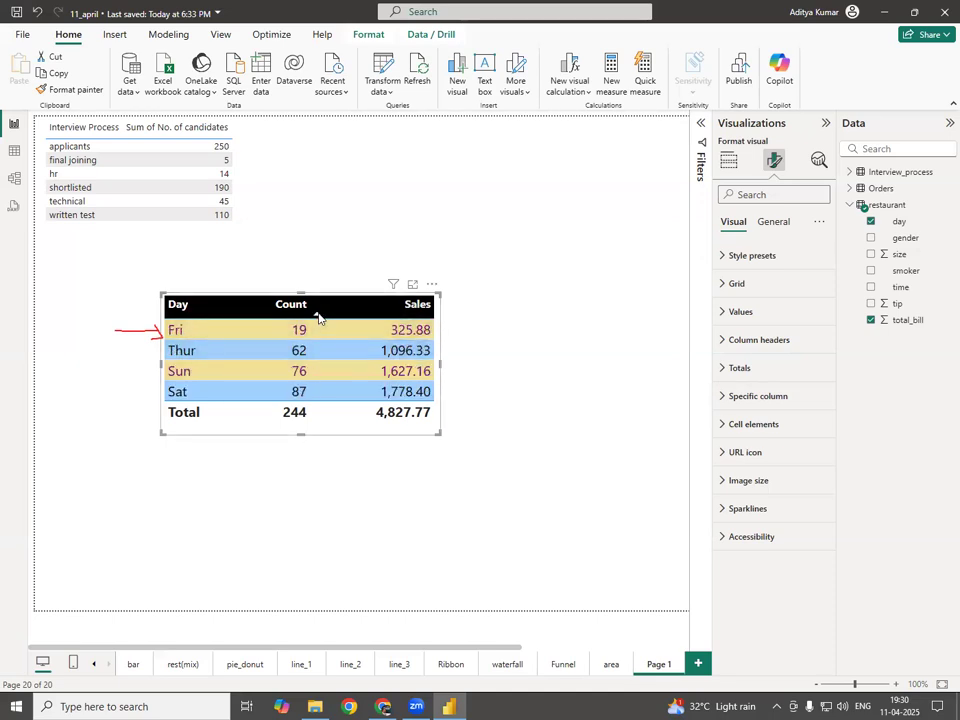
click(318, 316)
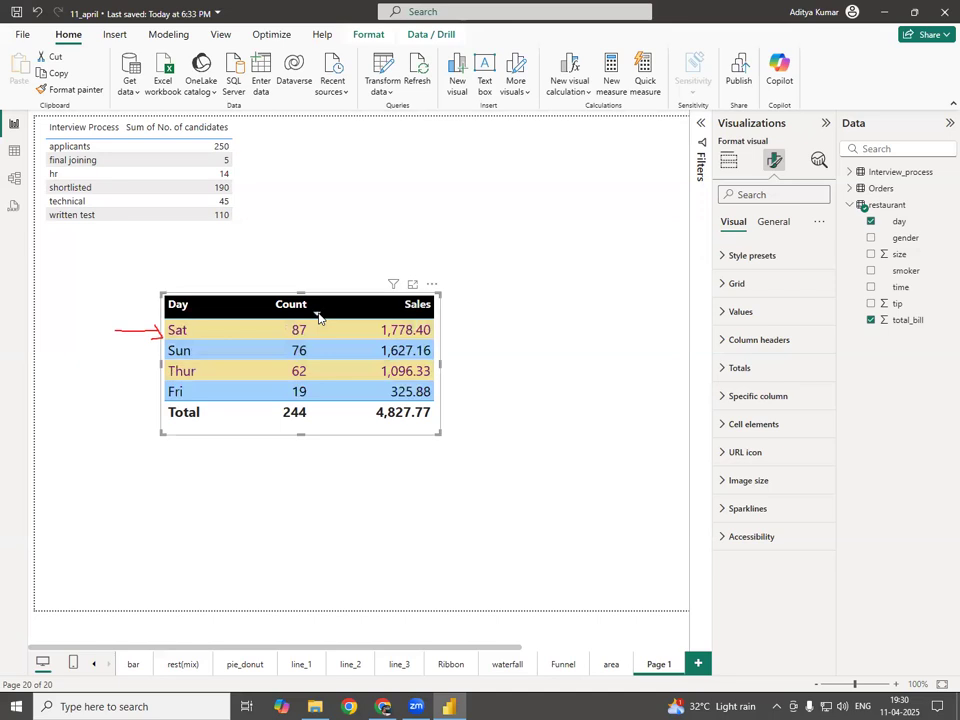
click(318, 316)
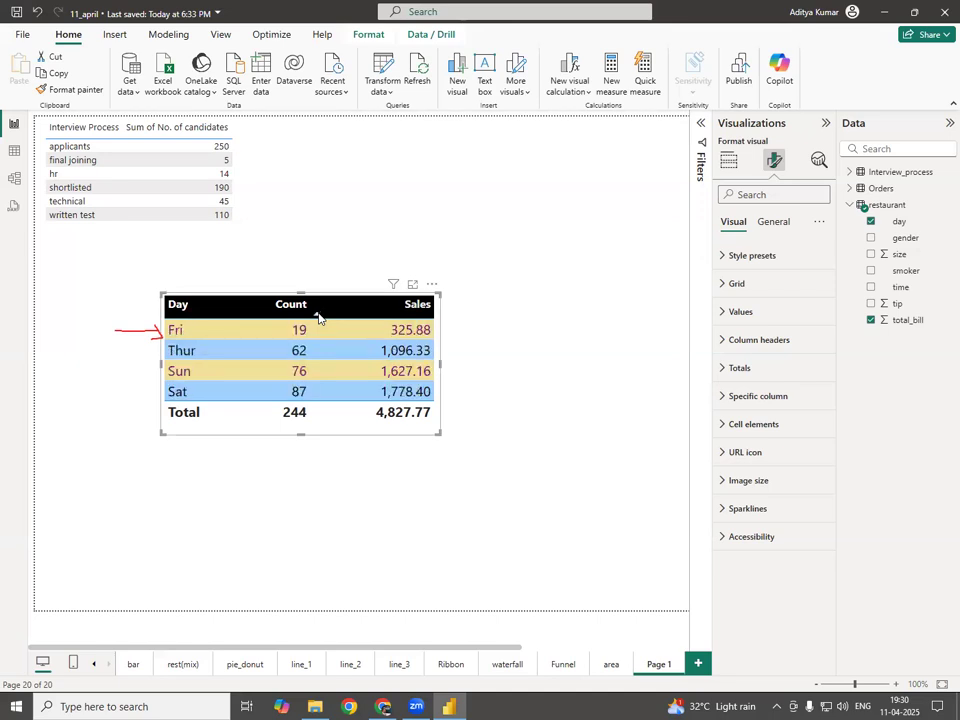
click(318, 316)
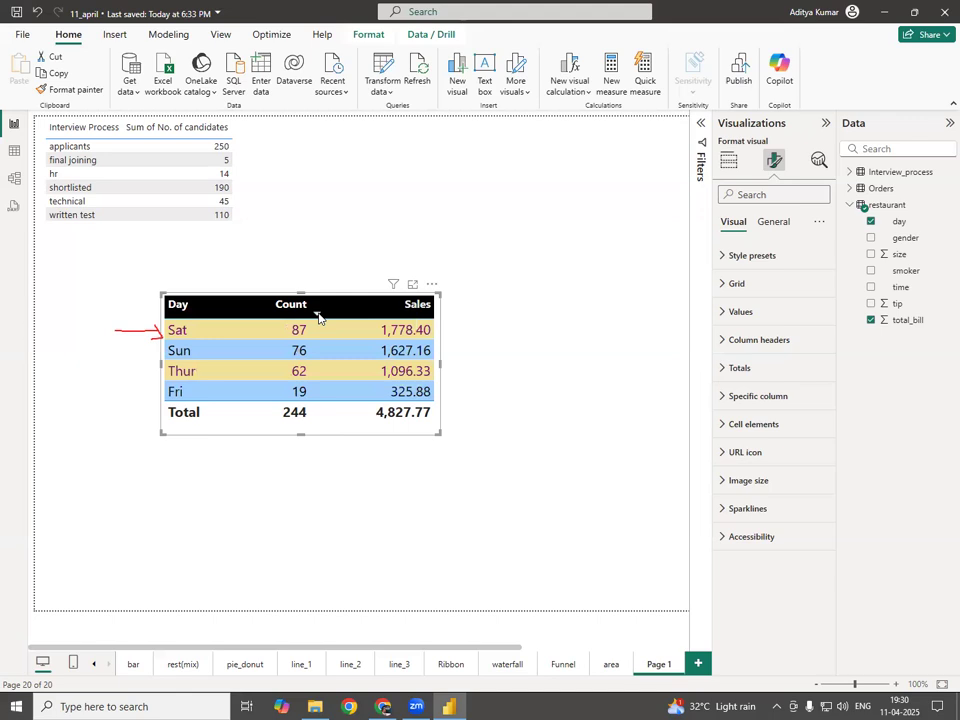
- Try sorting the restaurant table by Day in ascending and descending order, and return it to descending Sales
click(171, 315)
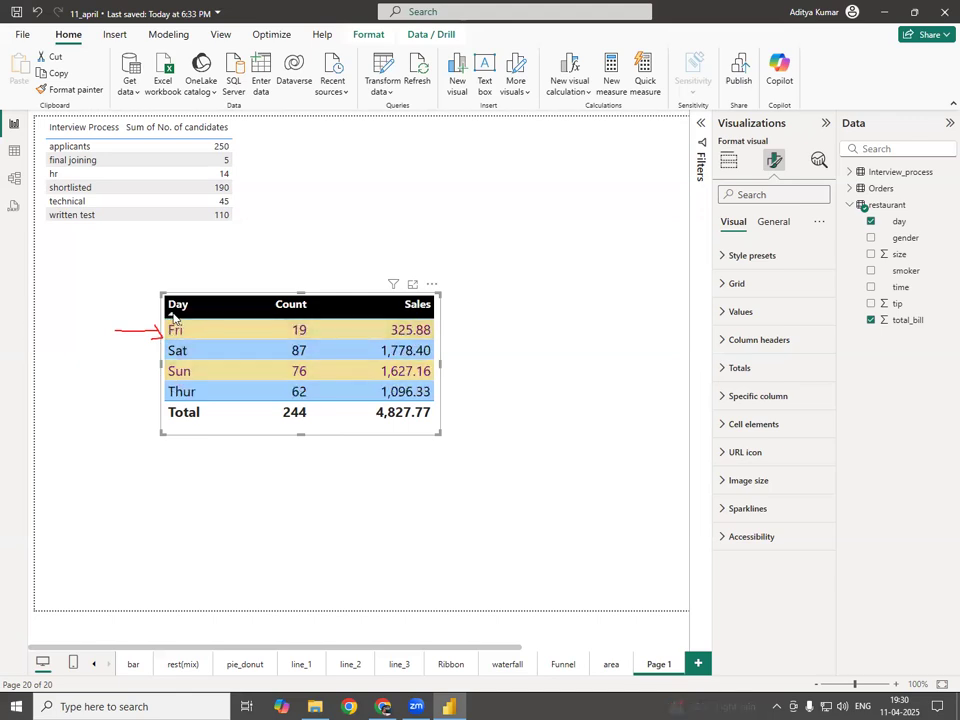
click(173, 316)
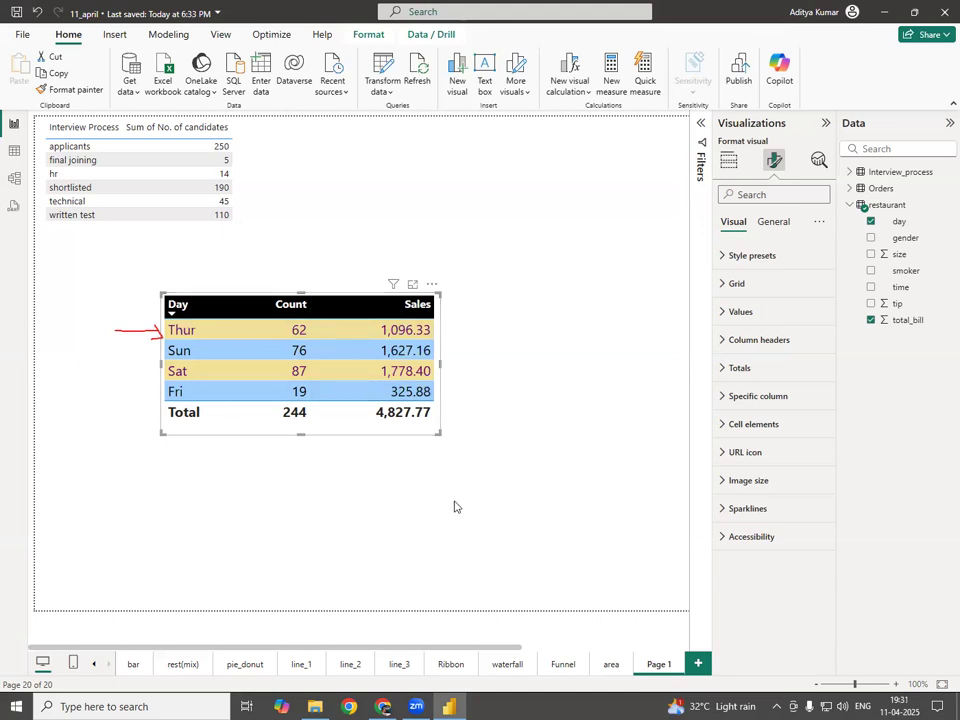
click(316, 317)
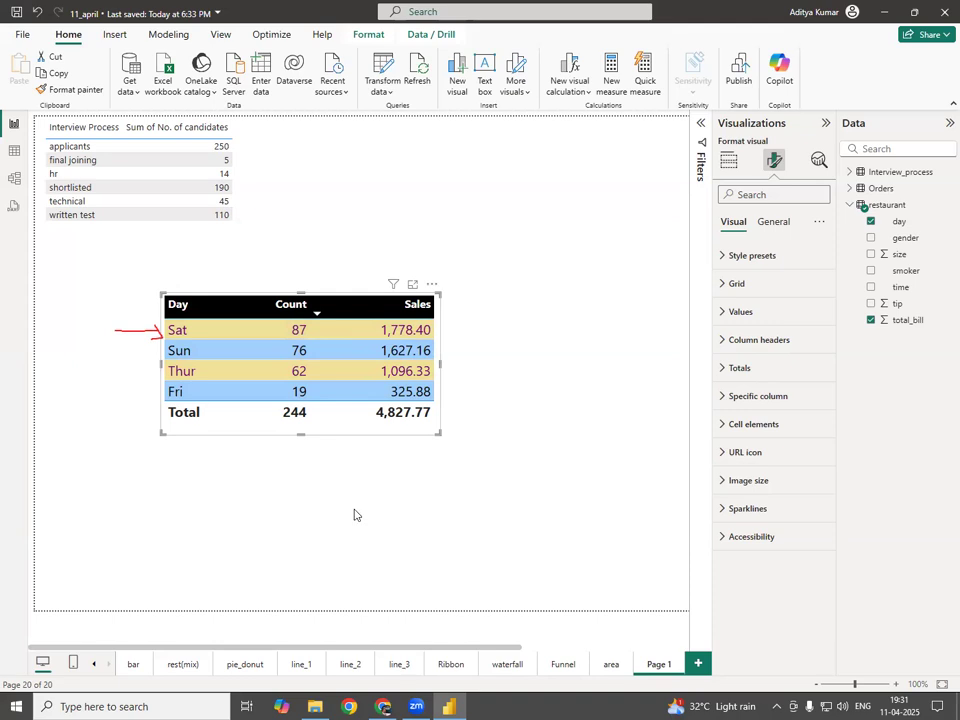
- Move the restaurant table toward the middle of the canvas and rename the report page as Table
drag(343, 428, 229, 397)
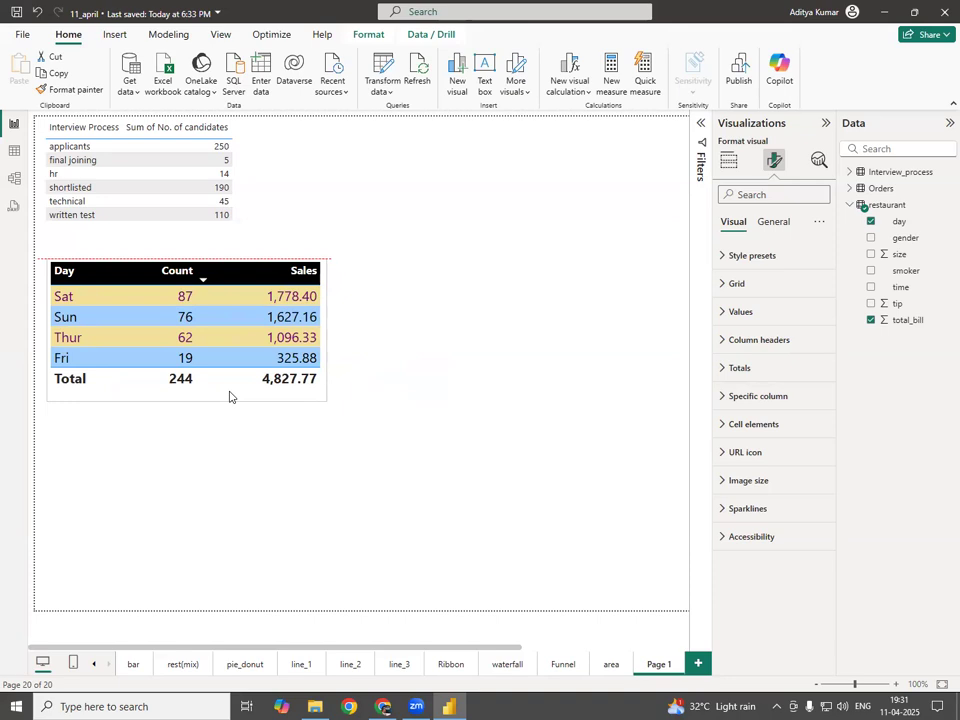
drag(229, 397, 439, 431)
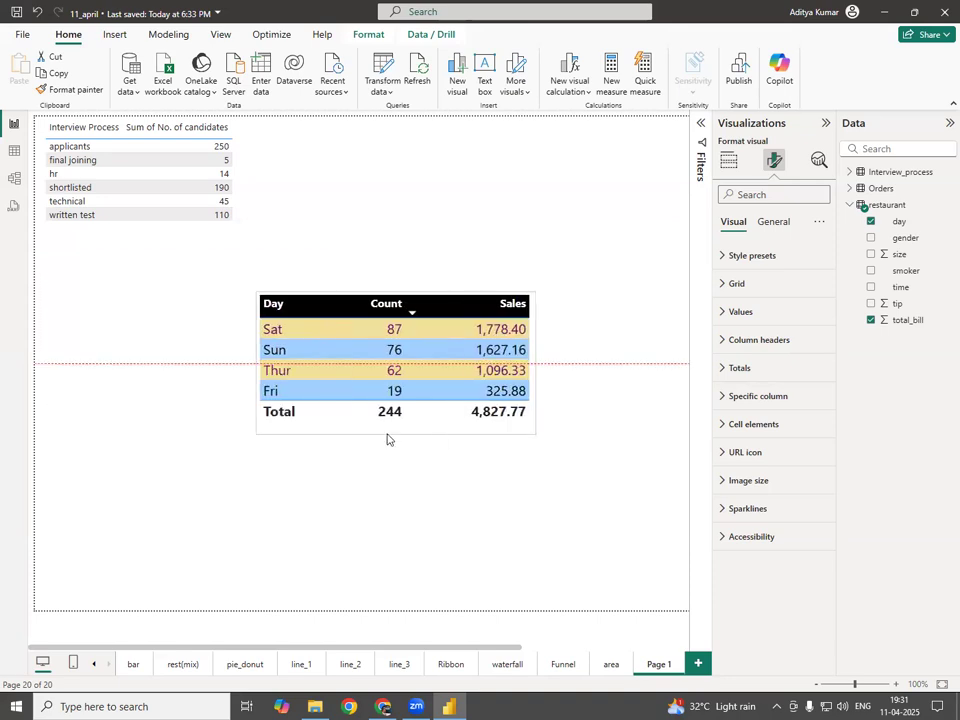
double_click(660, 668)
text(Table)
key(Return)
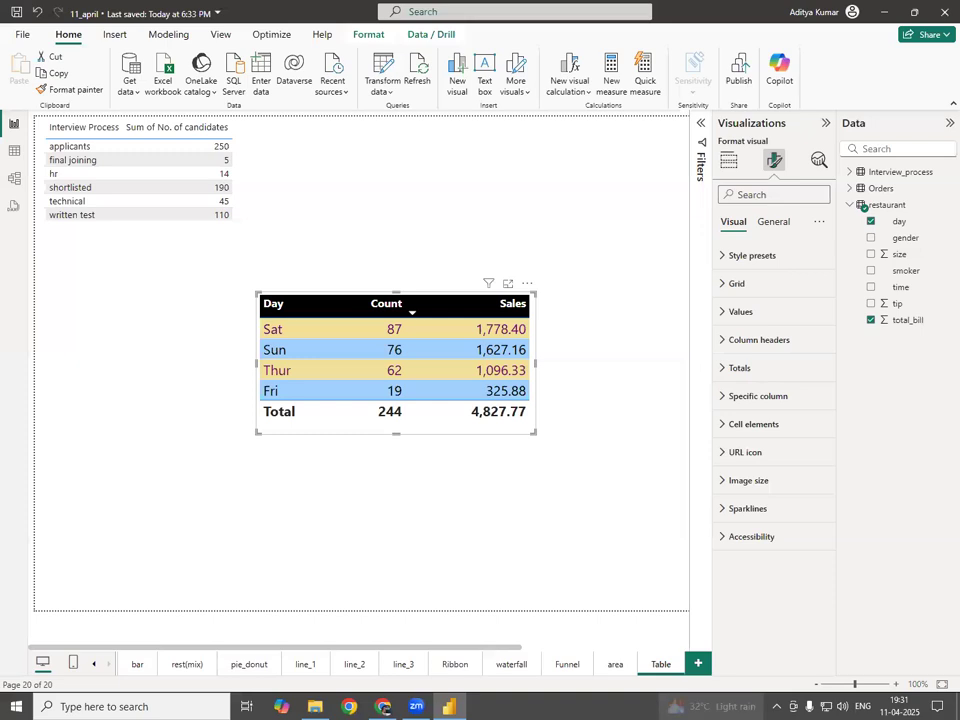
mouse_move(700, 706)
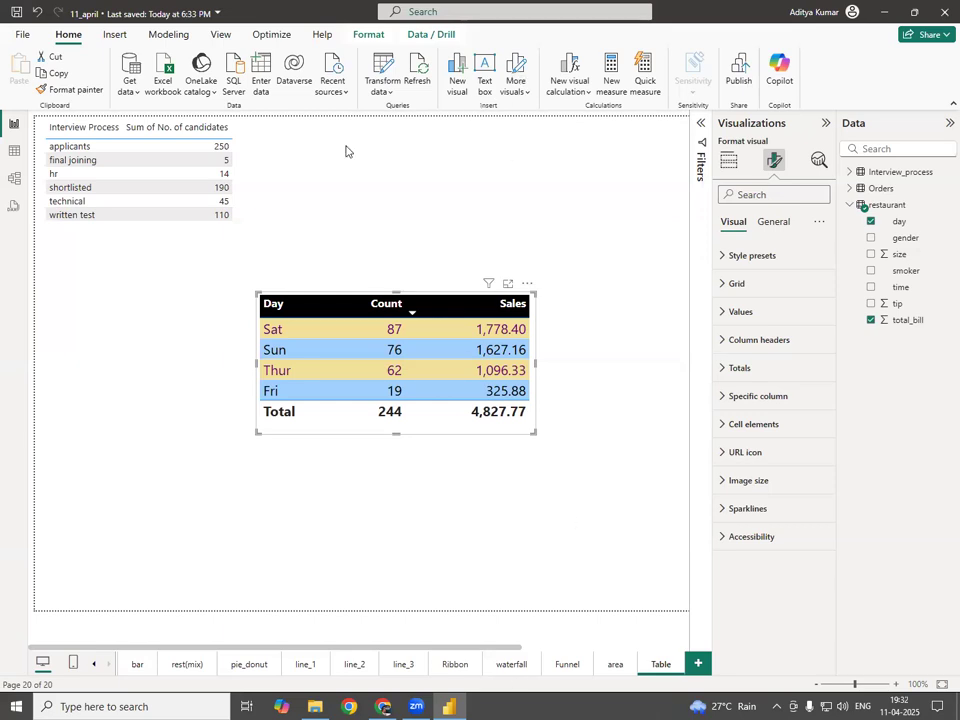
mouse_move(294, 141)
mouse_down()
mouse_move(298, 178)
mouse_move(308, 139)
mouse_move(383, 172)
mouse_up()
mouse_move(271, 193)
mouse_down()
mouse_move(431, 175)
mouse_move(398, 241)
mouse_up()
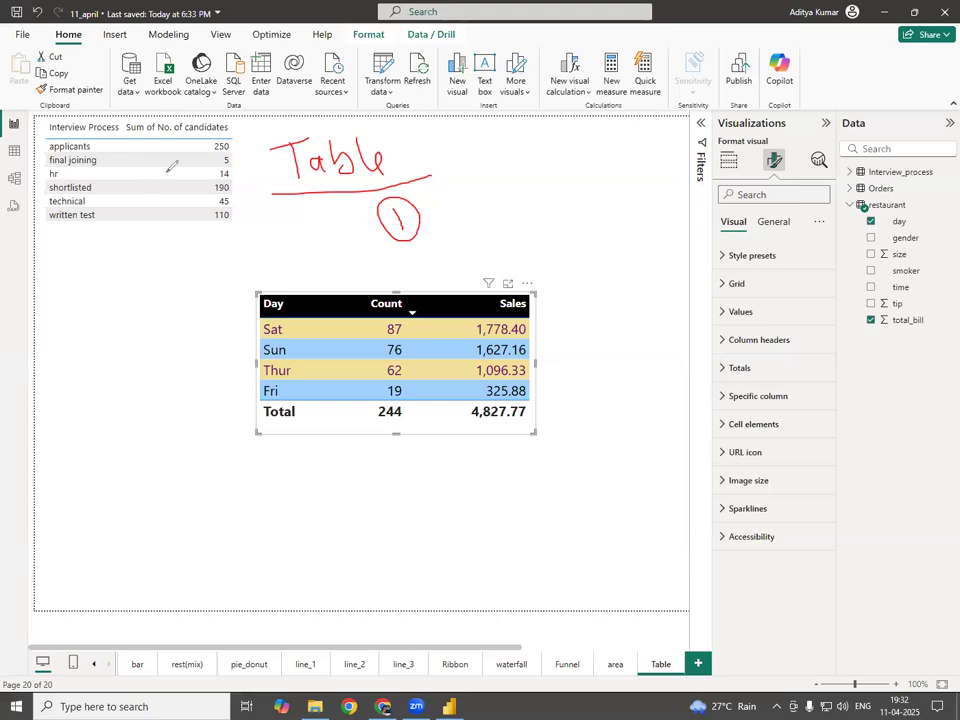
drag(43, 119, 57, 112)
mouse_move(458, 212)
mouse_down()
mouse_move(462, 196)
mouse_move(471, 209)
mouse_move(493, 196)
mouse_move(484, 211)
mouse_move(531, 206)
mouse_up()
drag(525, 194, 580, 196)
mouse_move(420, 252)
mouse_down()
mouse_move(441, 266)
mouse_move(445, 252)
mouse_up()
mouse_move(504, 230)
mouse_down()
mouse_move(483, 254)
mouse_move(550, 248)
mouse_move(553, 262)
mouse_move(573, 212)
mouse_move(586, 234)
mouse_move(612, 220)
mouse_move(624, 250)
mouse_move(638, 252)
mouse_move(678, 212)
mouse_move(682, 236)
mouse_move(712, 212)
mouse_up()
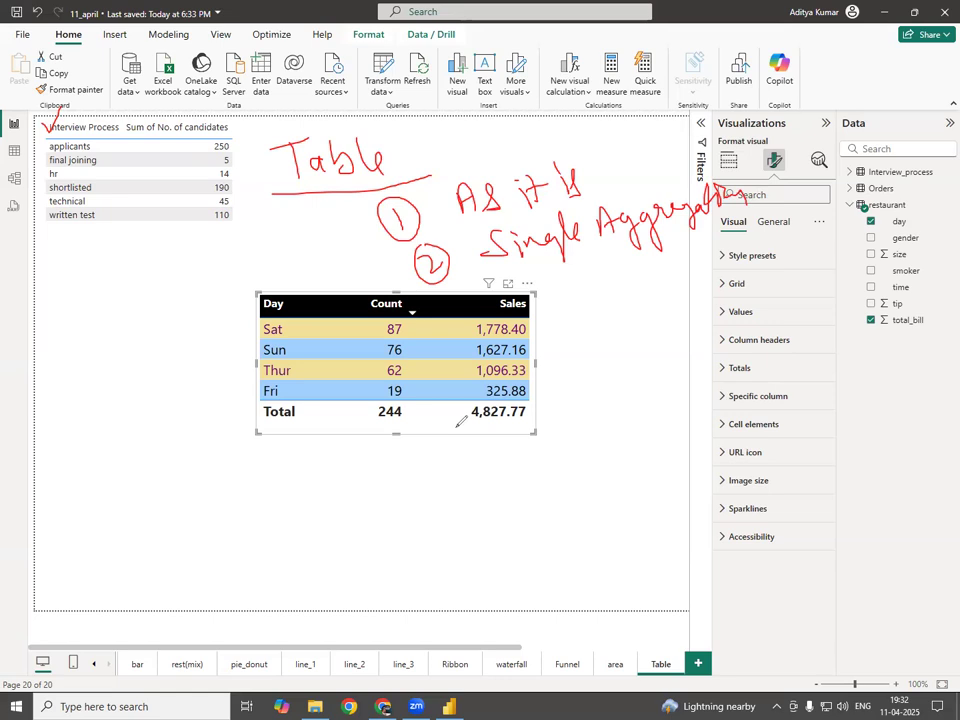
mouse_move(369, 490)
mouse_down()
mouse_move(371, 510)
mouse_move(404, 512)
mouse_move(435, 480)
mouse_move(479, 492)
mouse_move(497, 484)
mouse_move(500, 505)
mouse_up()
drag(358, 537, 530, 477)
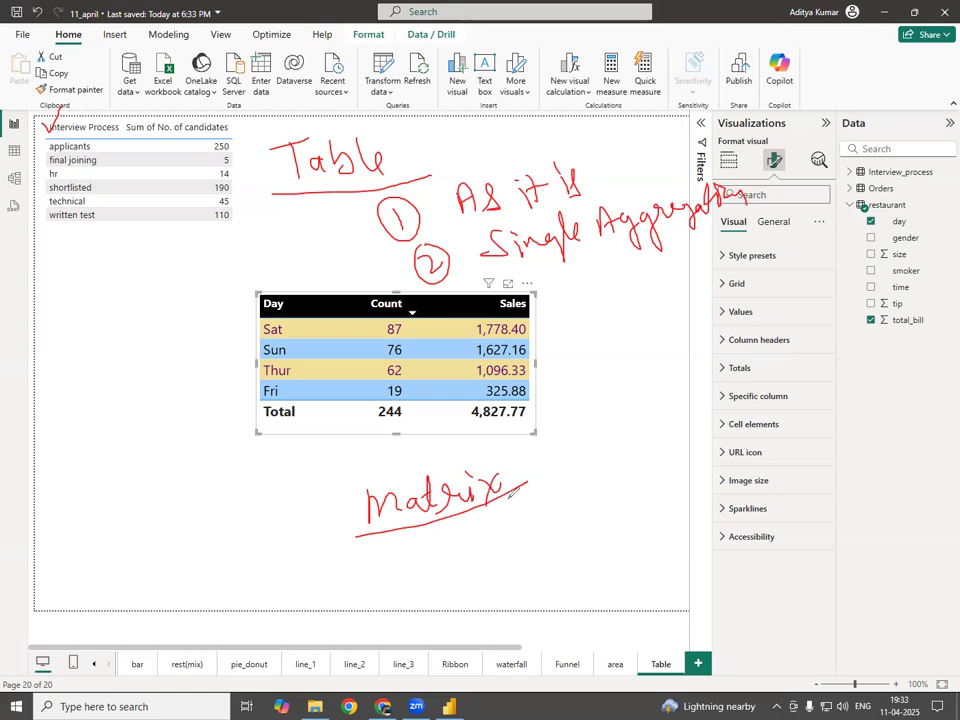
drag(435, 566, 487, 567)
mouse_move(489, 548)
mouse_down()
mouse_move(528, 546)
mouse_move(546, 527)
mouse_move(589, 530)
mouse_move(599, 516)
mouse_up()
click(584, 531)
mouse_move(601, 510)
mouse_down()
mouse_move(610, 546)
mouse_move(641, 520)
mouse_up()
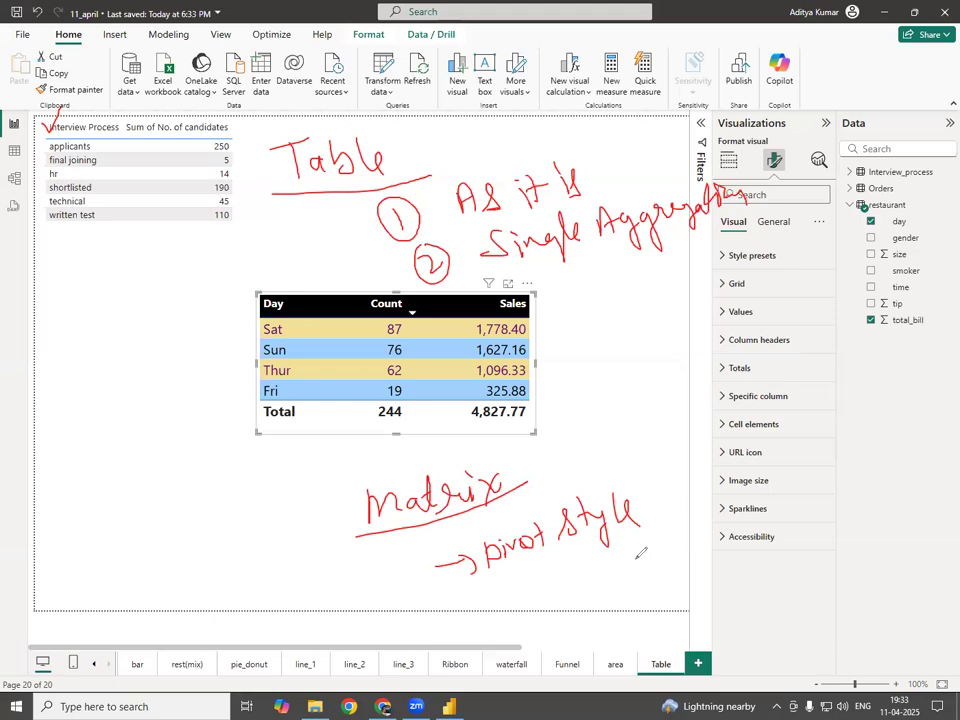
drag(450, 603, 484, 618)
mouse_move(506, 588)
mouse_down()
mouse_move(516, 612)
mouse_move(580, 565)
mouse_move(587, 582)
mouse_up()
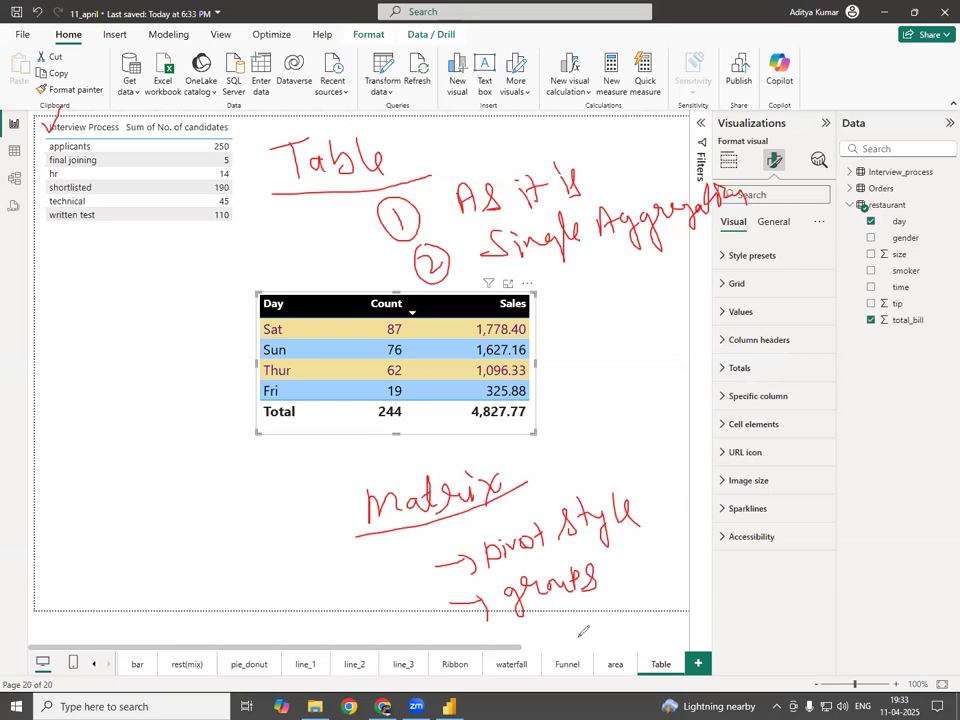
drag(613, 568, 649, 574)
mouse_move(572, 603)
mouse_down()
mouse_move(581, 621)
mouse_move(644, 606)
mouse_move(670, 616)
mouse_up()
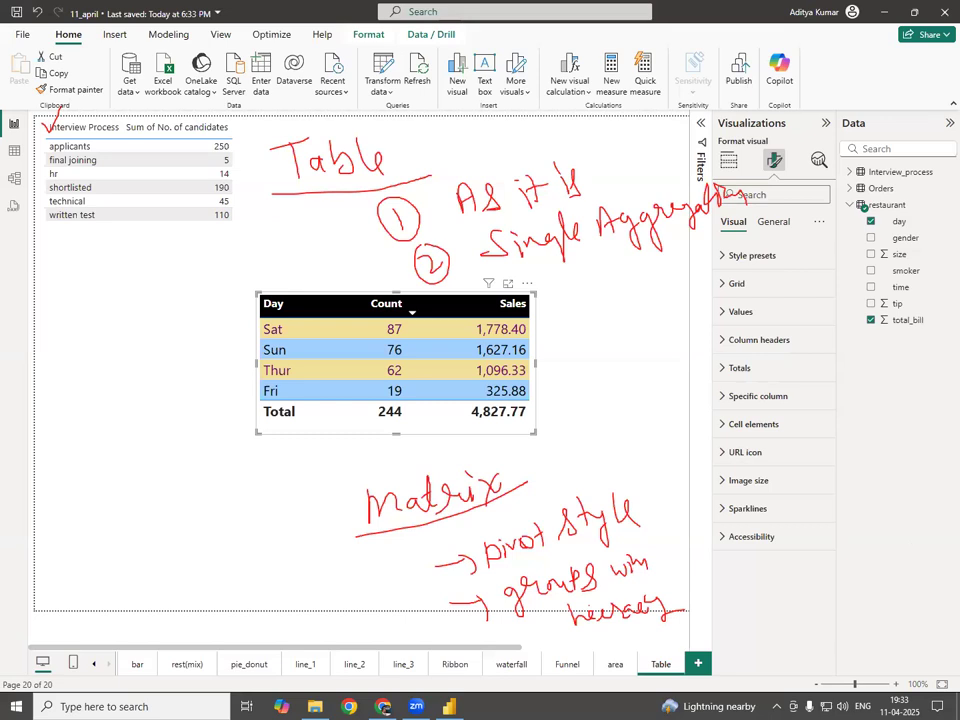
key(Escape)
- Undo the accidental narrowing of the Day column and move the restaurant table toward the canvas's left edge
drag(326, 302, 262, 288)
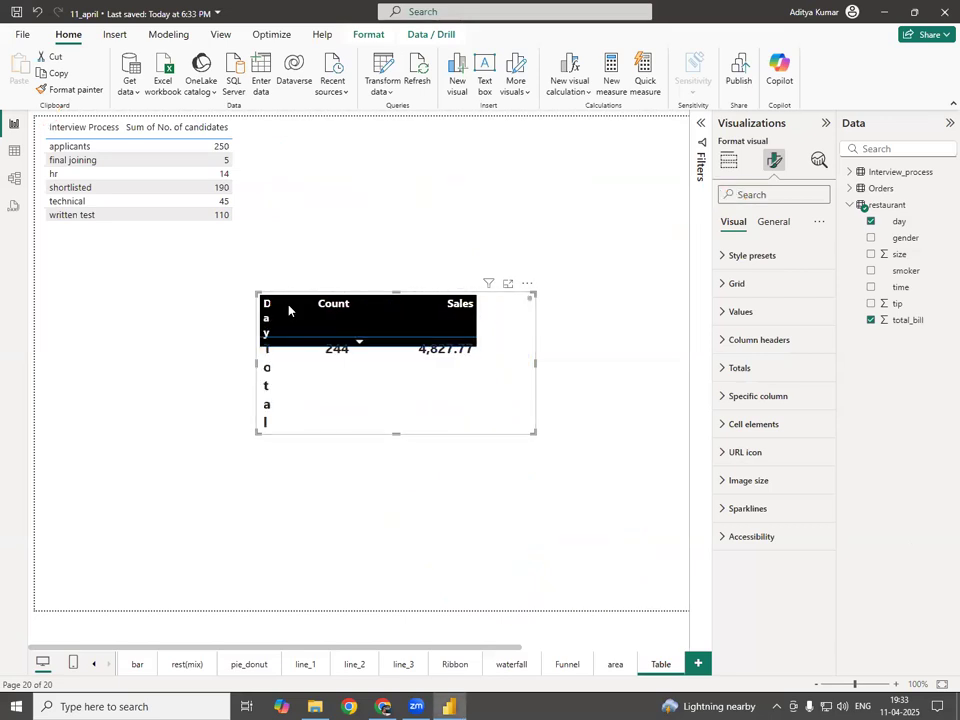
key(ctrl+z)
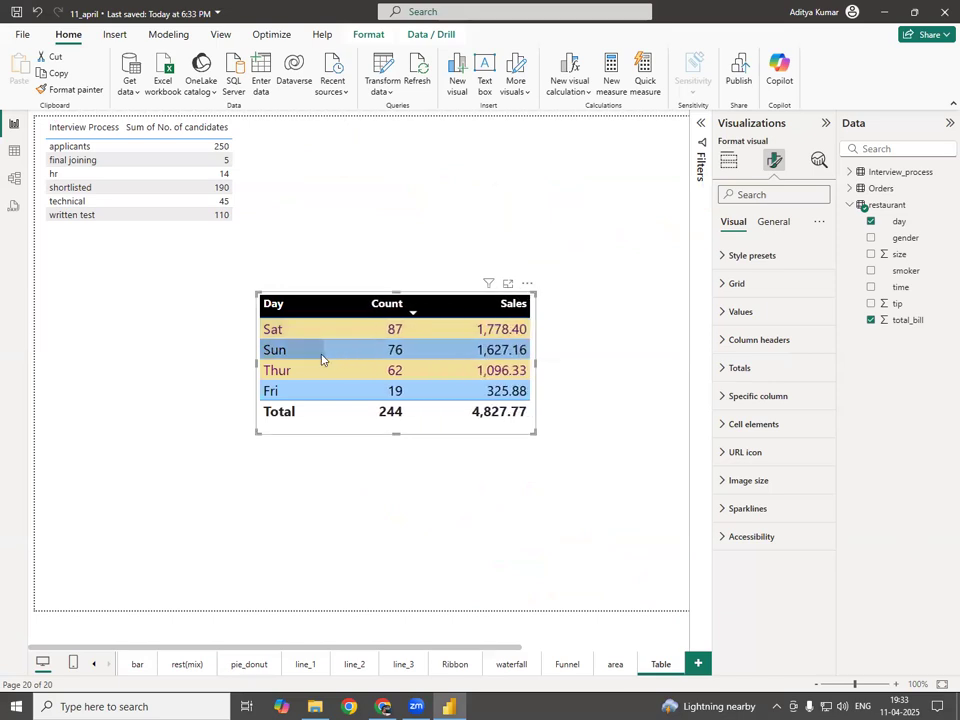
drag(422, 433, 238, 431)
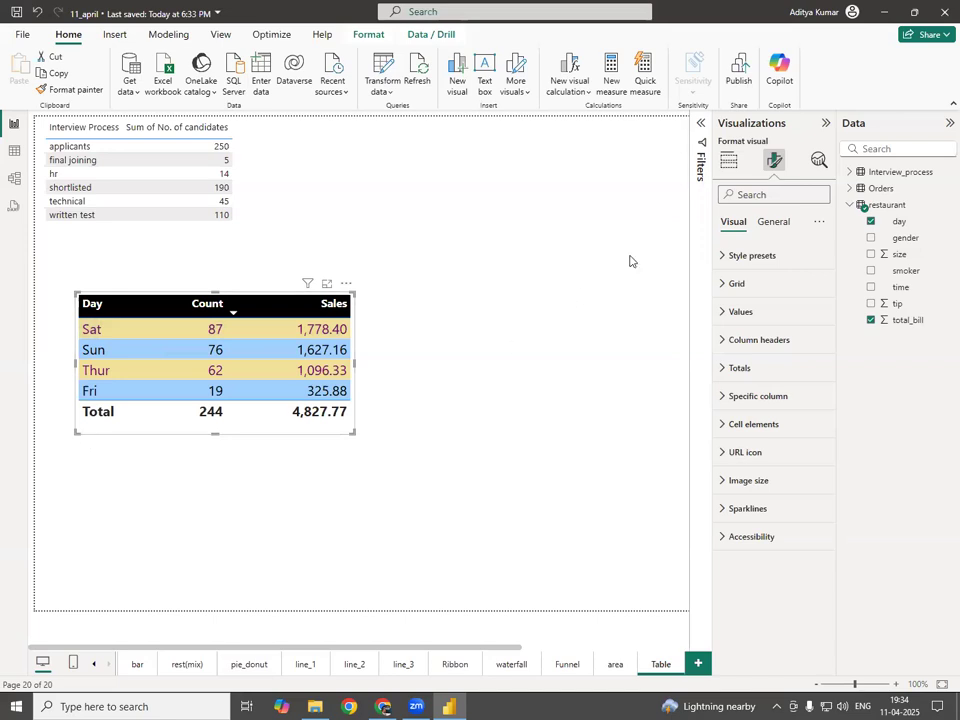
- Add the gender field between Day and Count in the restaurant table, and enlarge the visual to fit all its rows and columns
click(729, 161)
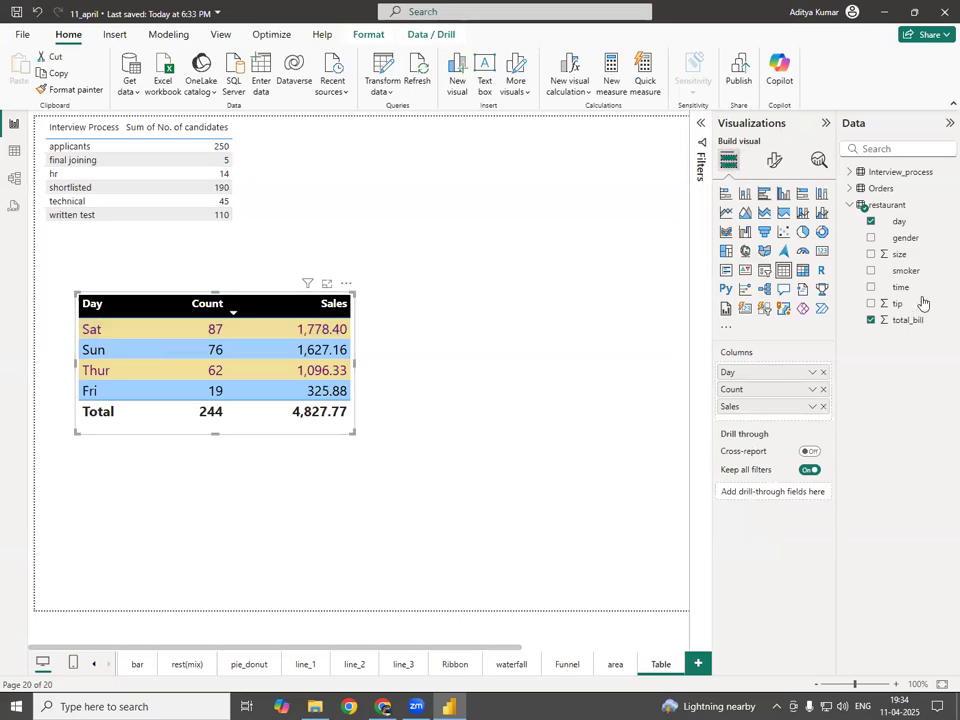
drag(907, 244, 750, 386)
drag(212, 434, 242, 574)
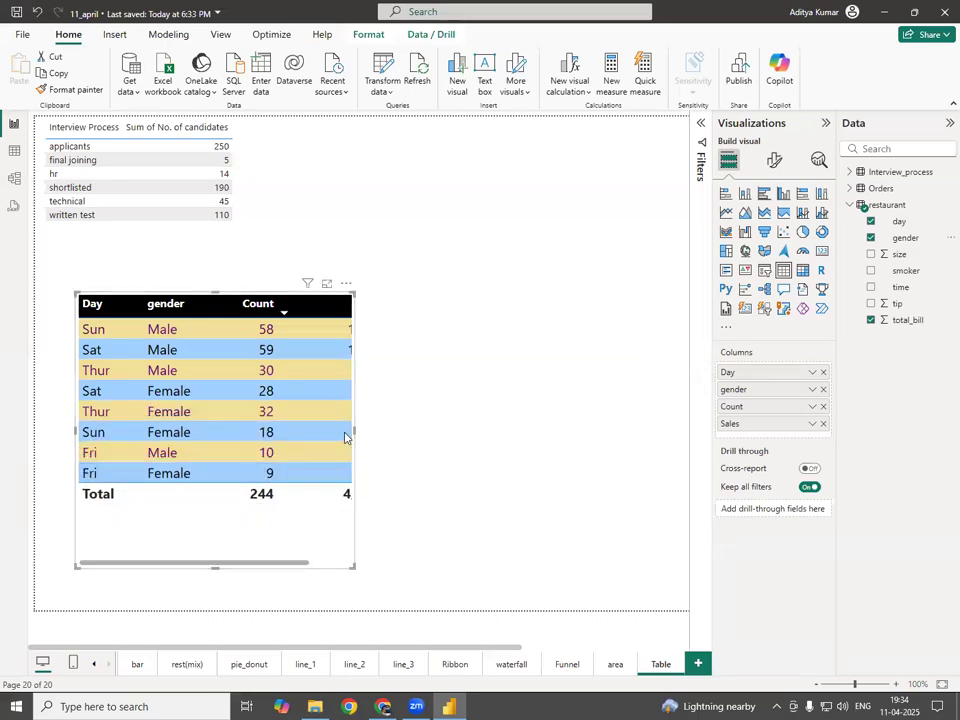
drag(355, 435, 461, 440)
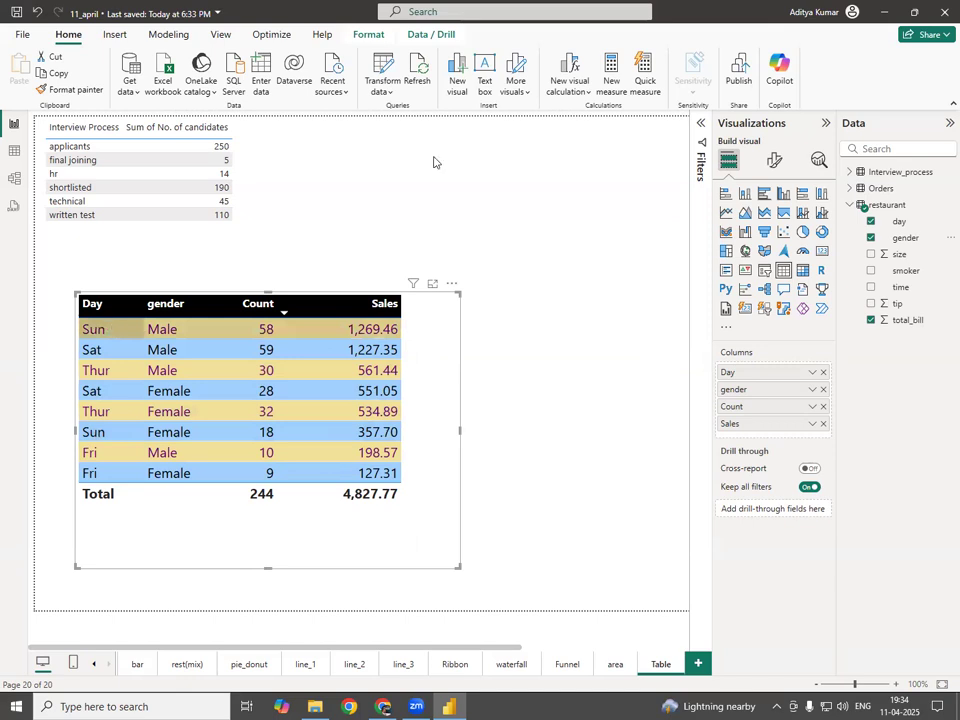
mouse_move(218, 318)
mouse_down()
mouse_move(316, 240)
mouse_move(316, 255)
mouse_up()
mouse_move(481, 180)
mouse_down()
mouse_move(463, 214)
mouse_move(516, 213)
mouse_move(516, 224)
mouse_move(570, 212)
mouse_up()
mouse_move(557, 208)
mouse_down()
mouse_move(564, 222)
mouse_move(588, 204)
mouse_move(606, 228)
mouse_up()
mouse_move(520, 232)
mouse_down()
mouse_move(530, 280)
mouse_move(586, 261)
mouse_up()
mouse_move(577, 256)
mouse_down()
mouse_move(601, 273)
mouse_move(616, 240)
mouse_up()
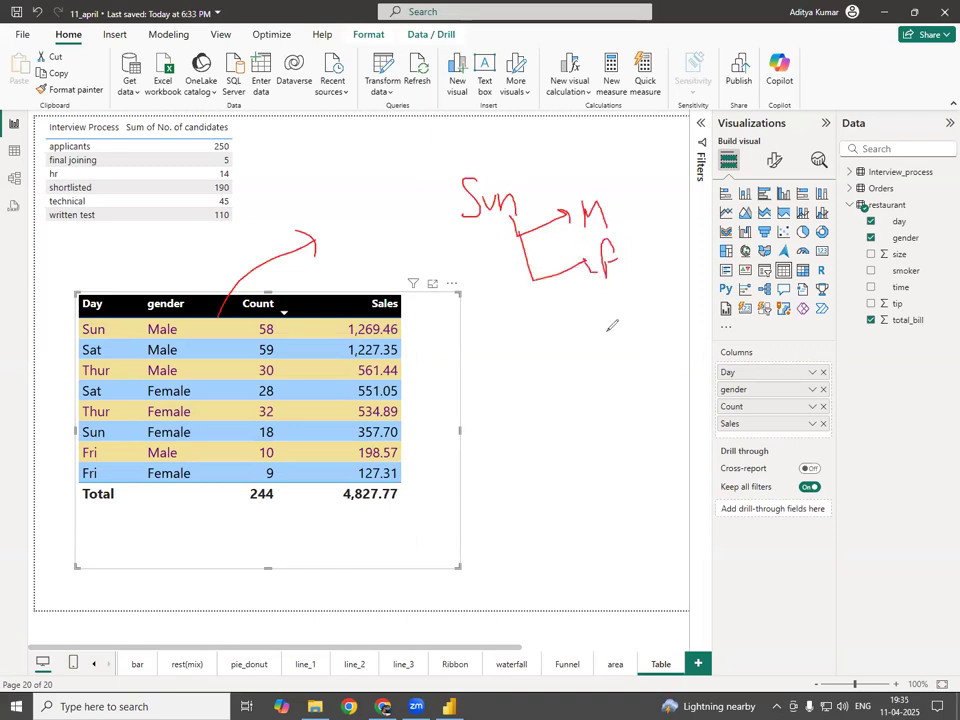
mouse_move(496, 155)
mouse_down()
mouse_move(465, 222)
mouse_move(490, 158)
mouse_up()
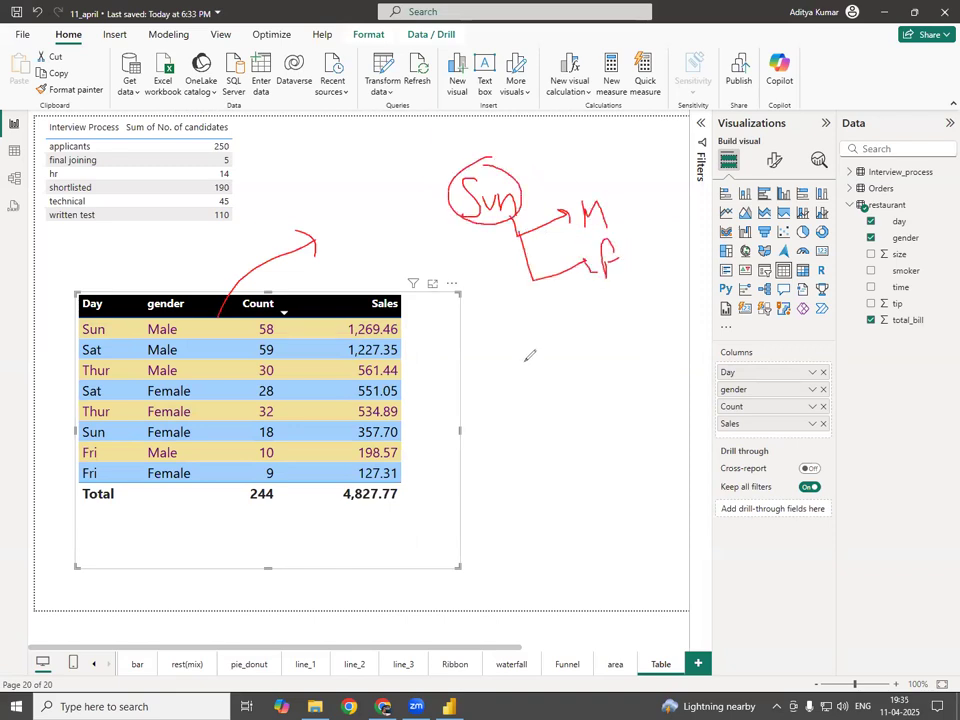
drag(104, 319, 76, 326)
drag(100, 431, 77, 445)
click(904, 678)
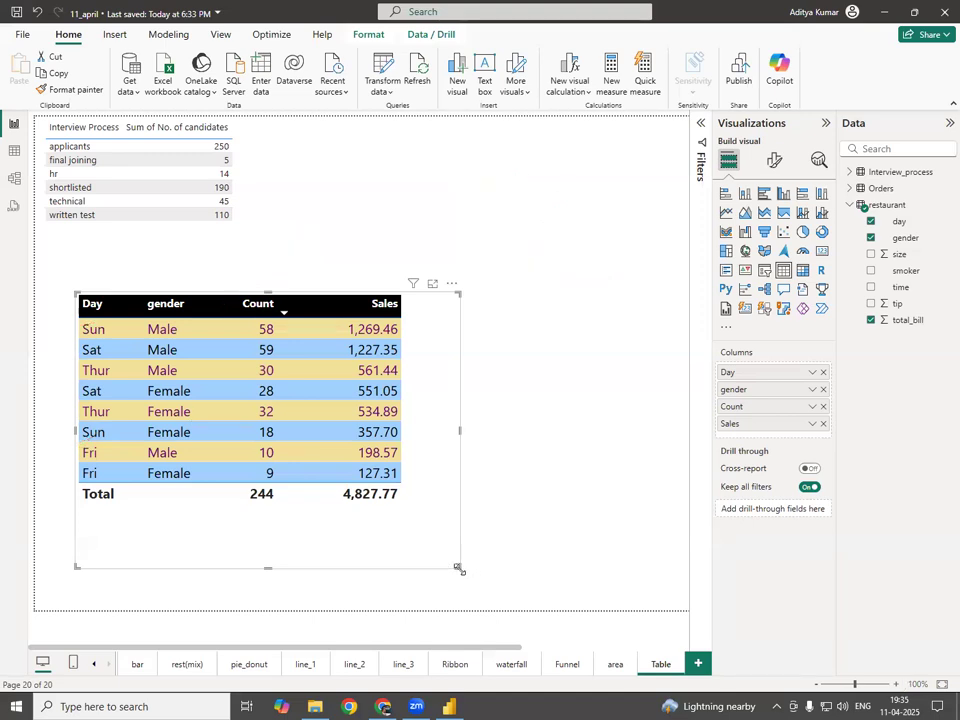
- Tighten the restaurant table's frame around its rows and columns, and add a new blank report page
drag(453, 564, 409, 508)
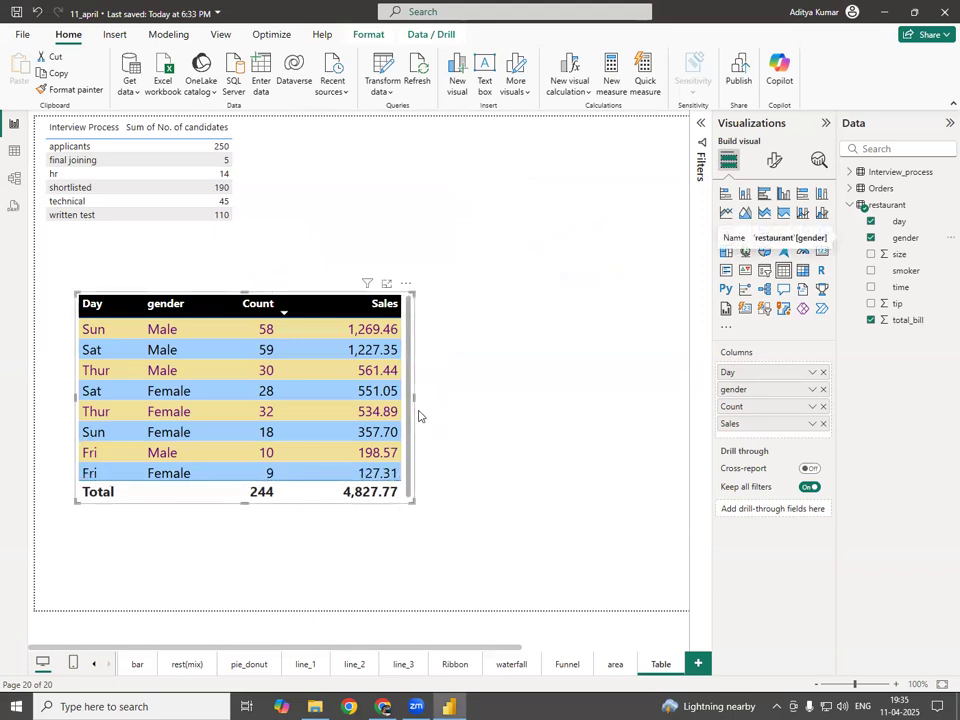
mouse_move(208, 493)
mouse_down()
mouse_move(186, 452)
mouse_move(221, 497)
mouse_up()
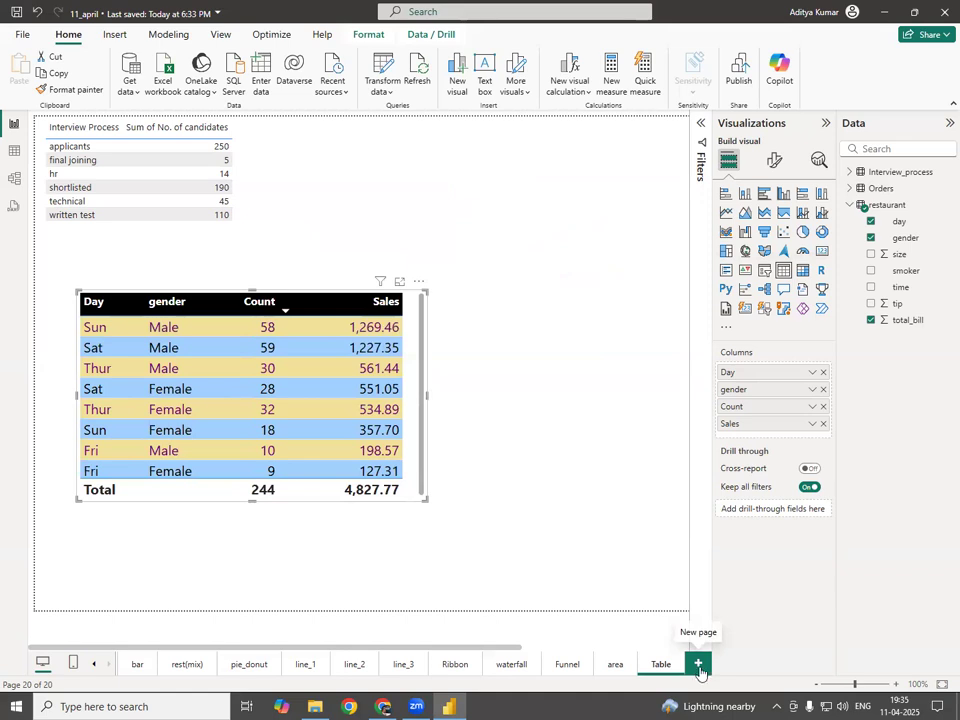
click(699, 664)
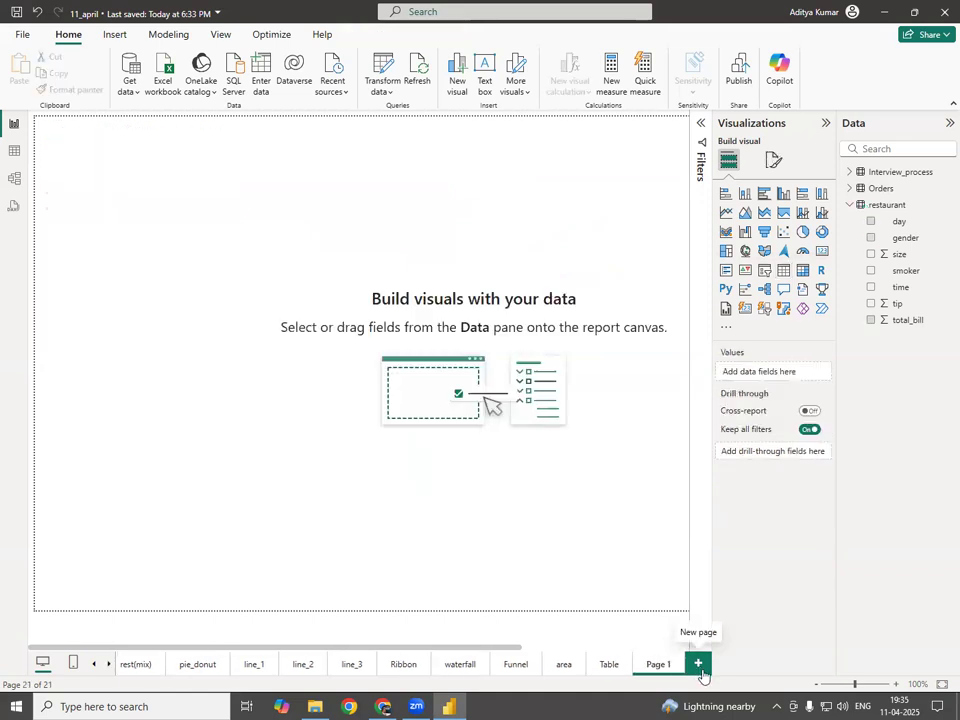
- Insert an enlarged matrix visual on the blank page and set the restaurant day and gender fields as its rows
click(801, 271)
drag(154, 221, 196, 297)
drag(266, 376, 390, 446)
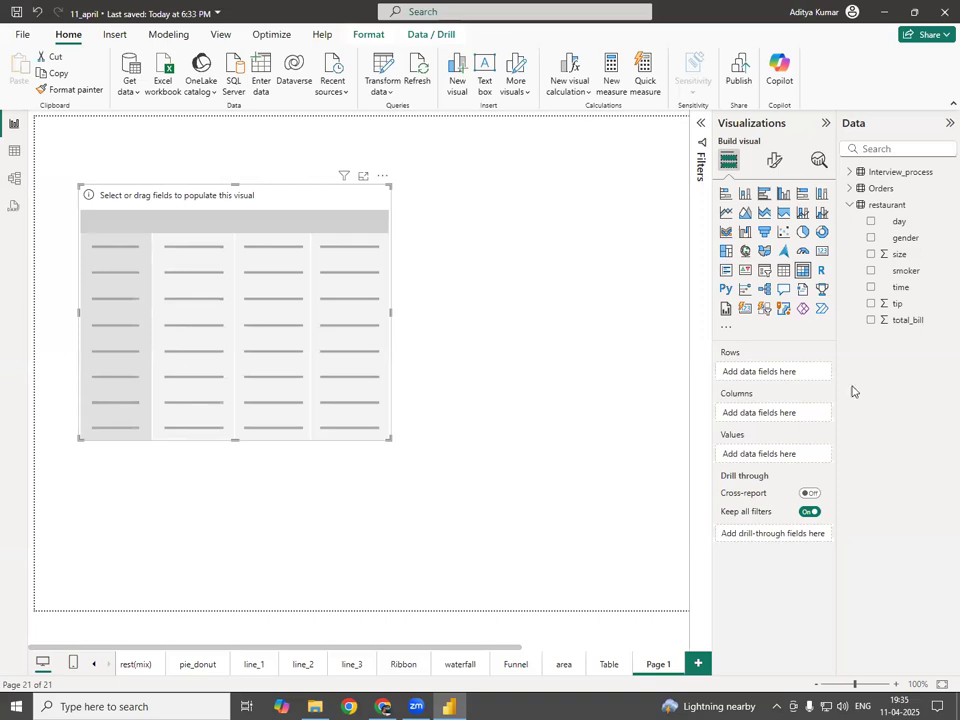
drag(899, 222, 790, 380)
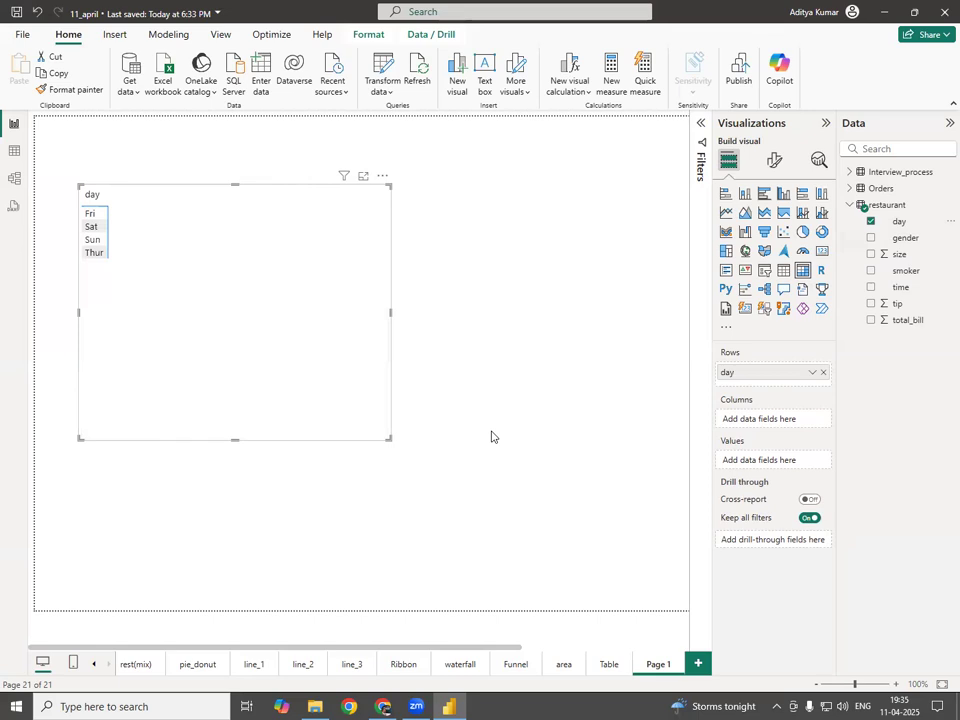
drag(915, 239, 786, 385)
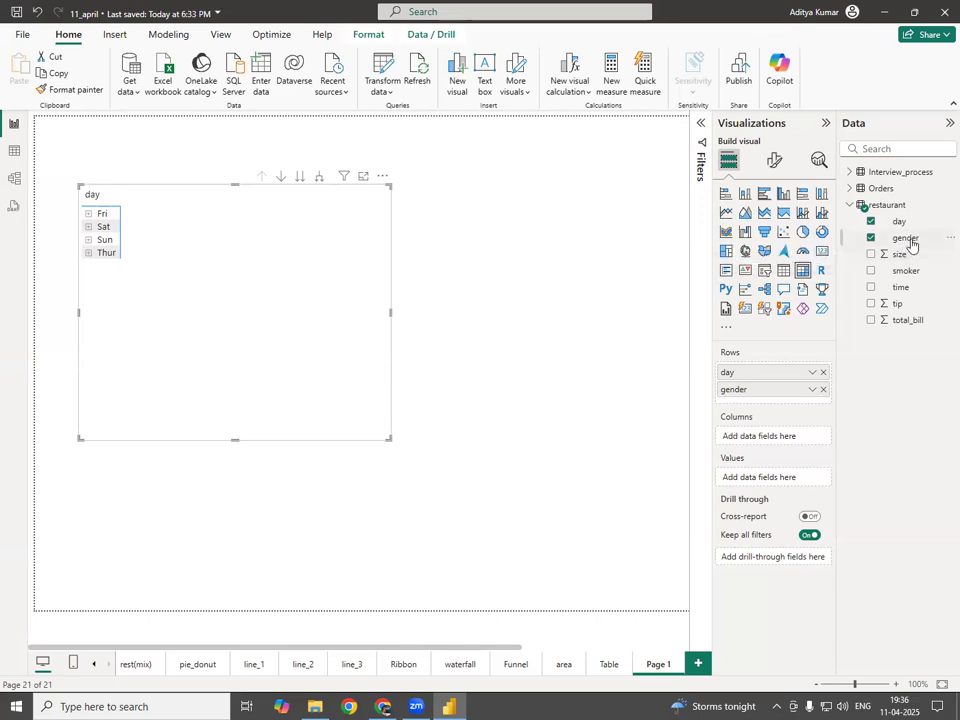
- Add the gender field to the matrix values and aggregate it as Count
drag(911, 243, 793, 483)
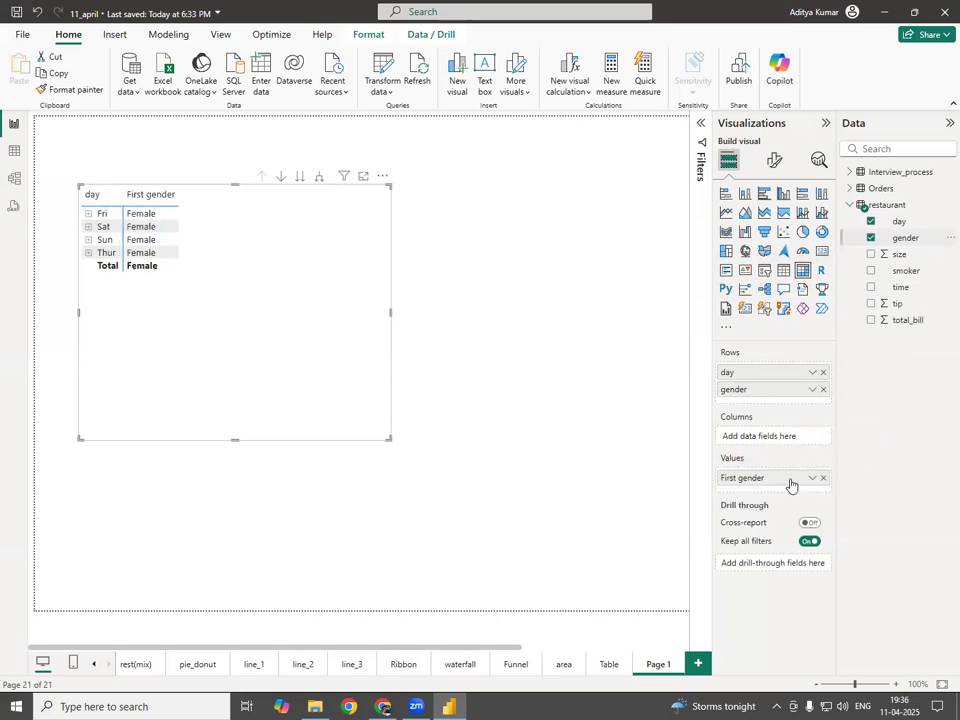
click(812, 479)
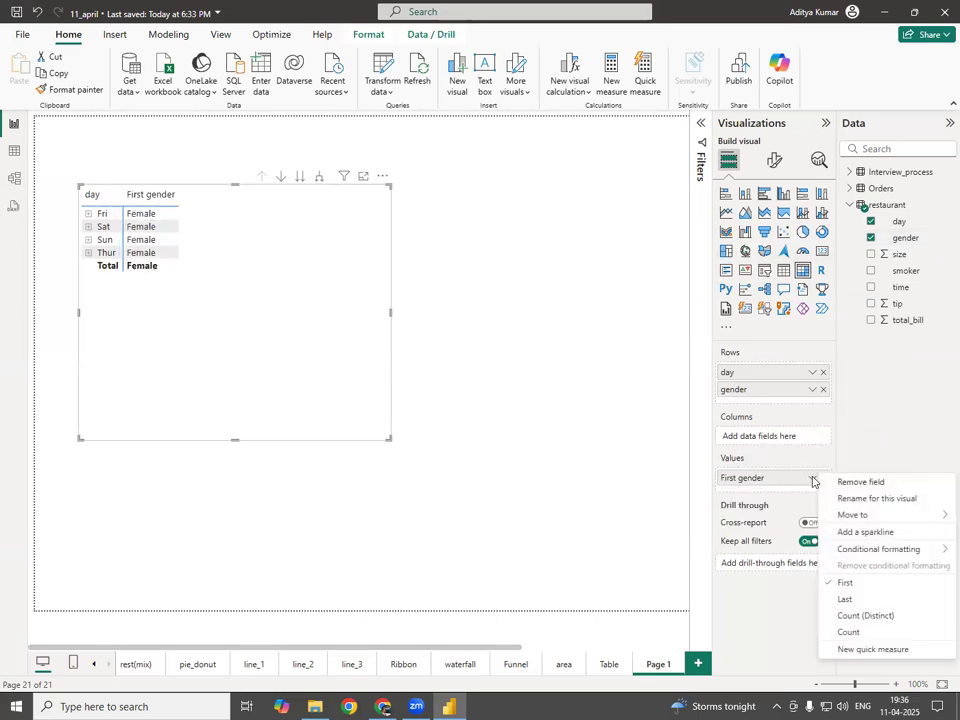
click(874, 633)
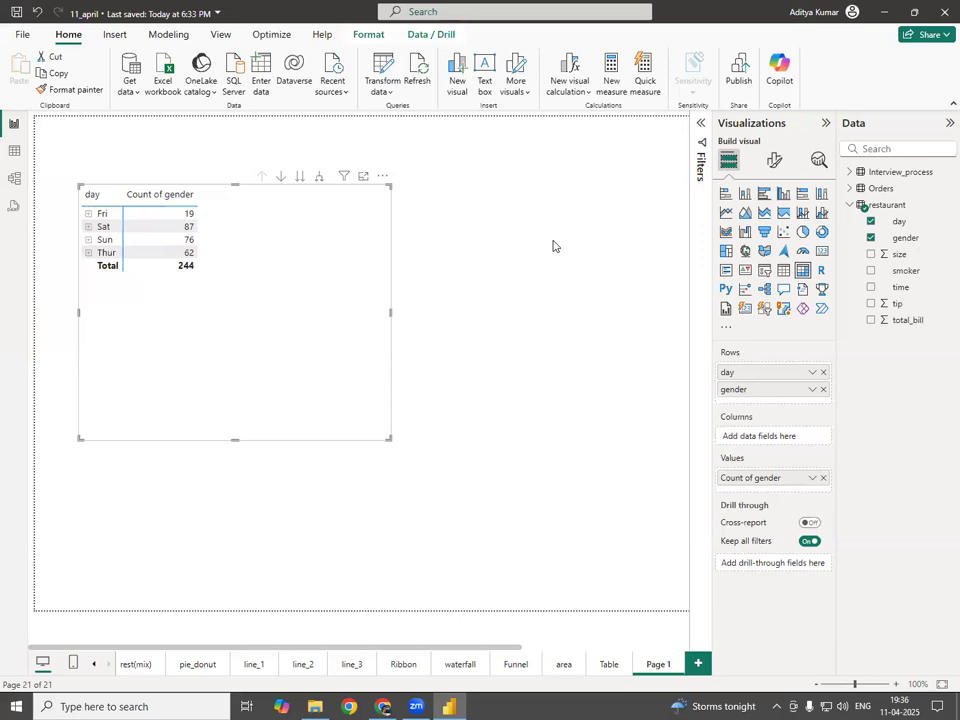
double_click(772, 478)
drag(780, 478, 746, 479)
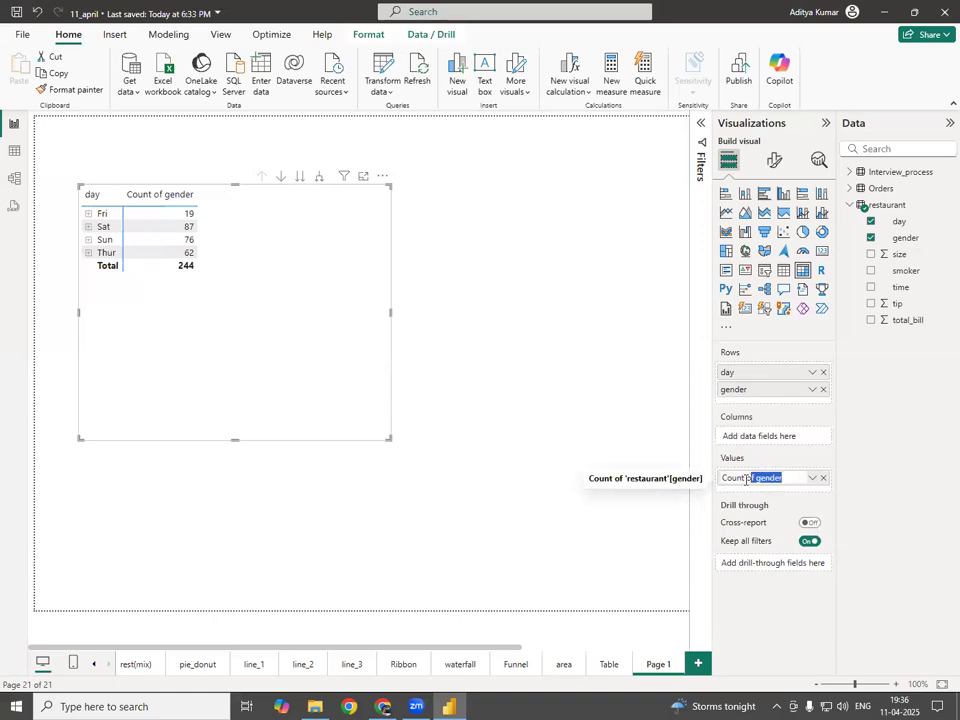
key(BackSpace)
click(574, 399)
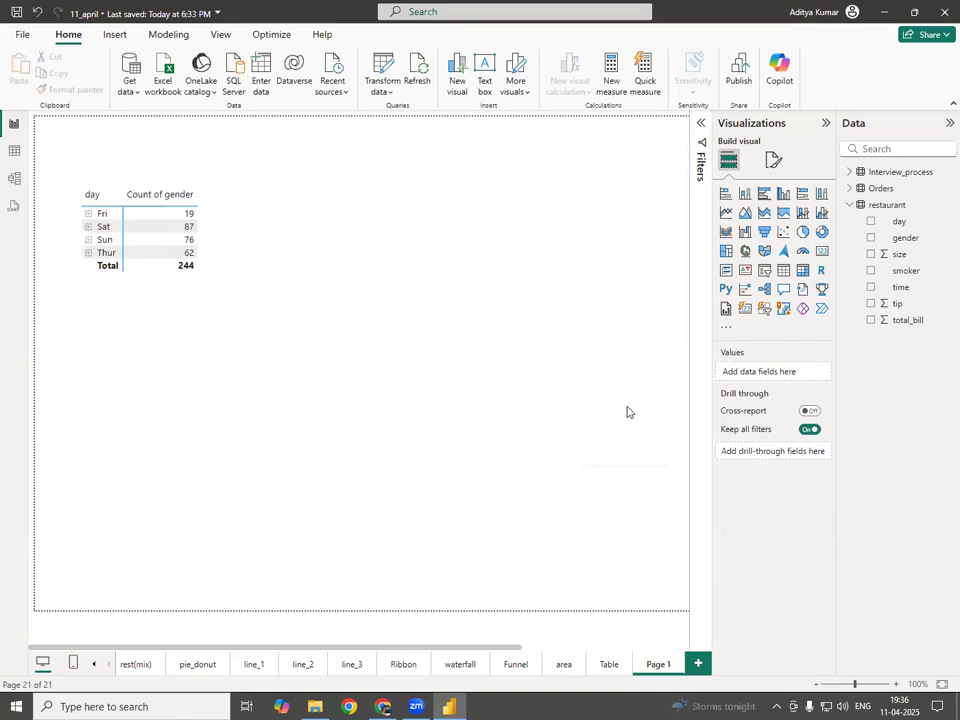
- Add total_bill to the matrix values below the gender count and rename that value Sales
click(226, 294)
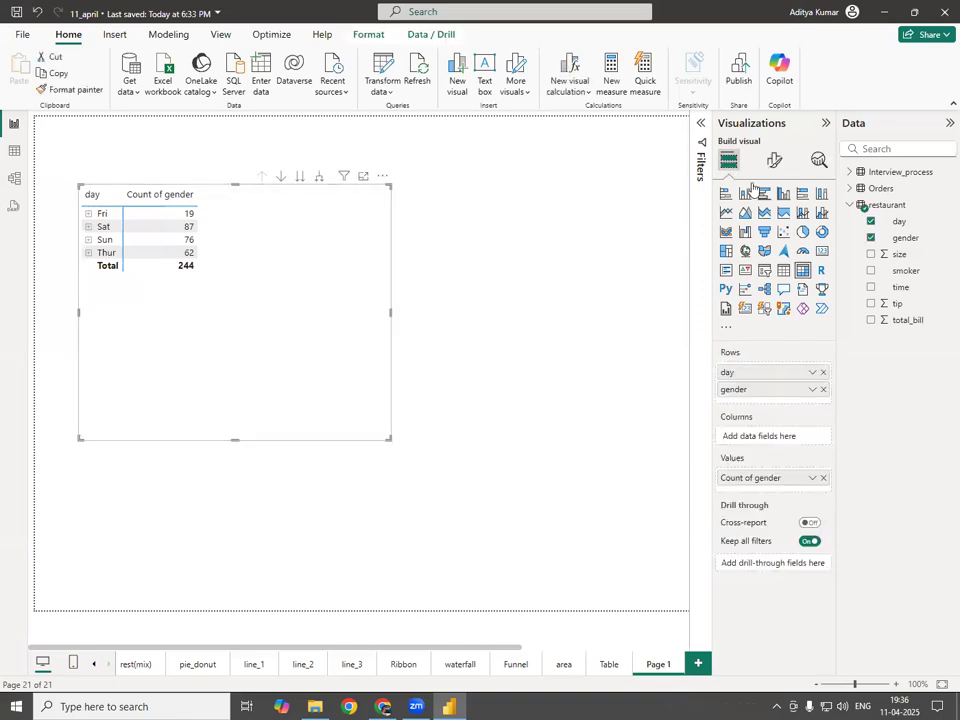
click(774, 161)
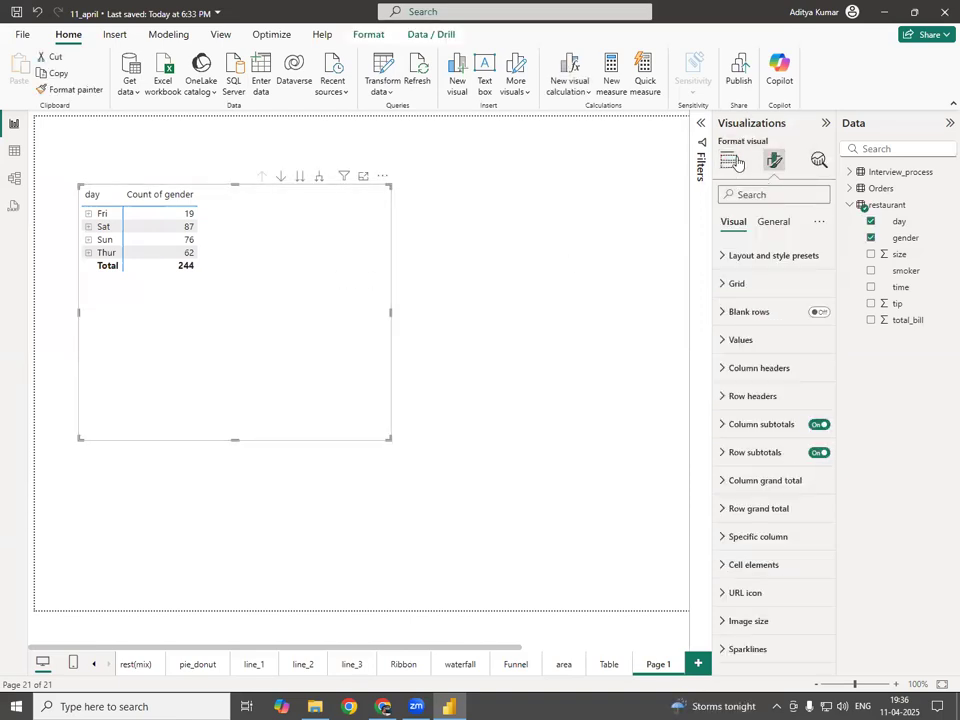
click(729, 160)
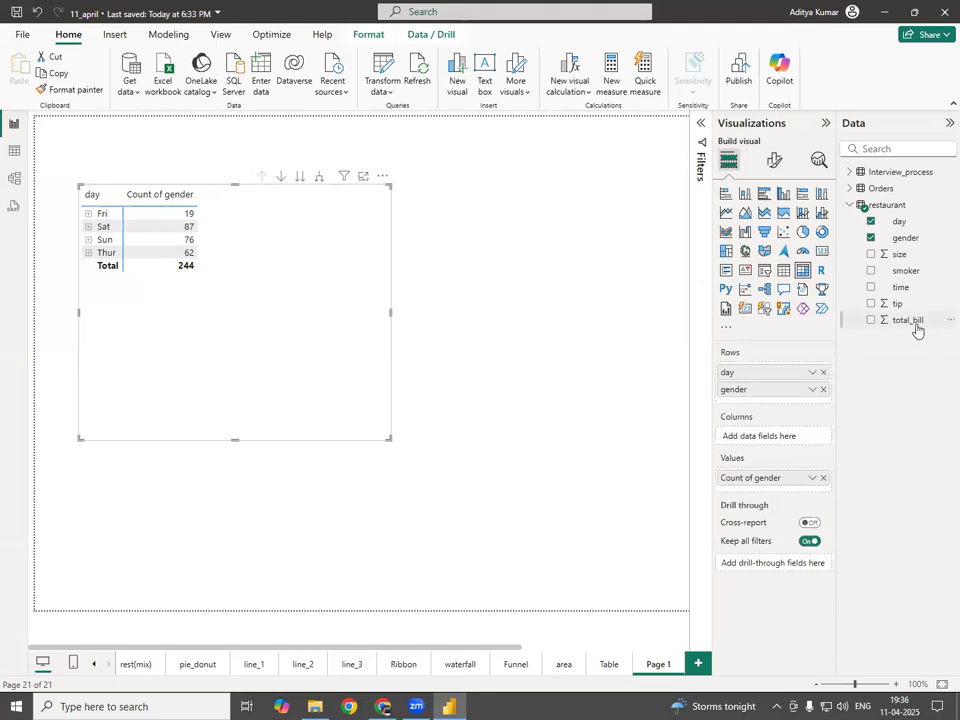
drag(916, 330, 777, 492)
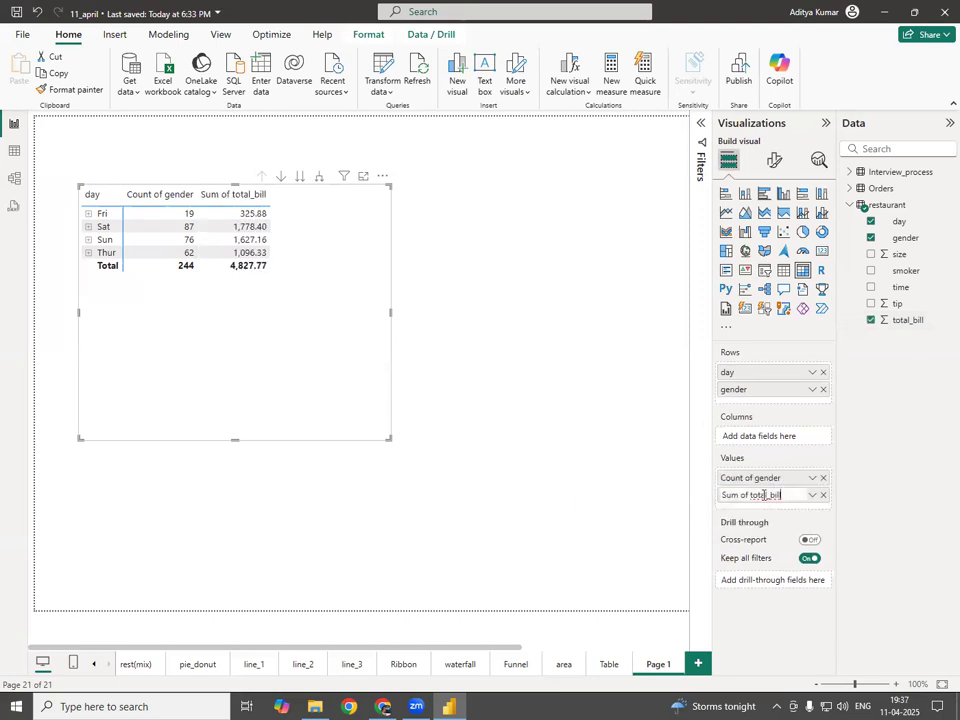
double_click(768, 491)
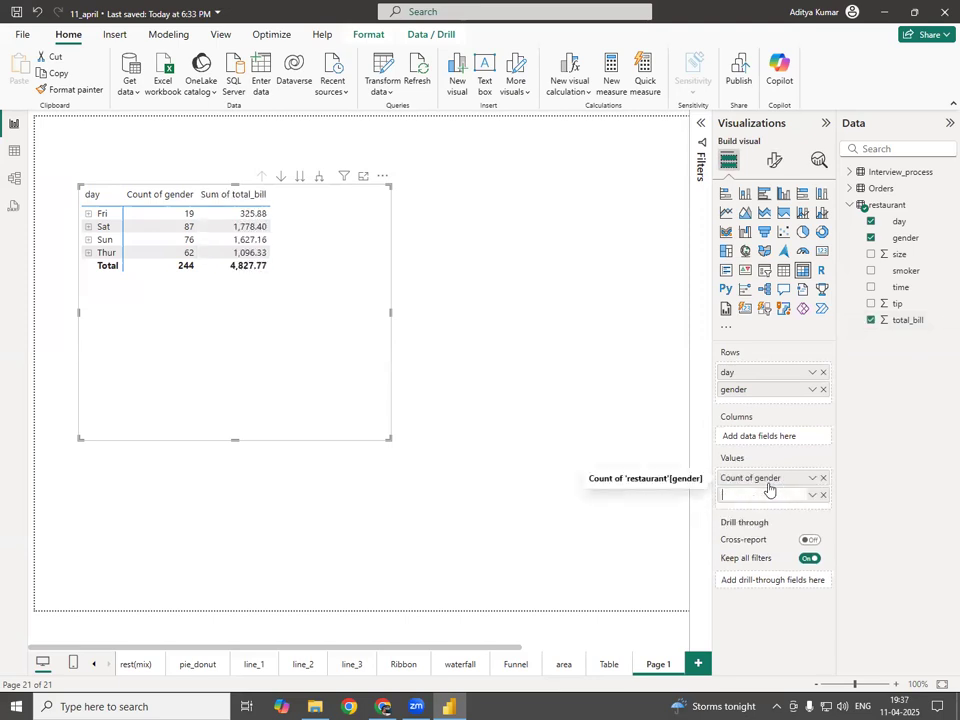
text(Sals)
key(Return)
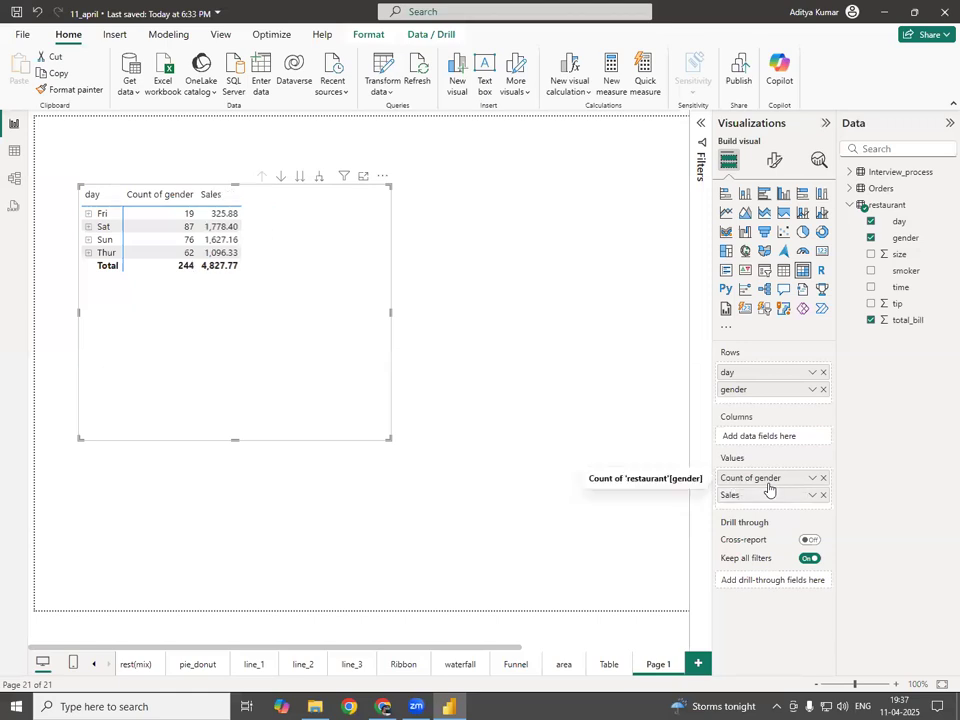
click(553, 355)
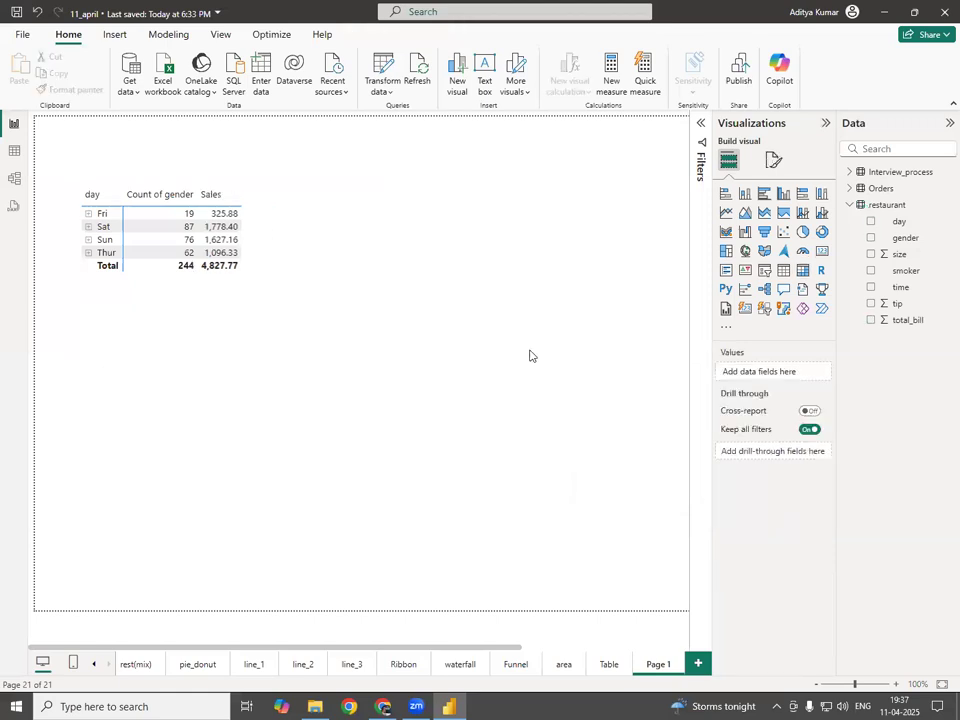
- Review the Friday male and female counts in the restaurant table on the Table page, and return to Page 1
click(221, 324)
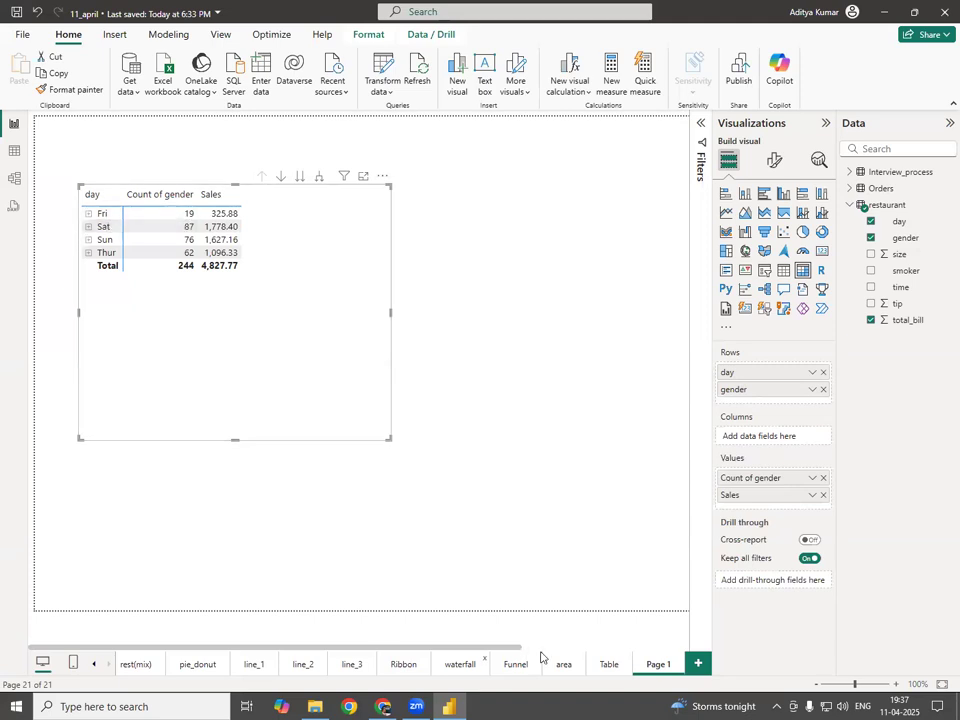
click(606, 672)
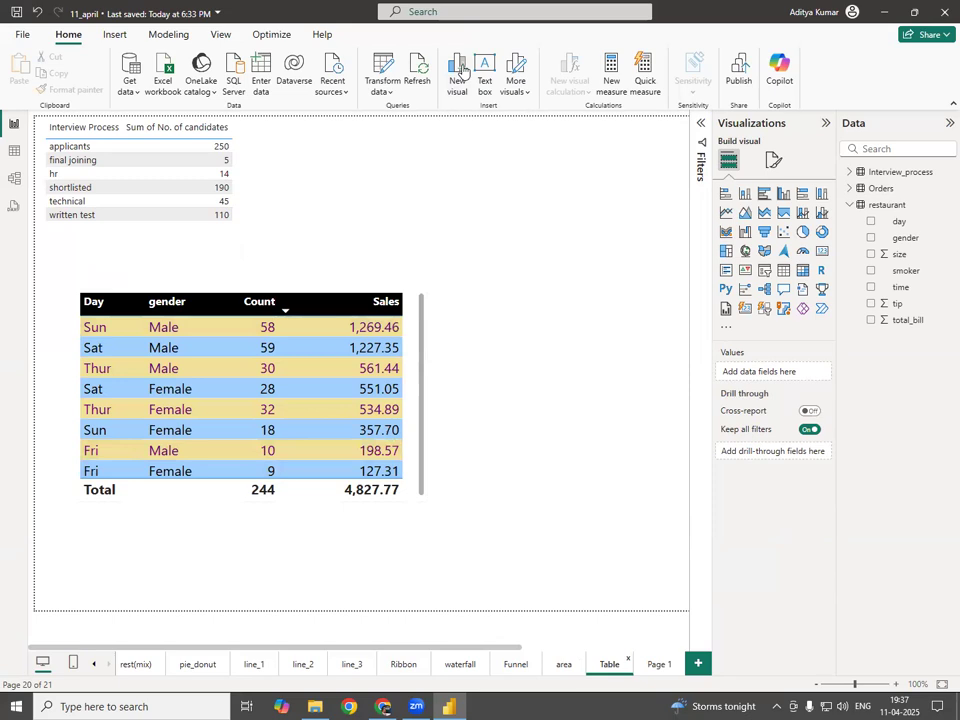
mouse_move(105, 440)
mouse_down()
mouse_move(72, 474)
mouse_move(272, 480)
mouse_move(293, 446)
mouse_move(70, 445)
mouse_up()
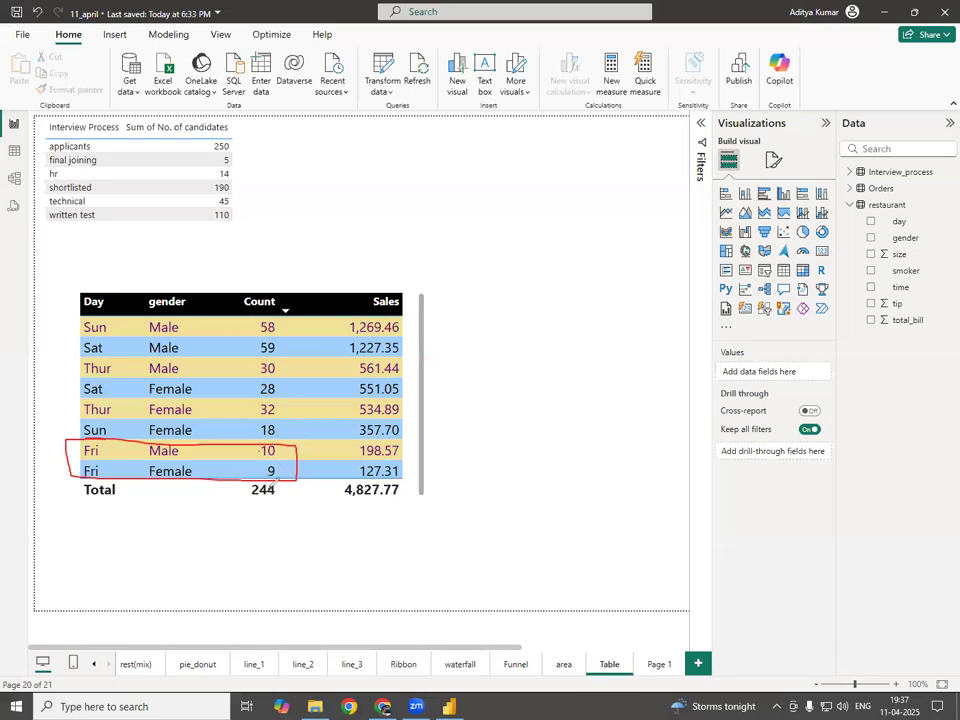
click(658, 667)
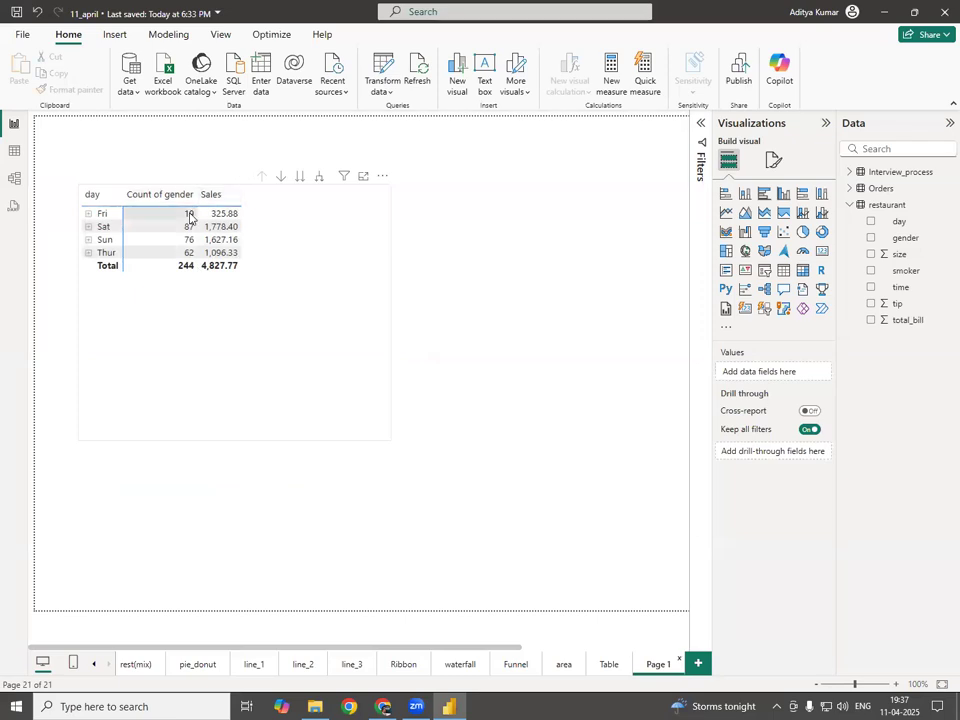
- Expand the matrix's Fri row to examine its gender breakdown, and collapse the rows again
click(88, 214)
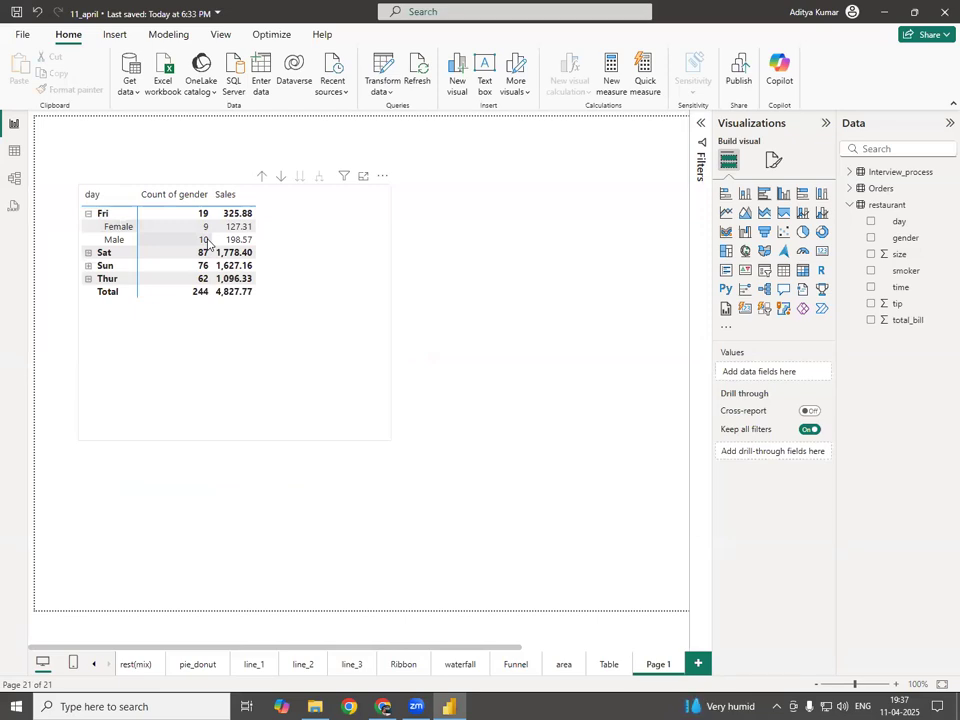
click(88, 254)
click(88, 254)
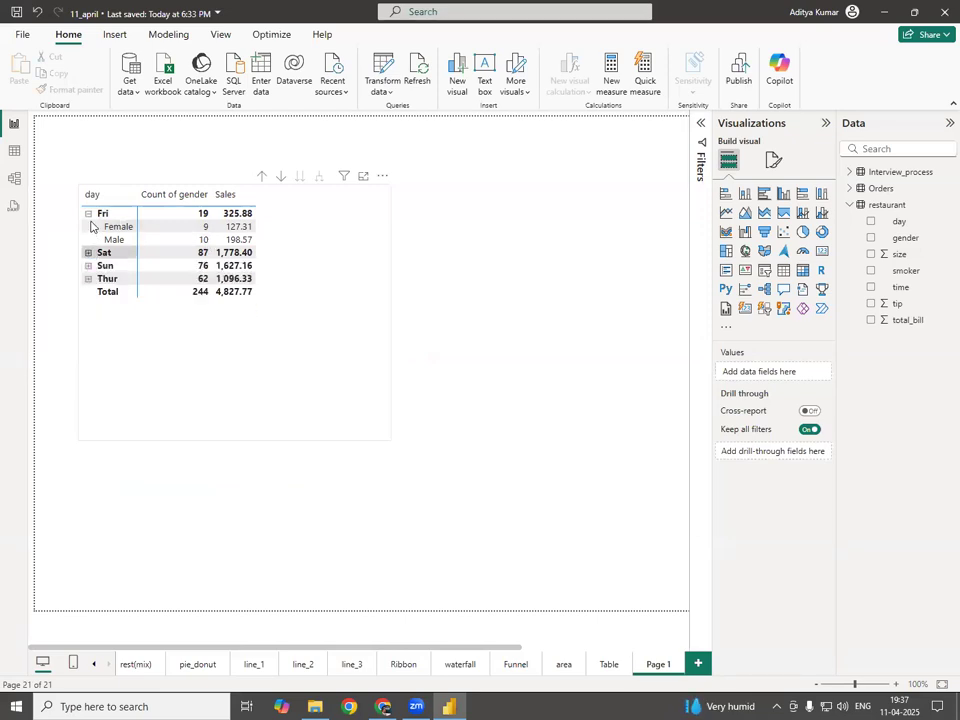
click(88, 213)
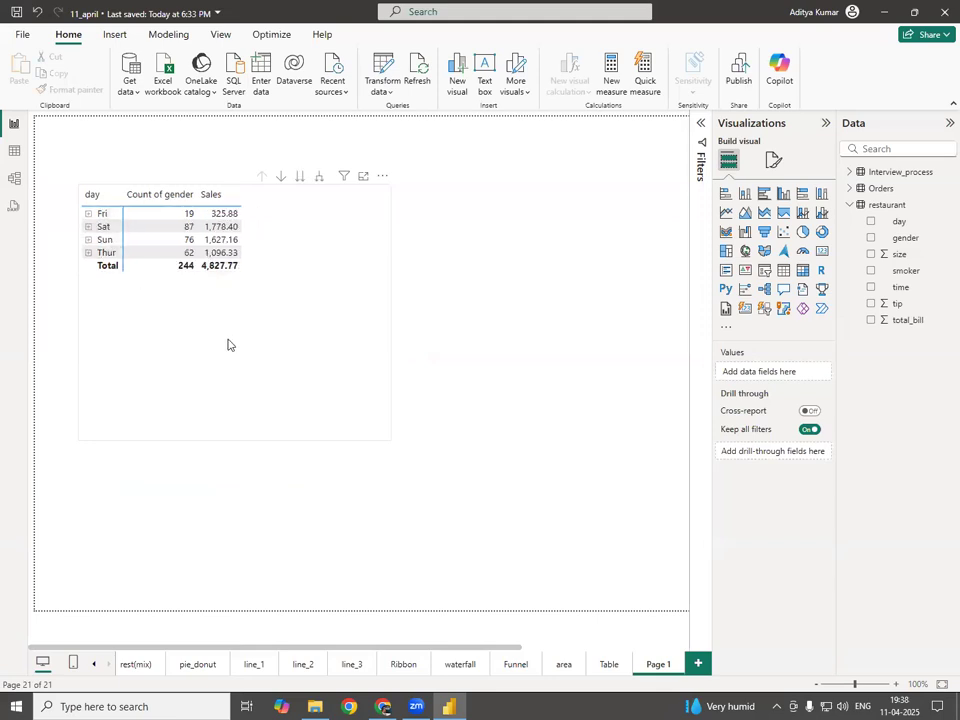
- Add the time field between day and gender in the matrix rows, and inspect the Fri and Dinner levels before collapsing them
click(182, 321)
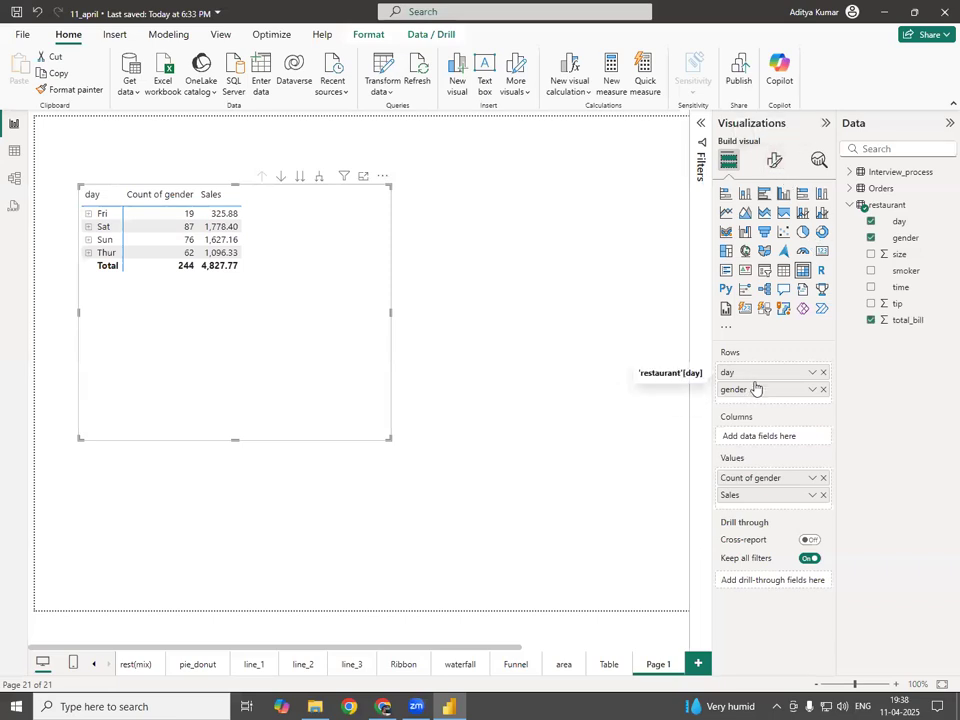
drag(902, 289, 786, 388)
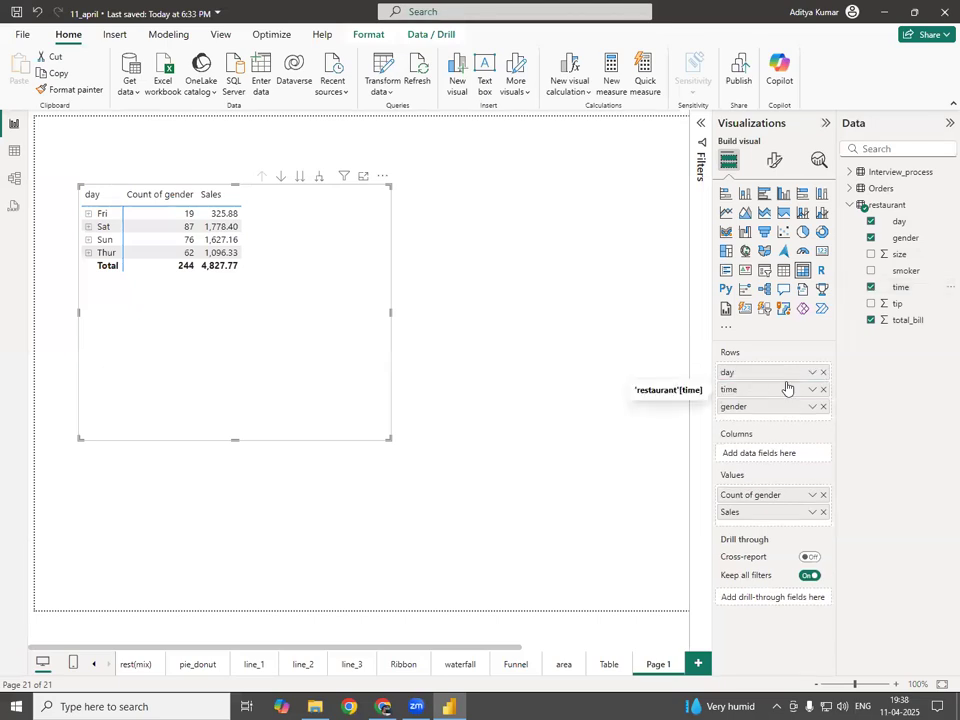
click(88, 214)
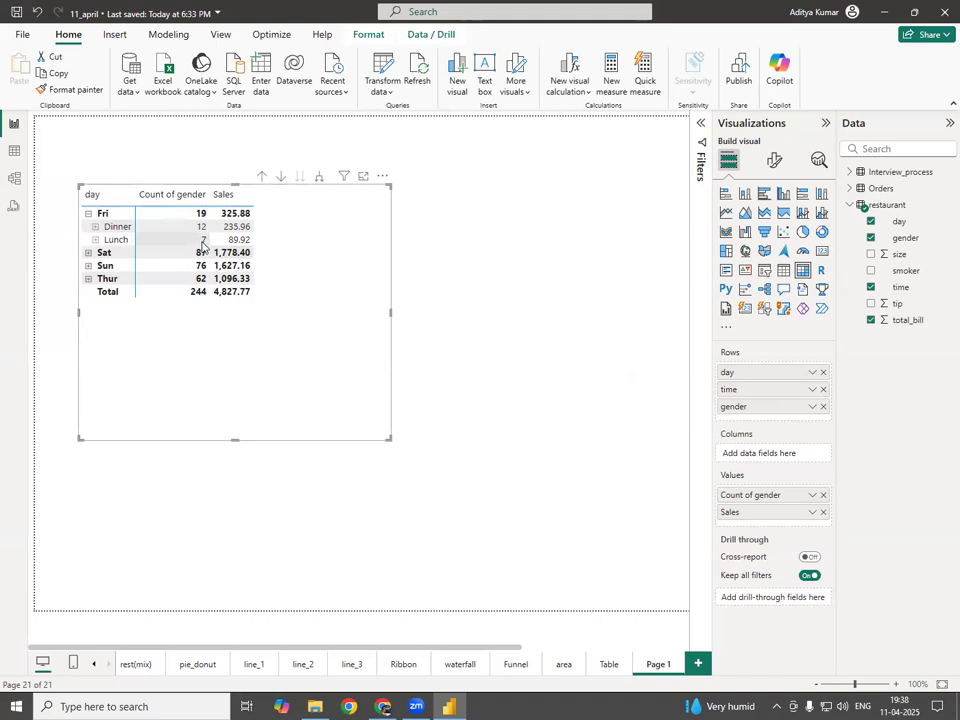
click(95, 226)
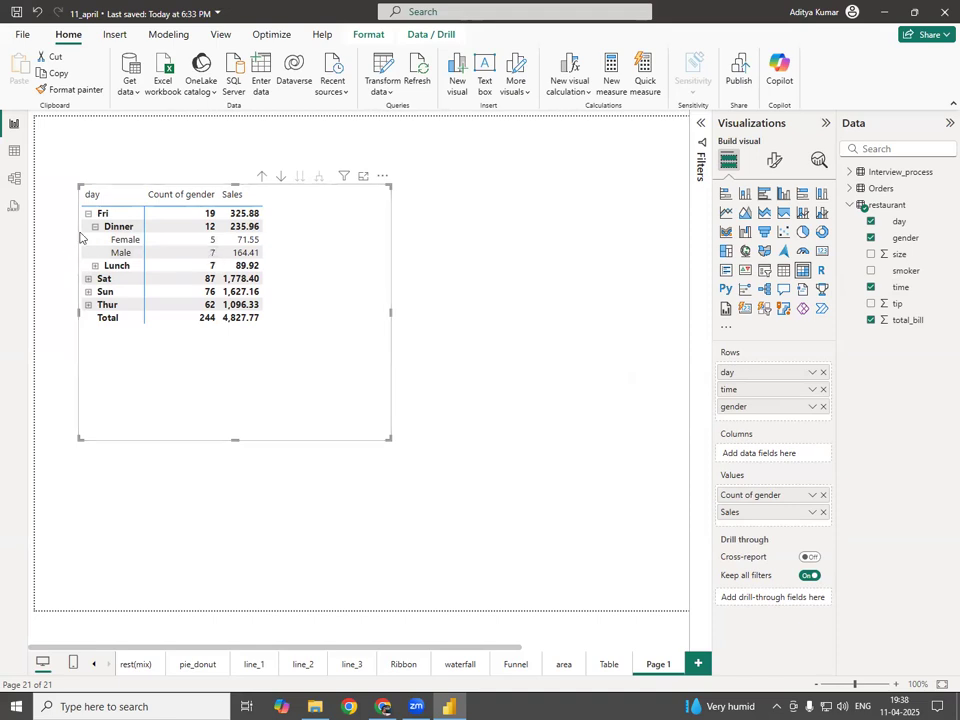
key(ctrl+z)
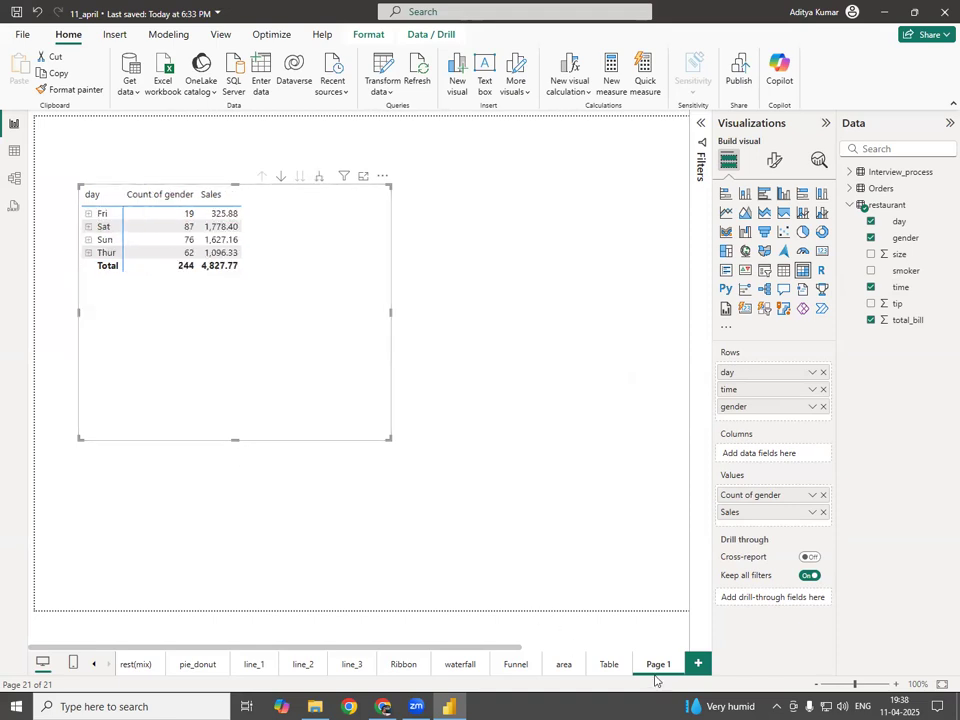
- Compare the restaurant table on the Table page with the matrix on Page 1, and check the matrix's formatting options
click(608, 664)
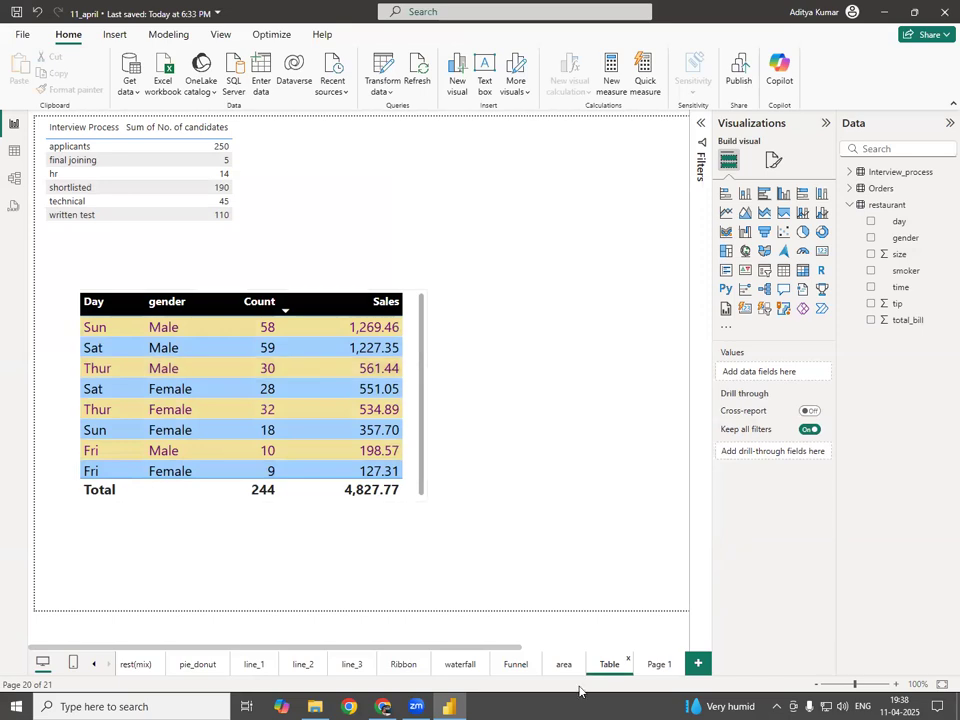
click(660, 674)
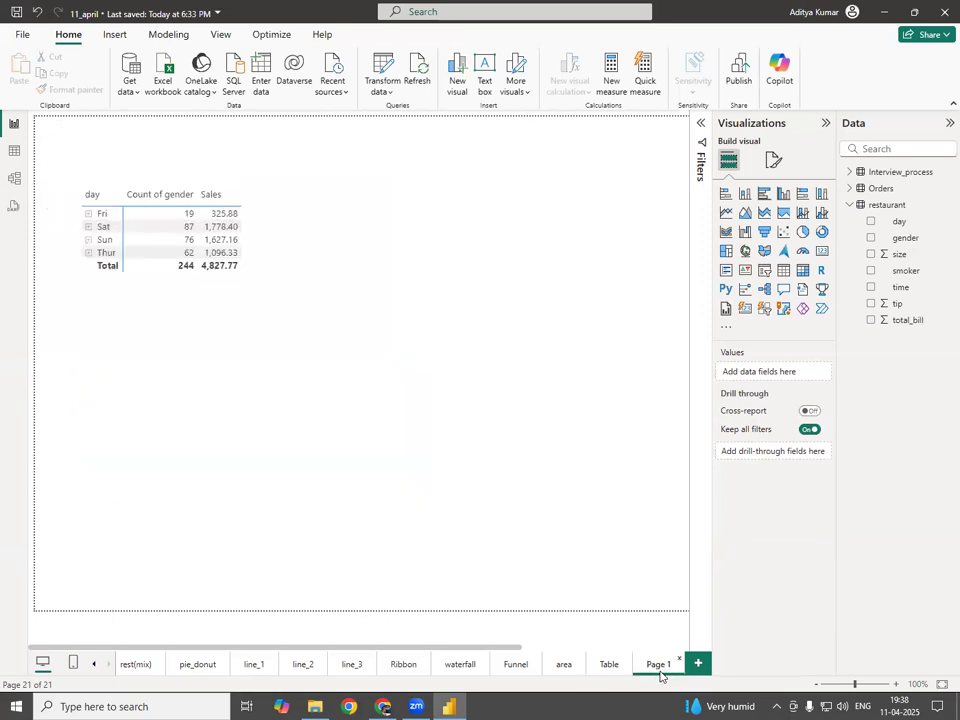
click(229, 352)
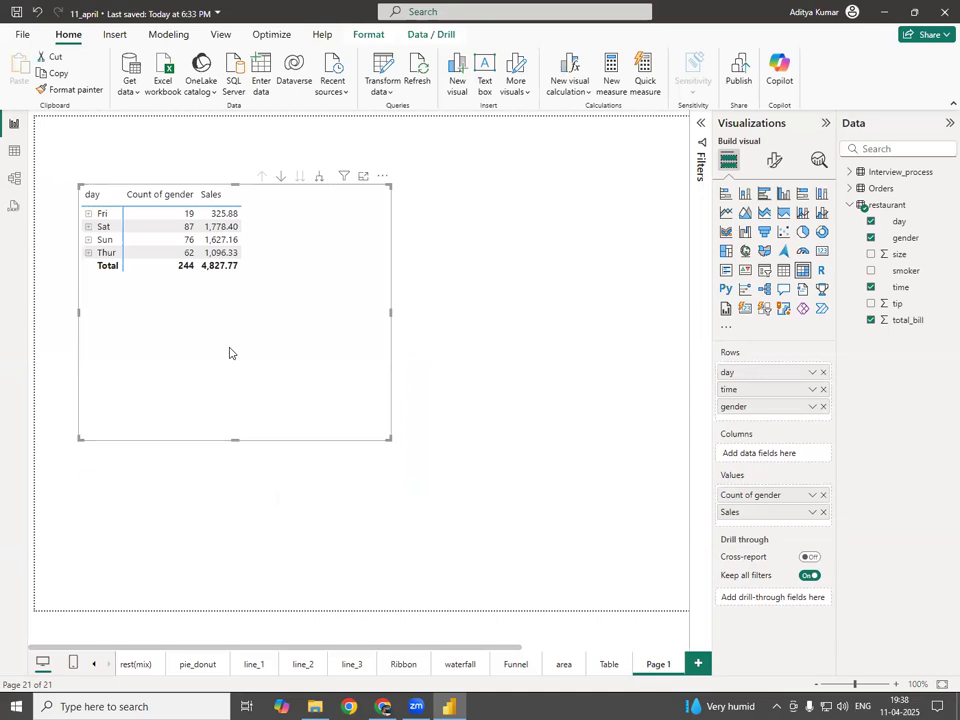
mouse_move(100, 177)
mouse_down()
mouse_move(78, 230)
mouse_move(100, 178)
mouse_move(115, 340)
mouse_move(128, 326)
mouse_move(114, 340)
mouse_move(135, 373)
mouse_move(152, 360)
mouse_move(182, 379)
mouse_move(356, 369)
mouse_up()
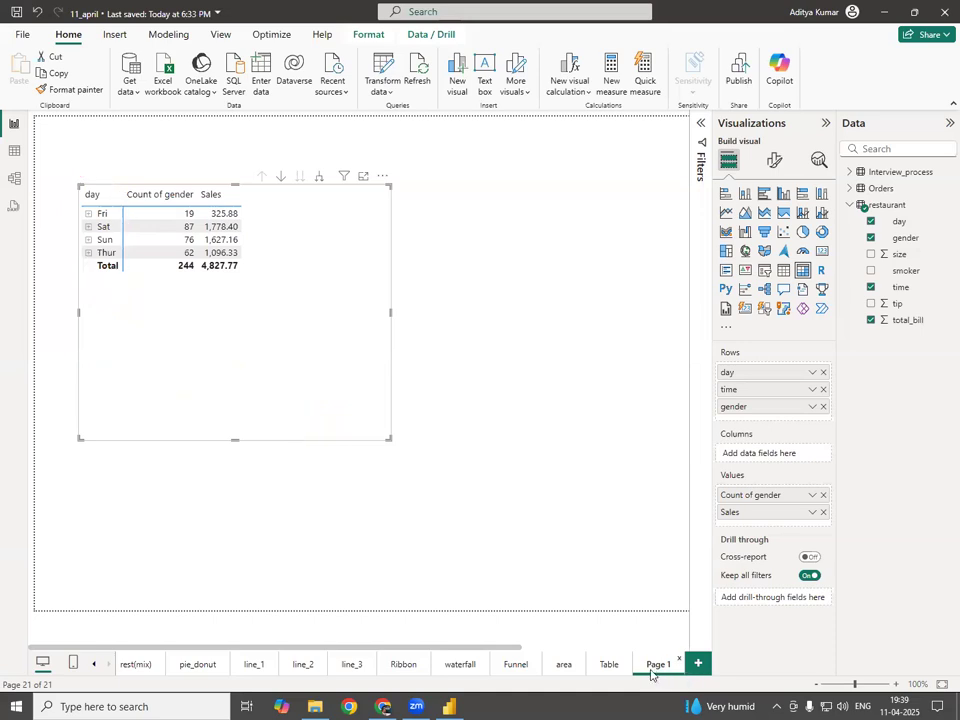
click(775, 161)
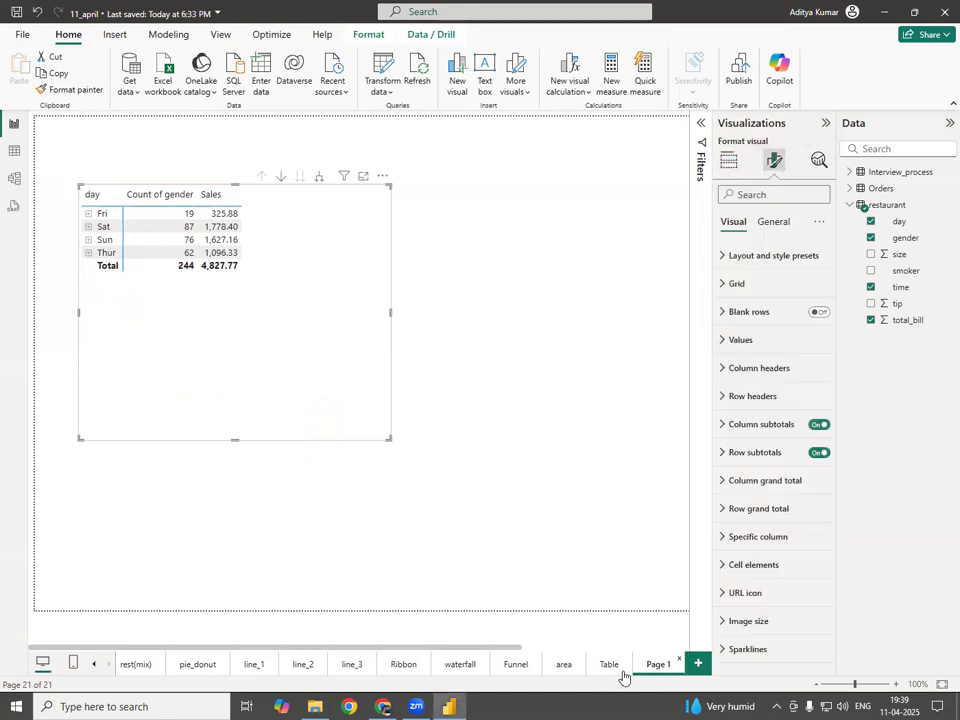
click(730, 162)
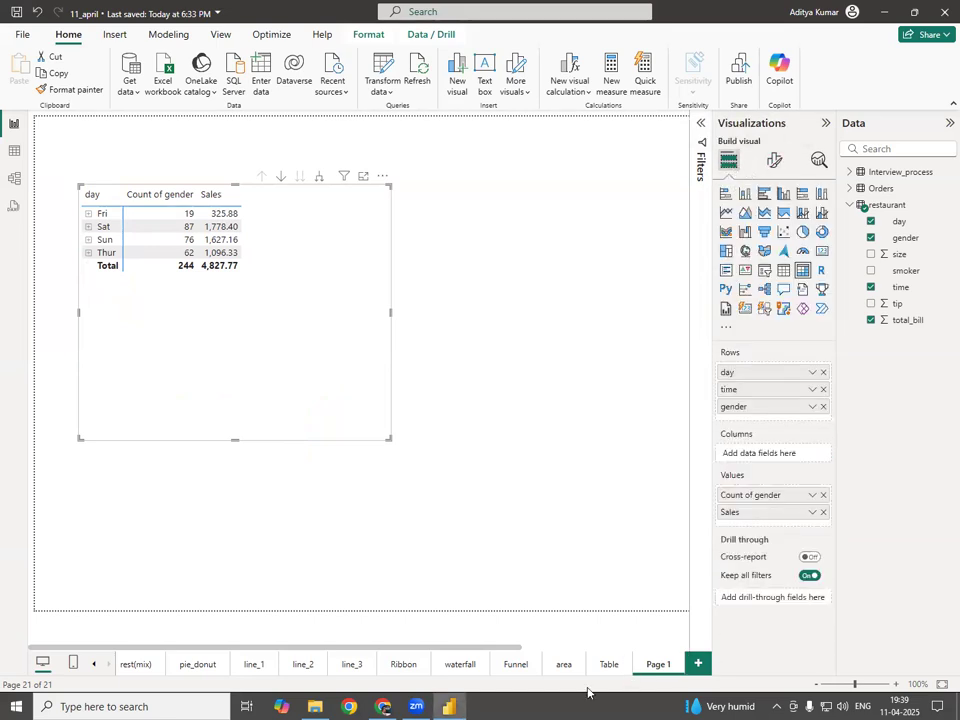
- Copy the restaurant table's formatting from the Table page onto the Page 1 matrix with Format painter
click(610, 666)
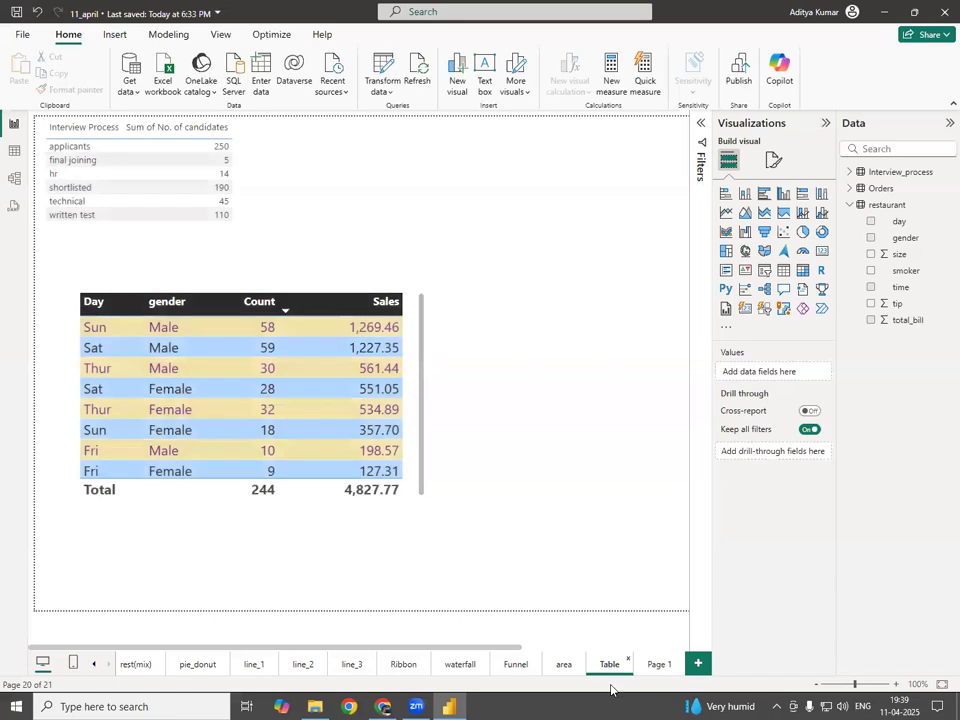
click(306, 489)
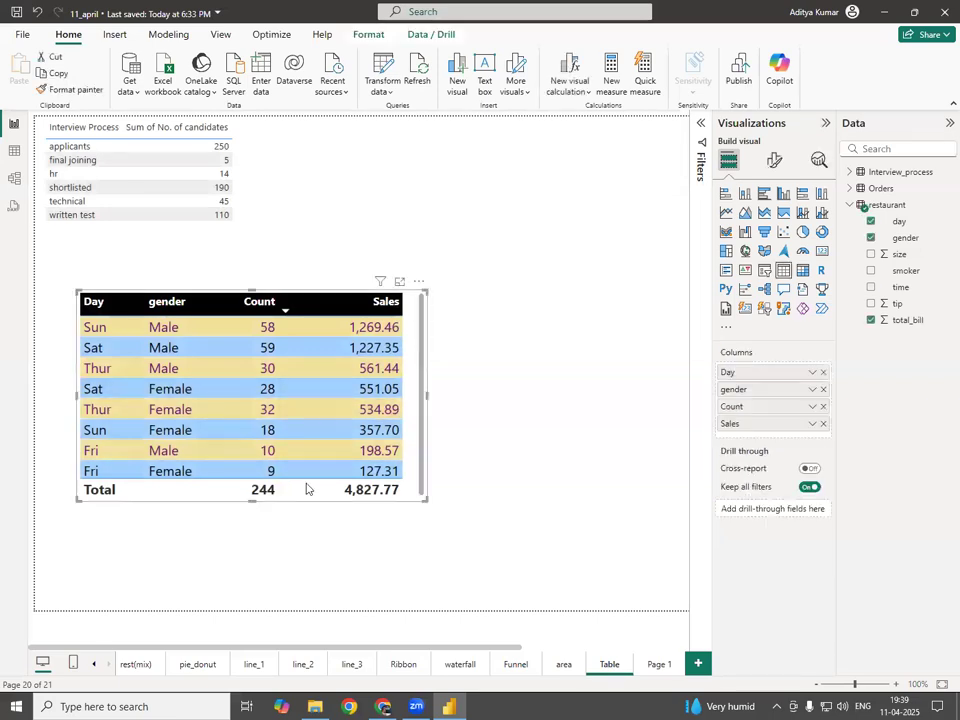
click(66, 90)
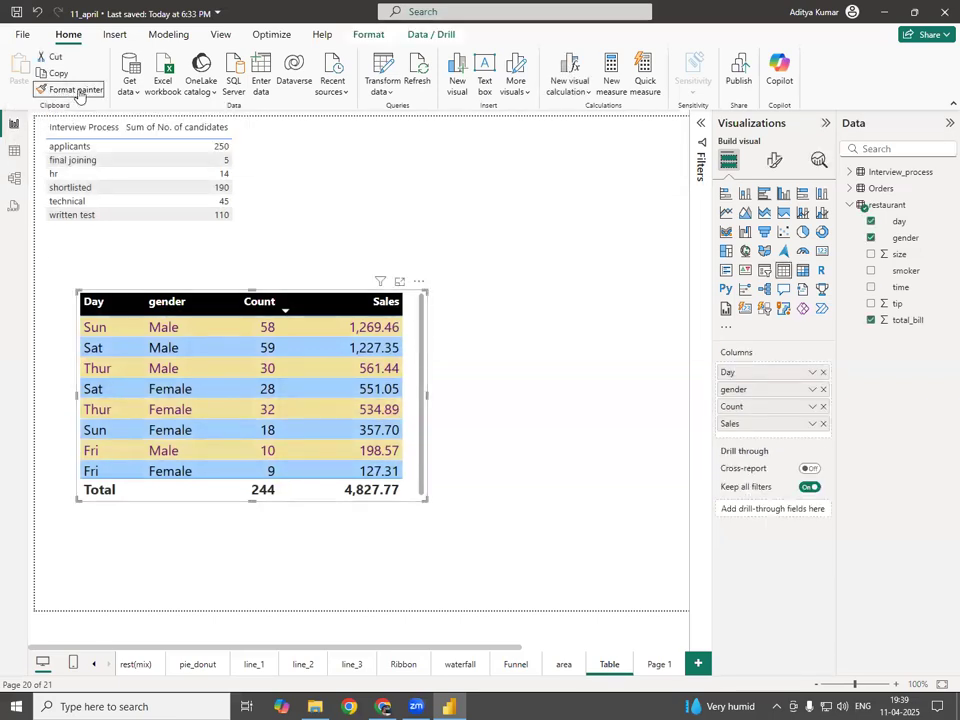
click(658, 664)
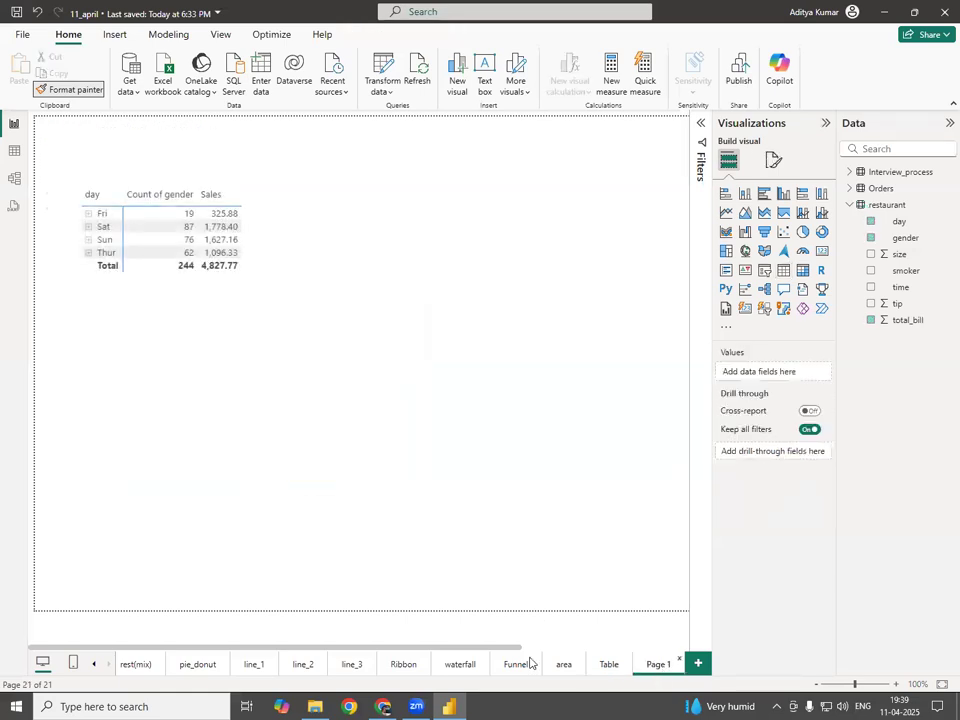
click(163, 288)
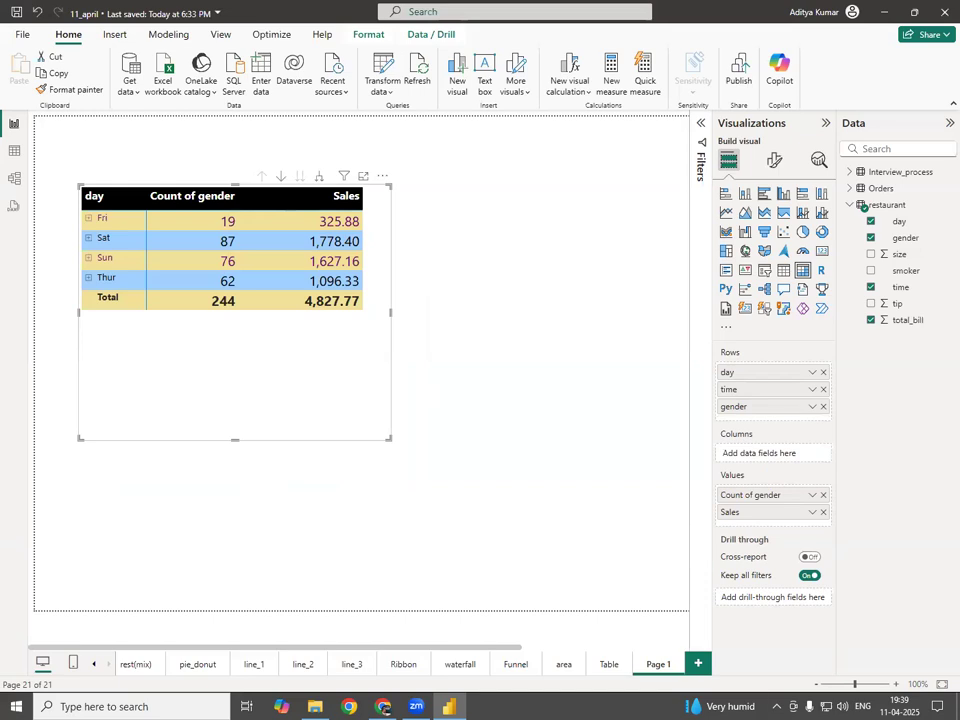
- Review the restaurant table and the Format painter description on the Table page, and return to the matrix on Page 1
click(609, 664)
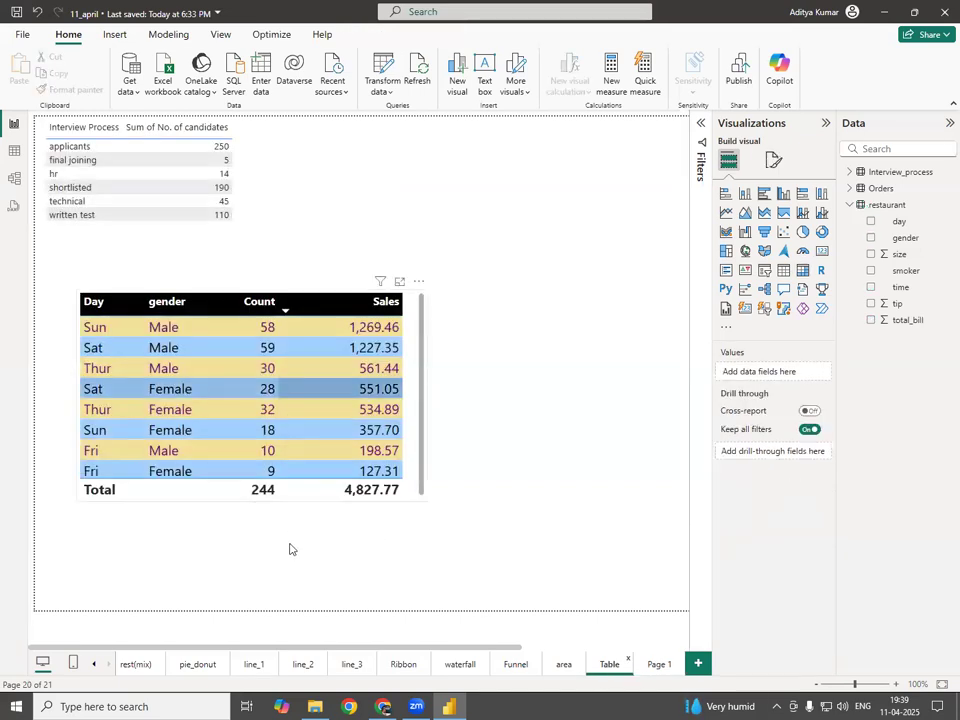
click(300, 491)
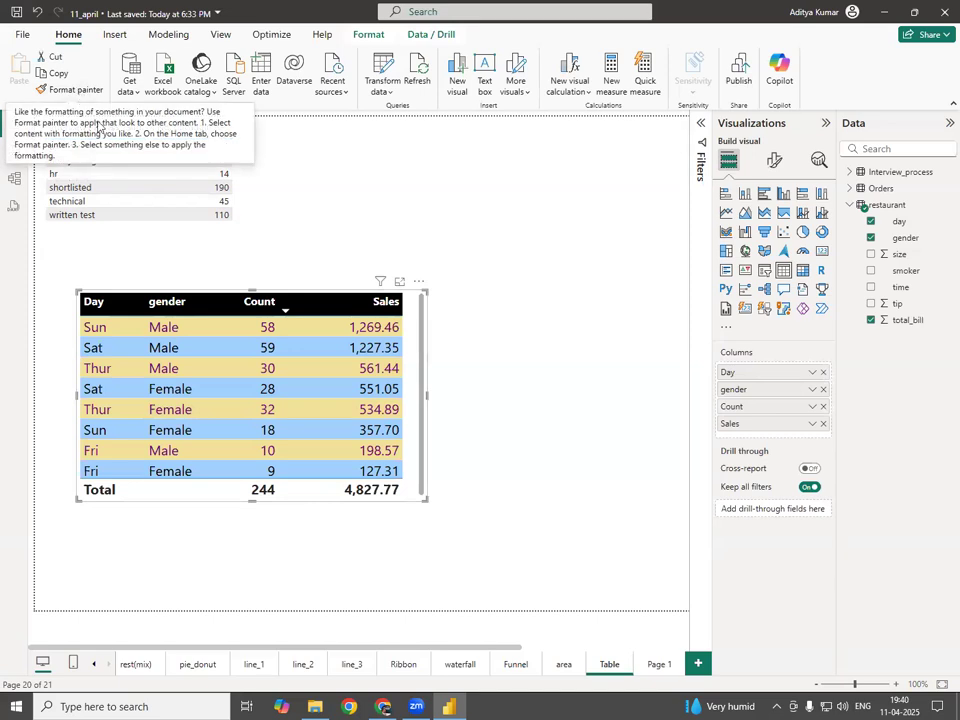
click(658, 664)
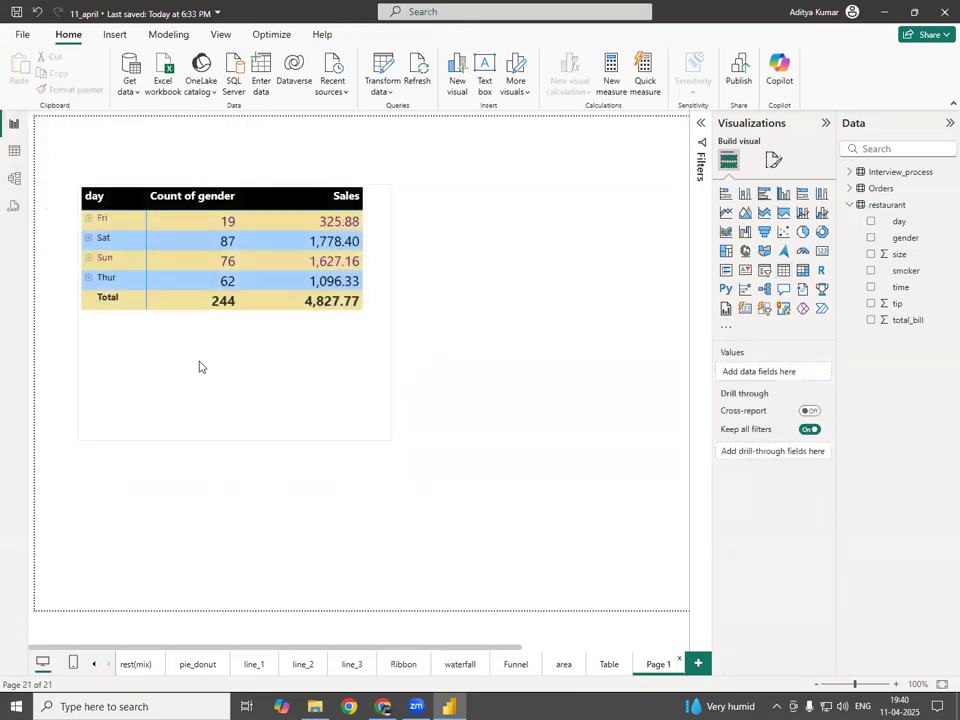
click(255, 378)
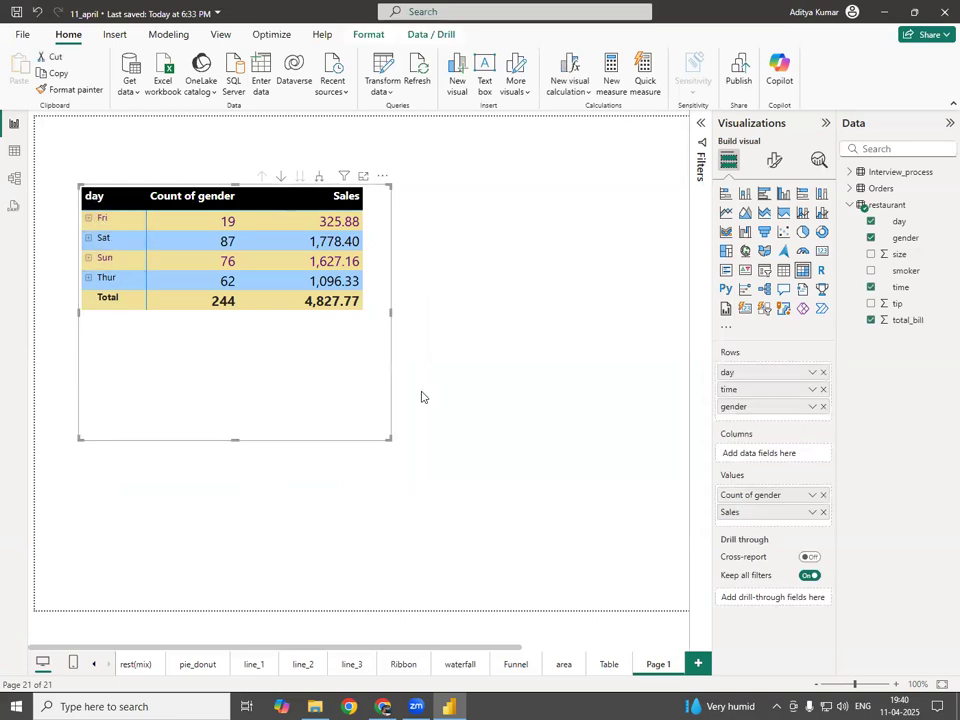
- Examine the matrix's Specific column formatting options and the series available for them
click(773, 162)
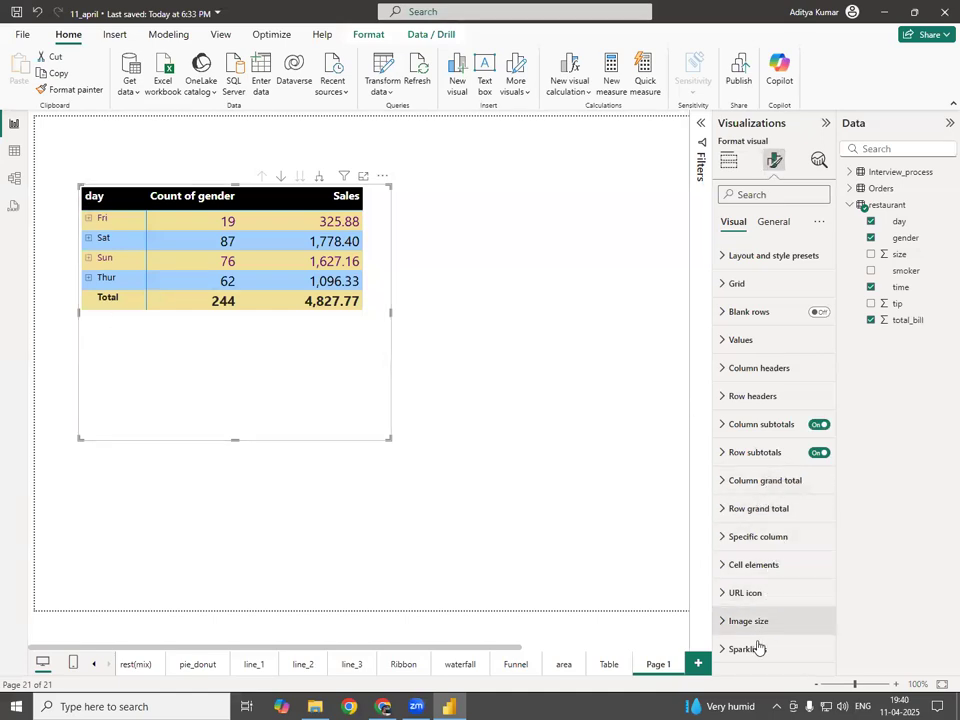
click(724, 536)
scroll(775, 560, down, 3)
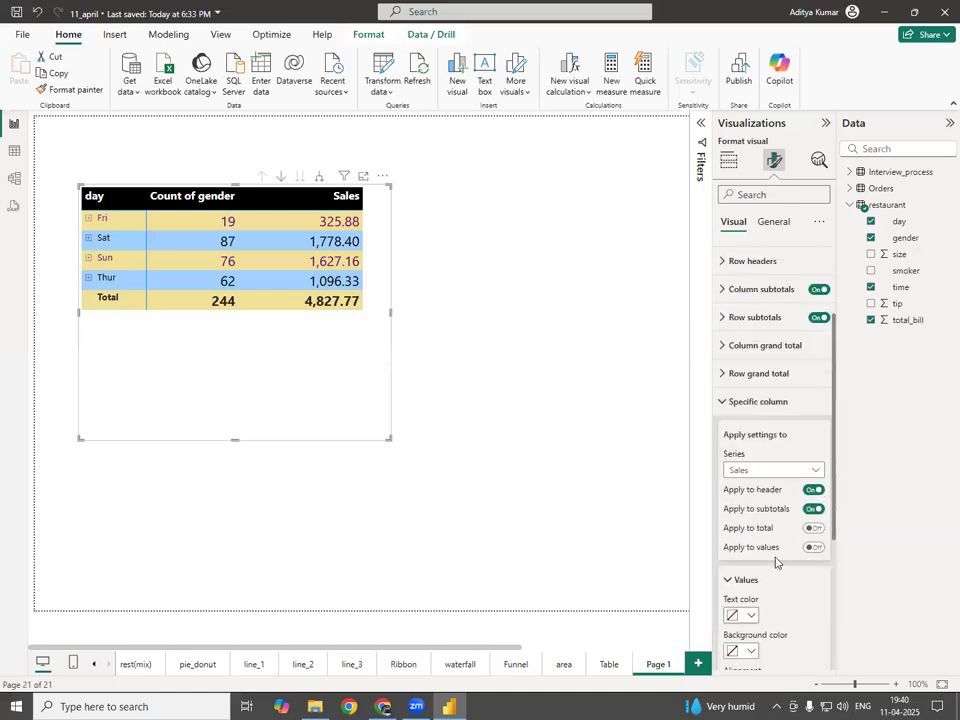
scroll(775, 560, down, 2)
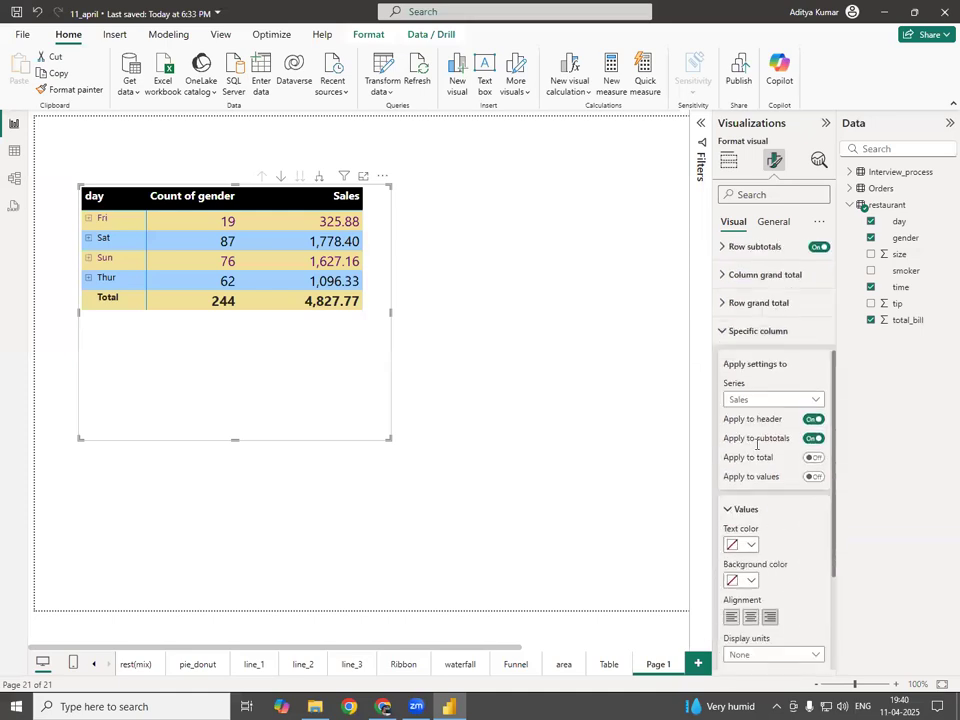
click(812, 401)
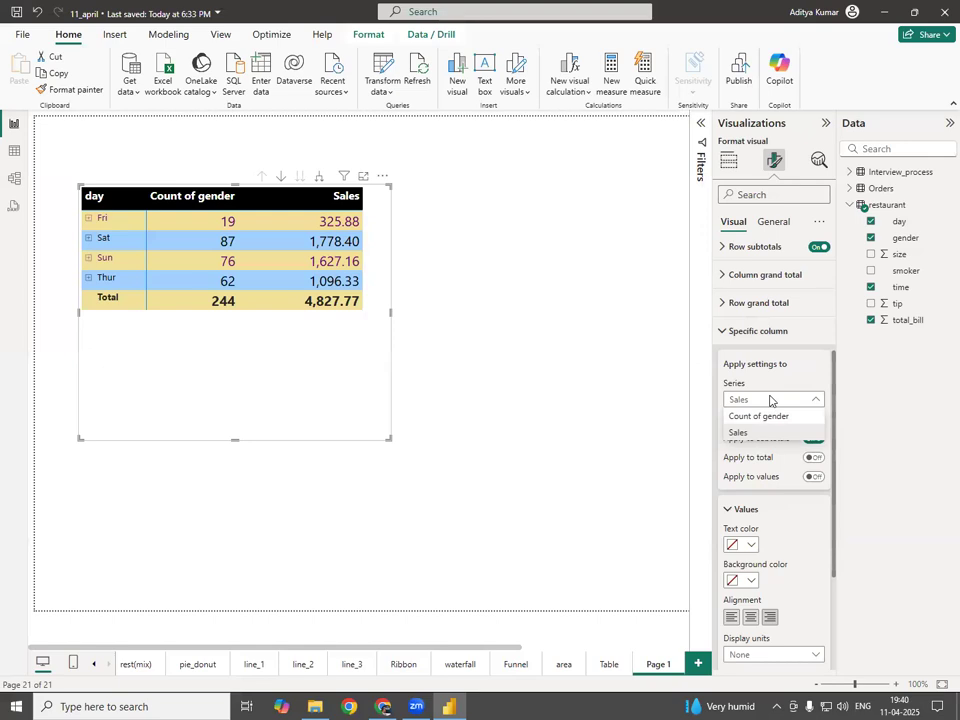
click(328, 386)
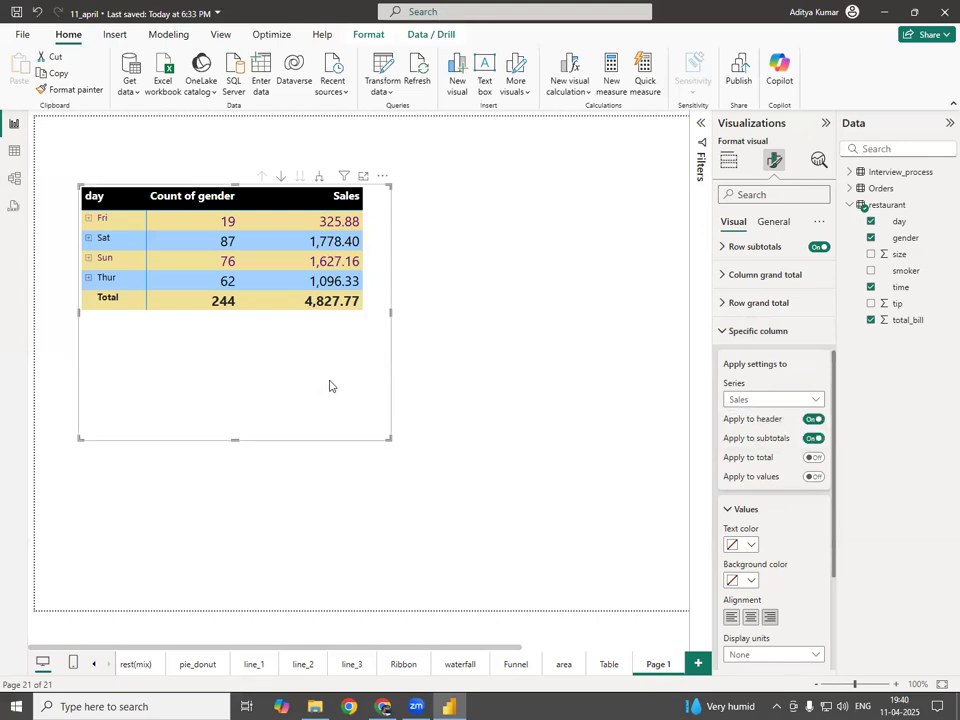
click(755, 401)
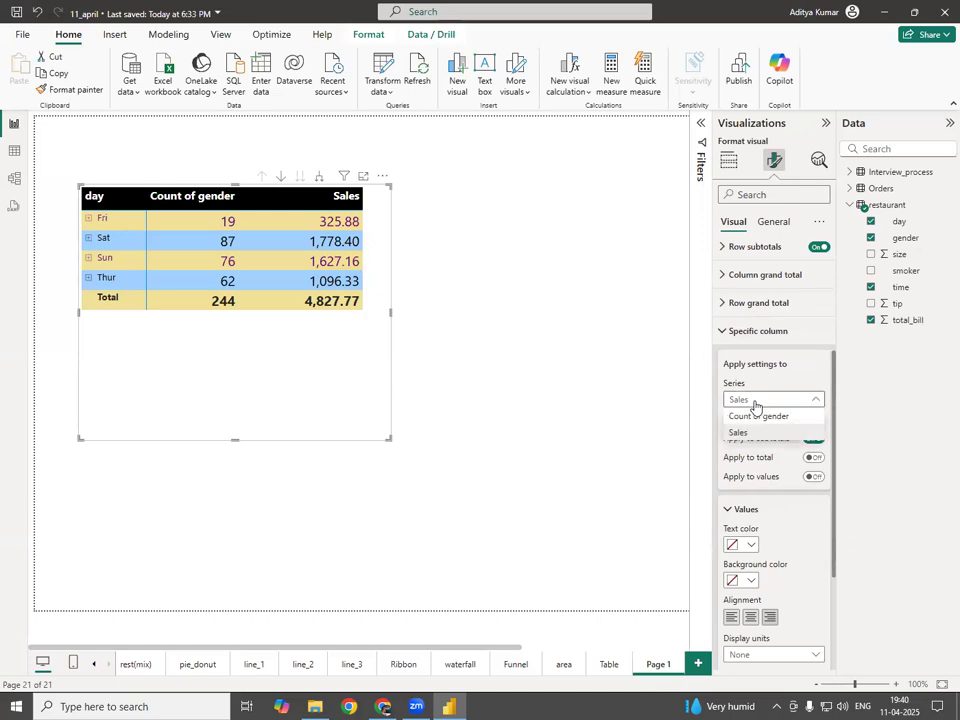
click(721, 334)
click(721, 334)
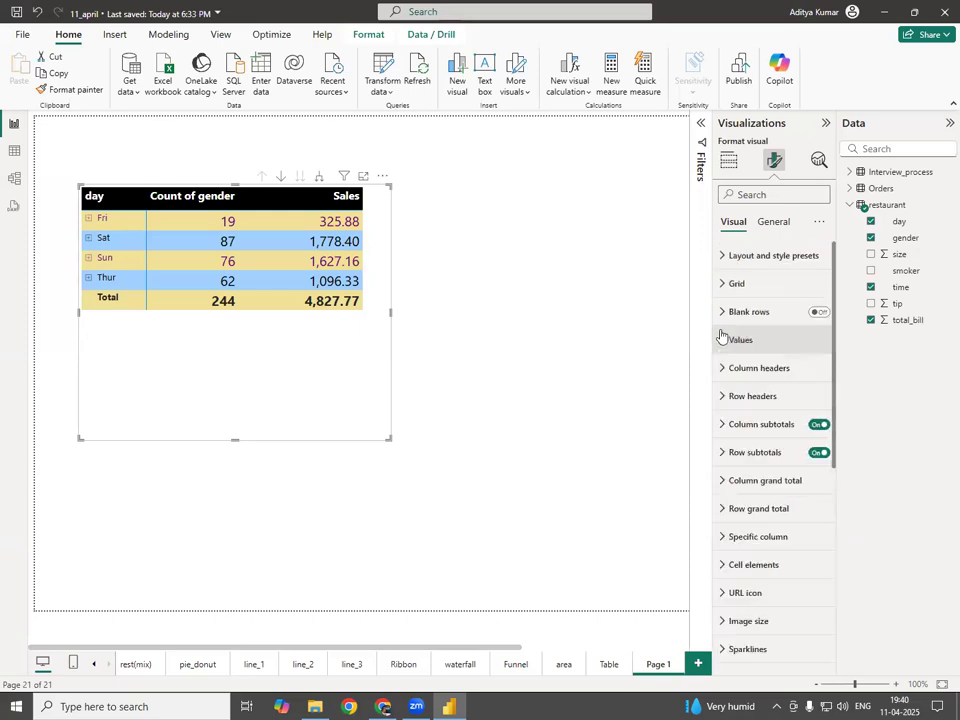
- Make the matrix's row header text bold
click(723, 399)
scroll(791, 500, down, 5)
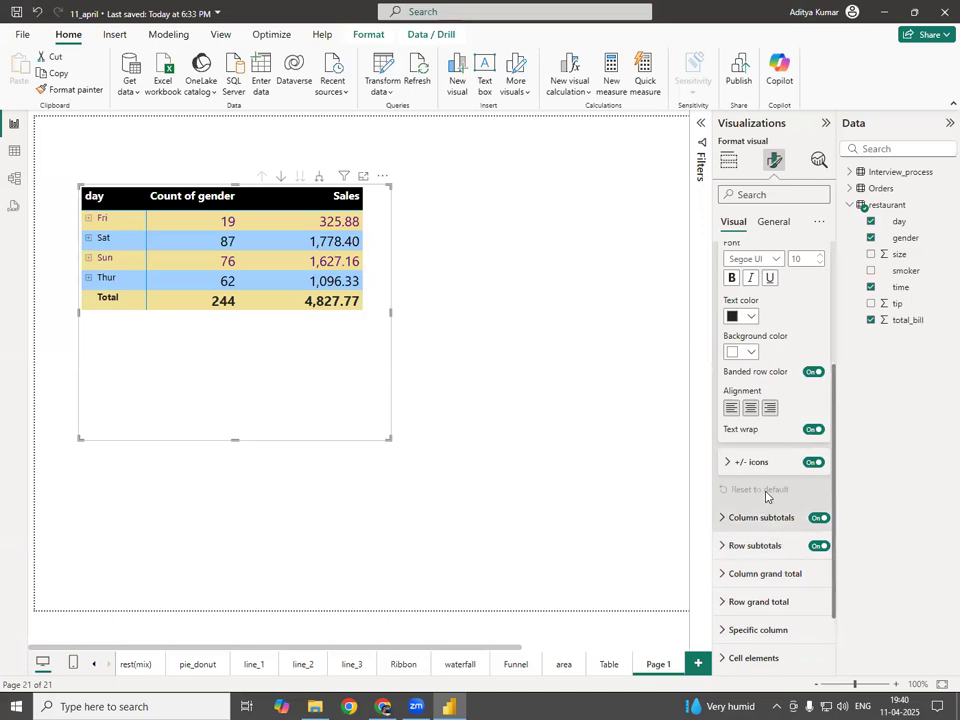
scroll(768, 465, up, 2)
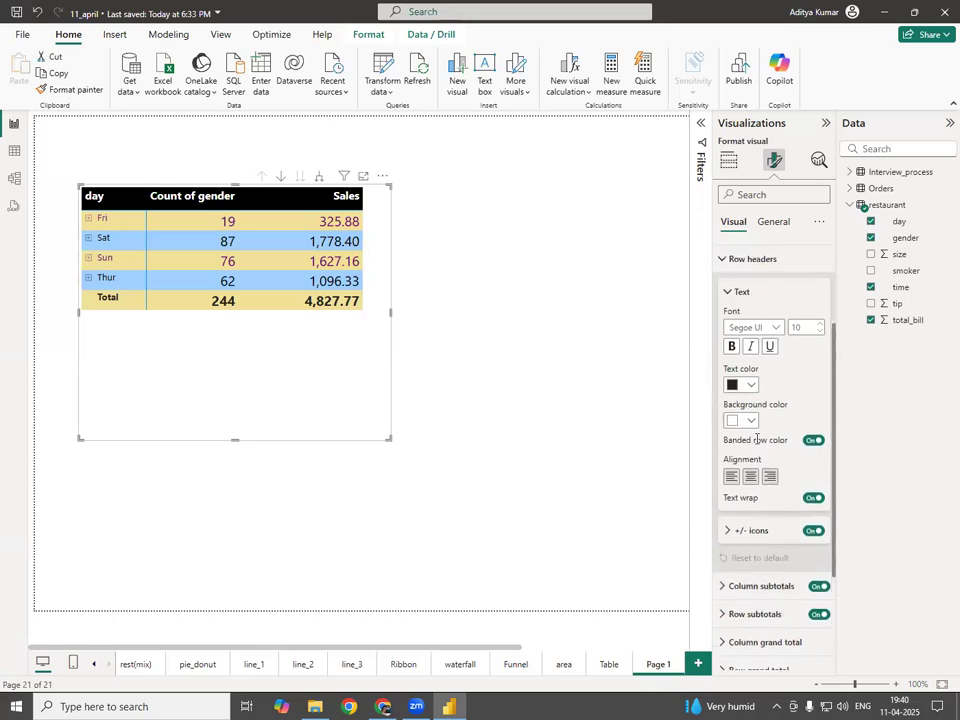
click(731, 347)
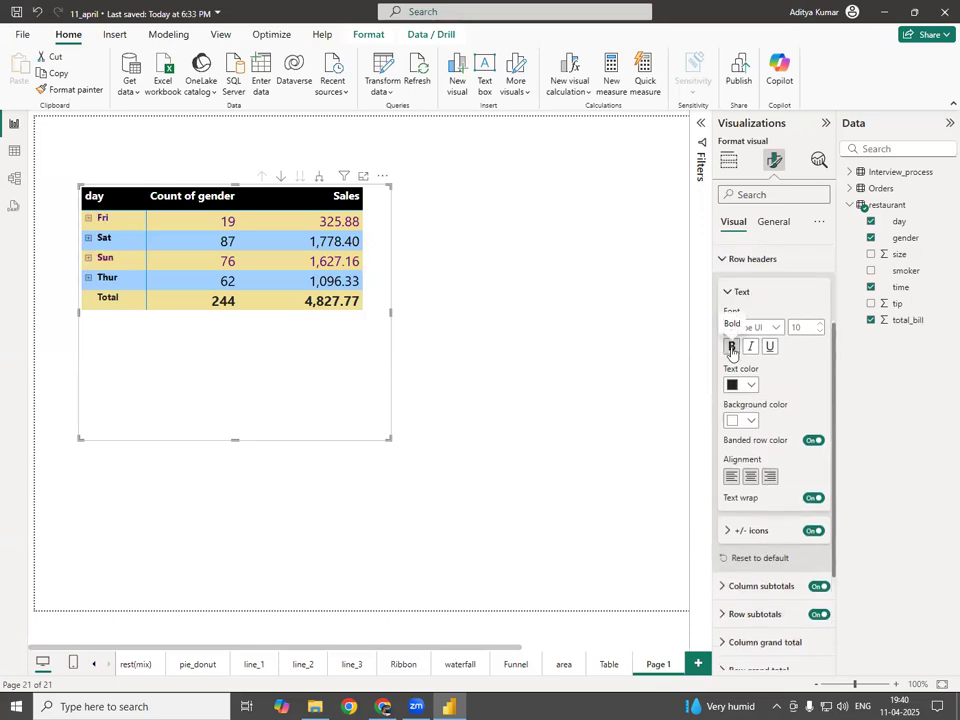
- Set the size of the matrix's +/- row header icons to 13 px
click(760, 532)
scroll(790, 565, down, 3)
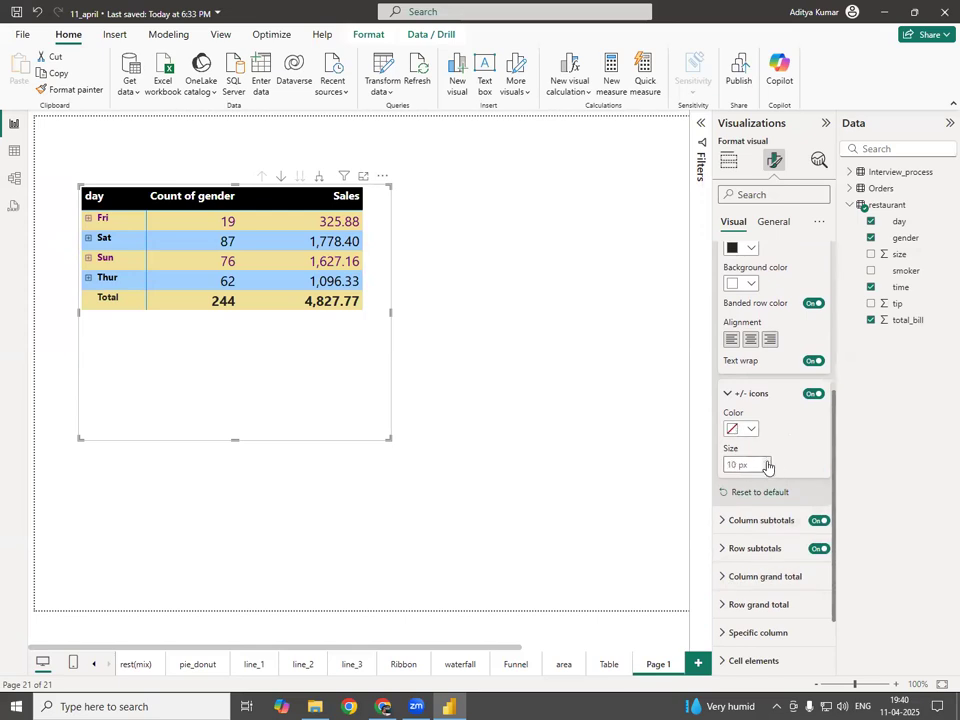
click(767, 464)
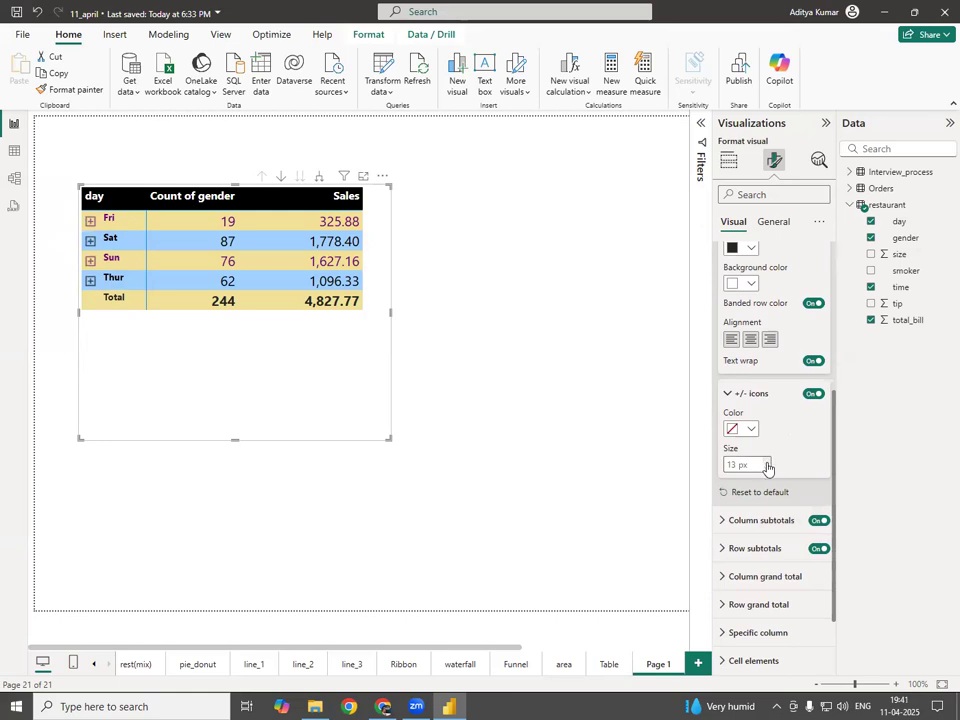
scroll(751, 453, up, 3)
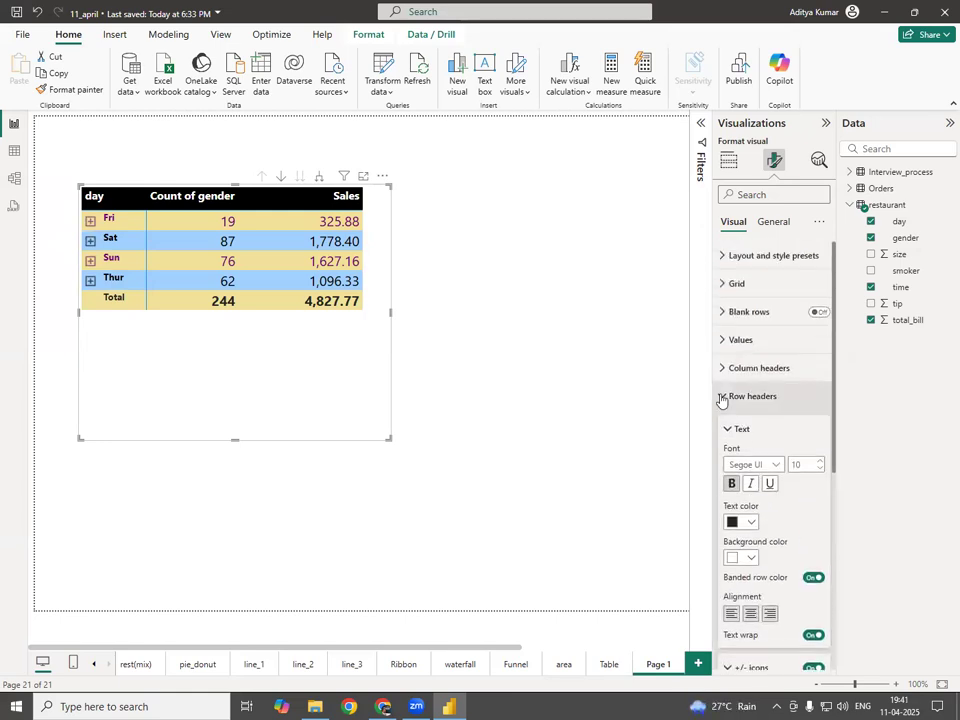
click(723, 396)
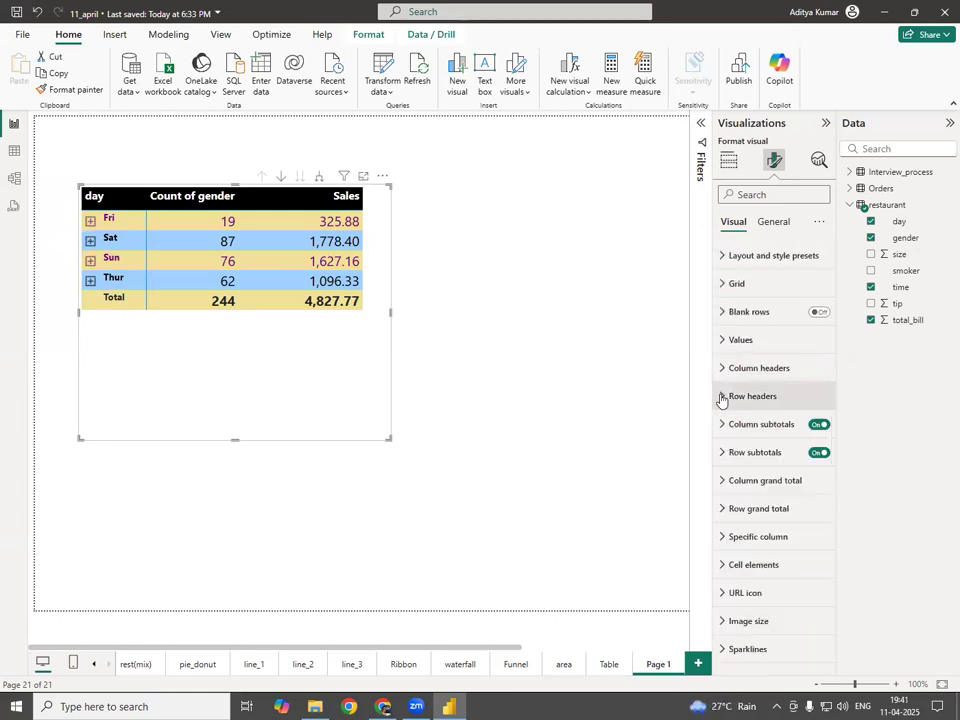
- Expand the matrix's Fri and Dinner levels to check the formatted hierarchy, and collapse them again
click(89, 222)
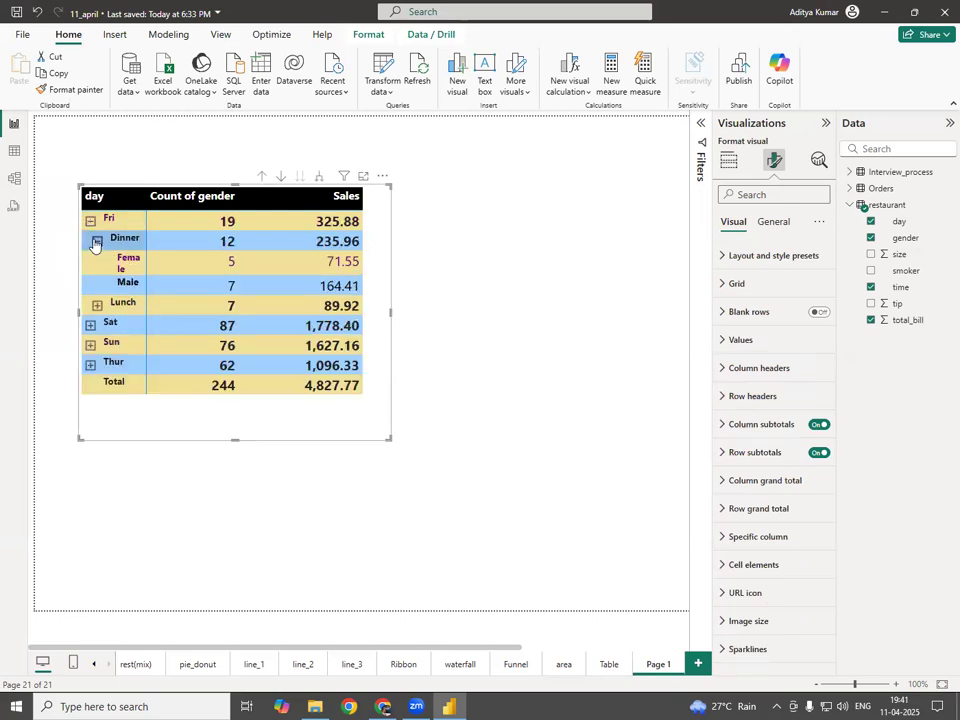
click(96, 242)
click(97, 242)
click(96, 242)
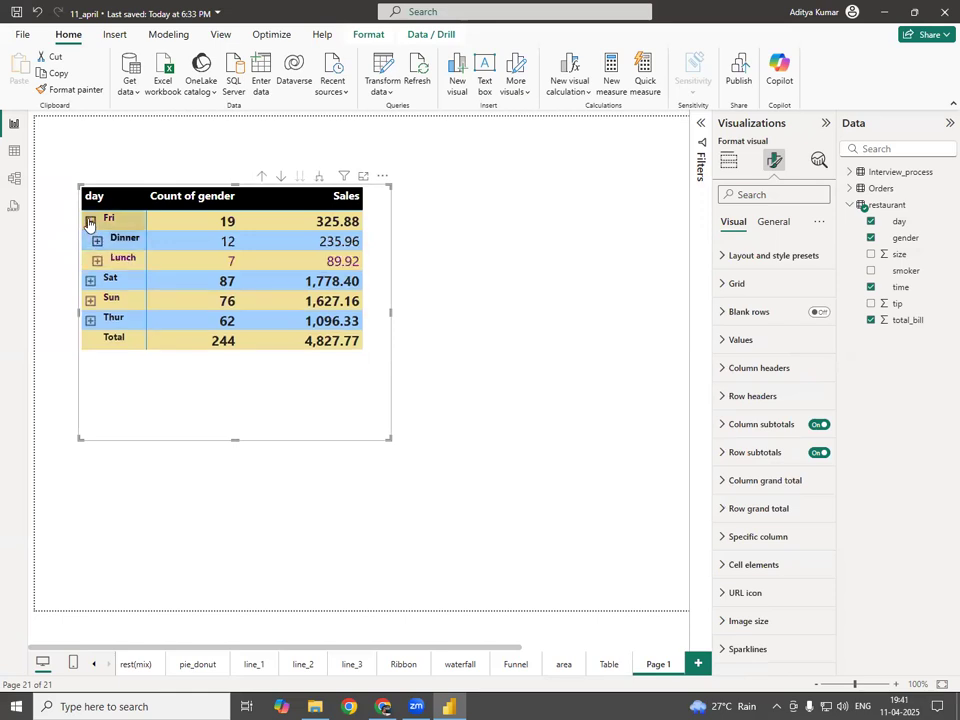
click(90, 221)
- Shrink the matrix frame to fit its contents and move the visual to the report page's upper-left corner
drag(206, 439, 223, 337)
drag(390, 260, 367, 267)
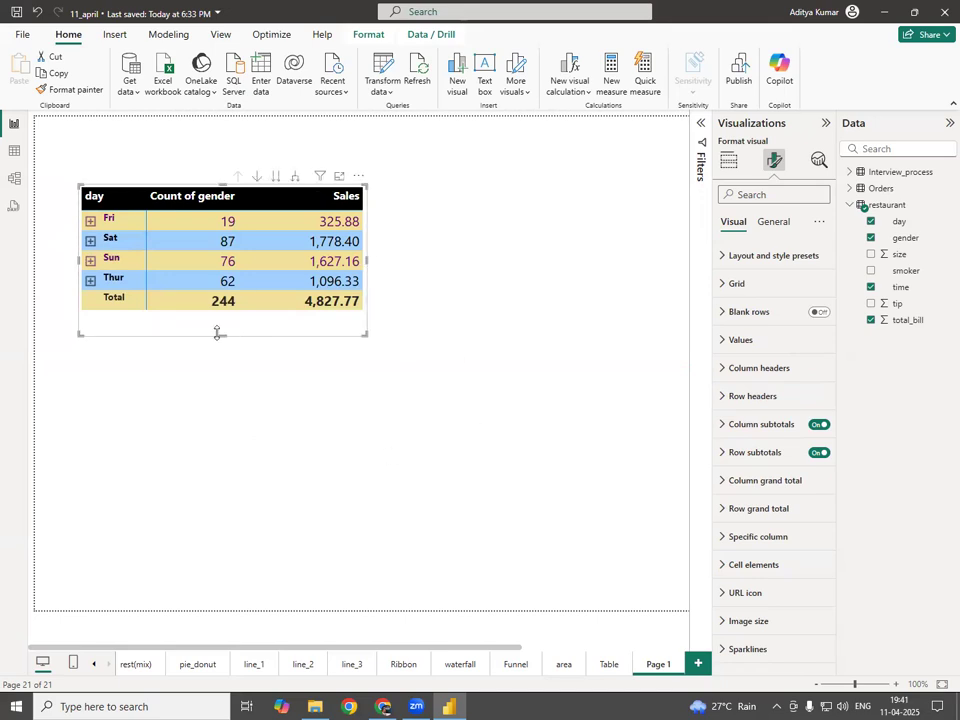
drag(171, 296, 170, 261)
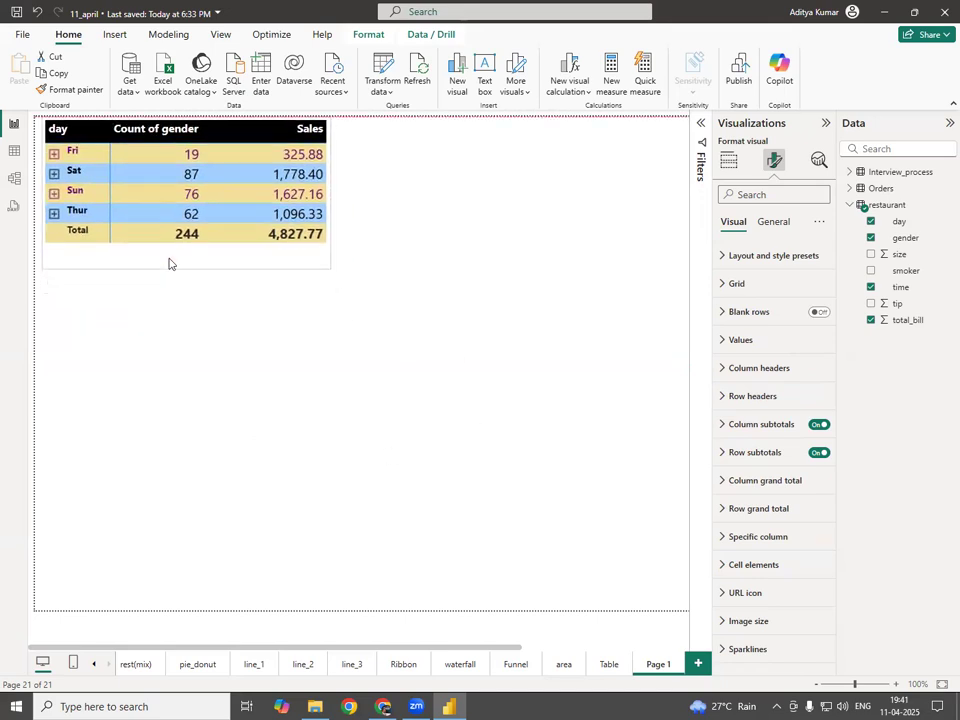
- Rename the report page Page 1 as Matrix
double_click(659, 665)
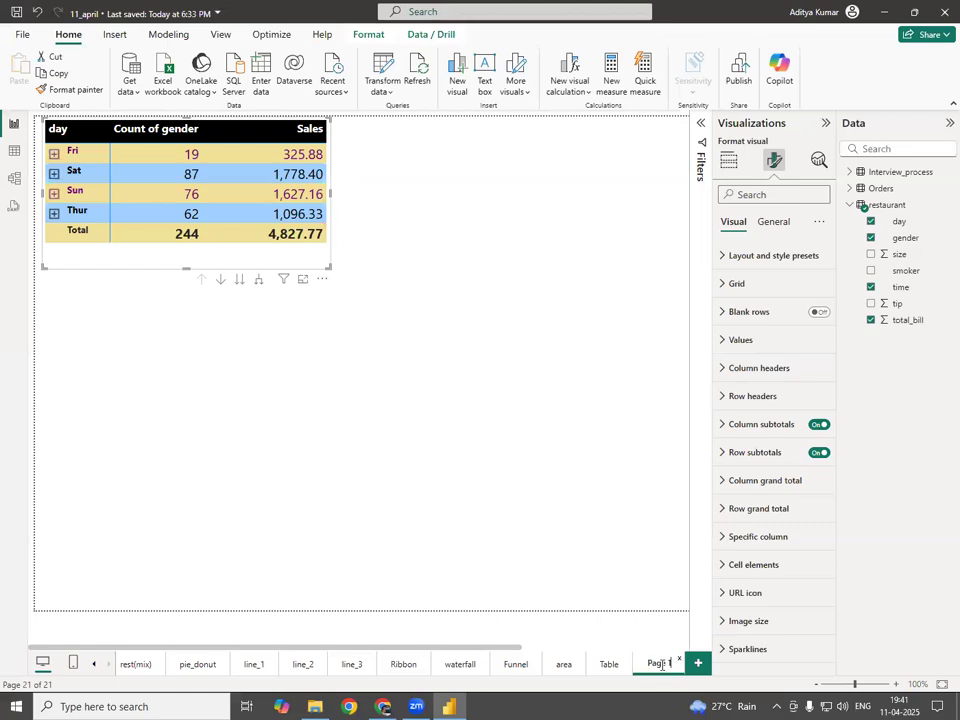
key(BackSpace)
text(Matrix)
key(Return)
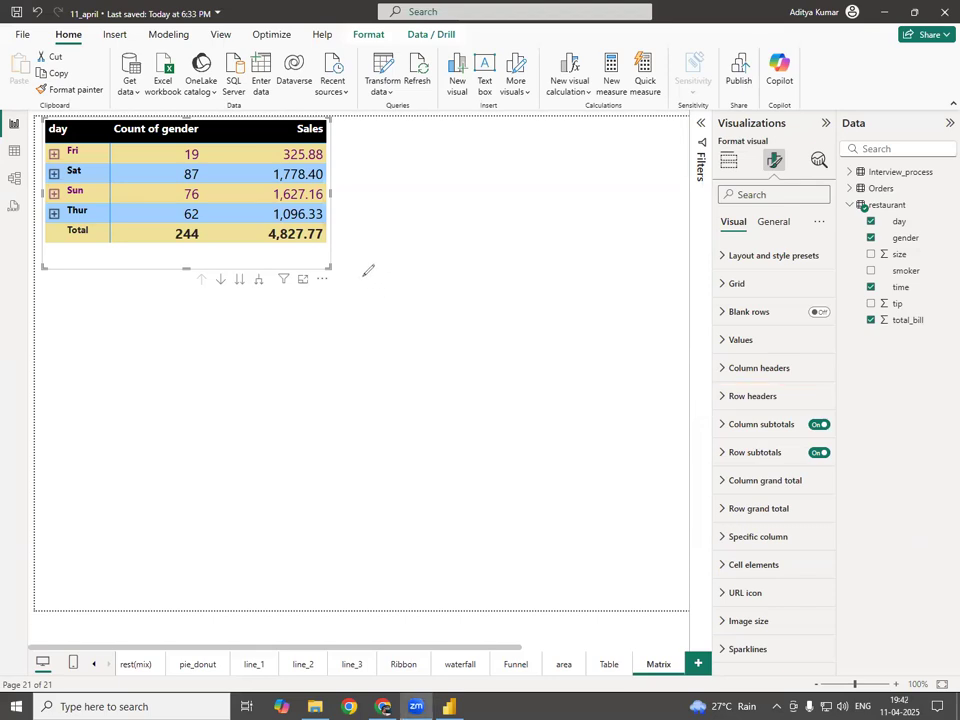
- Annotate the screen to mark Row headers as an option for the matrix but not the table, and clear the drawing
mouse_move(795, 382)
mouse_down()
mouse_move(714, 390)
mouse_move(786, 396)
mouse_up()
mouse_move(326, 234)
mouse_down()
mouse_move(409, 233)
mouse_move(460, 218)
mouse_move(493, 230)
mouse_up()
click(458, 195)
mouse_move(324, 178)
mouse_down()
mouse_move(388, 158)
mouse_move(394, 172)
mouse_move(705, 380)
mouse_up()
drag(614, 306, 652, 289)
drag(645, 281, 641, 318)
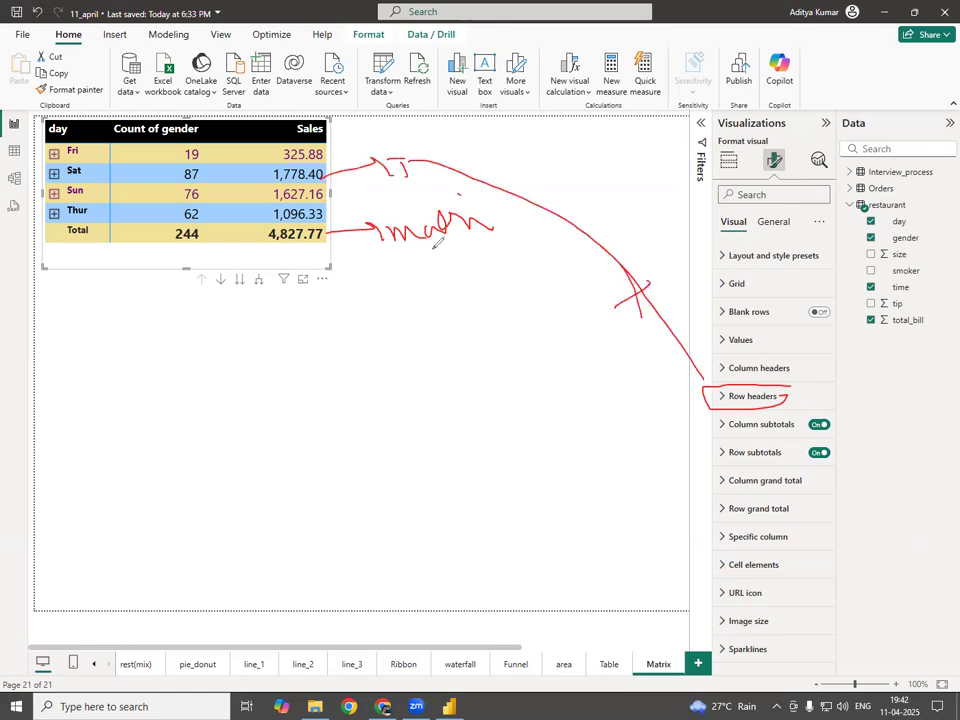
drag(435, 240, 705, 400)
drag(508, 347, 571, 315)
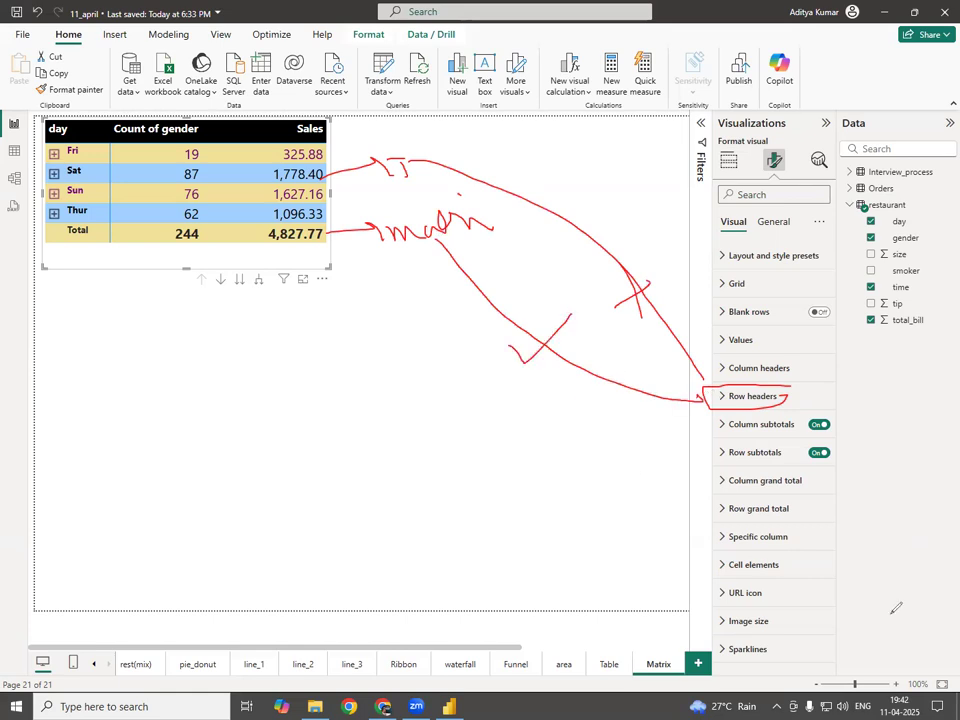
key(Escape)
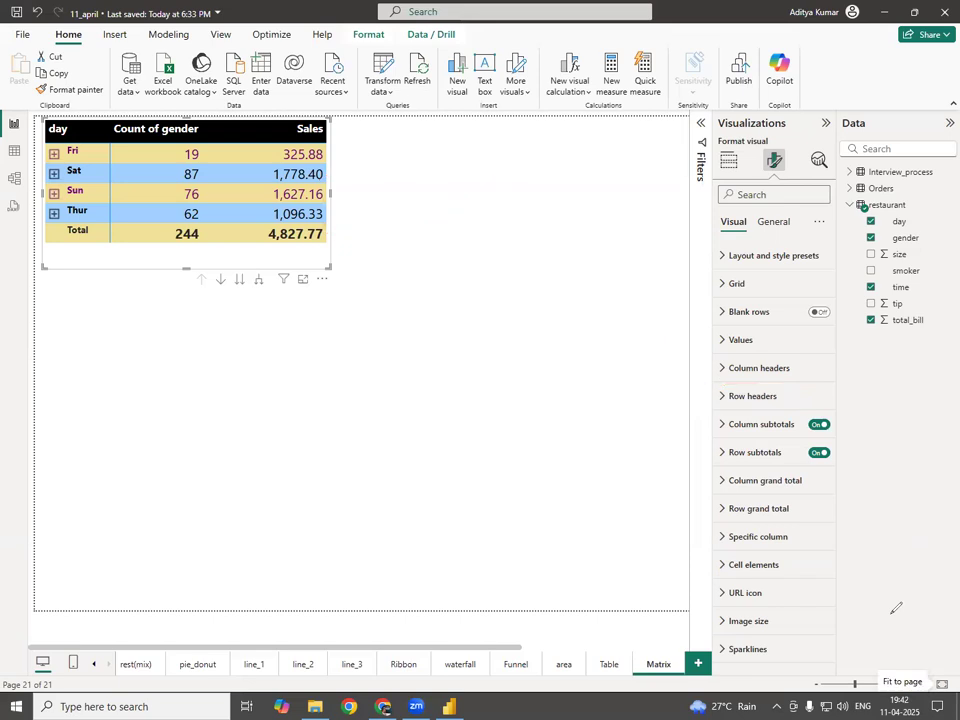
- Show the matrix's field setup and sketch a large frame labelled Matrix on the screen below the visual
click(728, 160)
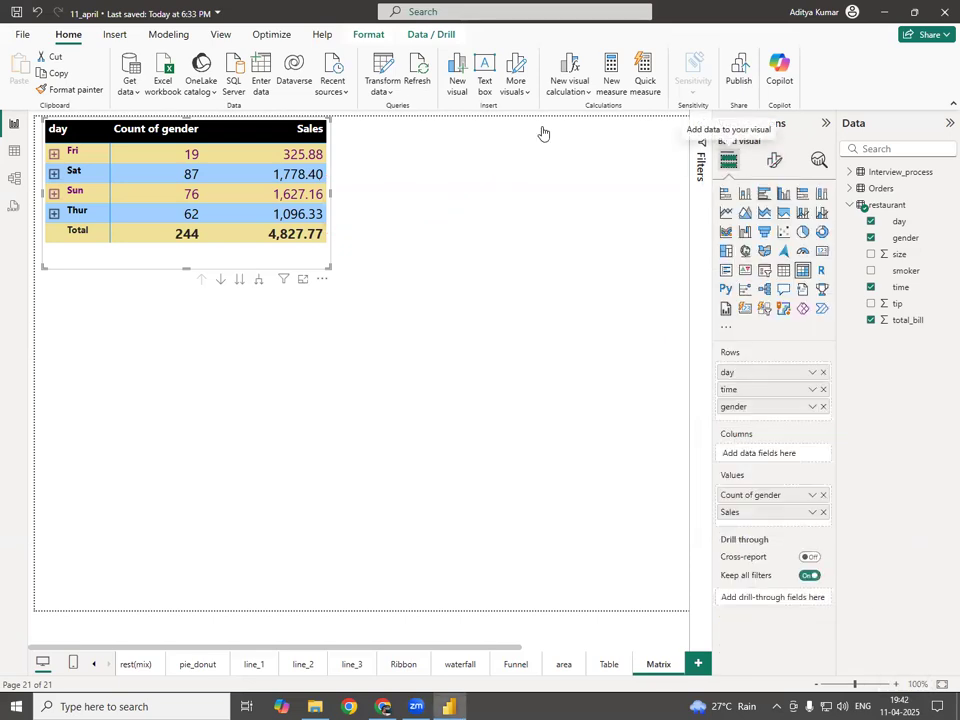
key(ctrl+2)
mouse_move(814, 261)
mouse_down()
mouse_move(790, 274)
mouse_move(806, 284)
mouse_move(816, 263)
mouse_move(317, 172)
mouse_move(310, 183)
mouse_move(357, 231)
mouse_up()
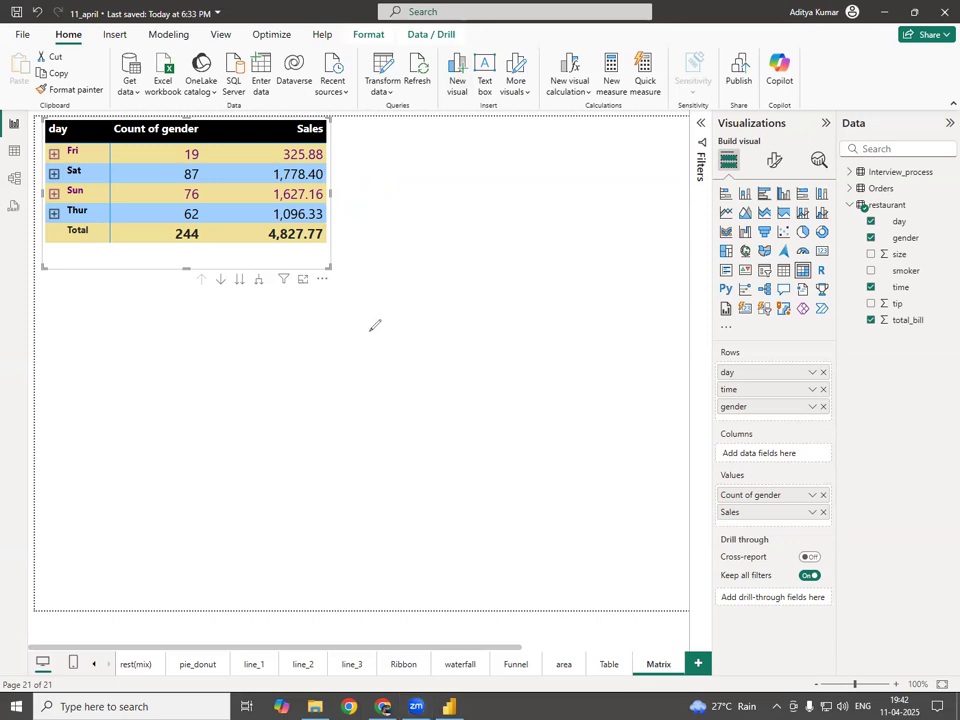
mouse_move(419, 307)
mouse_down()
mouse_move(125, 308)
mouse_move(140, 487)
mouse_up()
mouse_move(155, 549)
mouse_down()
mouse_move(504, 538)
mouse_move(525, 390)
mouse_move(480, 302)
mouse_move(402, 308)
mouse_up()
mouse_move(318, 566)
mouse_down()
mouse_move(326, 575)
mouse_move(378, 570)
mouse_move(392, 581)
mouse_move(399, 568)
mouse_move(413, 592)
mouse_up()
drag(413, 573, 402, 593)
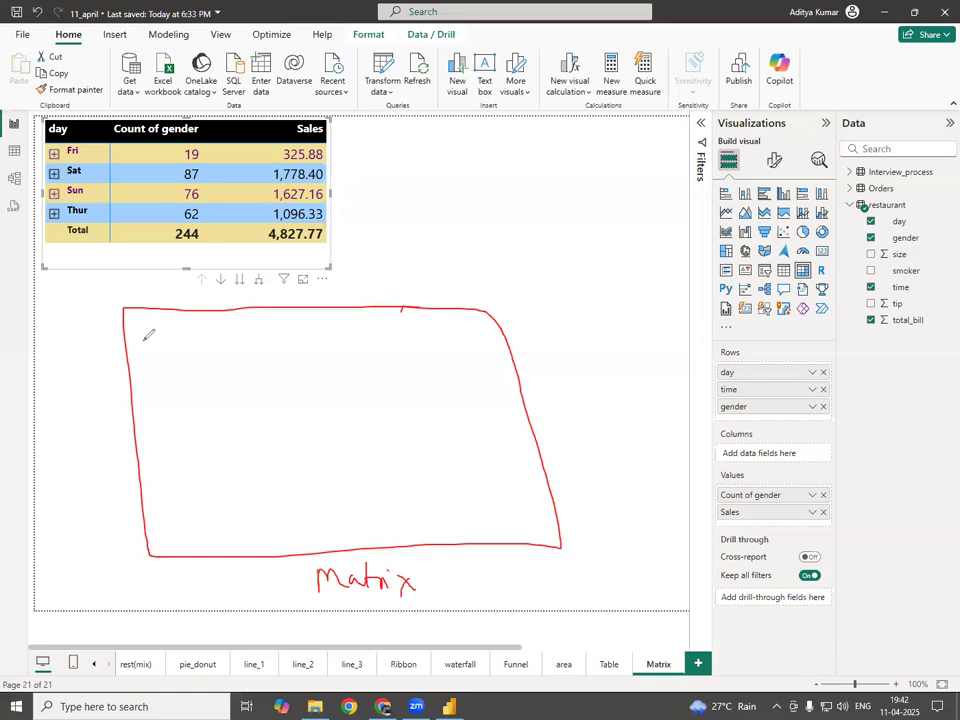
- Sketch a header row and column dividers in the frame, labelling the columns Order date, Count, Sale and Profit
mouse_move(145, 341)
mouse_down()
mouse_move(146, 328)
mouse_move(150, 341)
mouse_move(196, 320)
mouse_move(176, 328)
mouse_move(187, 335)
mouse_move(255, 323)
mouse_move(258, 336)
mouse_up()
key(ctrl+z)
key(ctrl+z)
key(ctrl+z)
drag(305, 482, 312, 555)
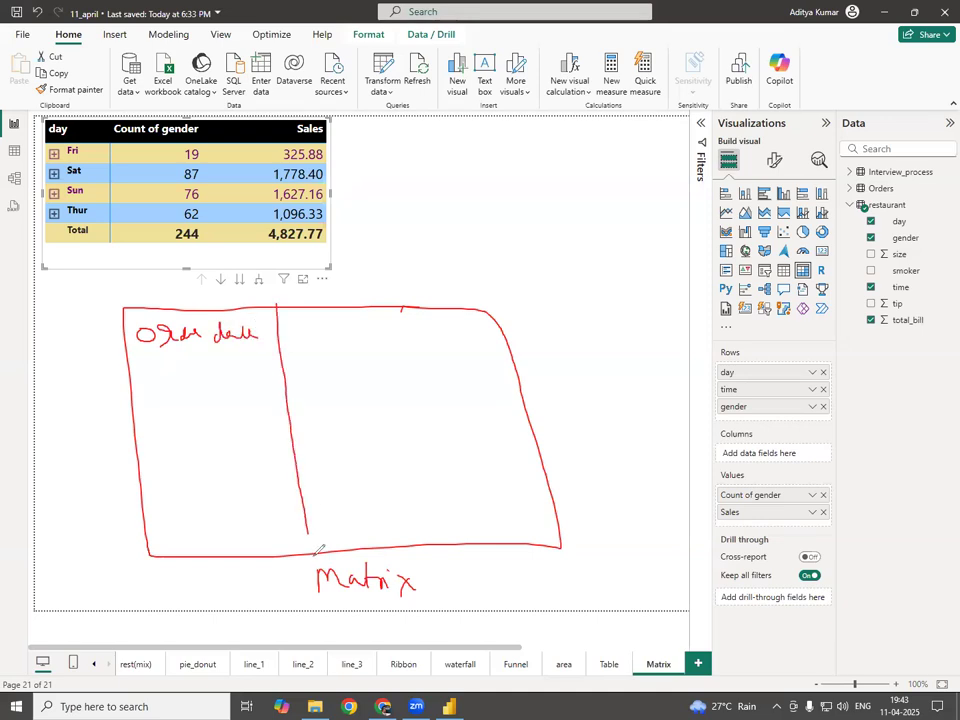
drag(132, 367, 512, 356)
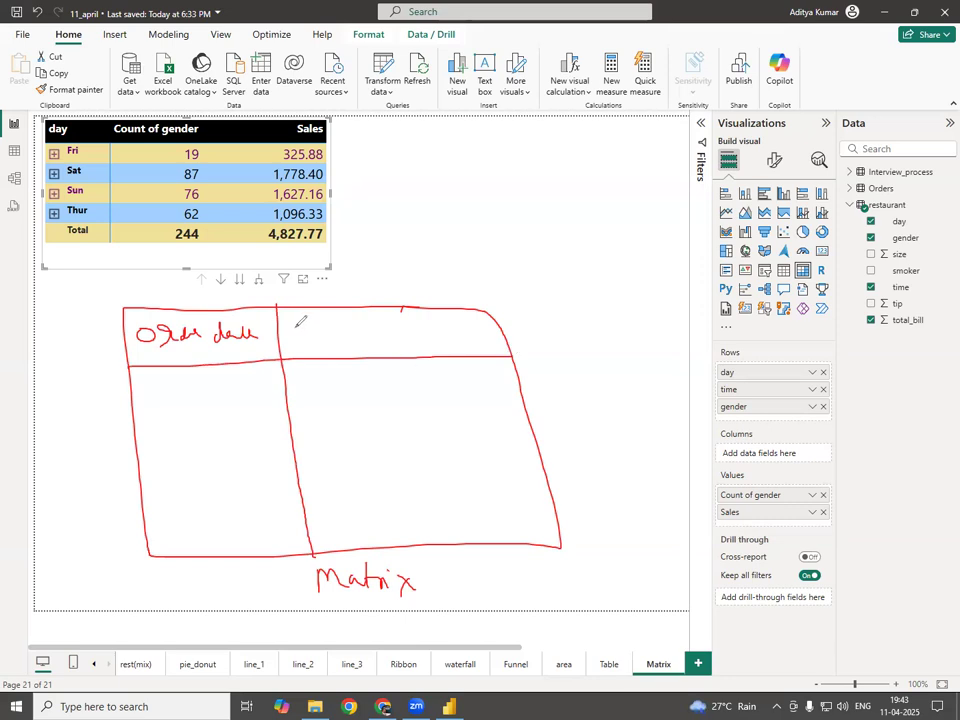
mouse_move(302, 323)
mouse_down()
mouse_move(301, 338)
mouse_move(344, 330)
mouse_up()
mouse_move(335, 322)
mouse_down()
mouse_move(348, 318)
mouse_move(414, 548)
mouse_up()
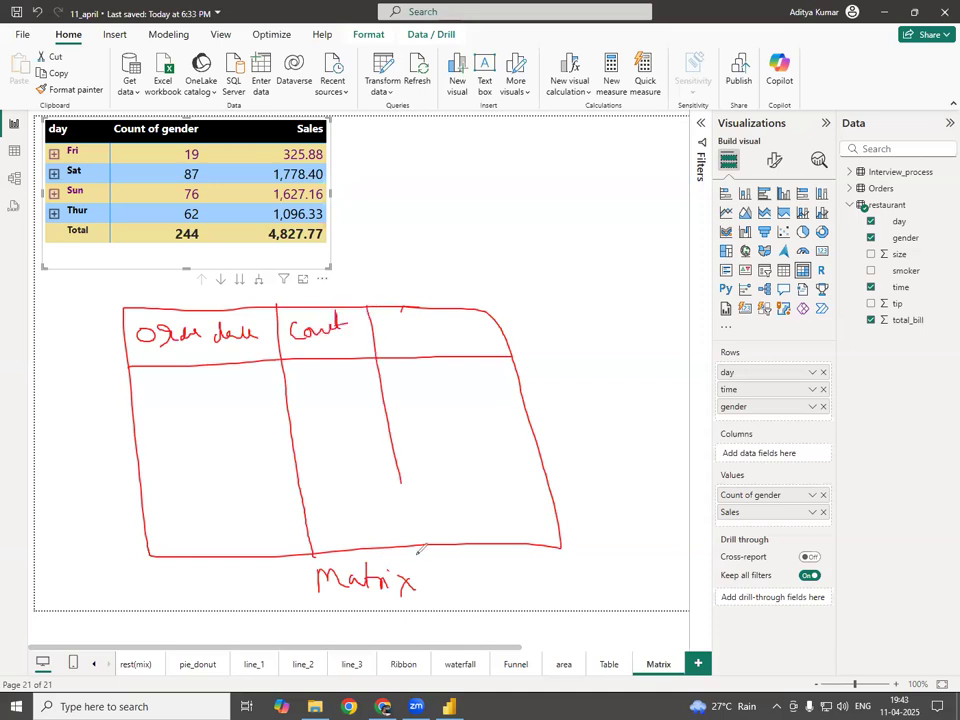
mouse_move(406, 321)
mouse_down()
mouse_move(396, 344)
mouse_move(440, 341)
mouse_move(502, 560)
mouse_up()
mouse_move(476, 322)
mouse_down()
mouse_move(475, 348)
mouse_move(478, 337)
mouse_move(516, 350)
mouse_move(540, 345)
mouse_move(562, 314)
mouse_up()
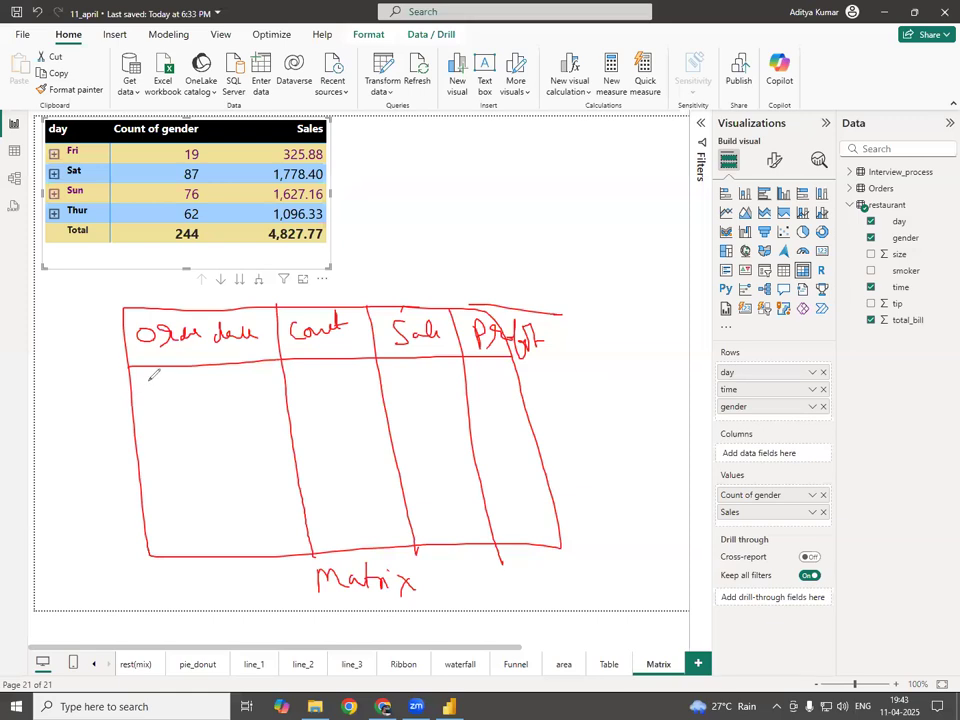
- Handwrite year rows starting with 2018 under Order date, adding expand boxes and quarter marks to illustrate the hierarchy
mouse_move(142, 378)
mouse_down()
mouse_move(153, 389)
mouse_move(168, 381)
mouse_up()
mouse_move(177, 375)
mouse_down()
mouse_move(179, 390)
mouse_move(193, 373)
mouse_up()
mouse_move(150, 413)
mouse_down()
mouse_move(162, 424)
mouse_move(192, 422)
mouse_up()
drag(198, 420, 208, 432)
drag(170, 456, 217, 464)
drag(175, 498, 227, 518)
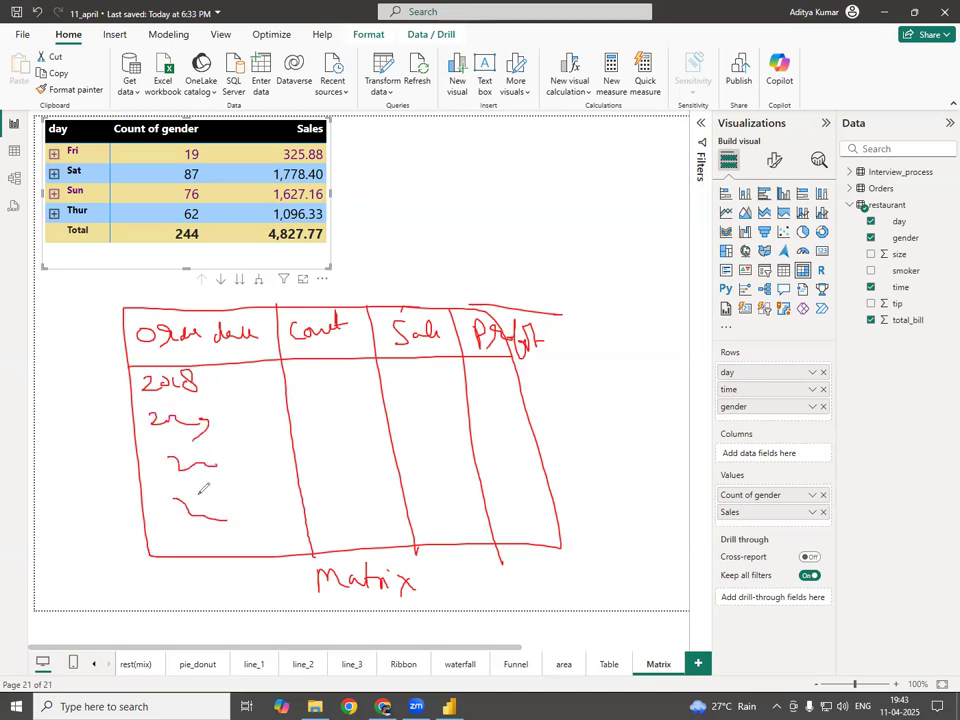
mouse_move(122, 378)
mouse_down()
mouse_move(121, 394)
mouse_move(138, 380)
mouse_move(133, 435)
mouse_move(155, 464)
mouse_move(154, 508)
mouse_up()
drag(134, 379, 135, 396)
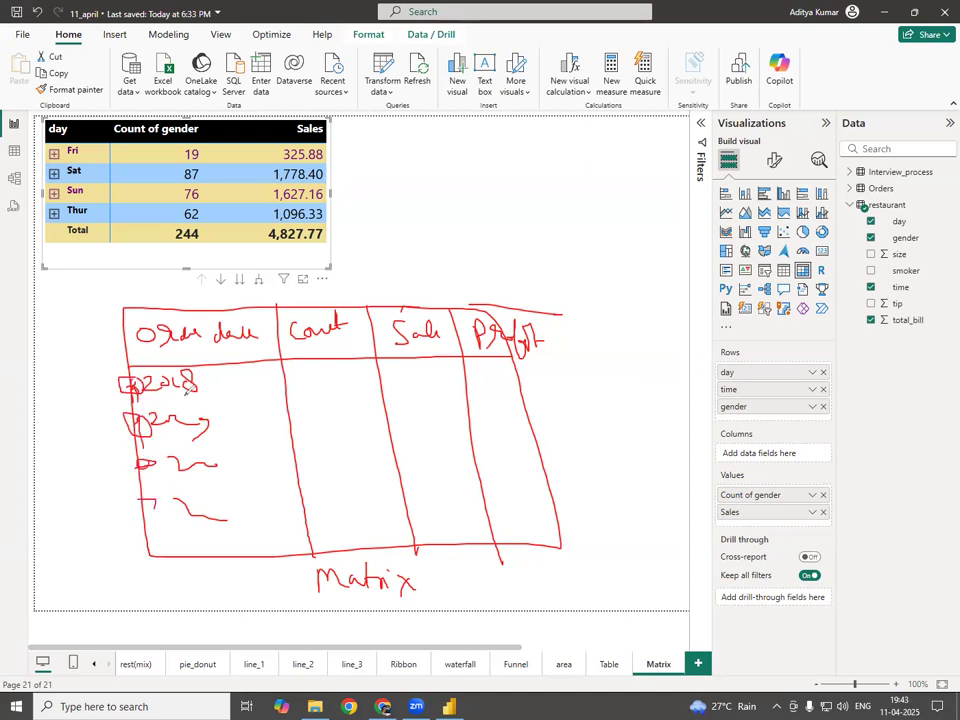
mouse_move(221, 384)
mouse_down()
mouse_move(232, 408)
mouse_move(209, 390)
mouse_up()
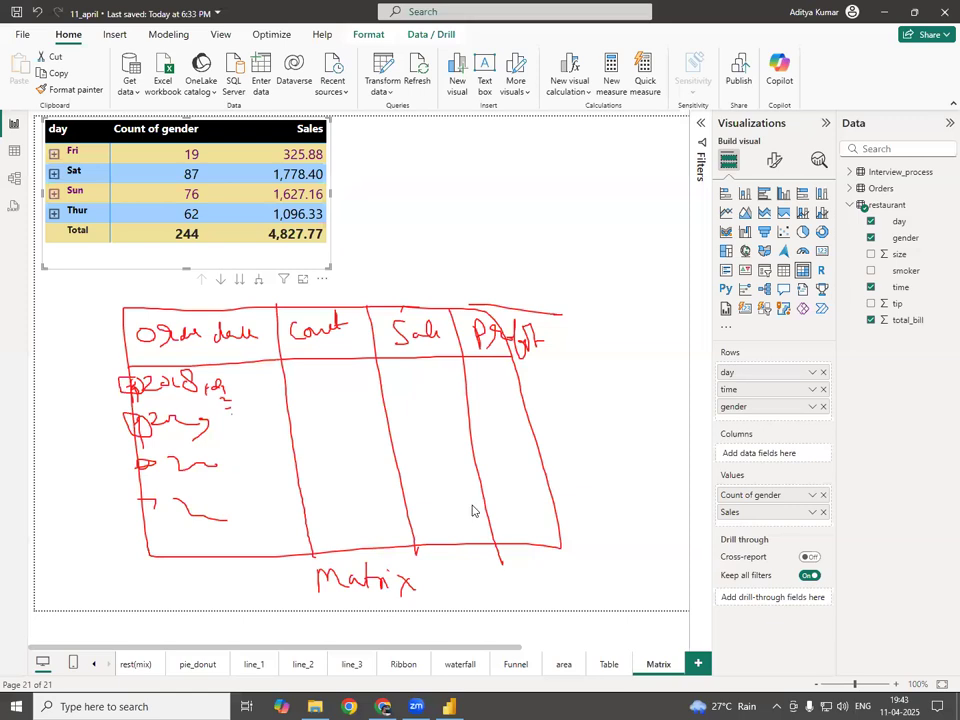
- Collapse the restaurant fields, expand the Orders table's fields, and close the reference image and the sketch
click(855, 202)
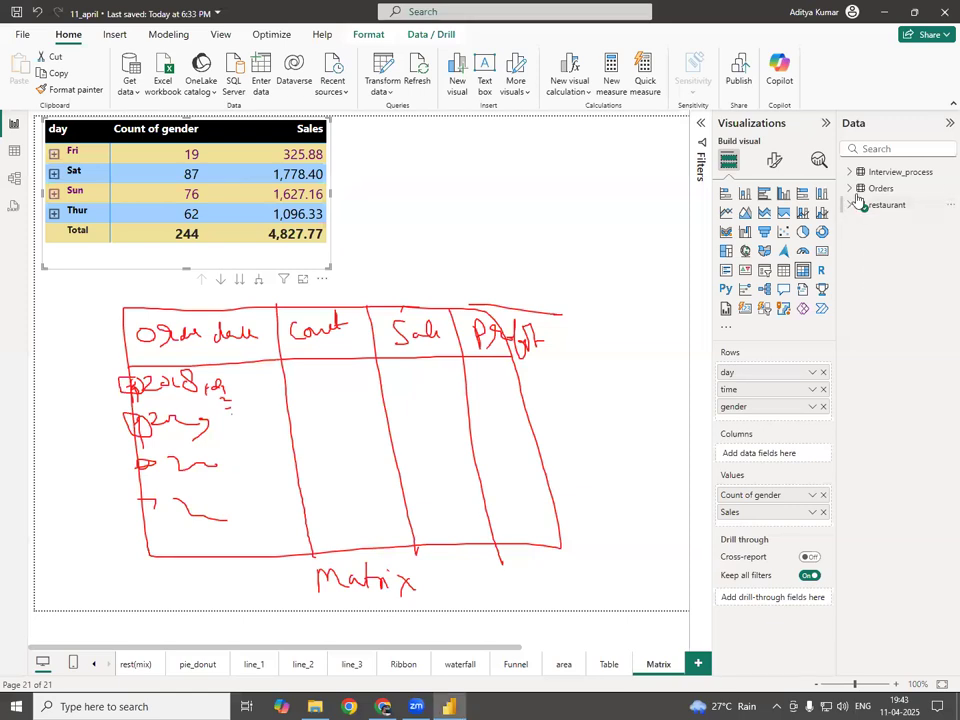
click(850, 188)
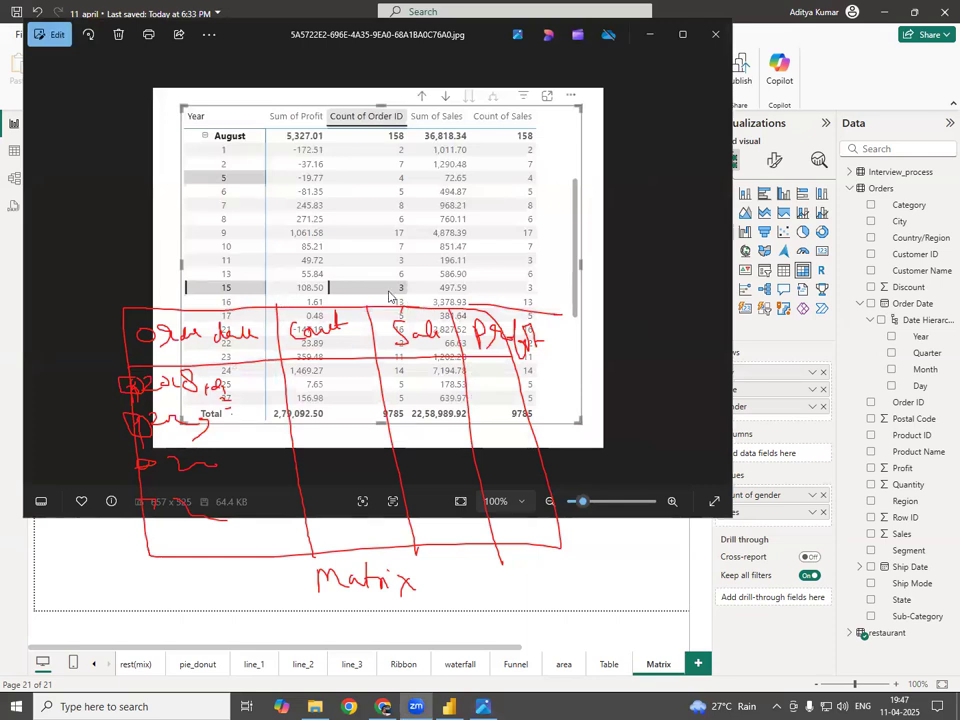
key(alt+F4)
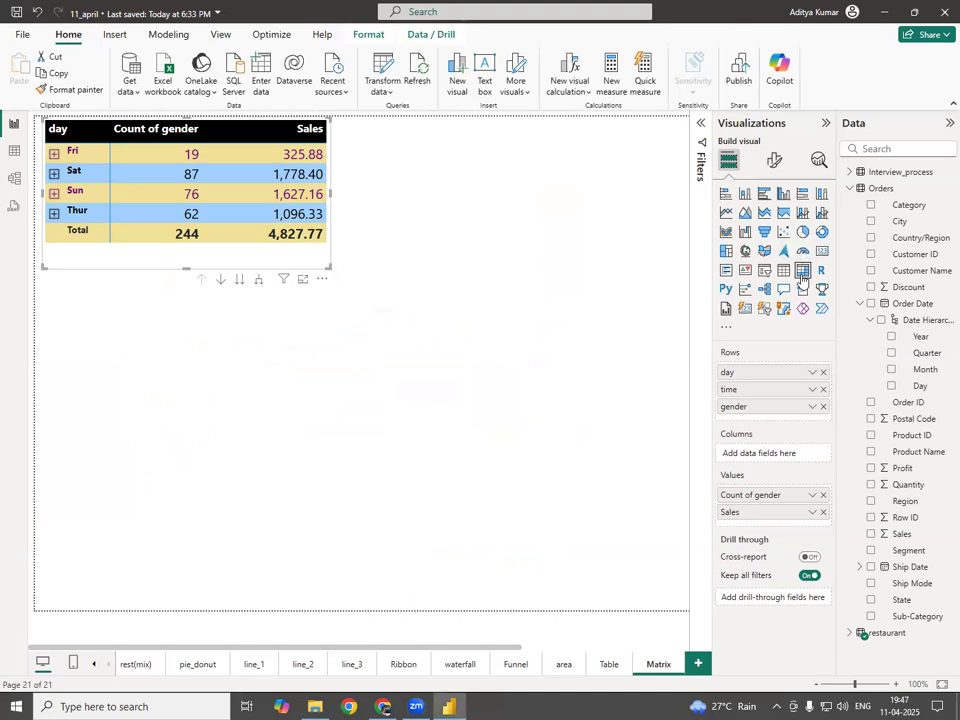
- Insert a second matrix below the restaurant one and add the Order Date hierarchy to its rows
click(484, 332)
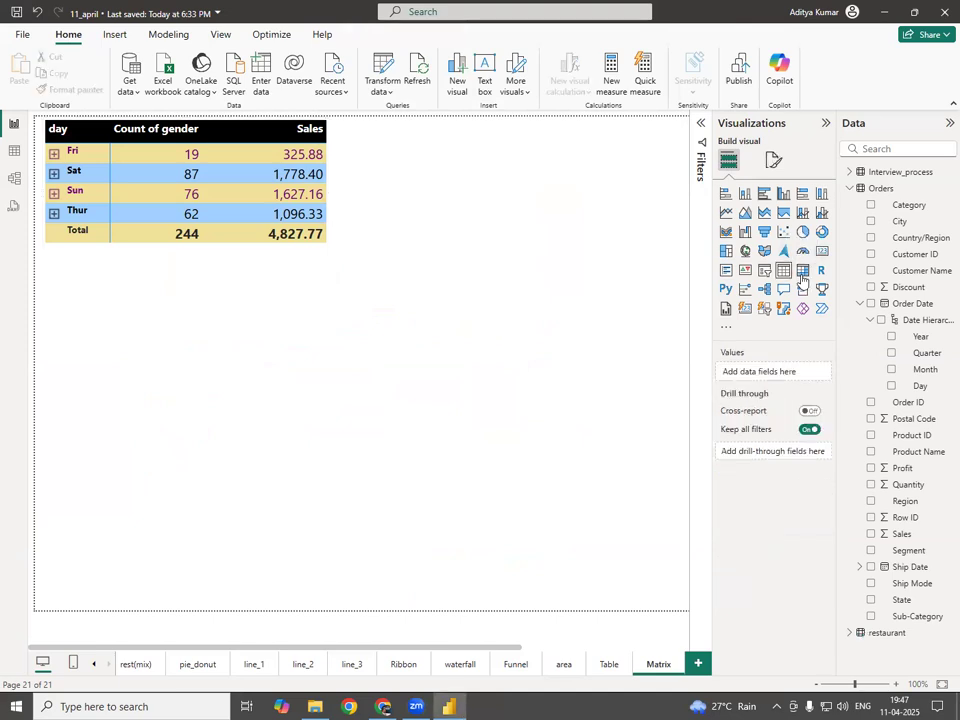
click(802, 270)
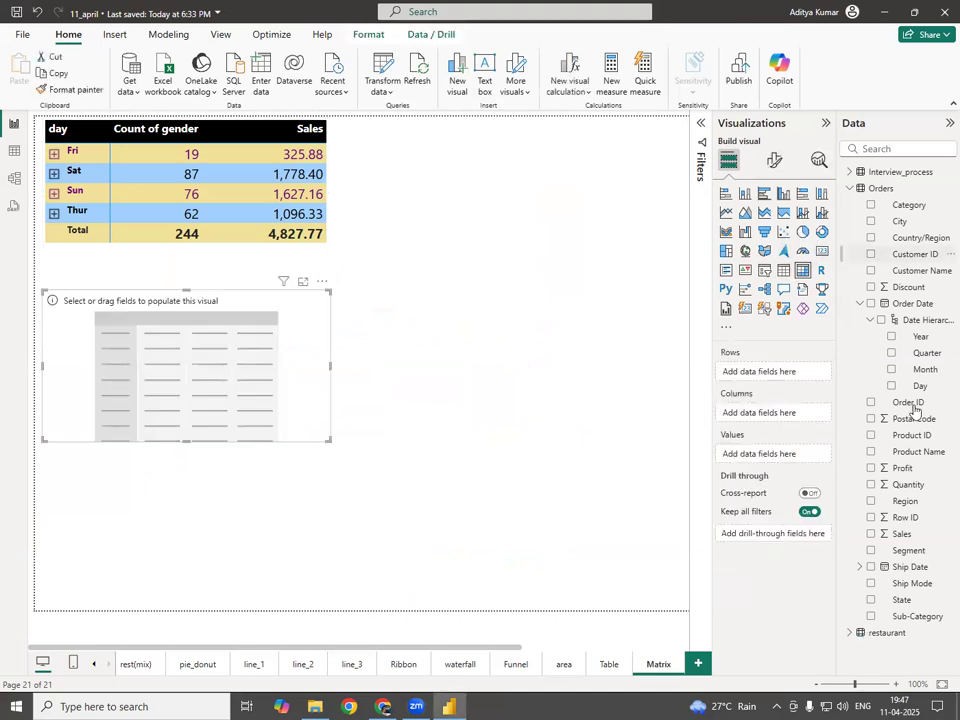
drag(918, 321, 797, 377)
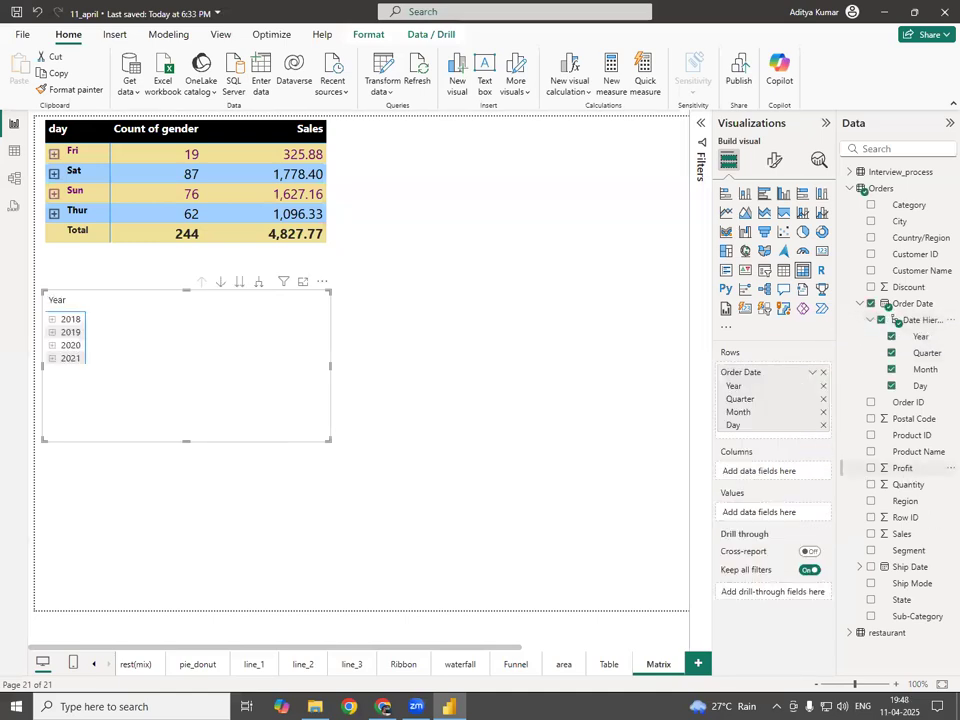
- Add the count of Order ID, the sum of Sales and the sum of Profit as the new matrix's values
drag(905, 402, 798, 516)
click(812, 513)
click(842, 491)
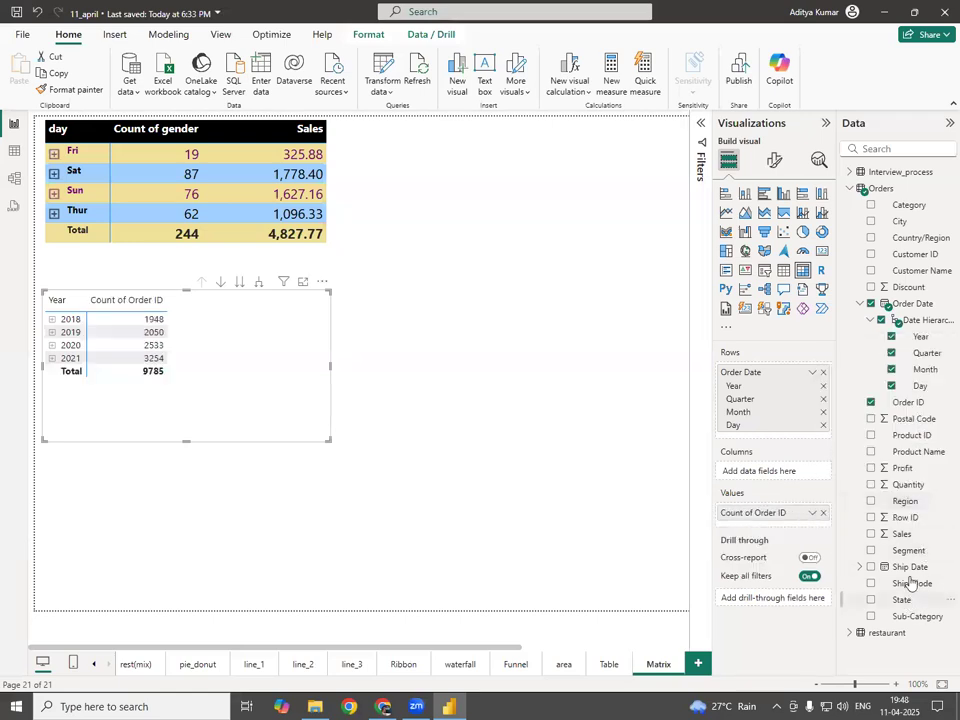
drag(909, 541, 771, 524)
drag(902, 468, 781, 541)
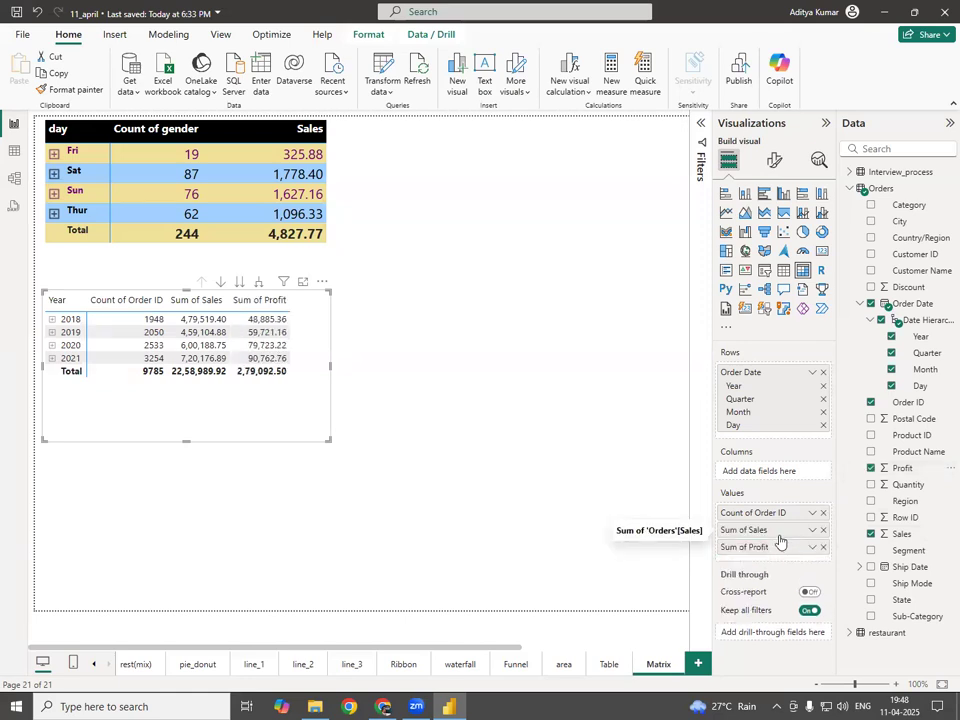
- Expand 2019, Qtr 3 and August to check the daily rows, collapse 2019, and move the Orders matrix lower on the page
click(52, 332)
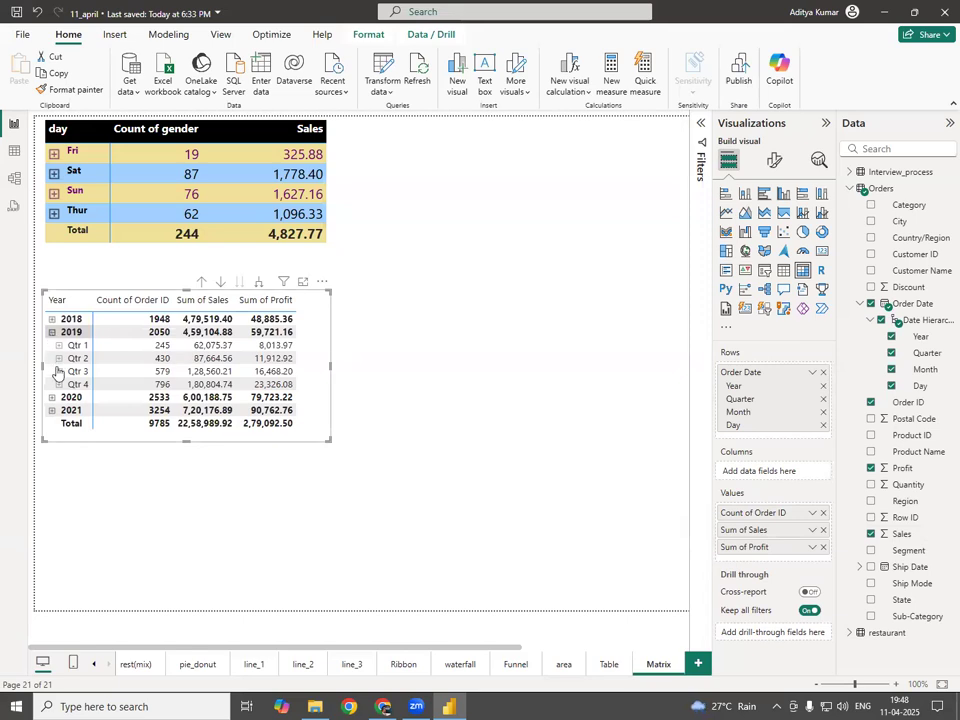
click(57, 372)
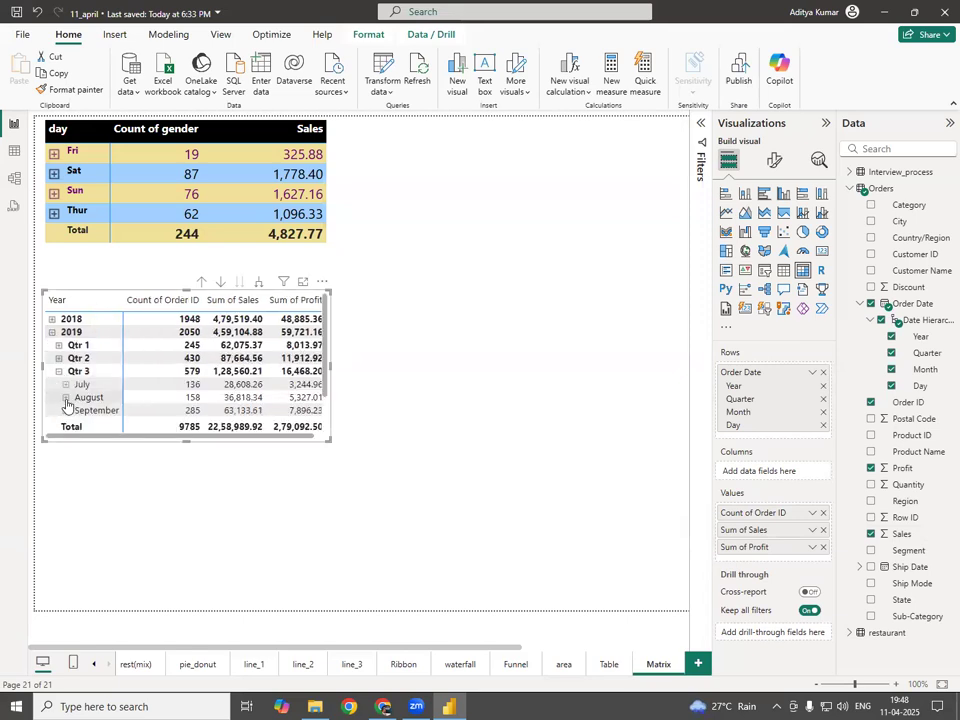
click(66, 399)
scroll(100, 400, down, 3)
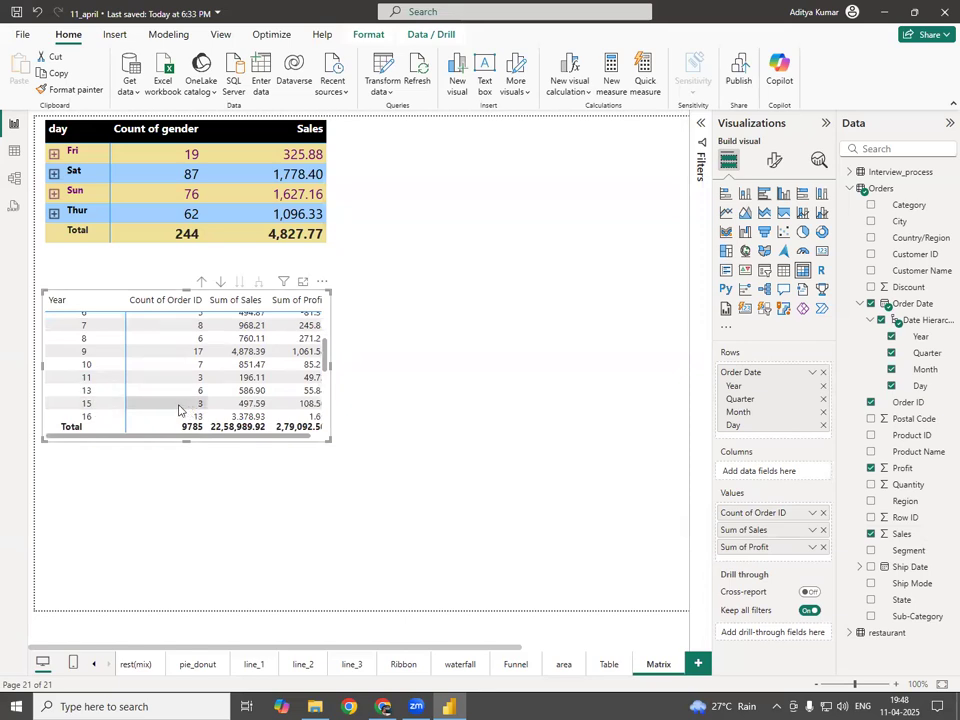
scroll(71, 397, up, 3)
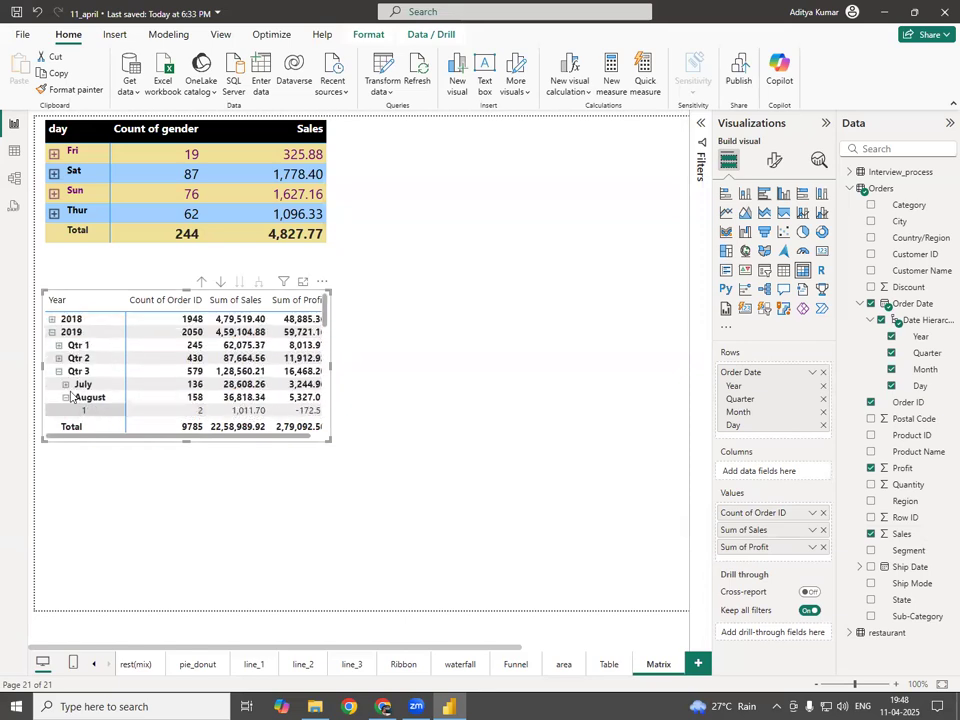
click(52, 331)
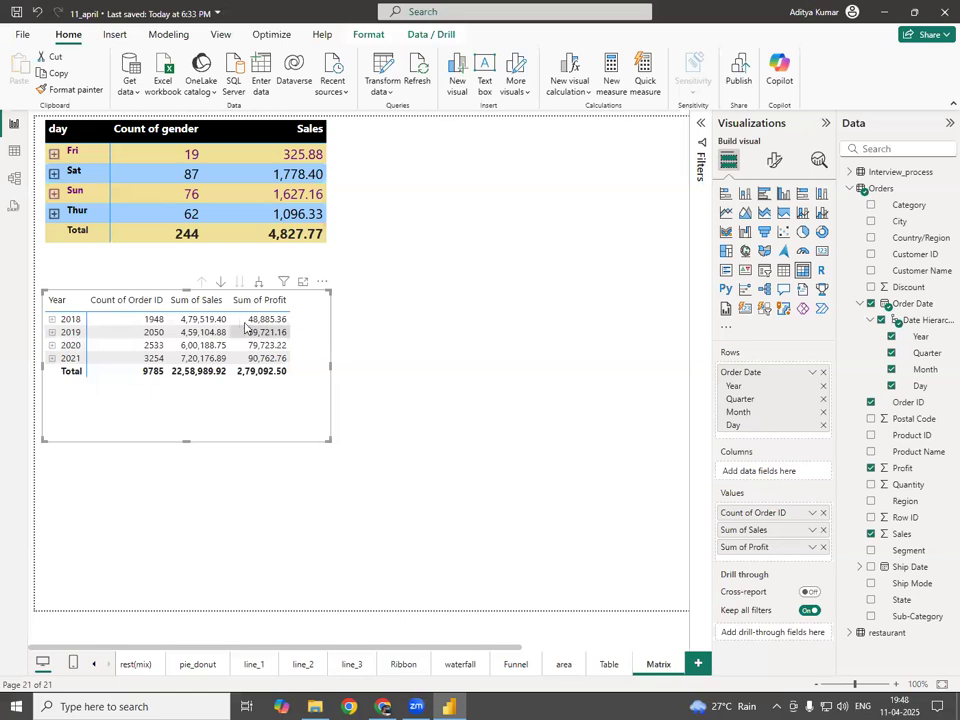
drag(222, 352, 379, 494)
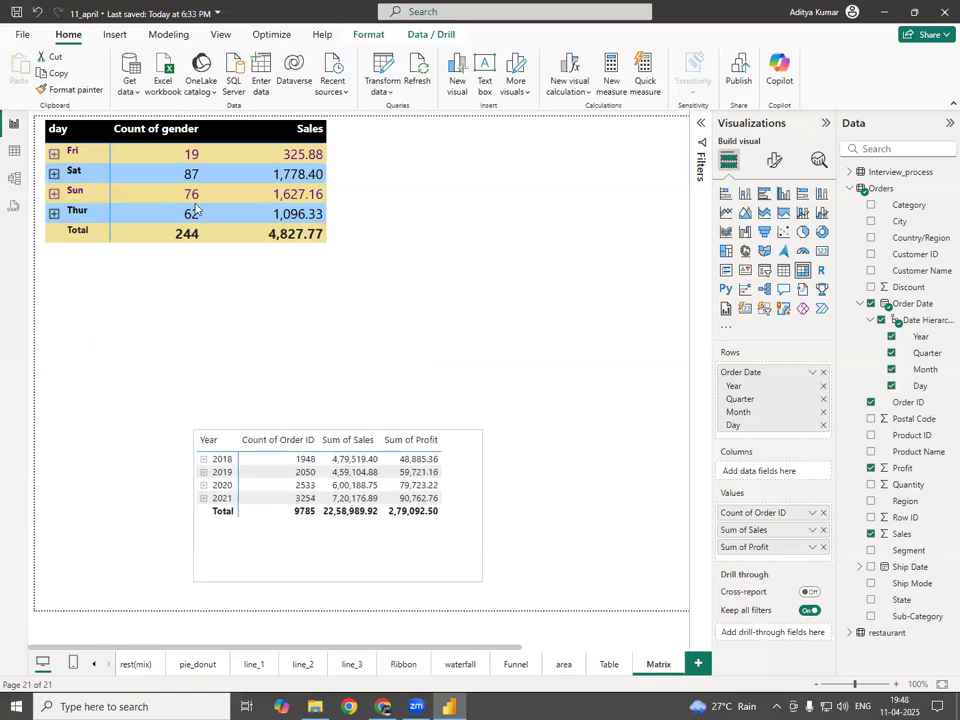
- Move the gender field of the restaurant matrix from rows to columns
click(232, 130)
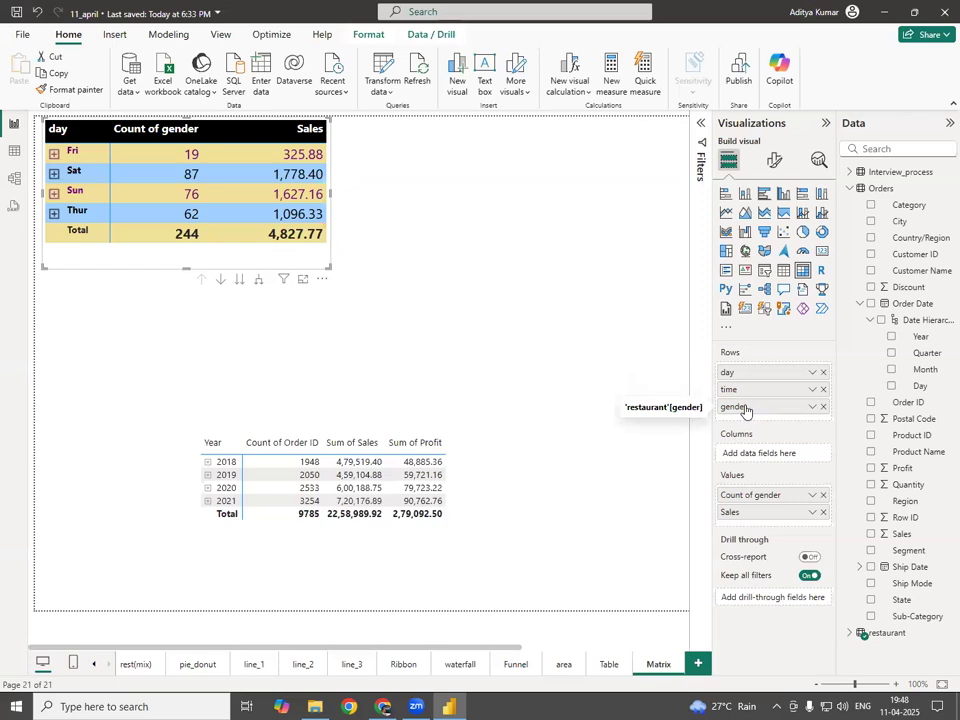
click(823, 406)
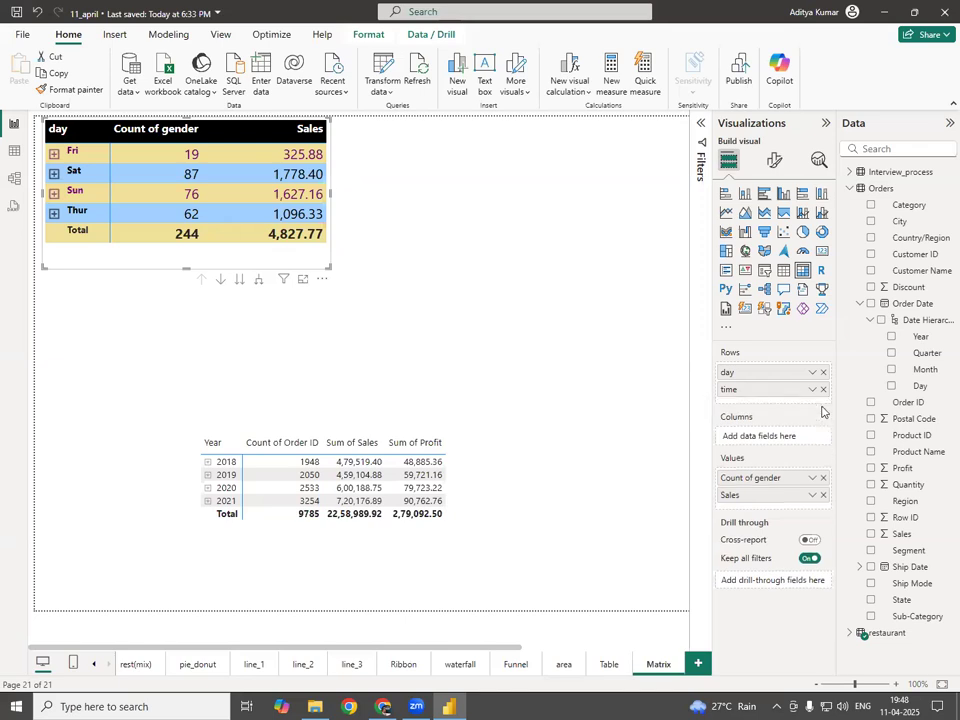
click(850, 188)
click(855, 205)
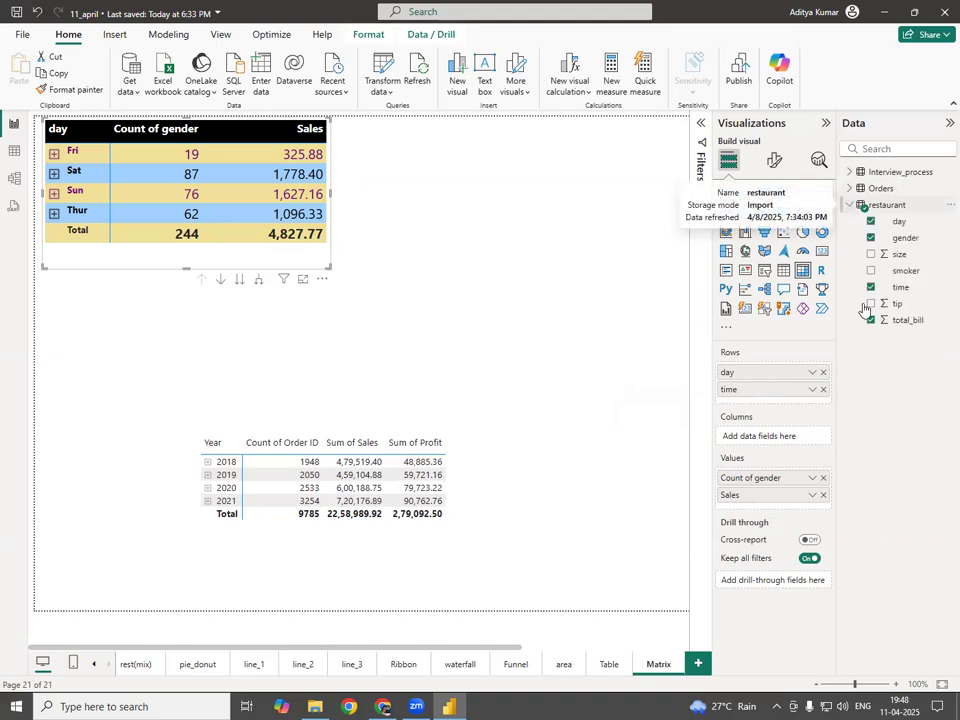
drag(905, 238, 788, 440)
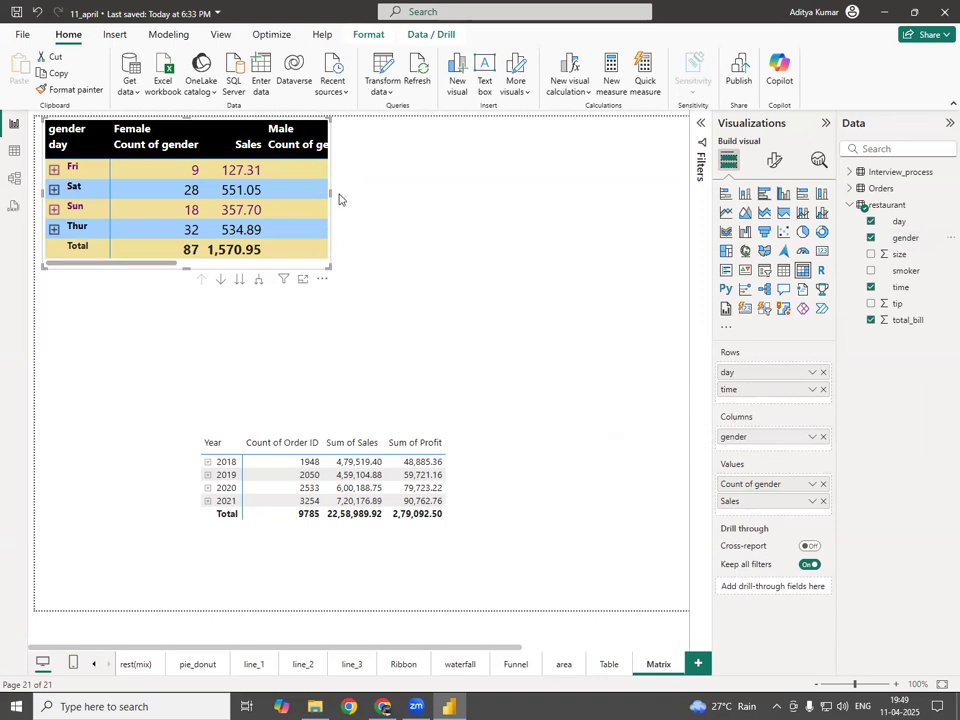
- Widen the restaurant matrix to fit the Female, Male and Total columns, and expand and collapse Fri to check its breakdown
drag(329, 198, 649, 242)
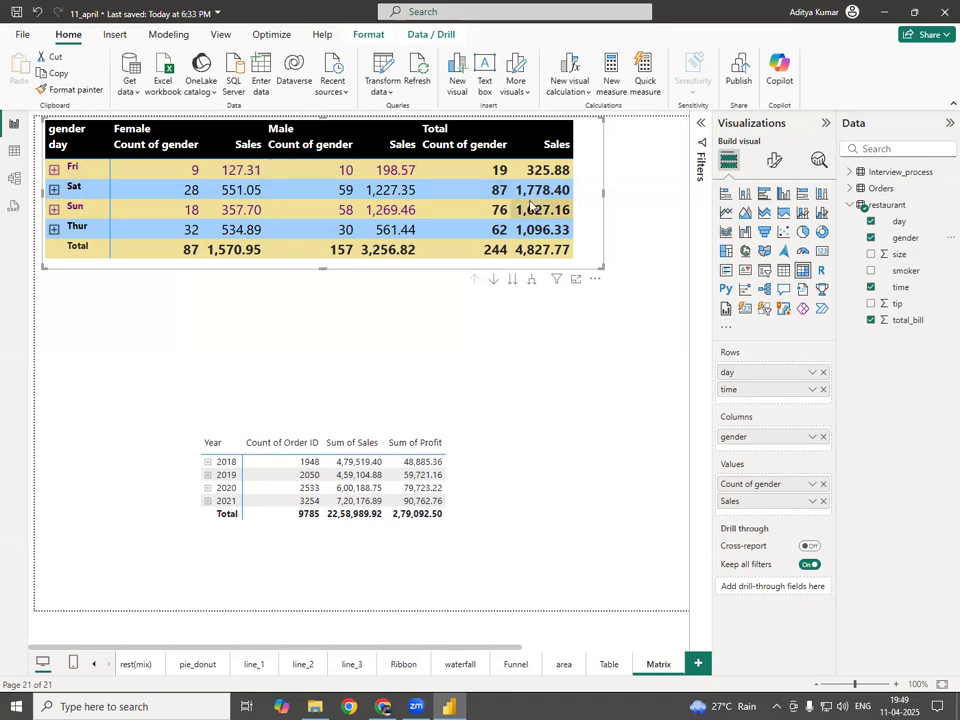
click(54, 170)
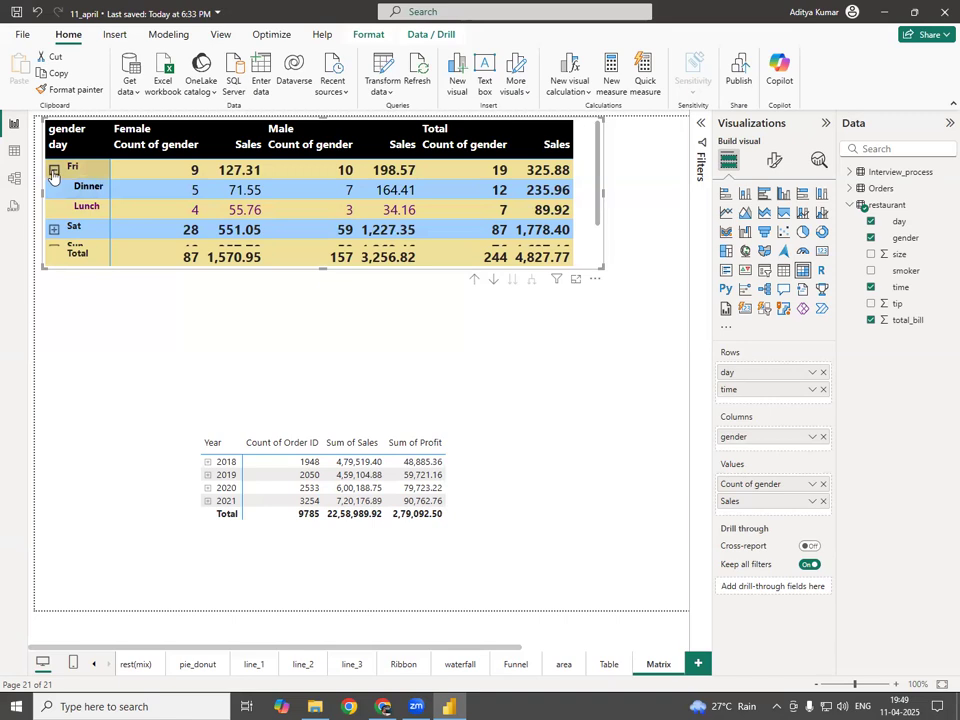
click(54, 170)
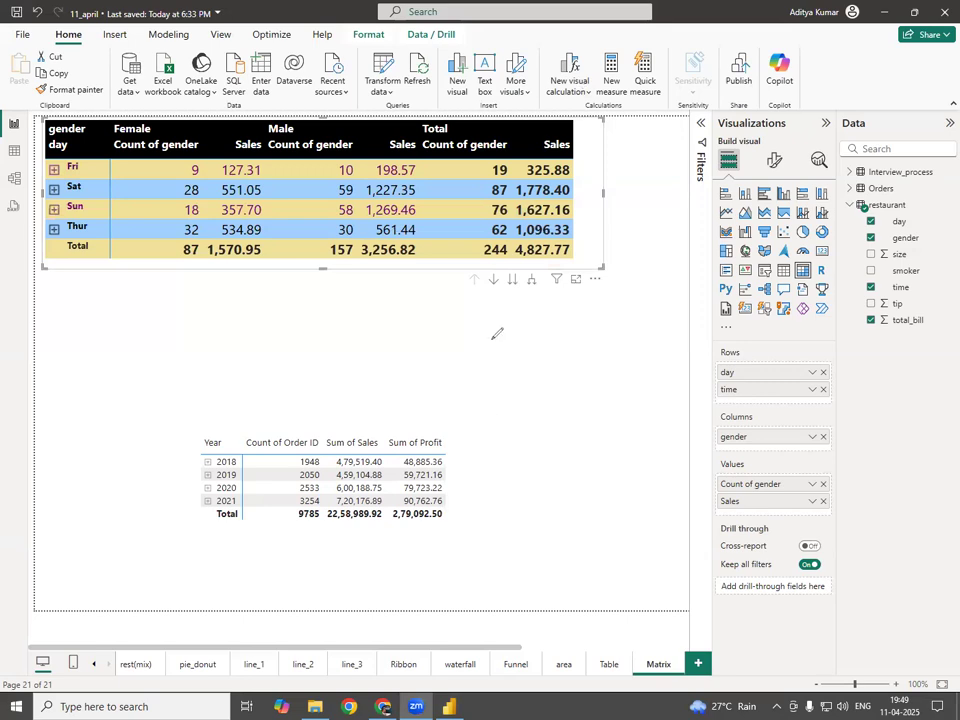
- Sketch side-by-side column headings and a stepped row hierarchy on the screen to contrast both layouts, and clear the drawing
drag(421, 325, 428, 378)
drag(515, 325, 524, 378)
drag(591, 330, 606, 372)
mouse_move(671, 324)
mouse_down()
mouse_move(678, 368)
mouse_move(430, 376)
mouse_move(716, 460)
mouse_move(704, 372)
mouse_move(683, 388)
mouse_up()
mouse_move(519, 495)
mouse_down()
mouse_move(551, 537)
mouse_move(582, 537)
mouse_up()
mouse_move(575, 530)
mouse_down()
mouse_move(591, 554)
mouse_move(557, 580)
mouse_move(614, 580)
mouse_up()
mouse_move(605, 575)
mouse_down()
mouse_move(618, 590)
mouse_move(580, 628)
mouse_move(630, 628)
mouse_up()
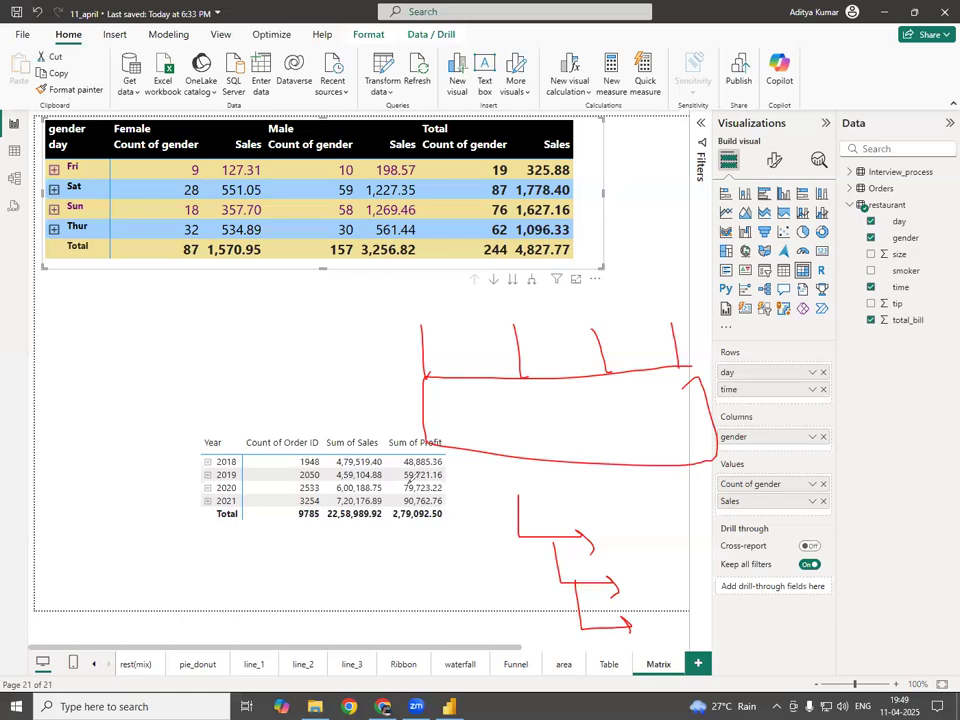
key(Escape)
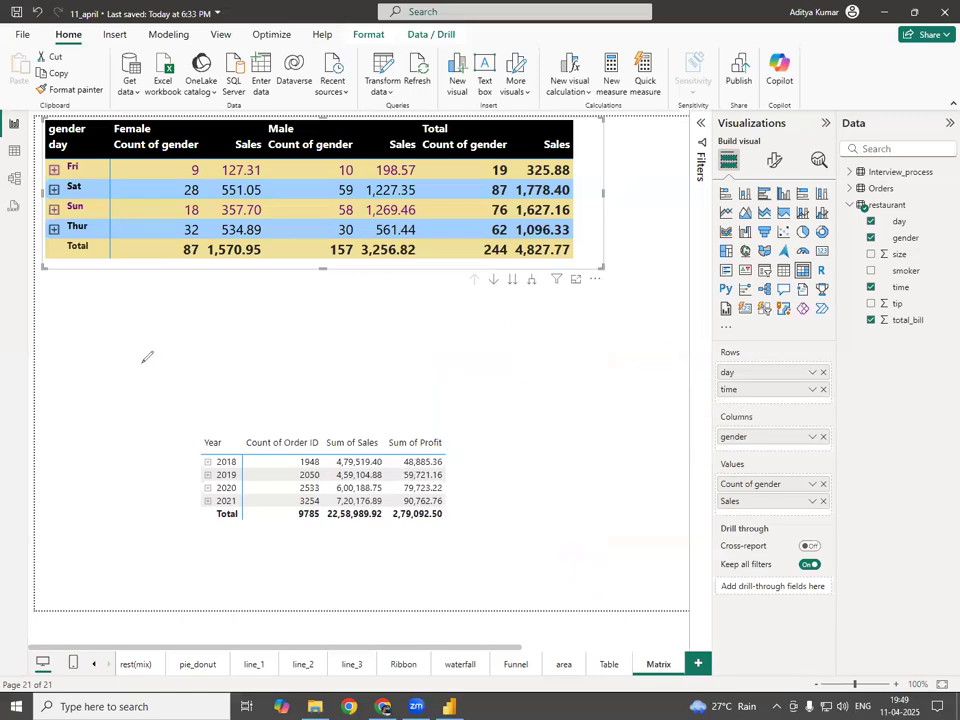
- Annotate the screen with horizontal row strokes, a circle around gender in Columns and vertical column strokes, and clear the drawing
drag(180, 361, 121, 355)
drag(172, 391, 128, 390)
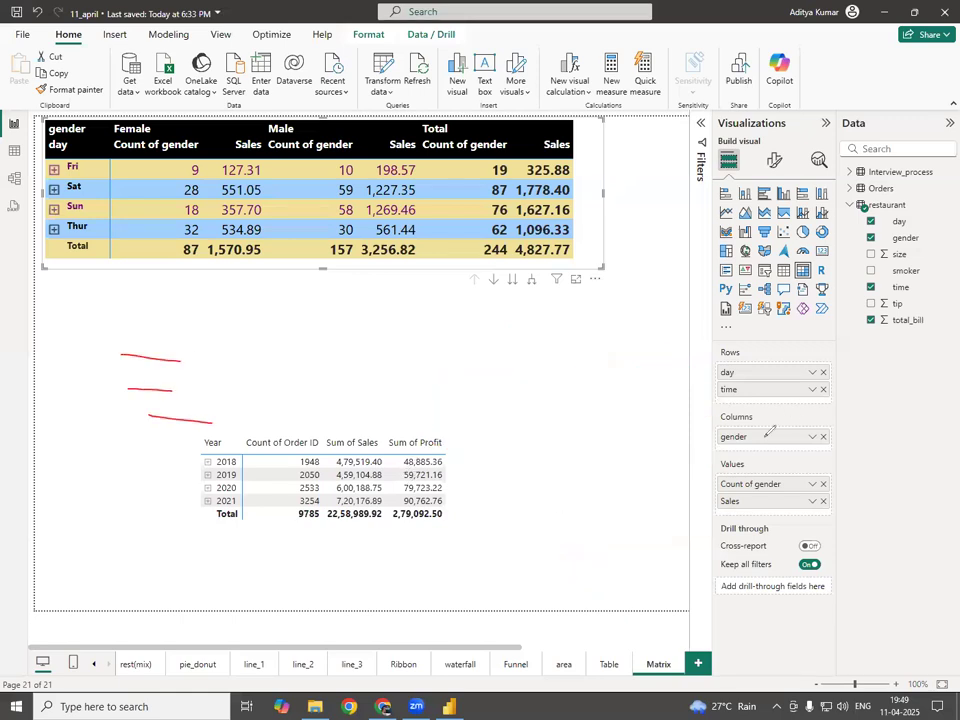
mouse_move(702, 460)
mouse_down()
mouse_move(725, 407)
mouse_move(702, 458)
mouse_move(712, 396)
mouse_up()
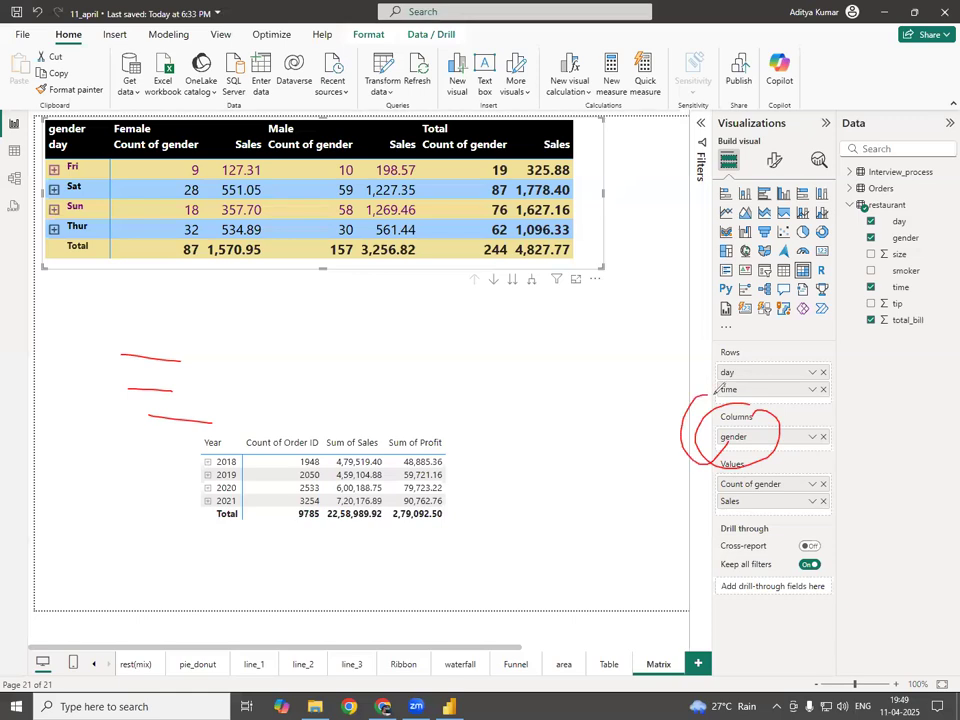
drag(400, 348, 402, 385)
drag(466, 348, 474, 410)
drag(561, 365, 585, 422)
drag(620, 372, 638, 410)
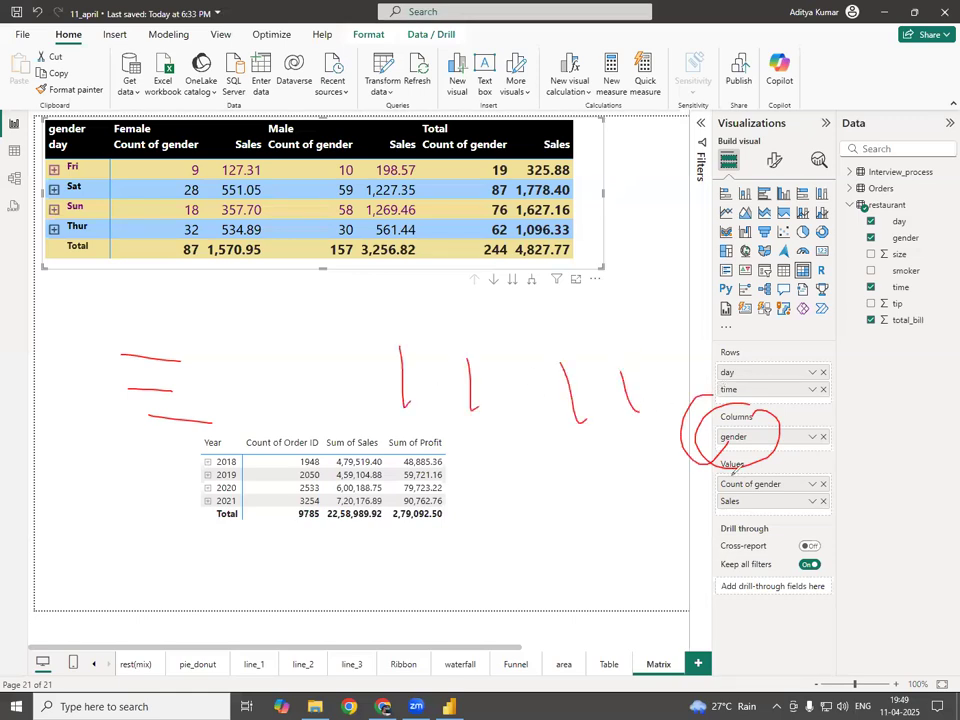
key(Escape)
- Move gender back to the restaurant matrix's rows, expand Fri and Dinner to check the hierarchy, and collapse Fri
drag(785, 437, 751, 405)
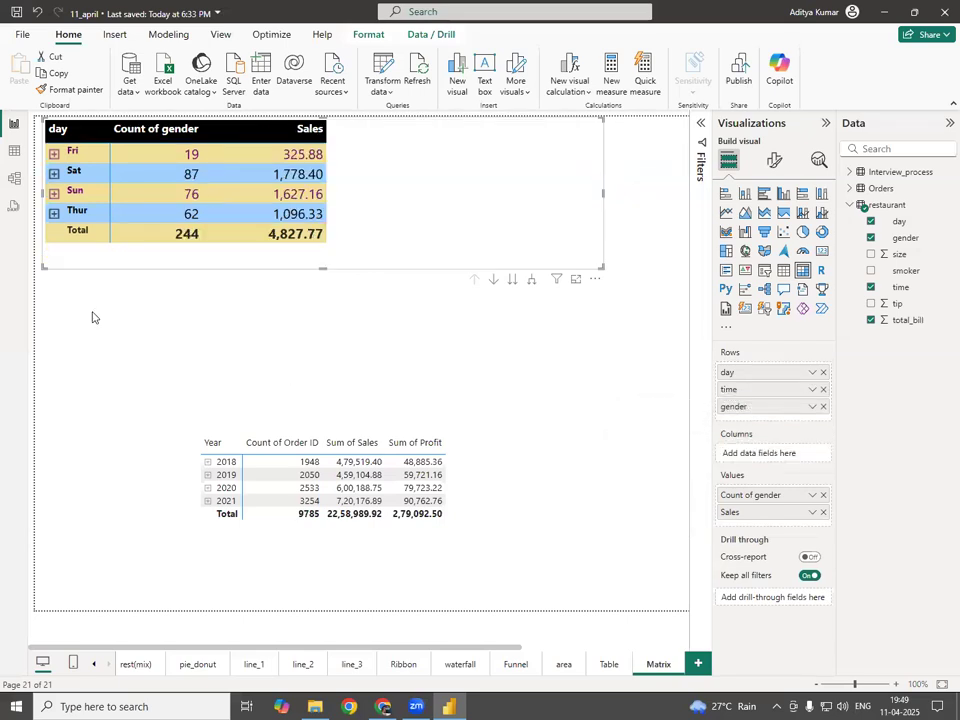
click(54, 154)
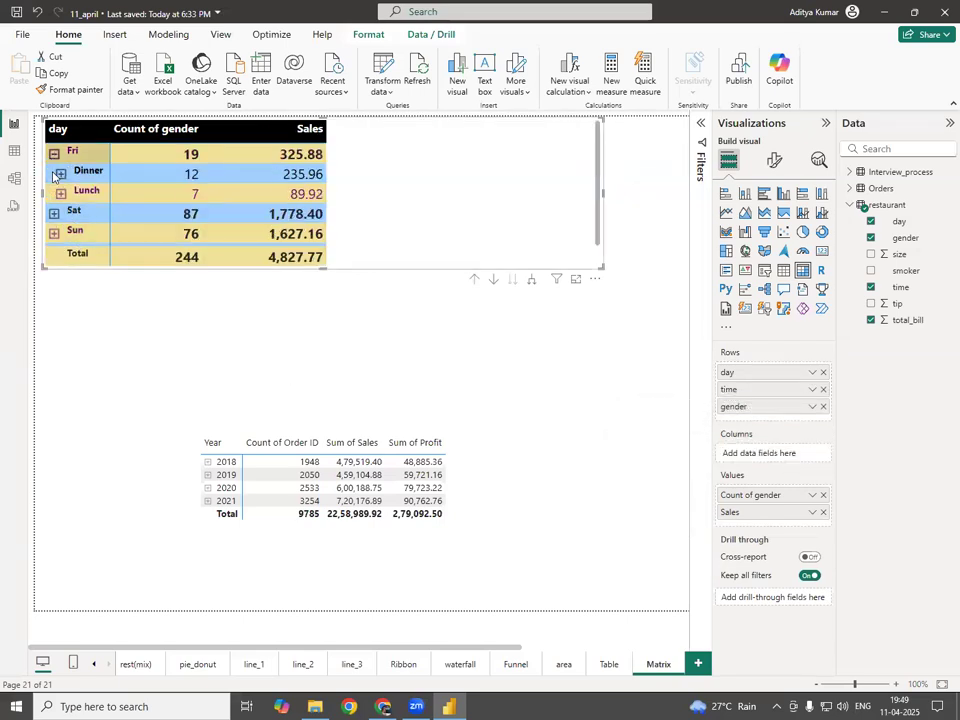
click(60, 176)
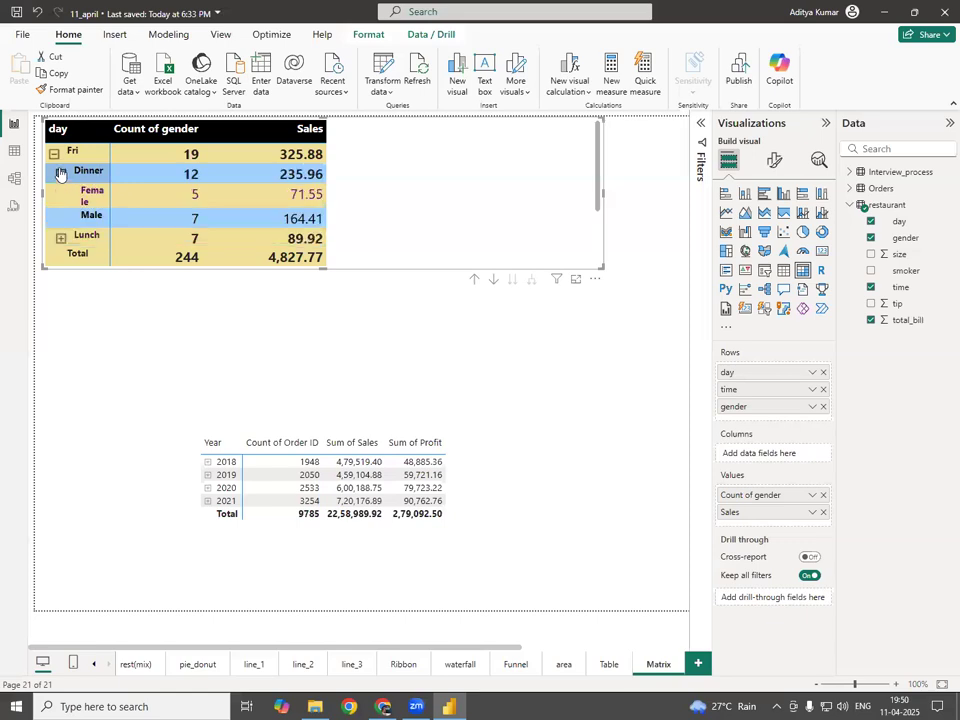
click(54, 154)
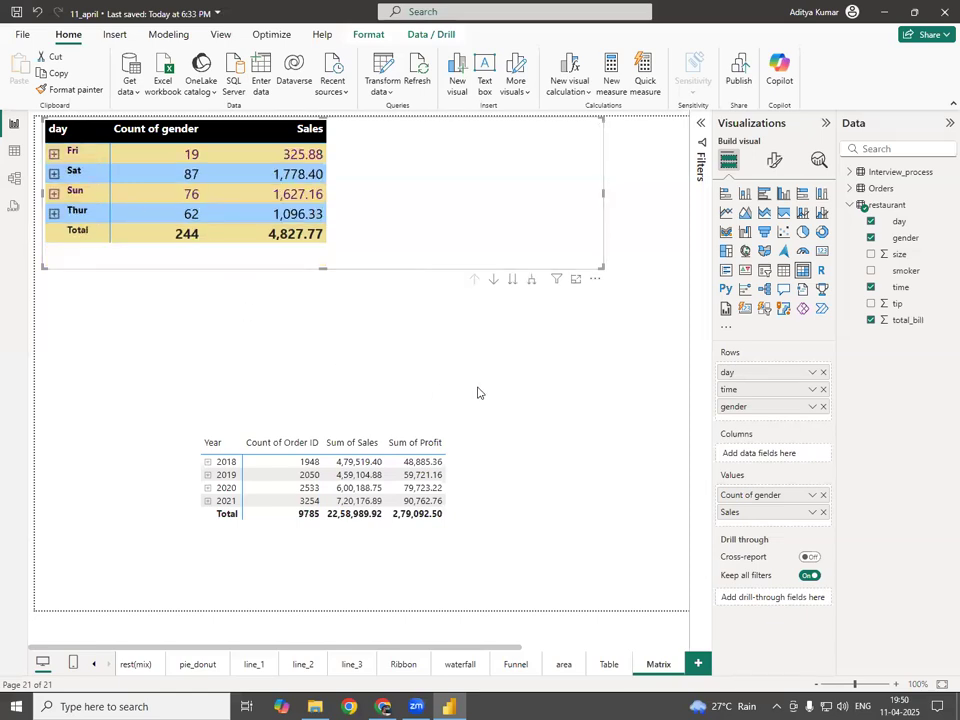